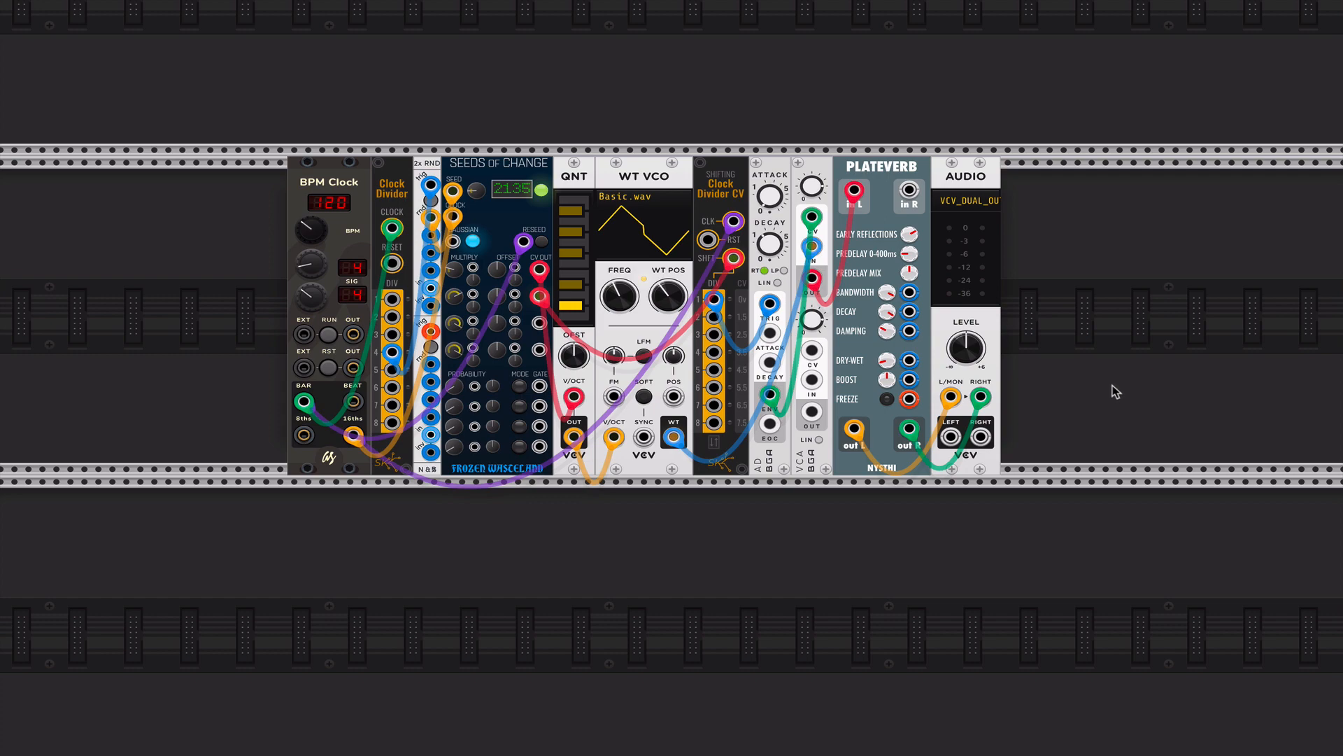
Run the BPM Clock to audition the complete generative patch, and stop the clock again.
scroll(877, 289, "up", 2)
scroll(877, 288, "down", 1)
scroll(877, 289, "up", 2)
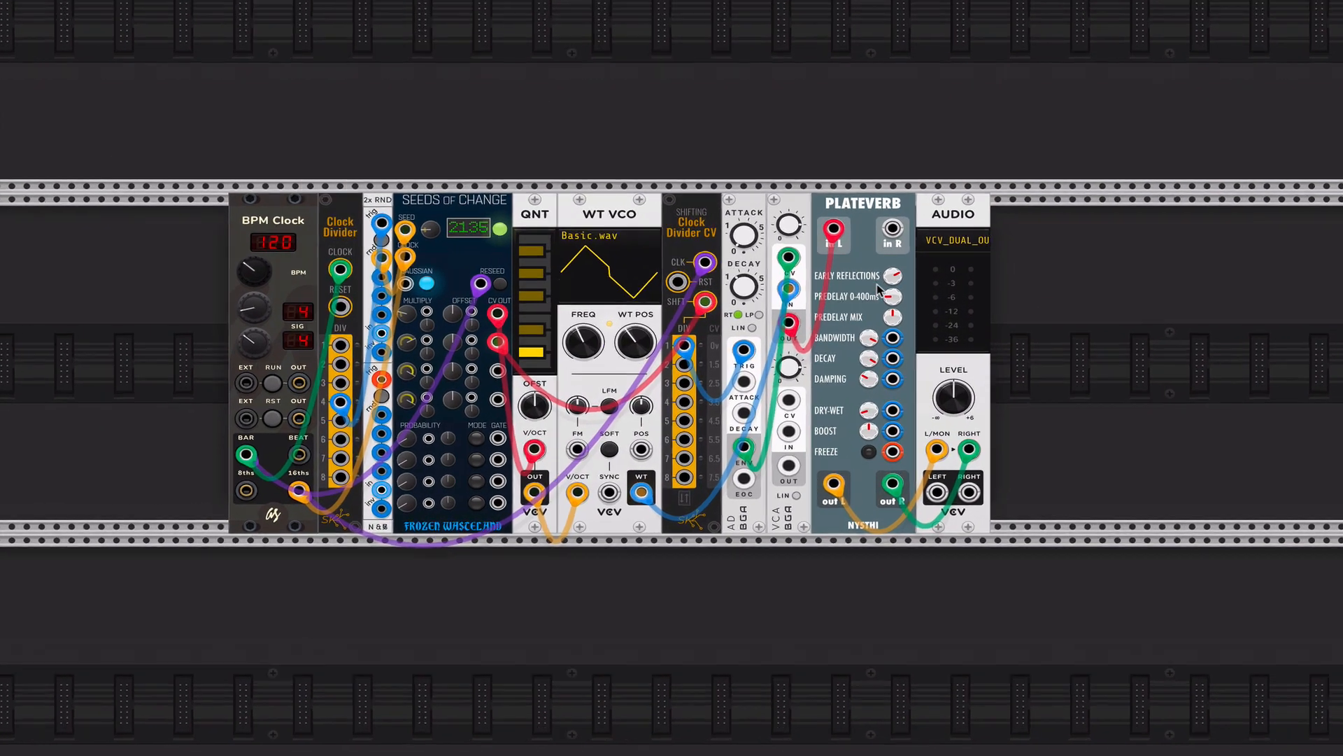
scroll(878, 289, "up", 1)
scroll(877, 288, "left", 4)
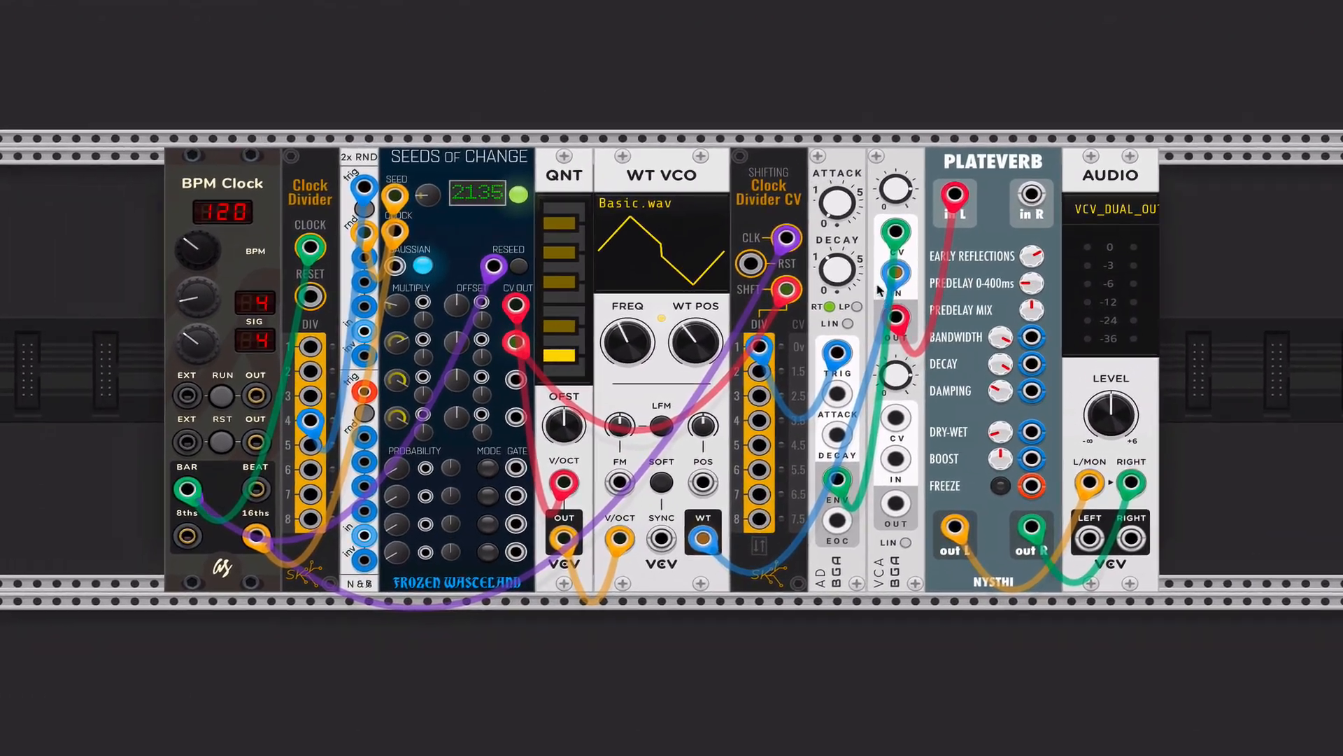
scroll(877, 289, "up", 1)
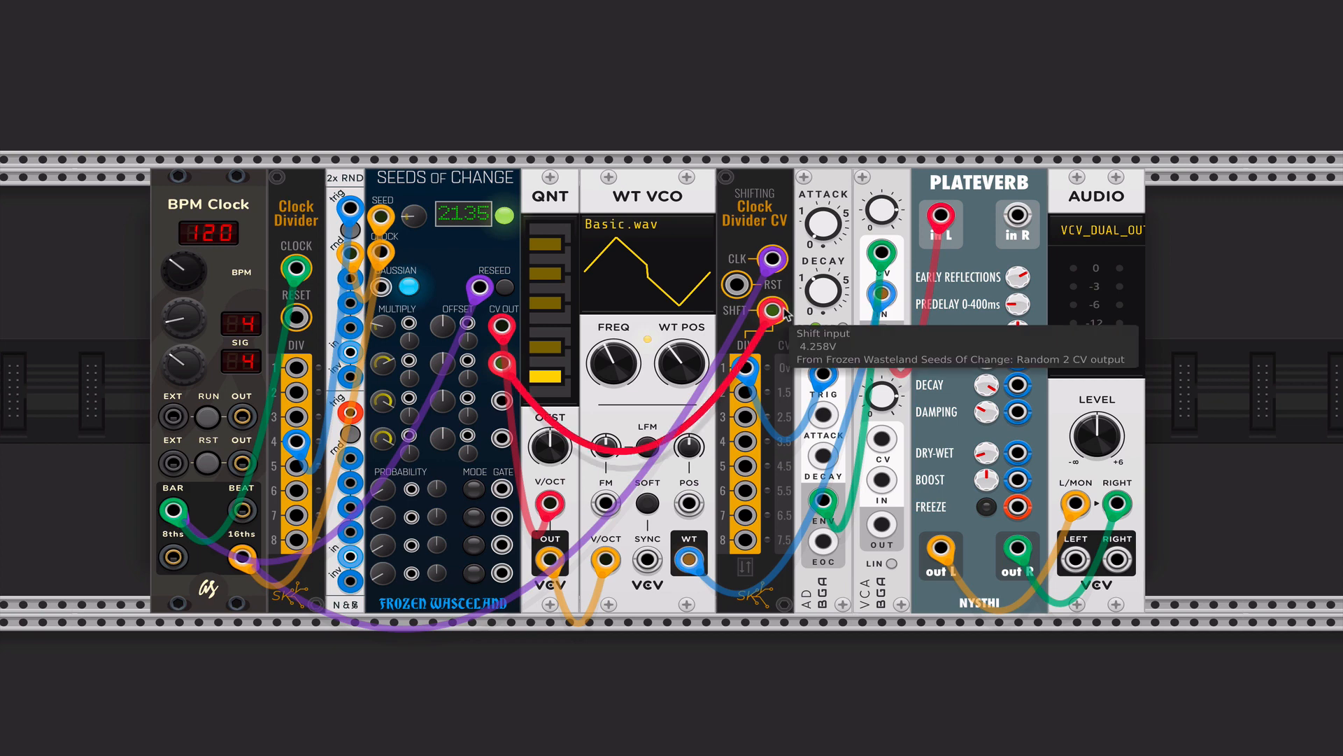
left_click(207, 417)
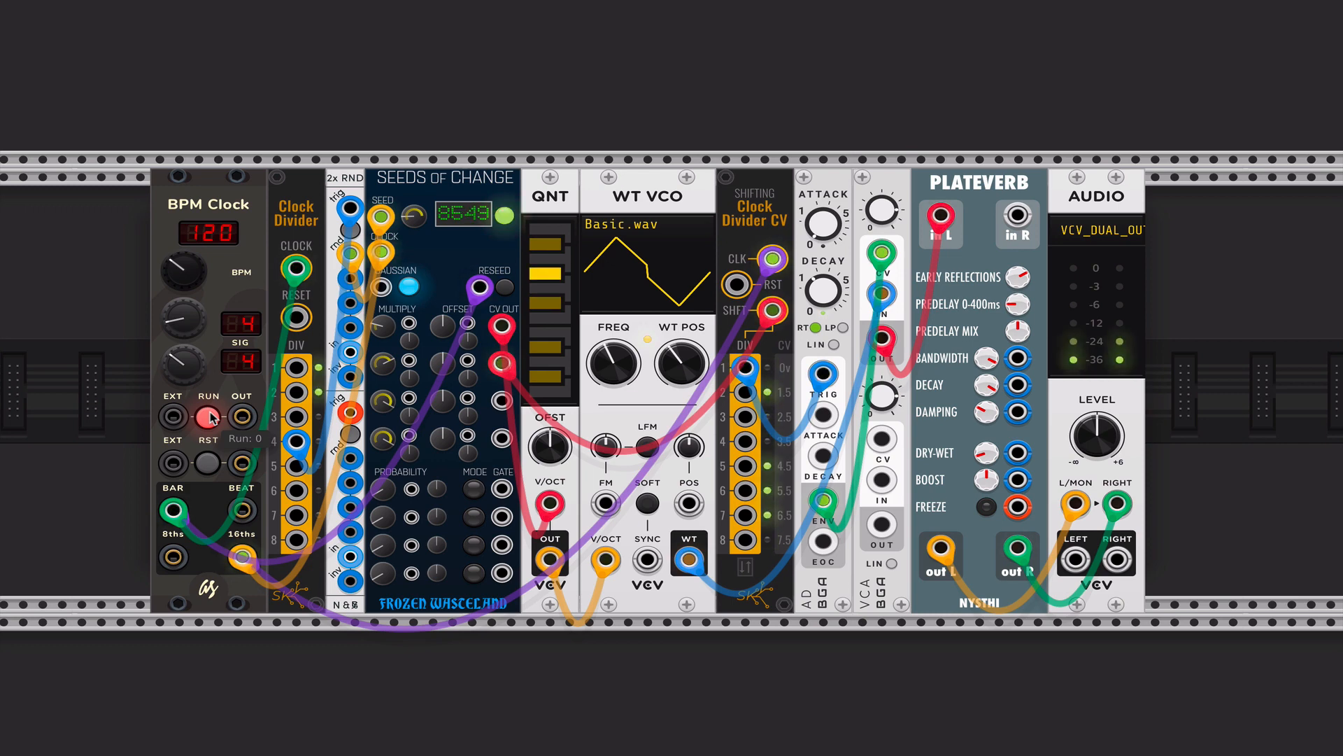
left_click(210, 418)
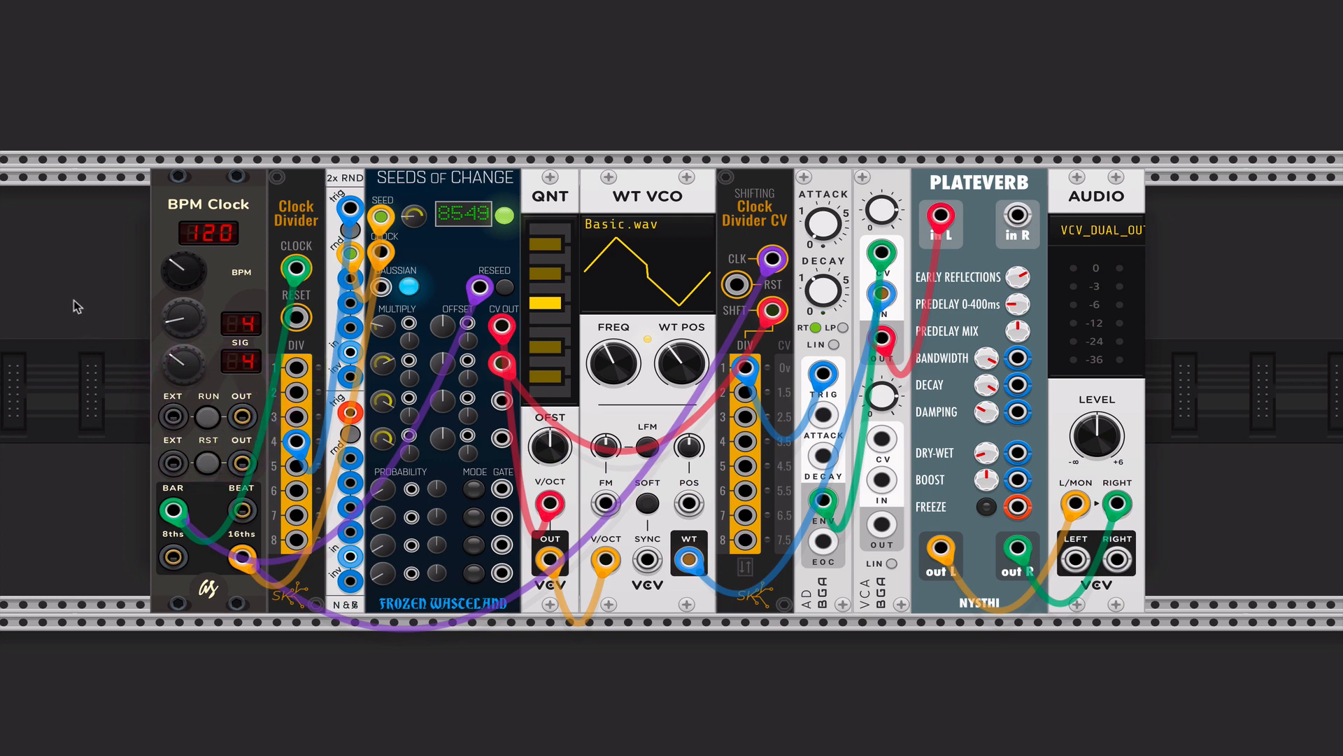
Delete every module except Audio and shift the Audio module slightly toward the middle of the rack.
left_click_drag(77, 306, 976, 396)
key("Delete")
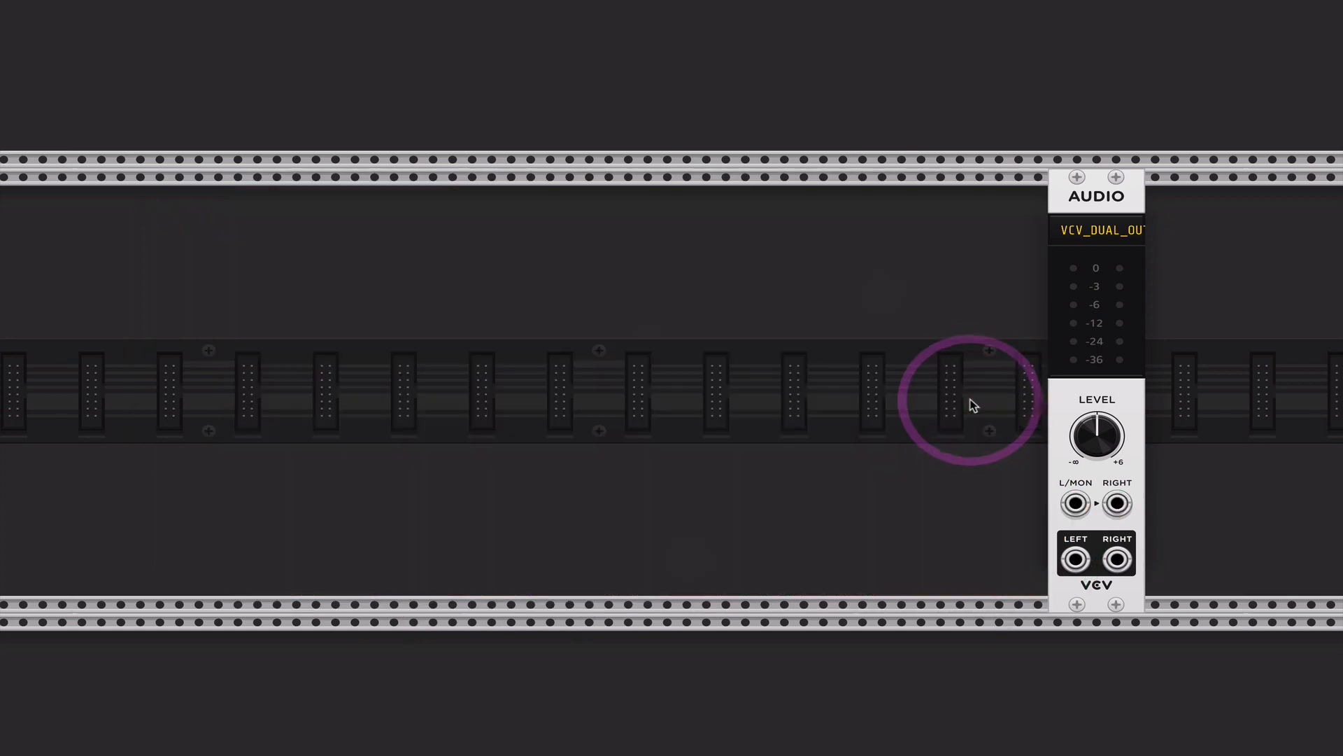
left_click_drag(1091, 196, 1007, 194)
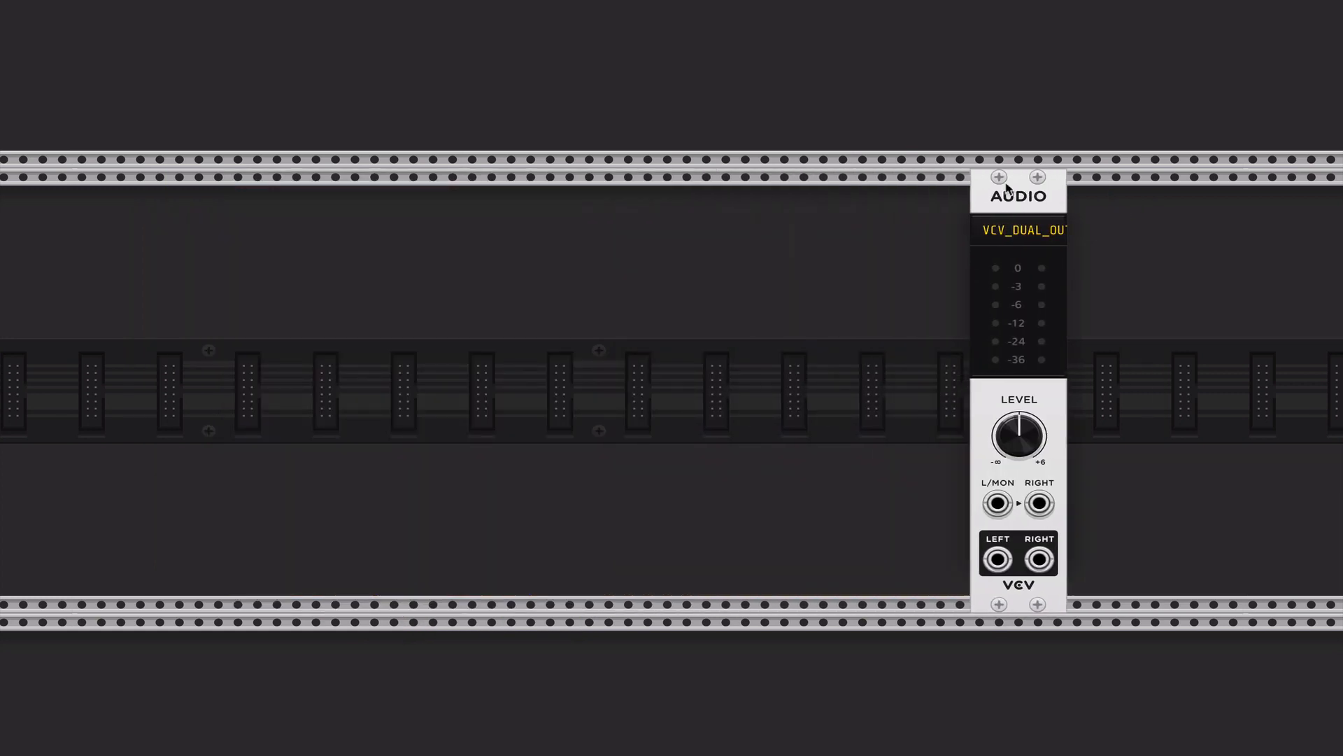
Search the module browser for "osc", look through the matching modules, and clear the search.
right_click(424, 243)
type("osc")
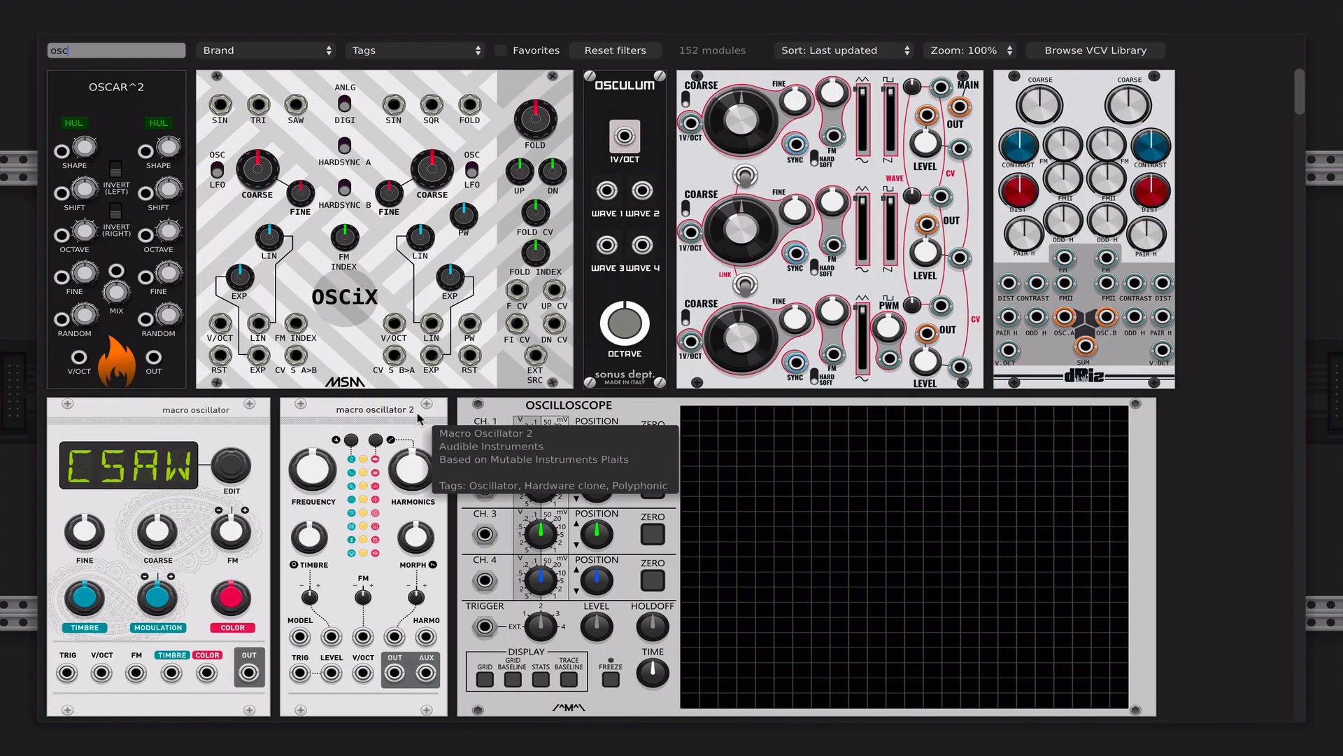
scroll(420, 417, "down", 5)
scroll(420, 417, "down", 8)
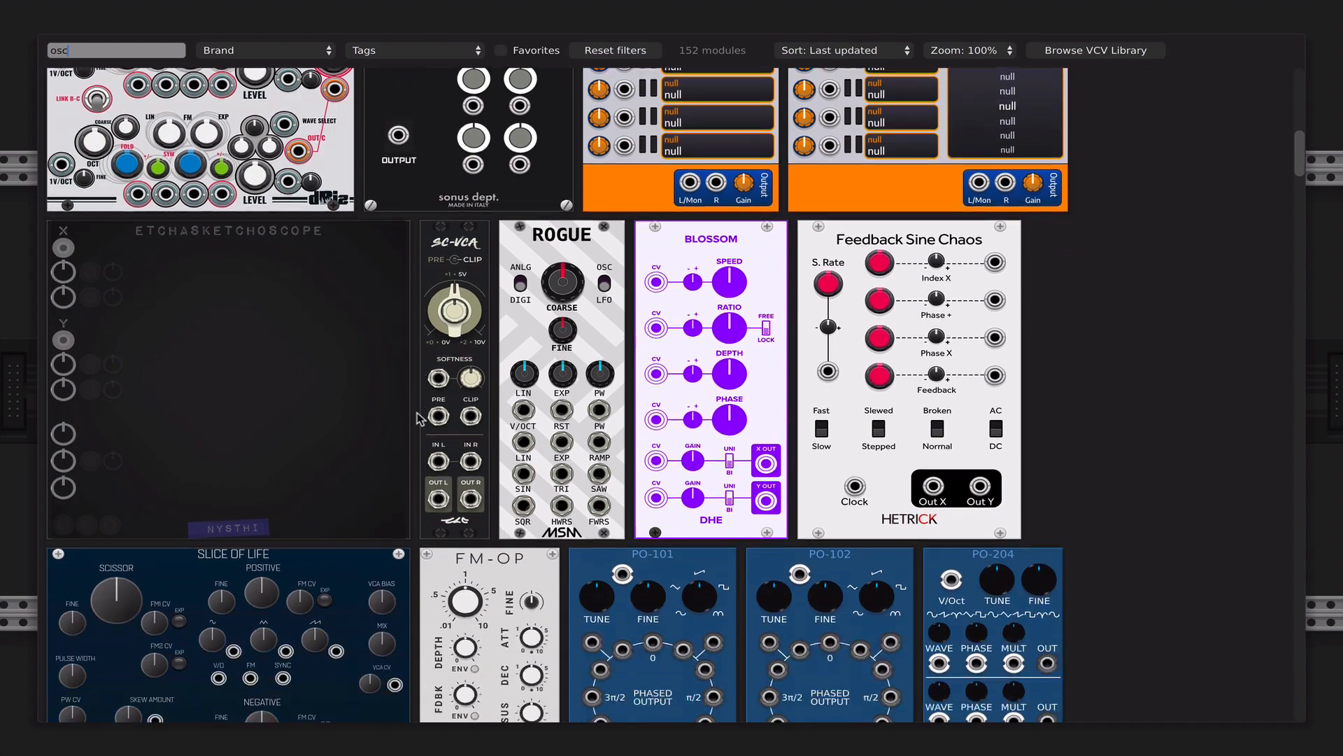
scroll(420, 418, "up", 6)
key("BackSpace")
key("BackSpace")
key("BackSpace")
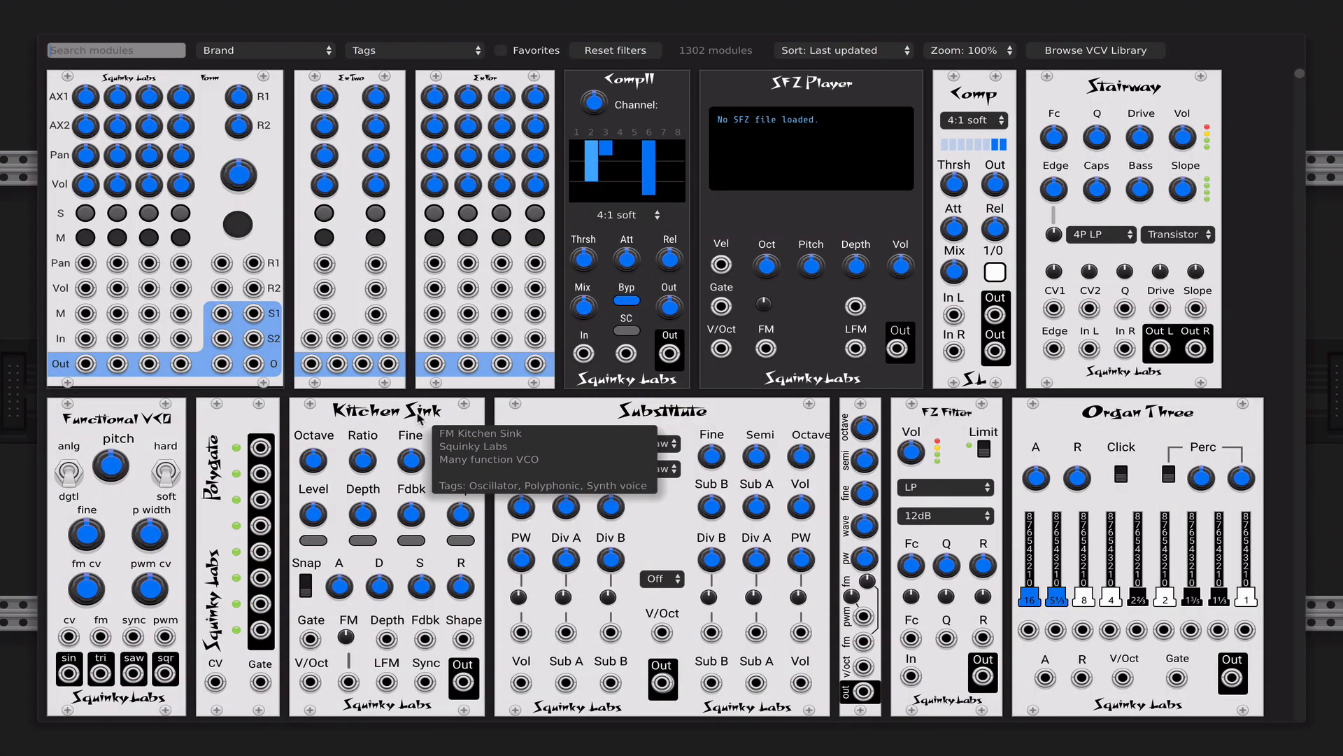
Find the WT VCO module by searching for "vco", add it, and place it midway along the row before Audio.
type("vco")
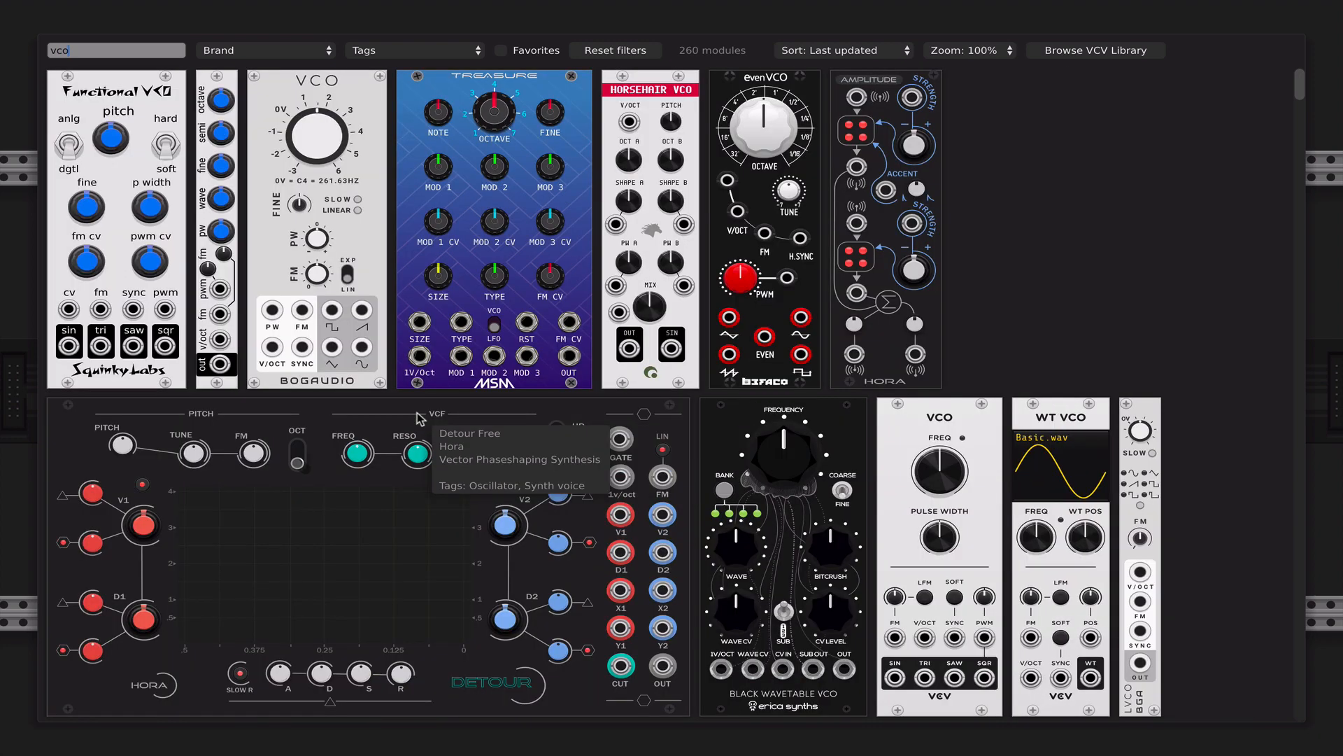
scroll(578, 532, "down", 3)
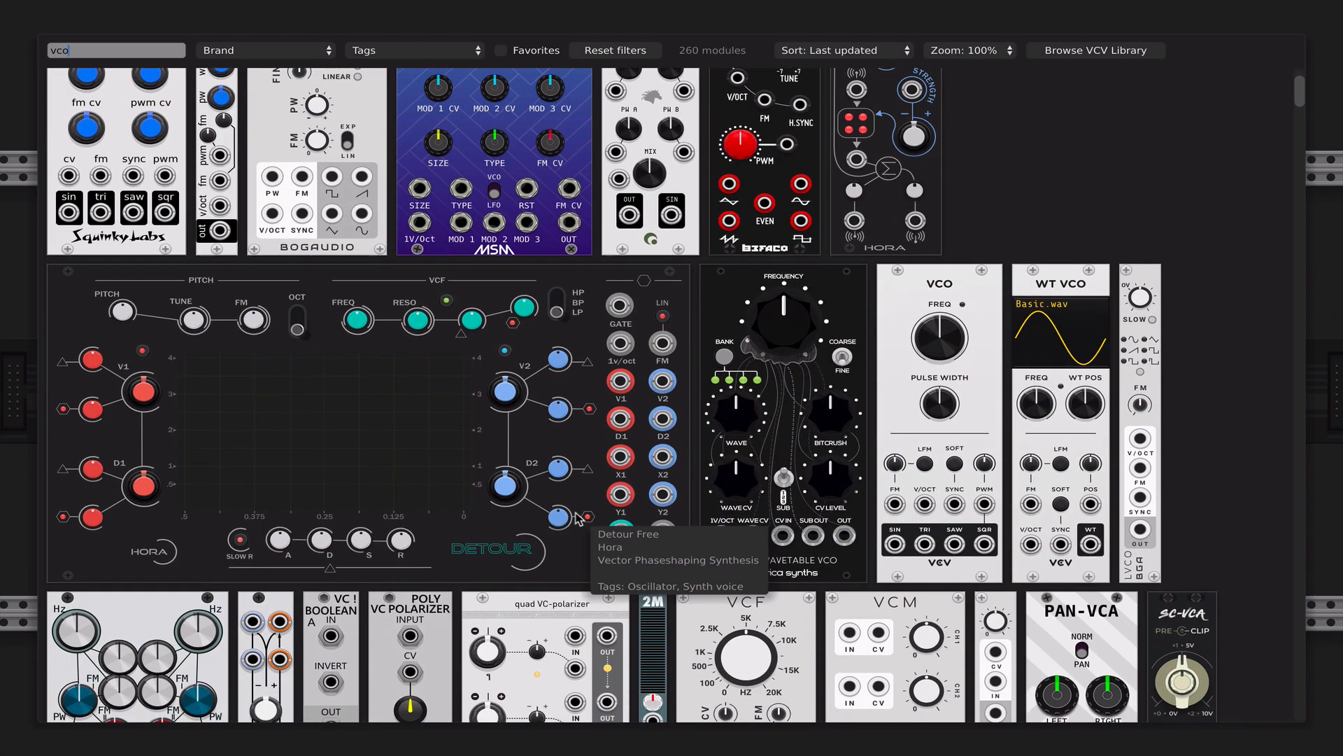
scroll(578, 518, "down", 4)
scroll(578, 518, "up", 3)
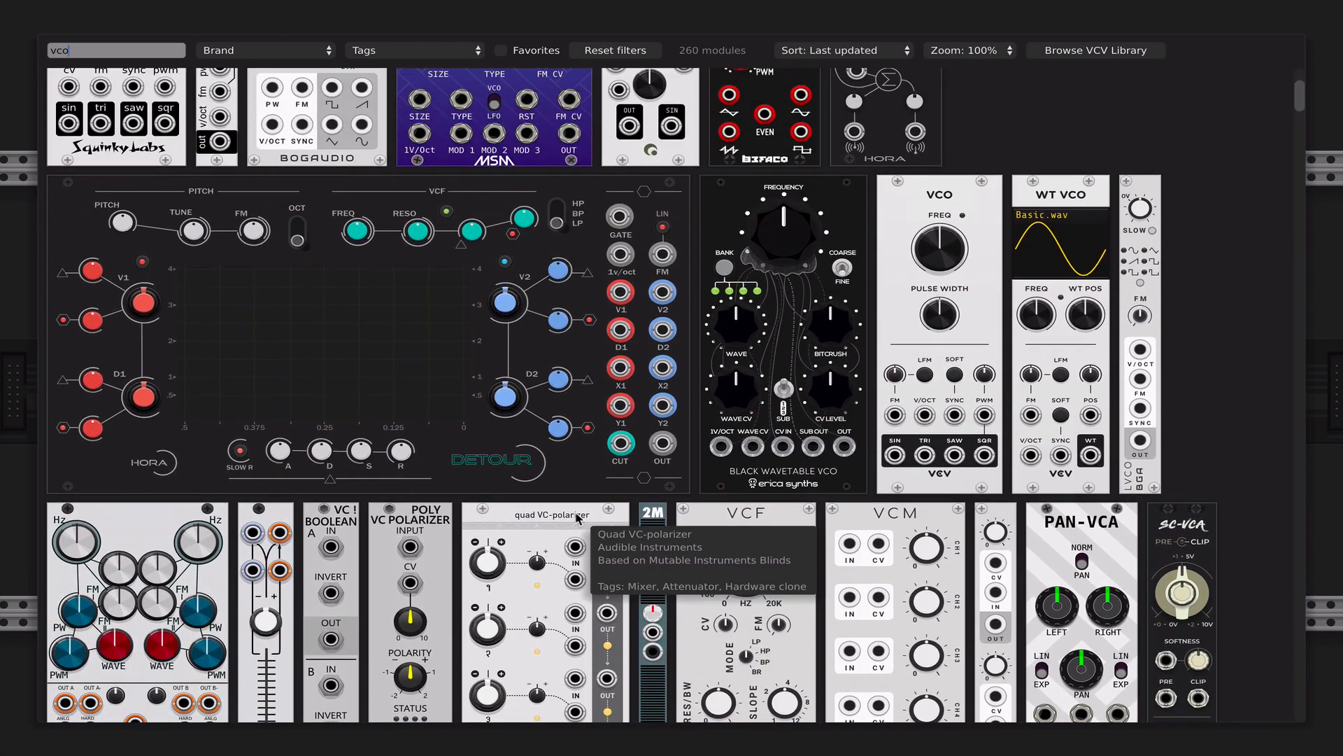
left_click(1073, 222)
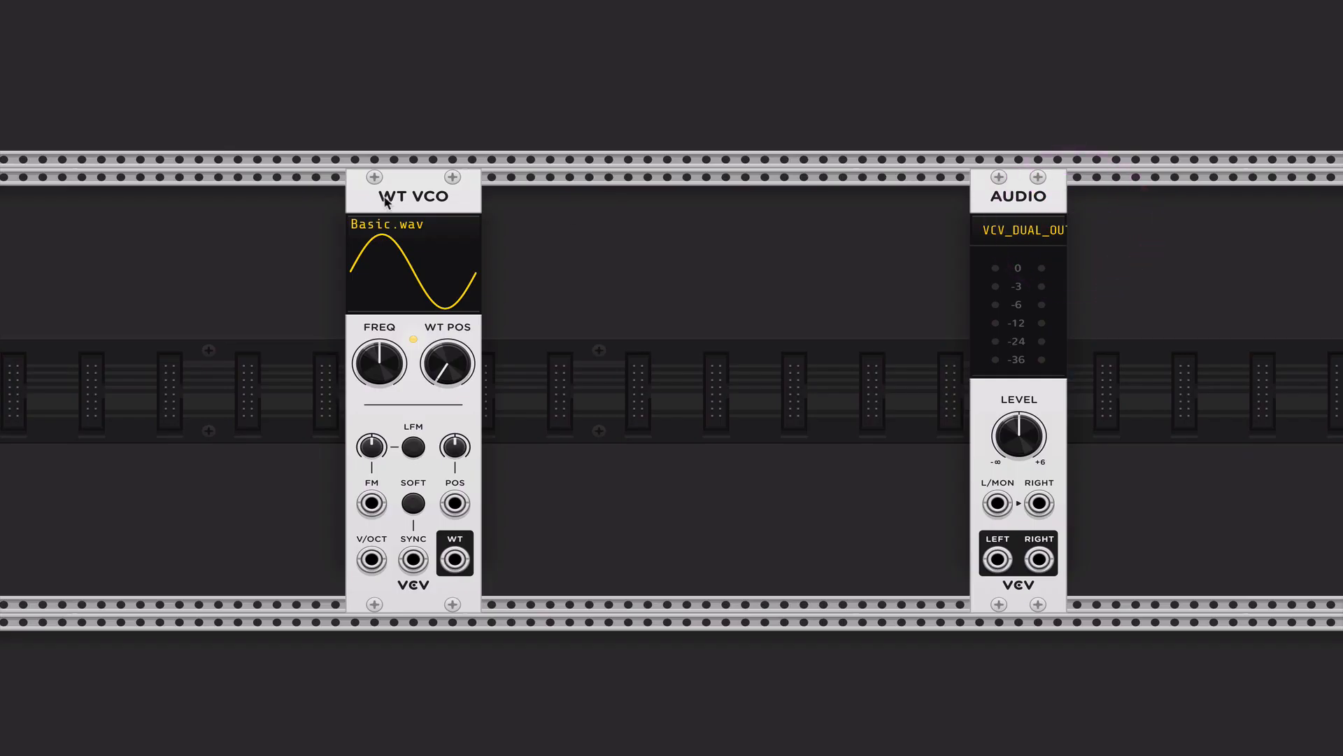
left_click_drag(386, 201, 464, 203)
left_click_drag(540, 373, 539, 447)
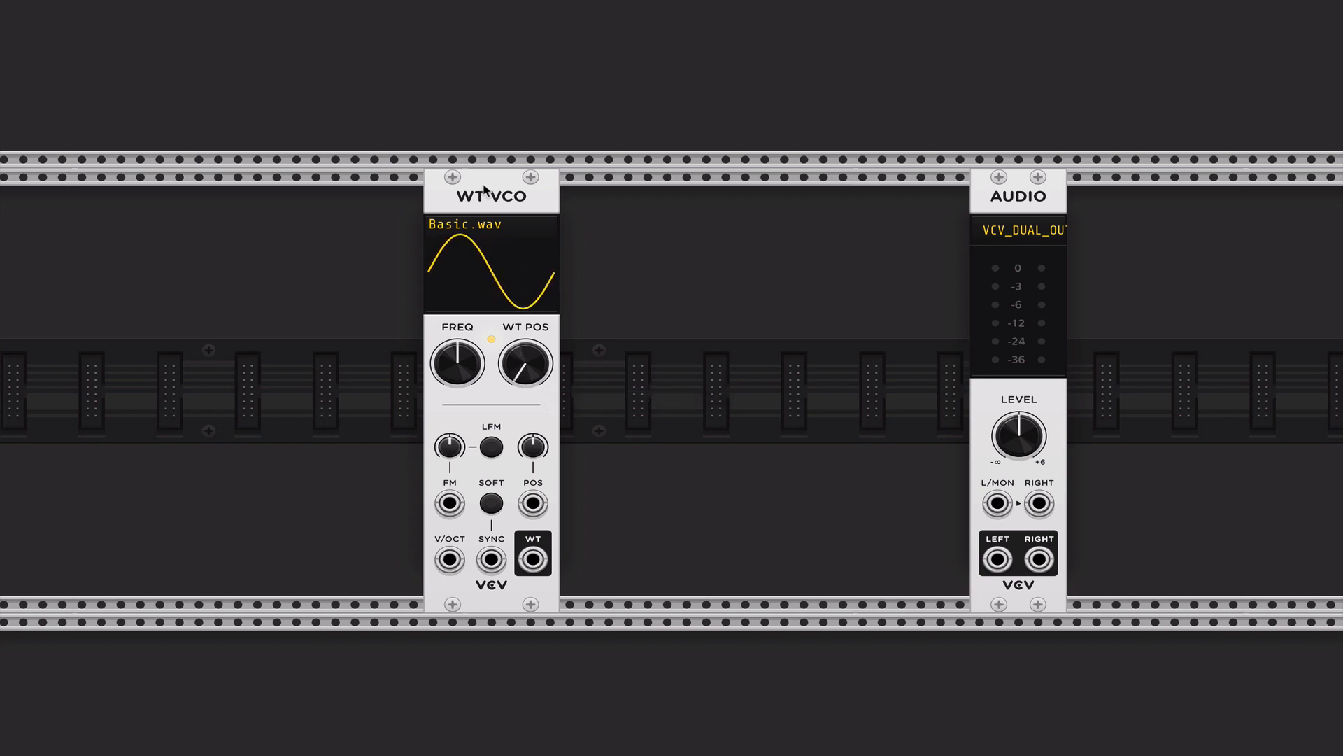
left_click_drag(485, 190, 446, 194)
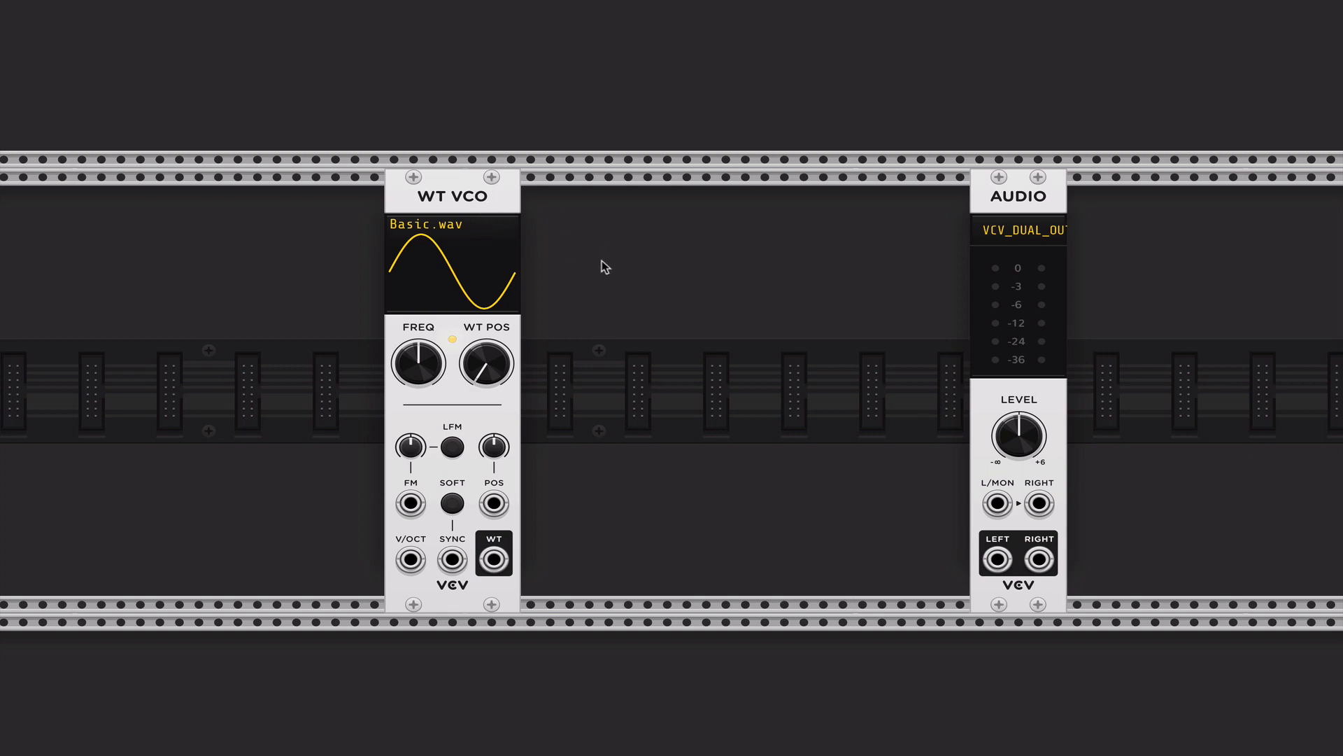
left_click_drag(466, 196, 611, 210)
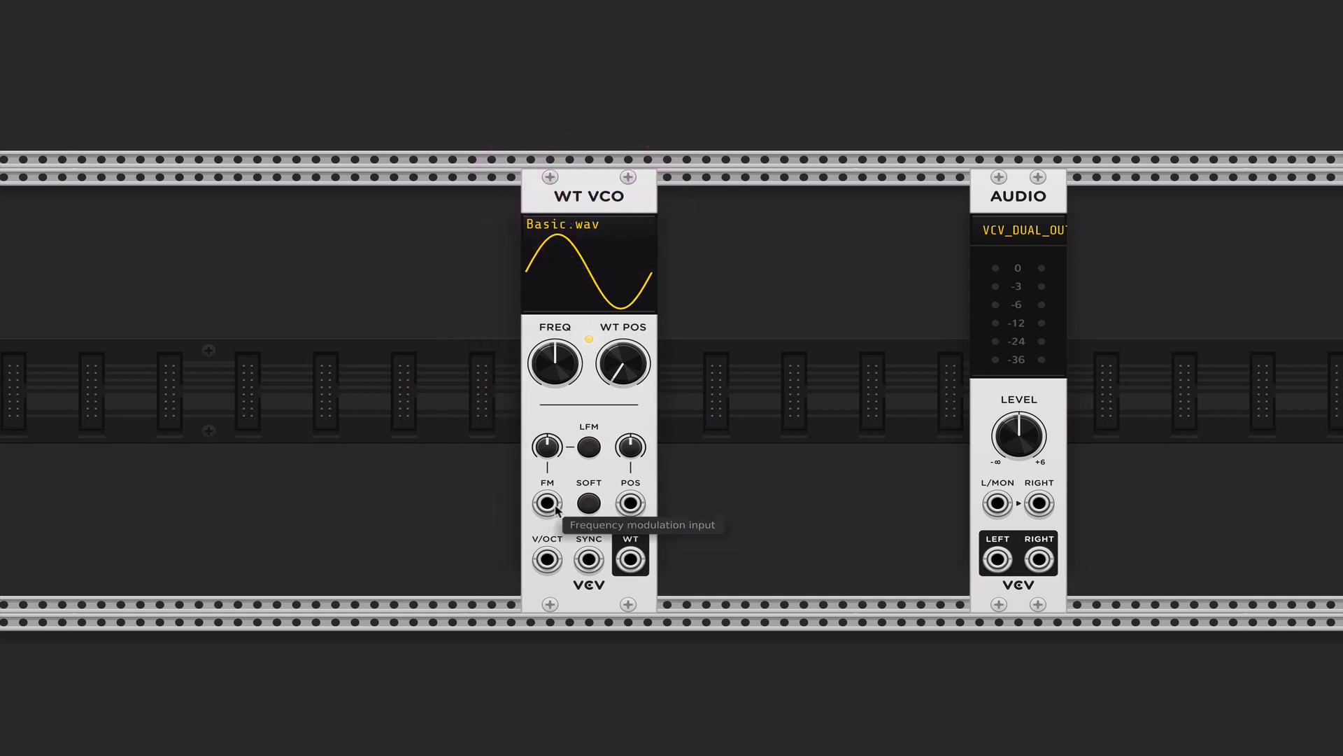
Search for "rand", add the NYSTHI 208 random + inverter module ahead of WT VCO, and shift both modules closer to Audio.
right_click(354, 315)
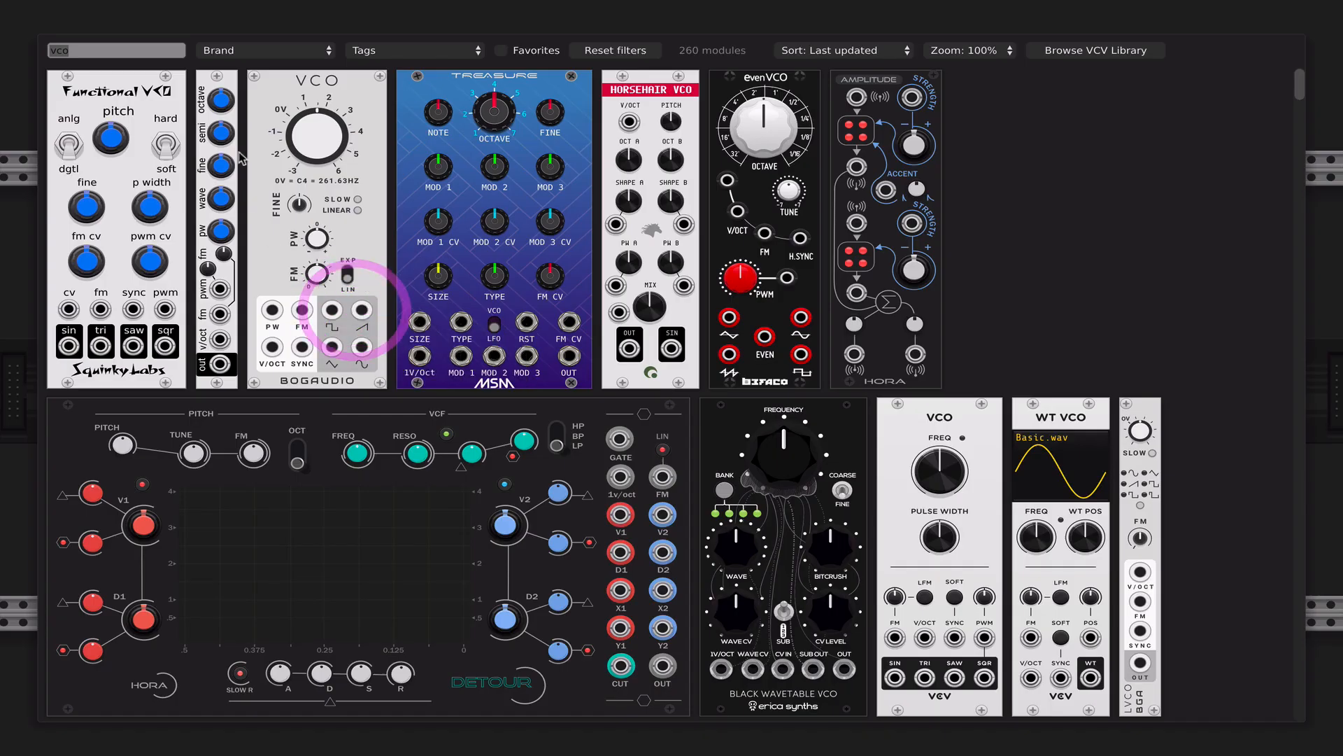
type("rand")
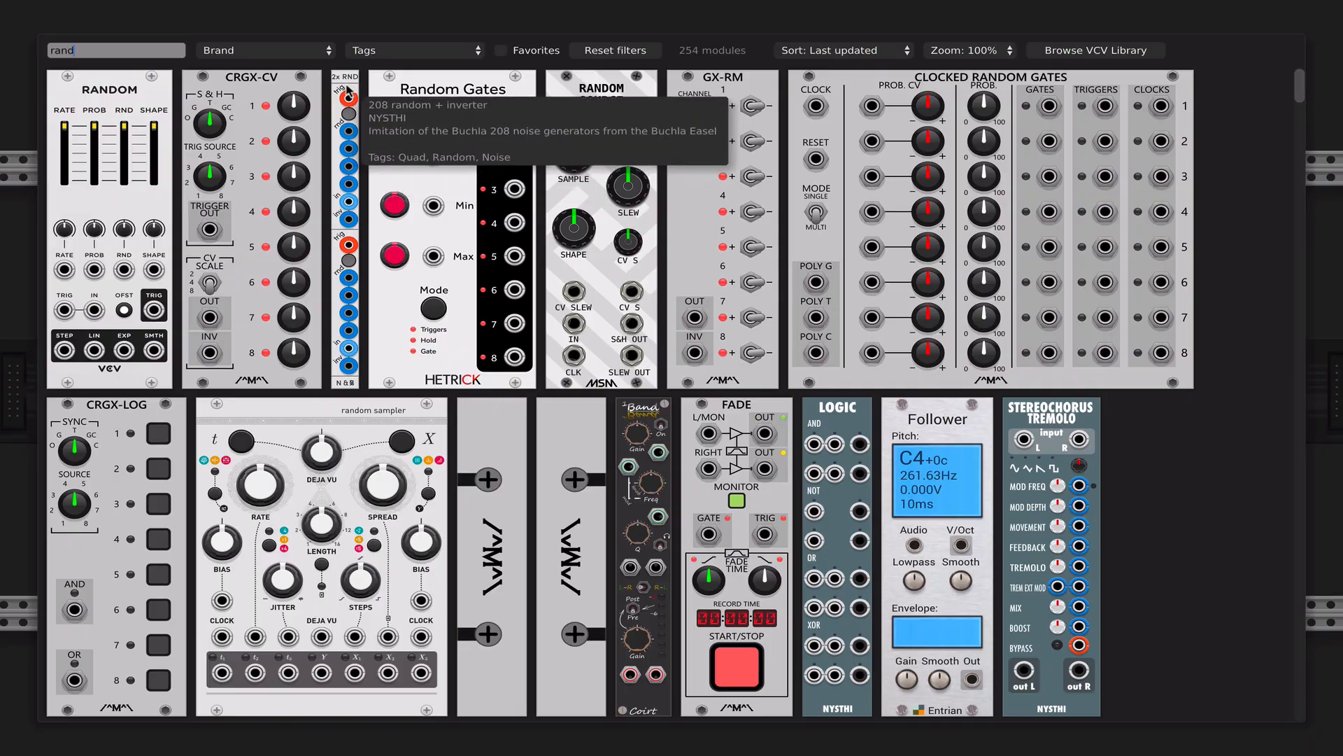
left_click_drag(348, 90, 470, 183)
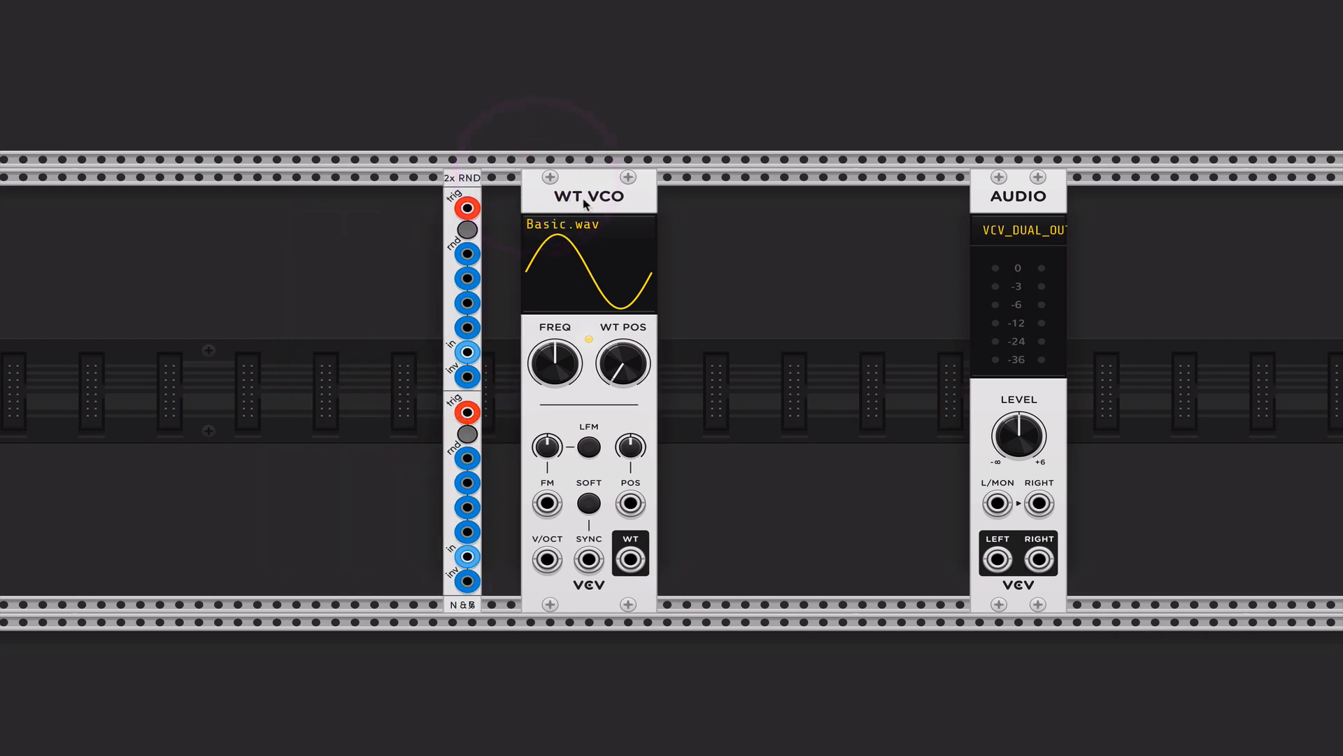
left_click_drag(582, 202, 716, 201)
left_click_drag(472, 189, 551, 189)
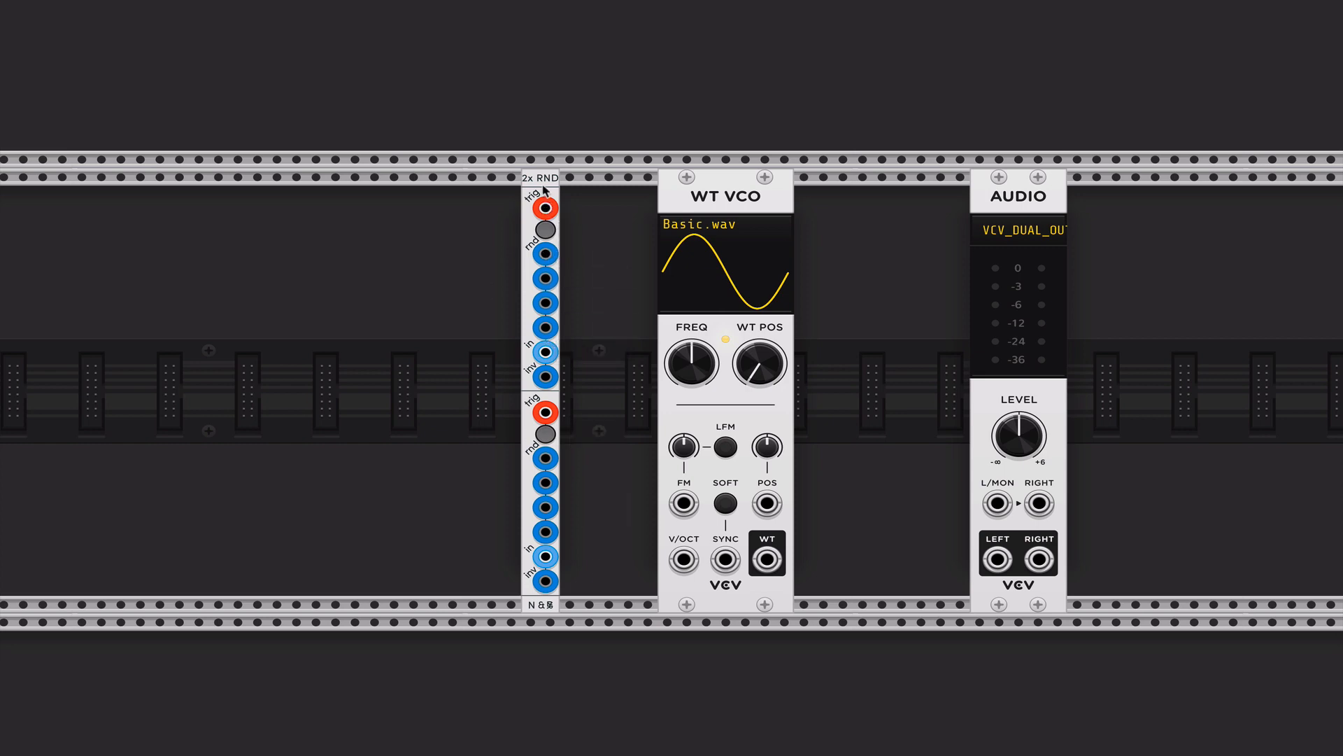
left_click_drag(517, 184, 556, 183)
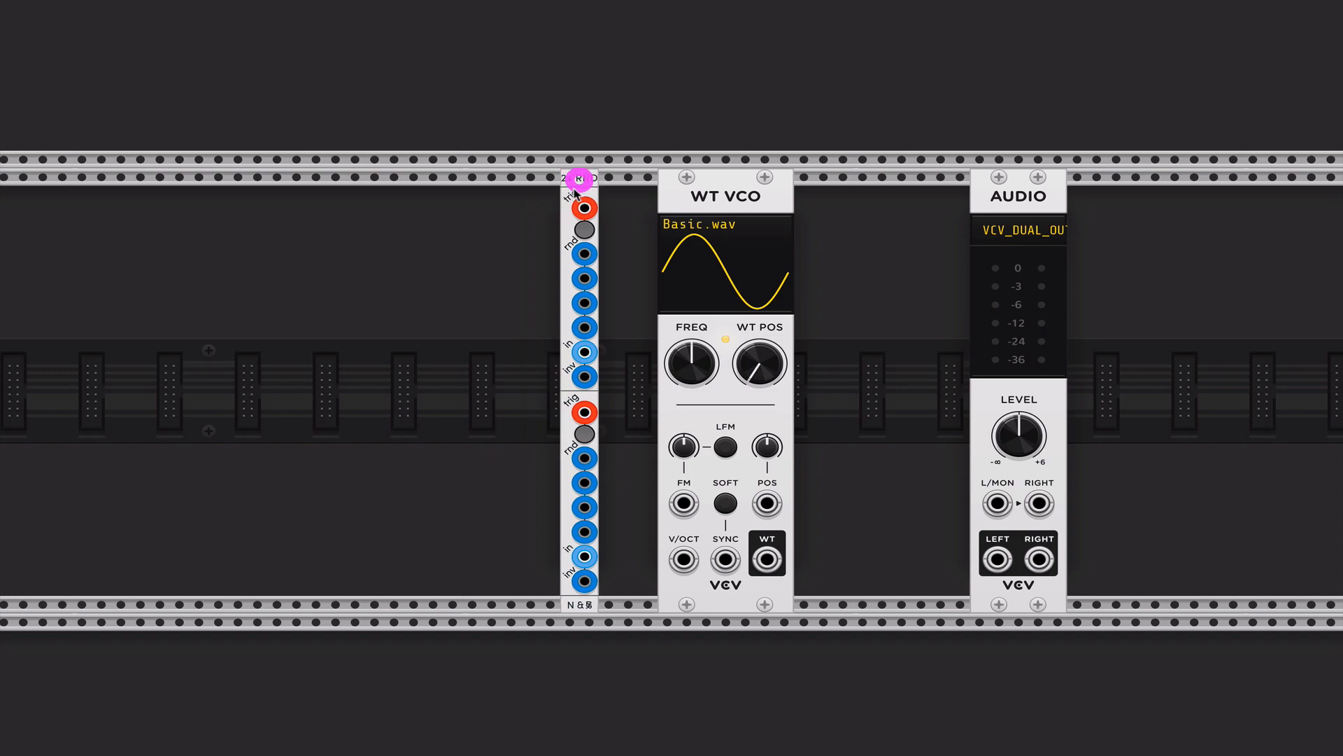
Add the BPM Clock module well ahead of the 2x RND module, with its tempo at 120 BPM.
right_click(433, 245)
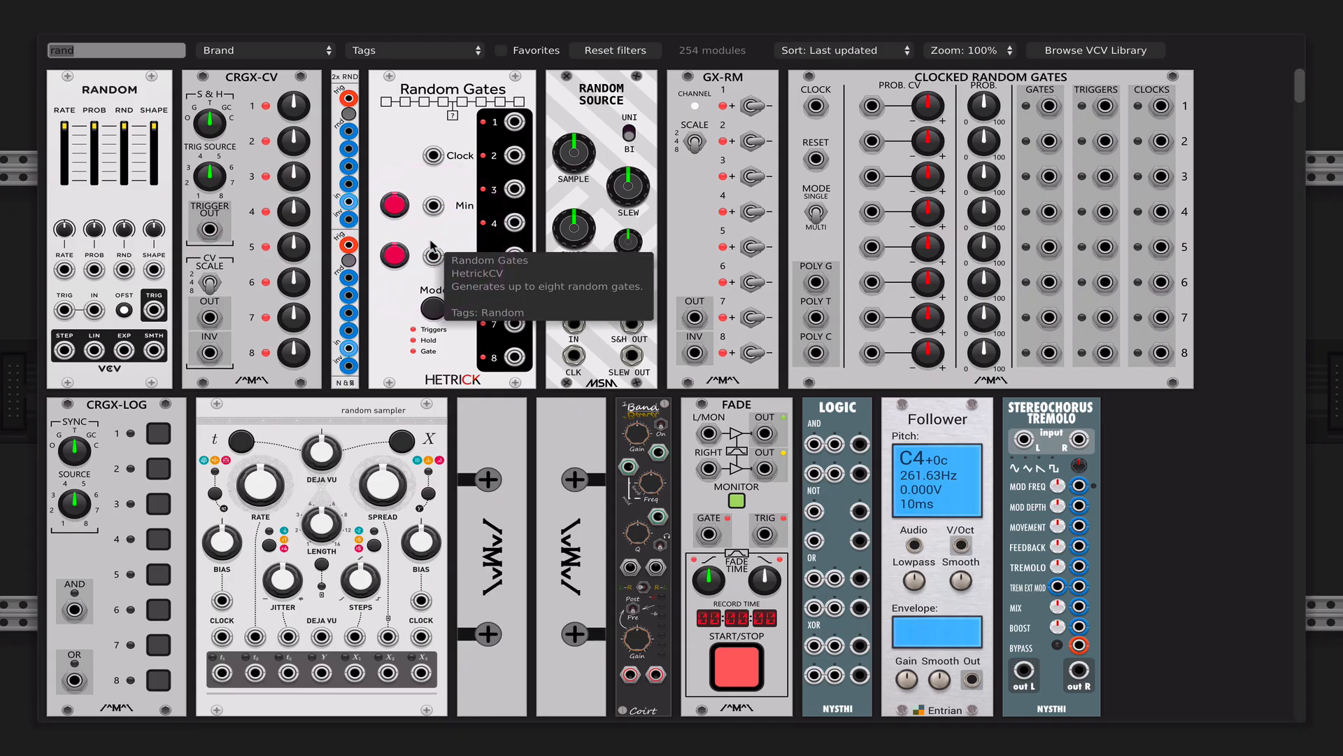
type("clock")
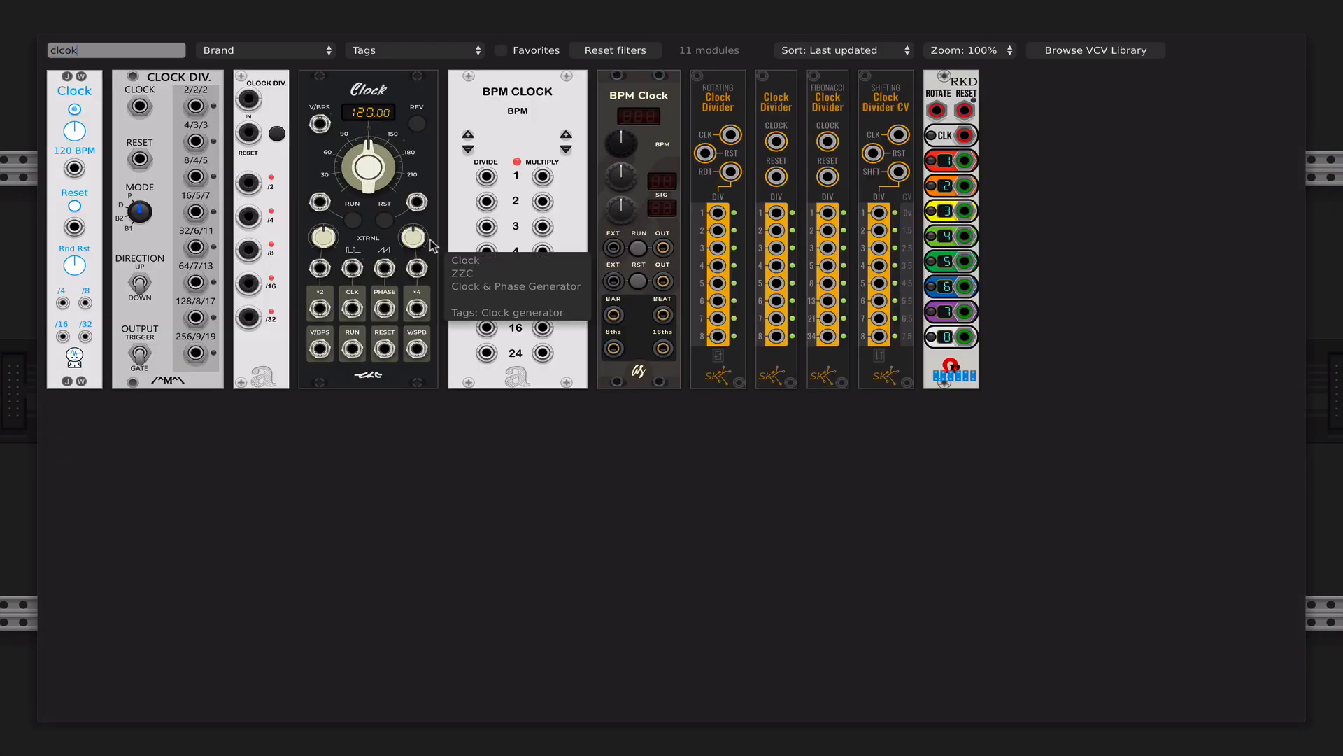
left_click(652, 102)
left_click_drag(430, 180, 390, 175)
mouse_move(364, 283)
left_mouse_down()
mouse_move(364, 237)
mouse_move(364, 294)
left_mouse_up()
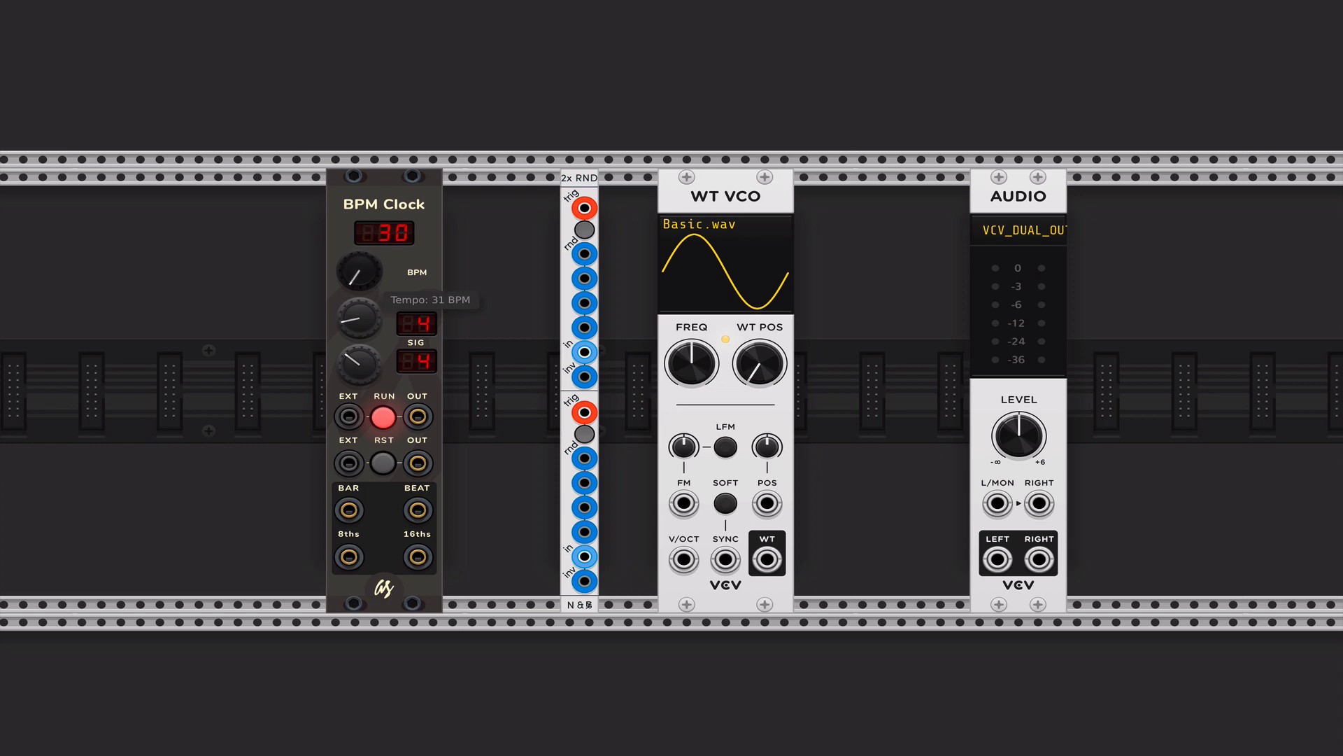
double_click(364, 284)
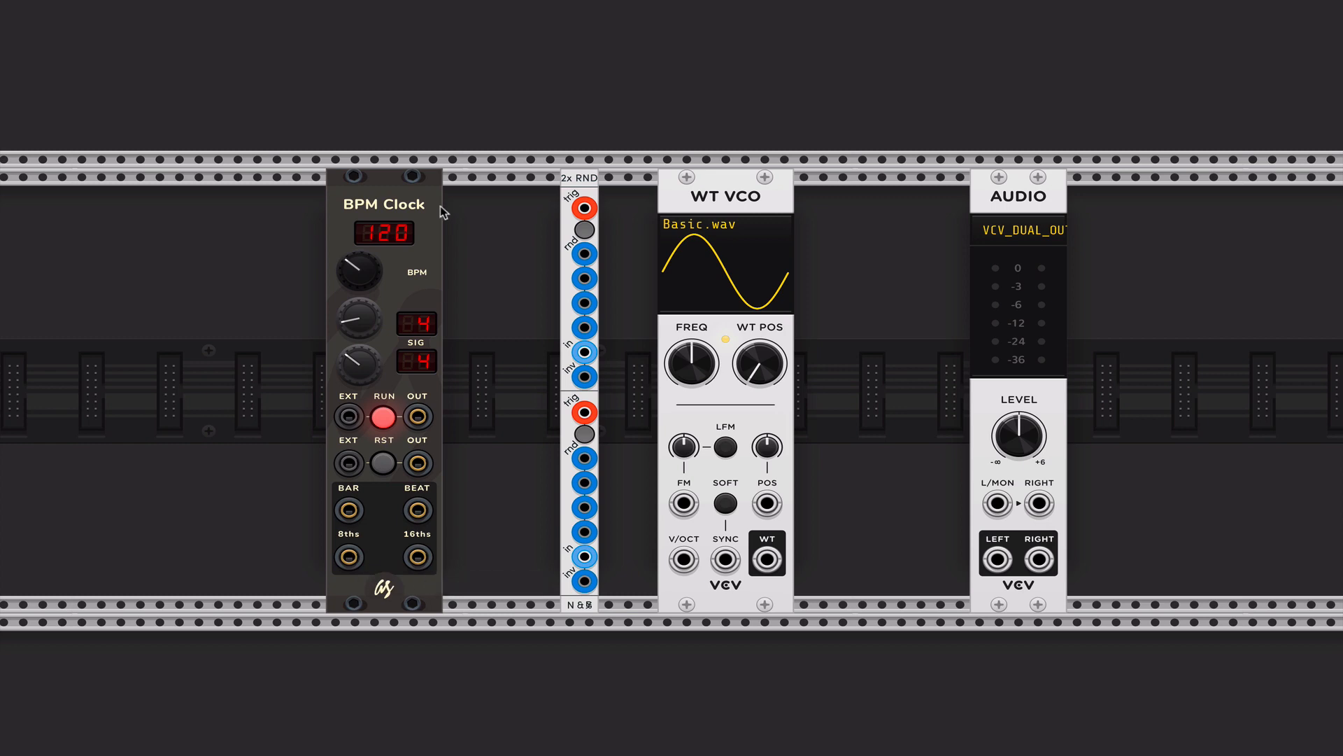
left_click_drag(403, 190, 366, 191)
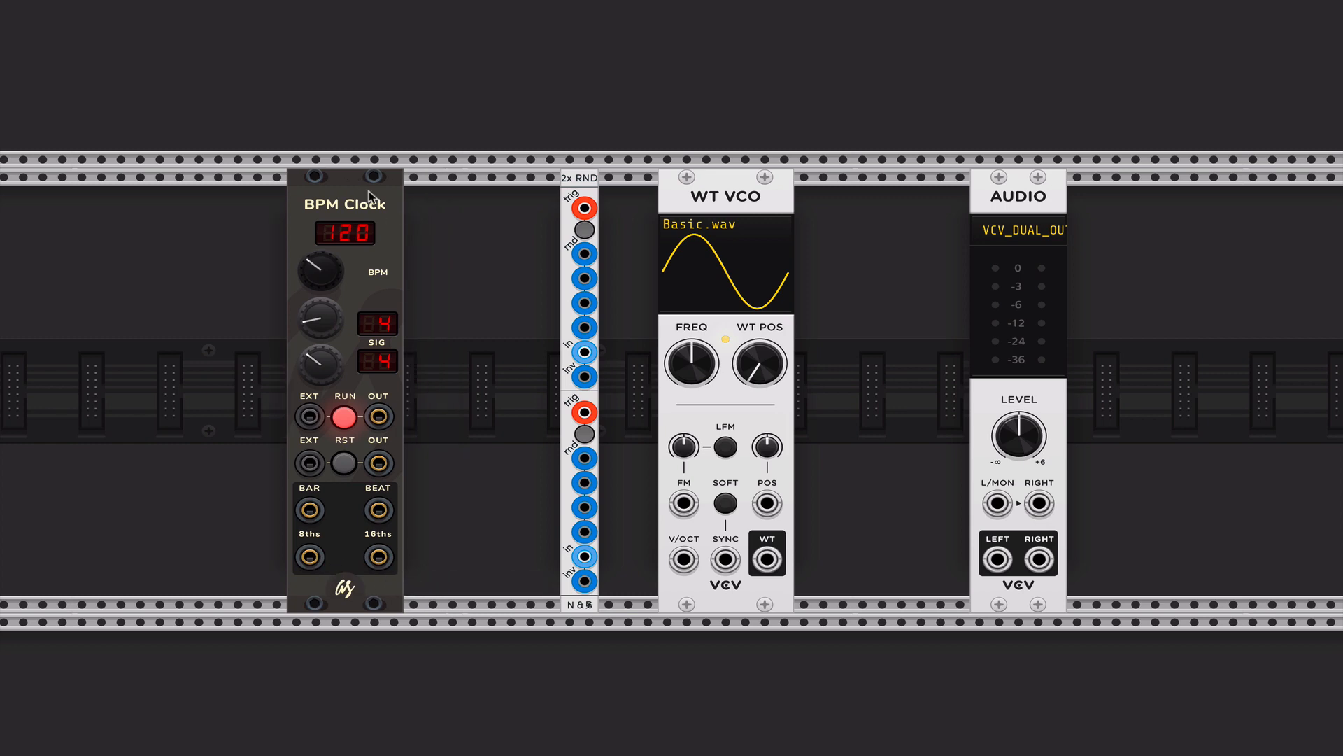
left_click(370, 196)
Patch the clock's 16ths output to the upper trig input of 2x RND, and its first rnd output to WT VCO's V/OCT input.
left_click_drag(381, 560, 579, 212)
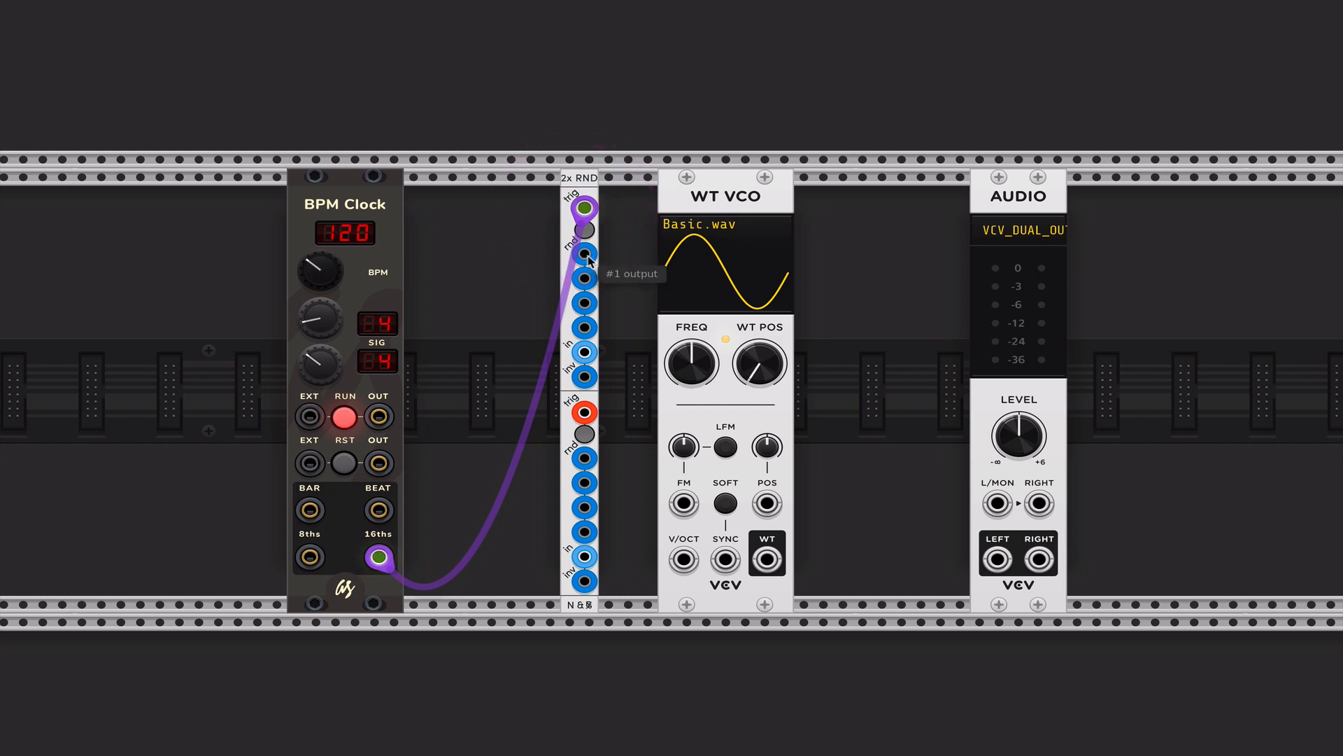
left_click_drag(589, 259, 590, 261)
left_click_drag(609, 662, 684, 560)
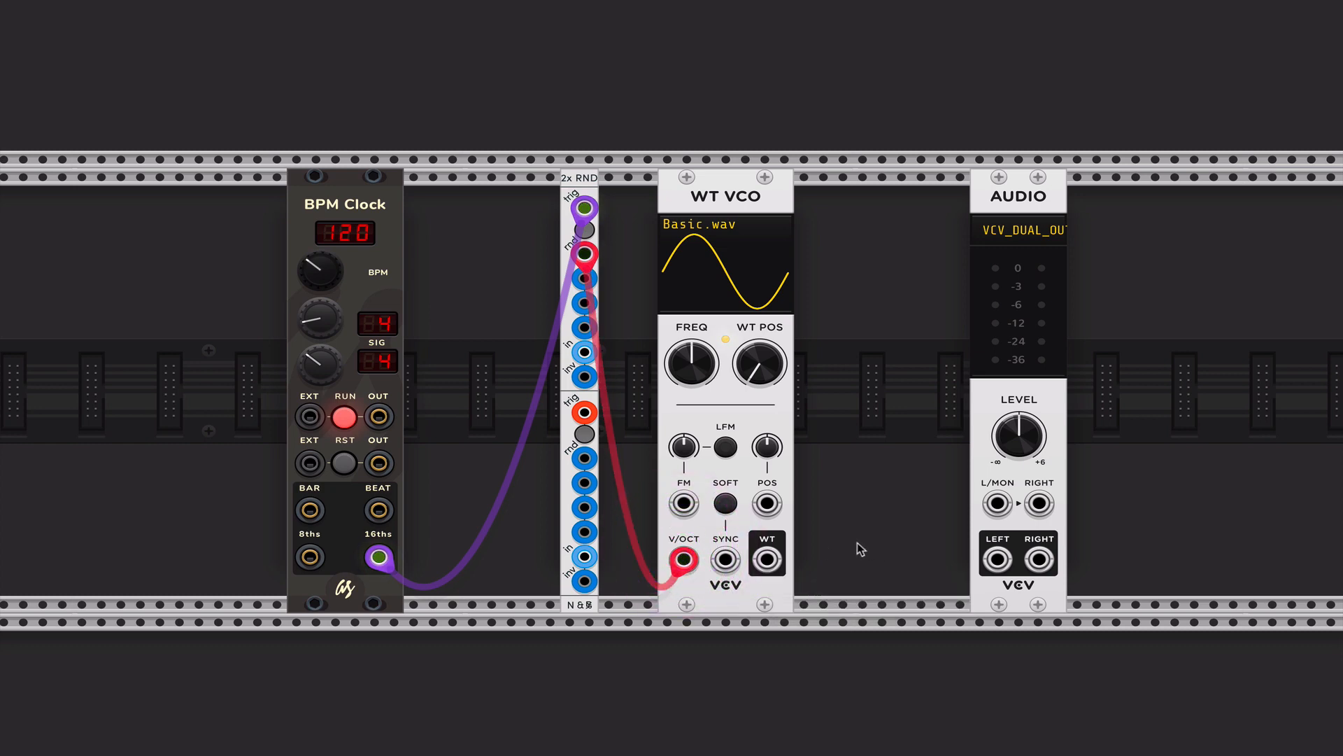
Patch WT VCO's WT output into Audio's L/MON input and leave the Audio level at -inf dB.
left_click_drag(770, 564, 994, 506)
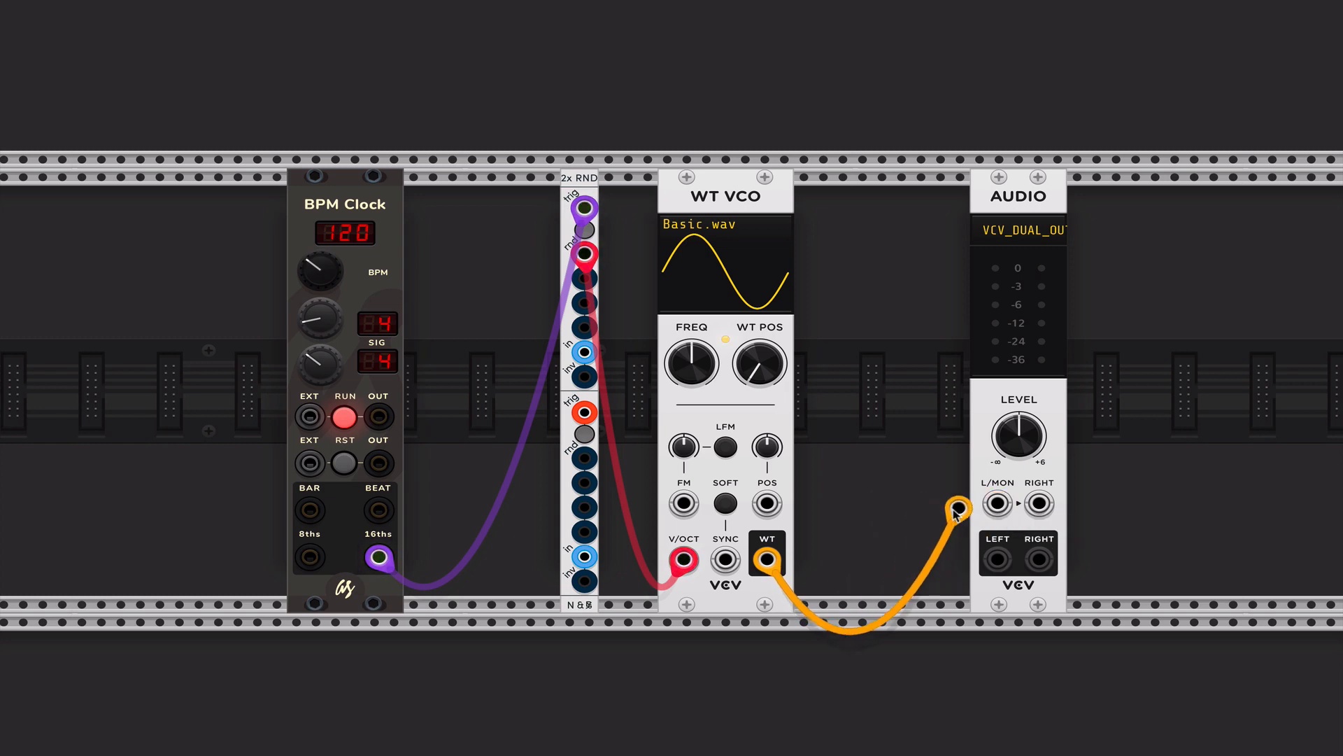
left_click_drag(997, 504, 849, 545)
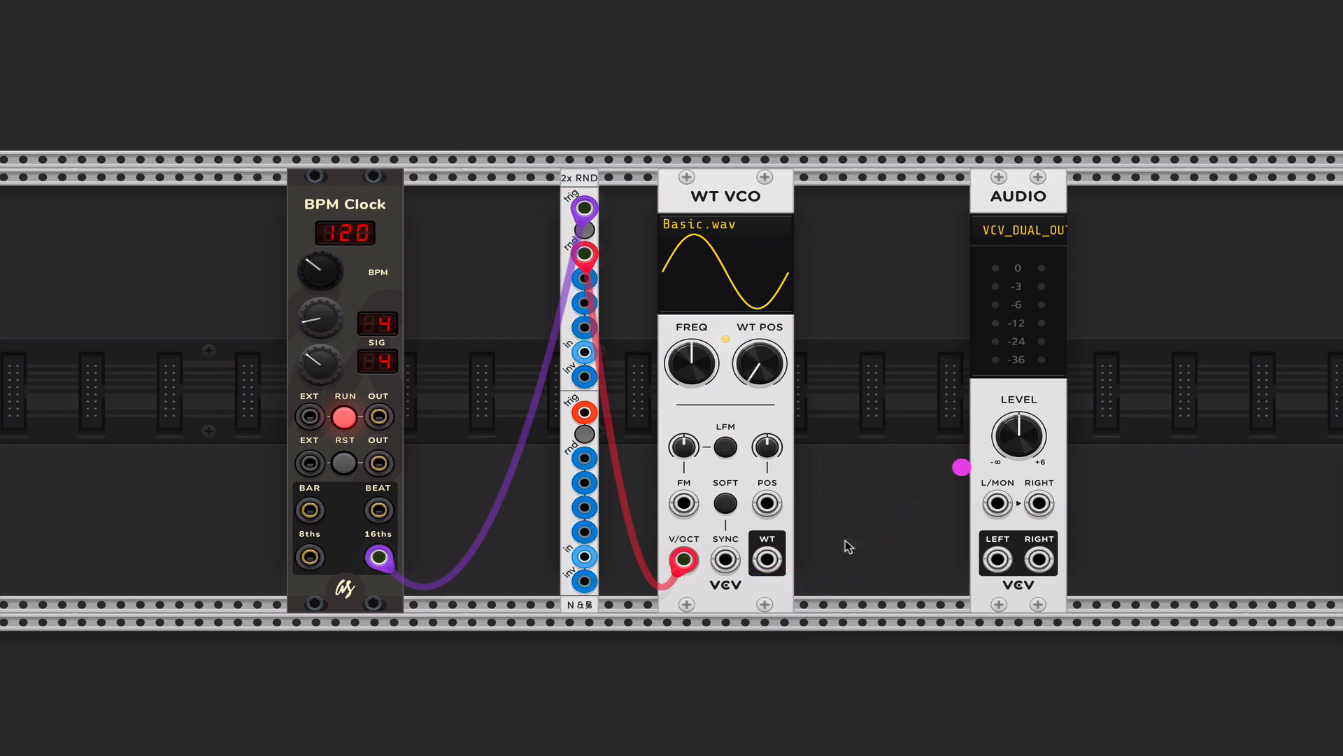
left_click_drag(1023, 432, 1023, 429)
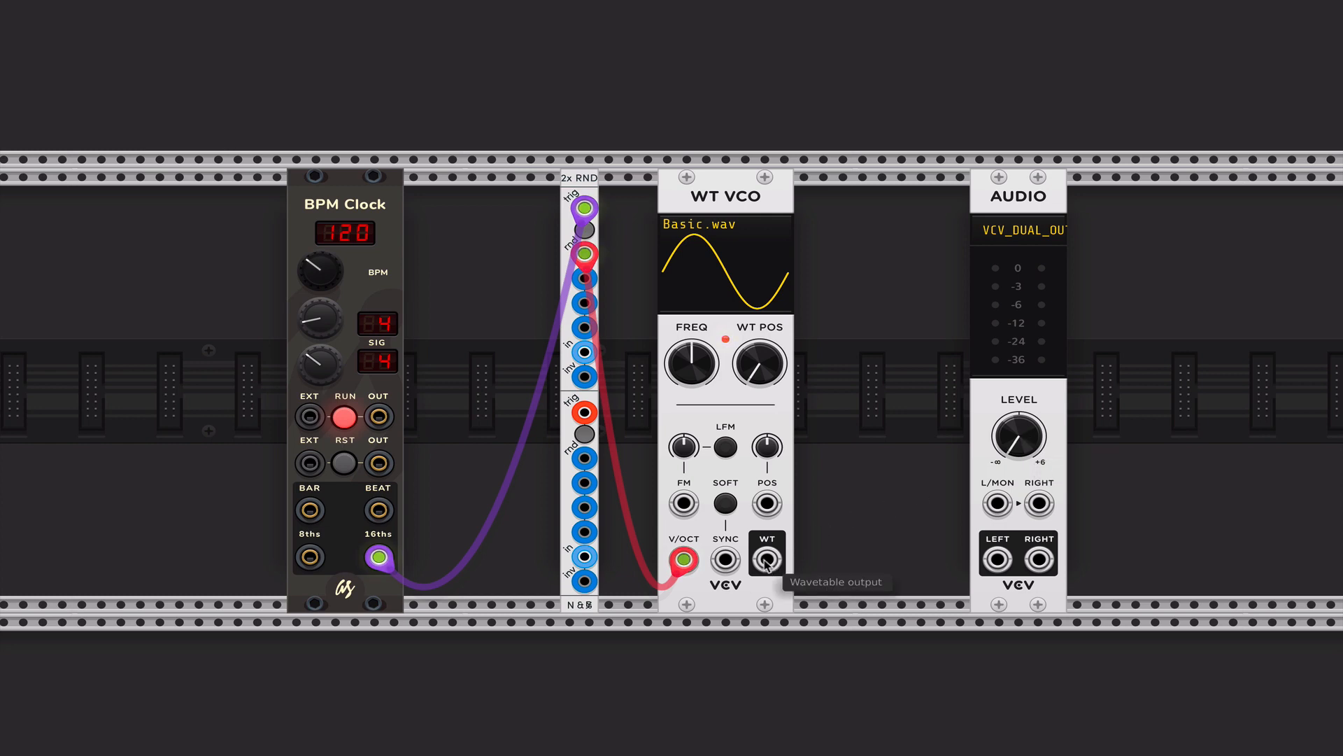
left_click_drag(767, 559, 989, 505)
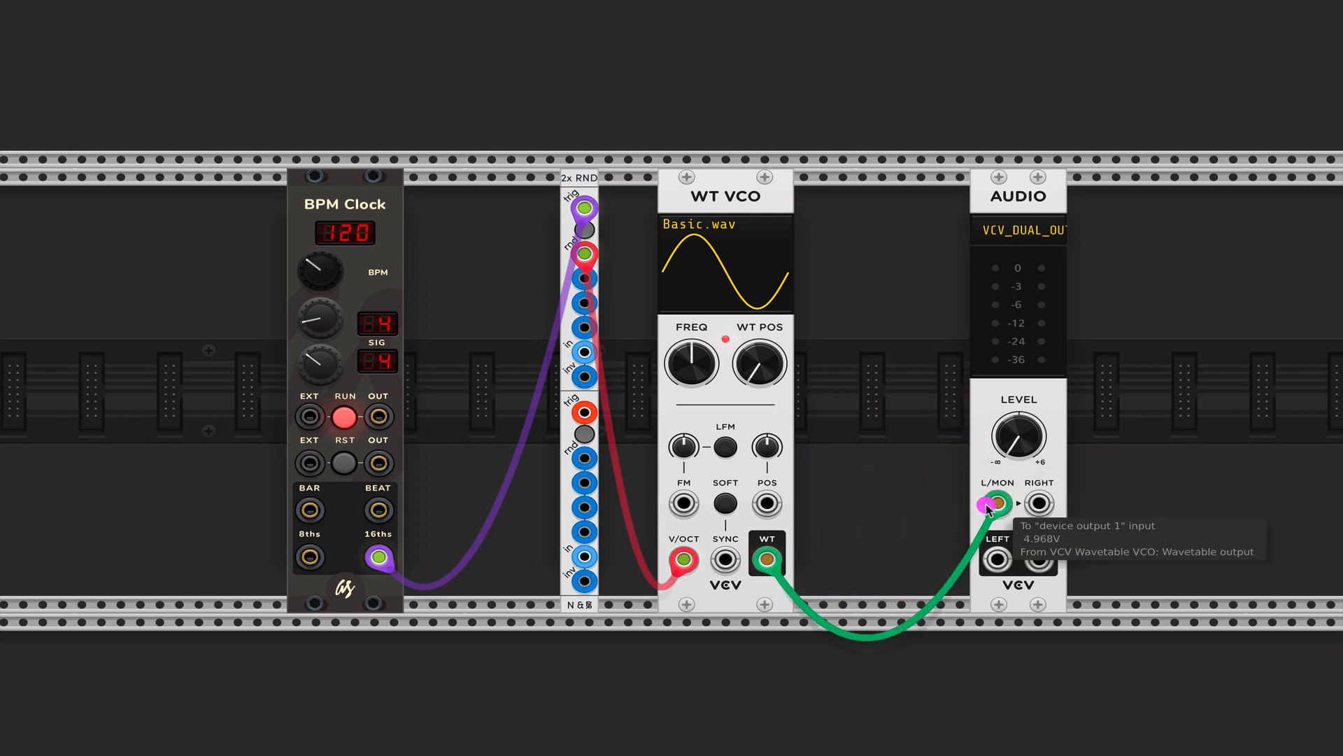
left_click_drag(1019, 435, 1019, 474)
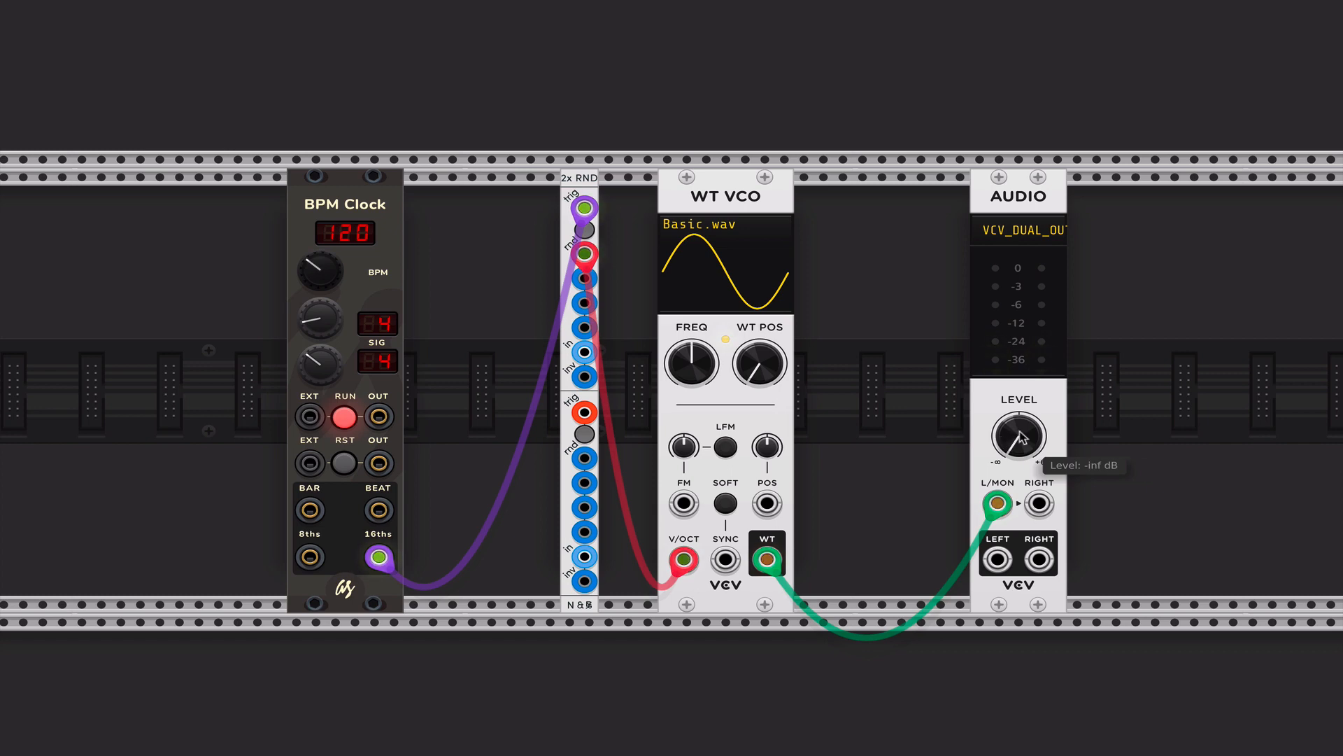
left_click_drag(1021, 438, 1039, 471)
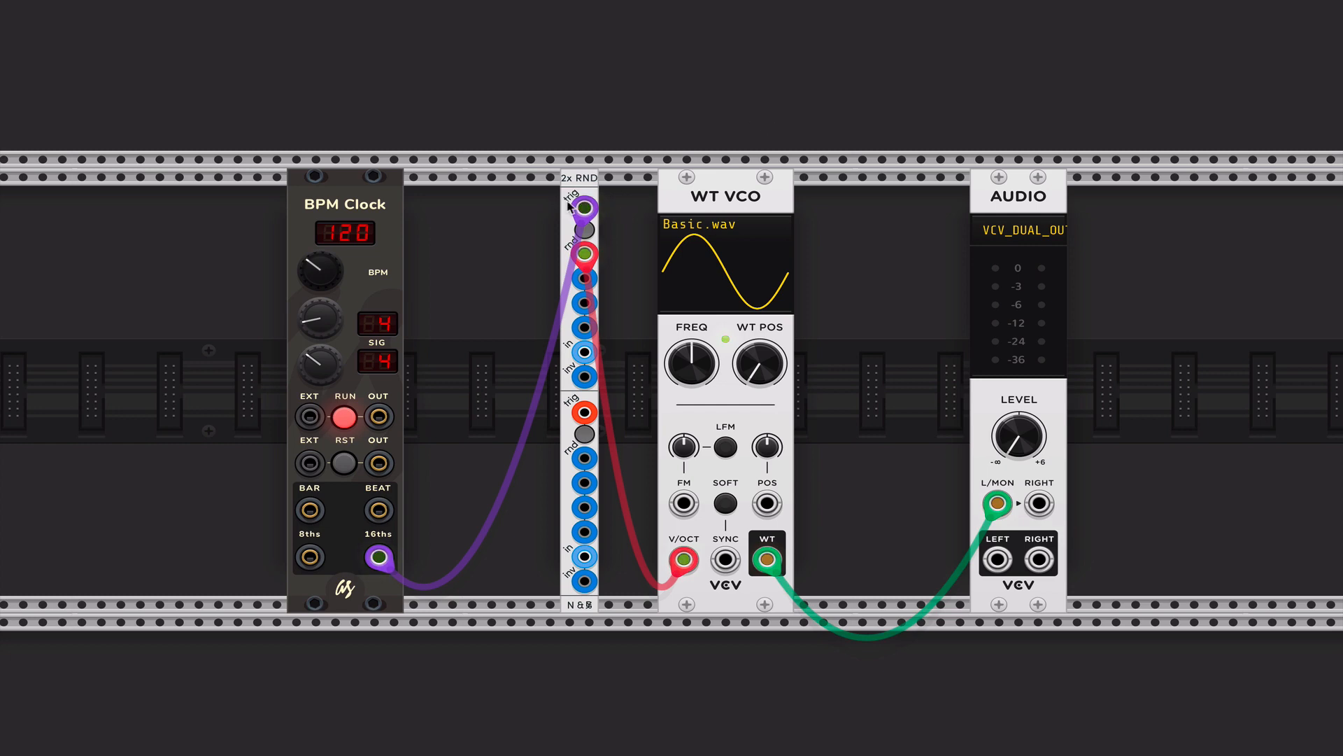
Unplug the cable from WT VCO's V/OCT input, place 2x RND close to BPM Clock, and shift WT VCO slightly toward them.
left_click_drag(584, 180, 520, 180)
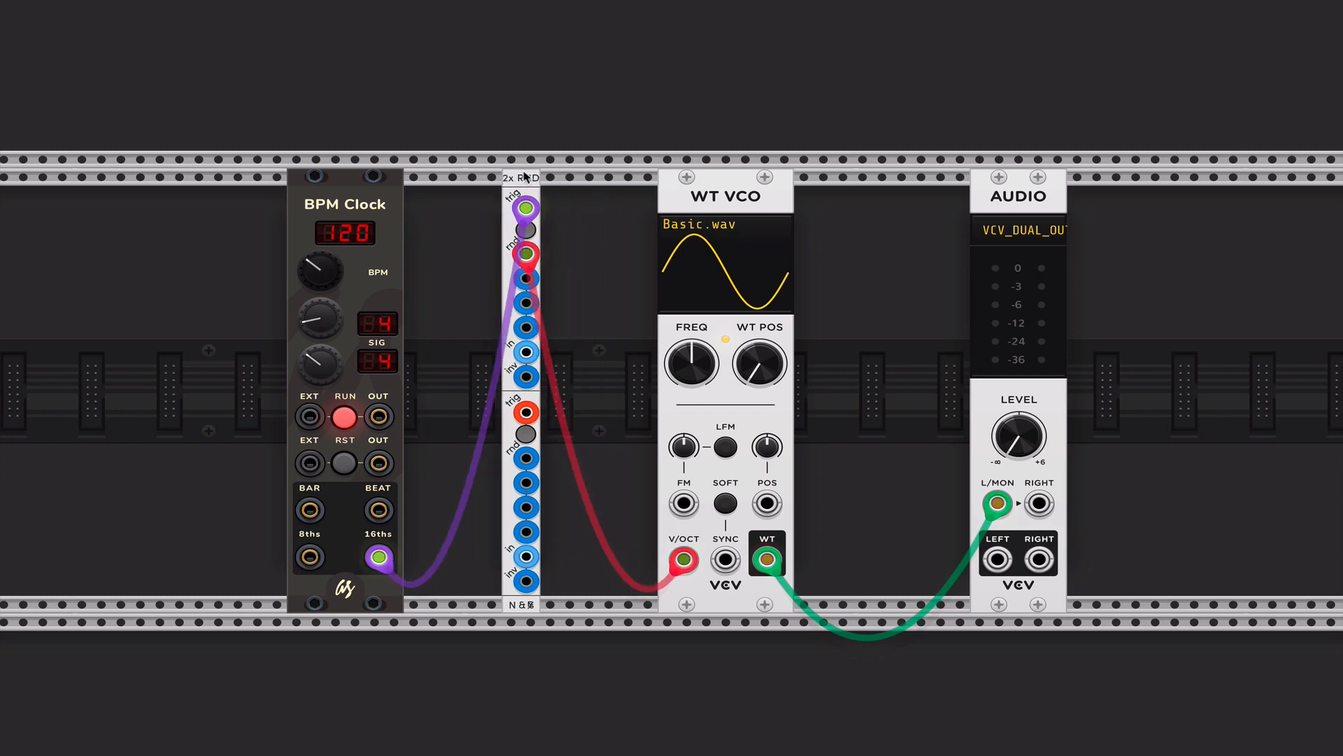
left_click_drag(528, 176, 587, 179)
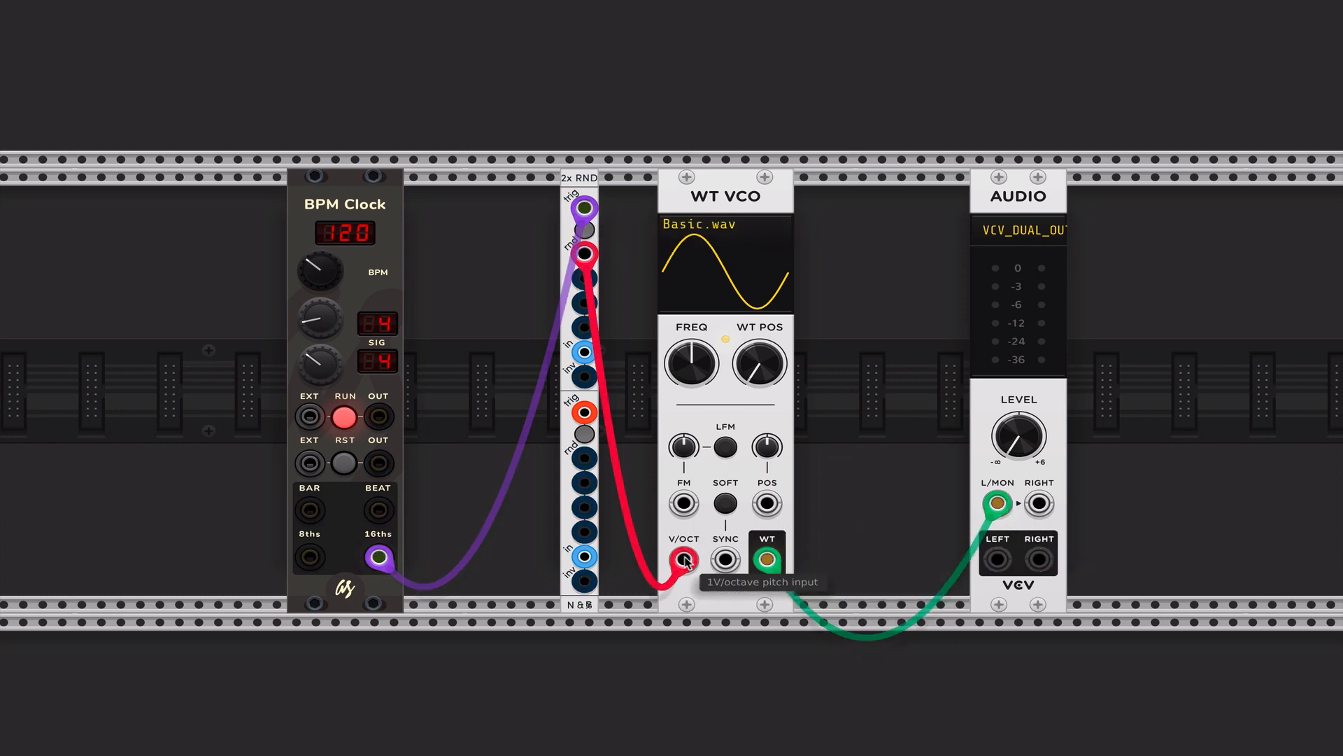
left_click_drag(684, 559, 625, 386)
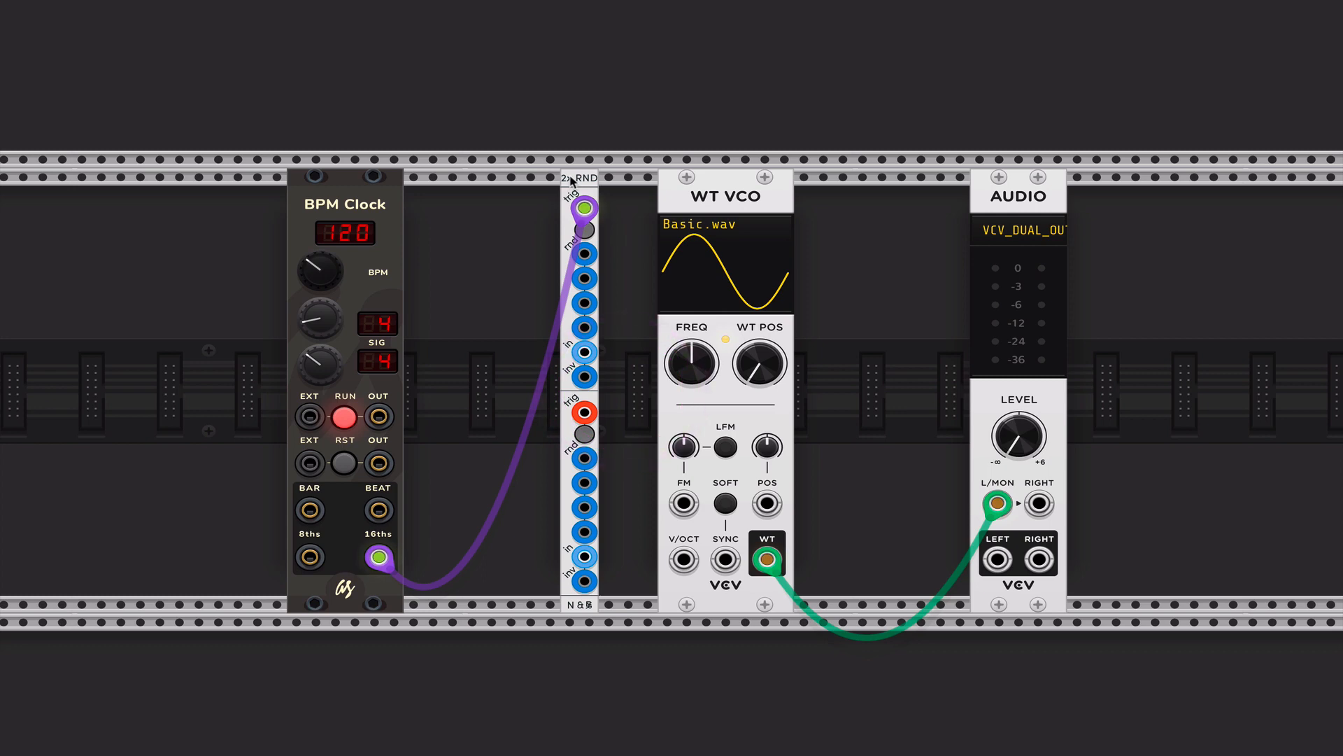
left_click_drag(571, 180, 434, 180)
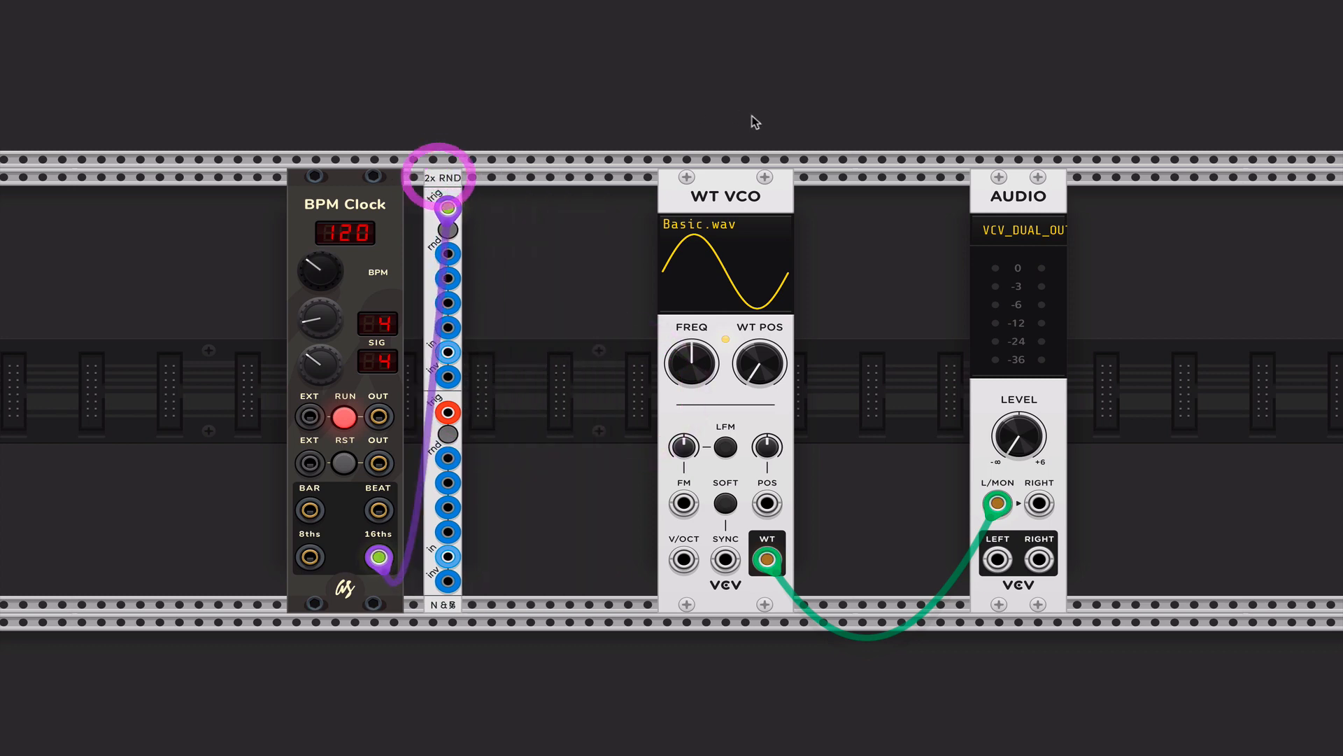
left_click_drag(706, 492, 650, 414)
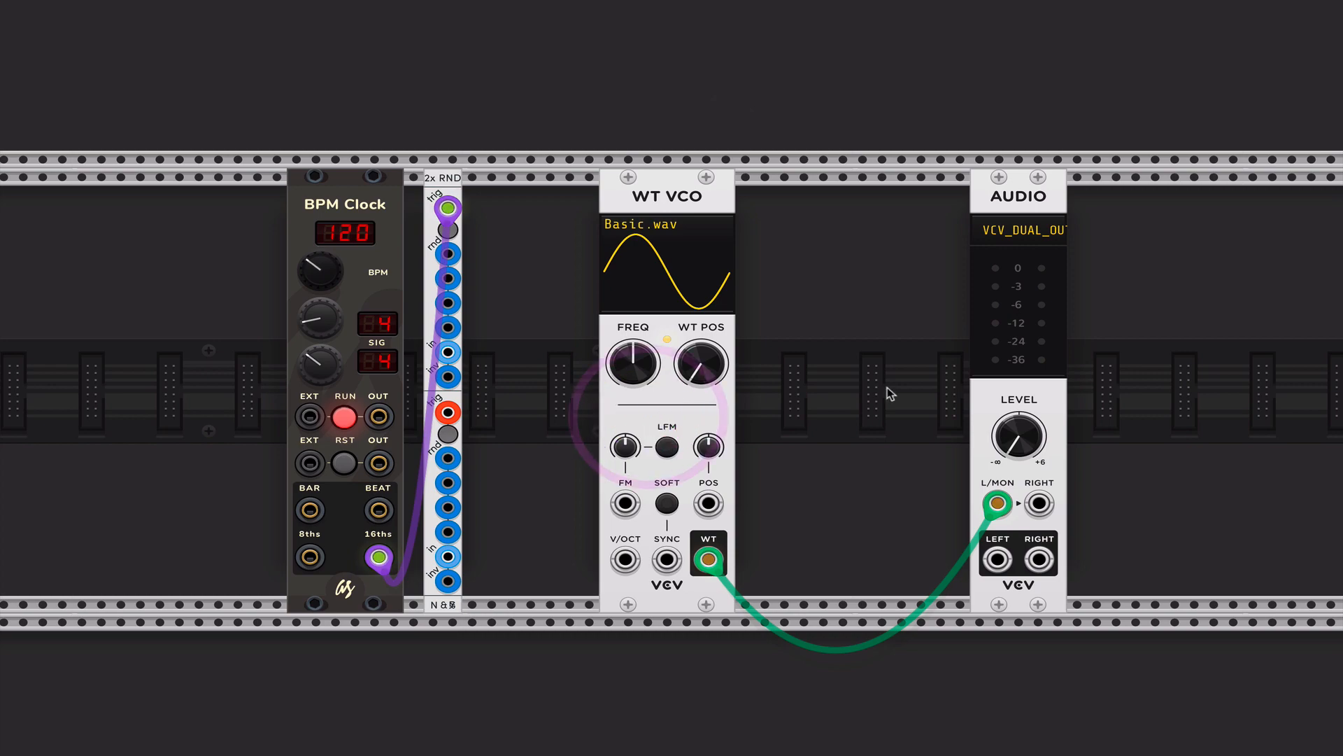
Search the module browser for "vca" and add the Bogaudio VCA between WT VCO and Audio, slightly closer to WT VCO.
right_click(841, 332)
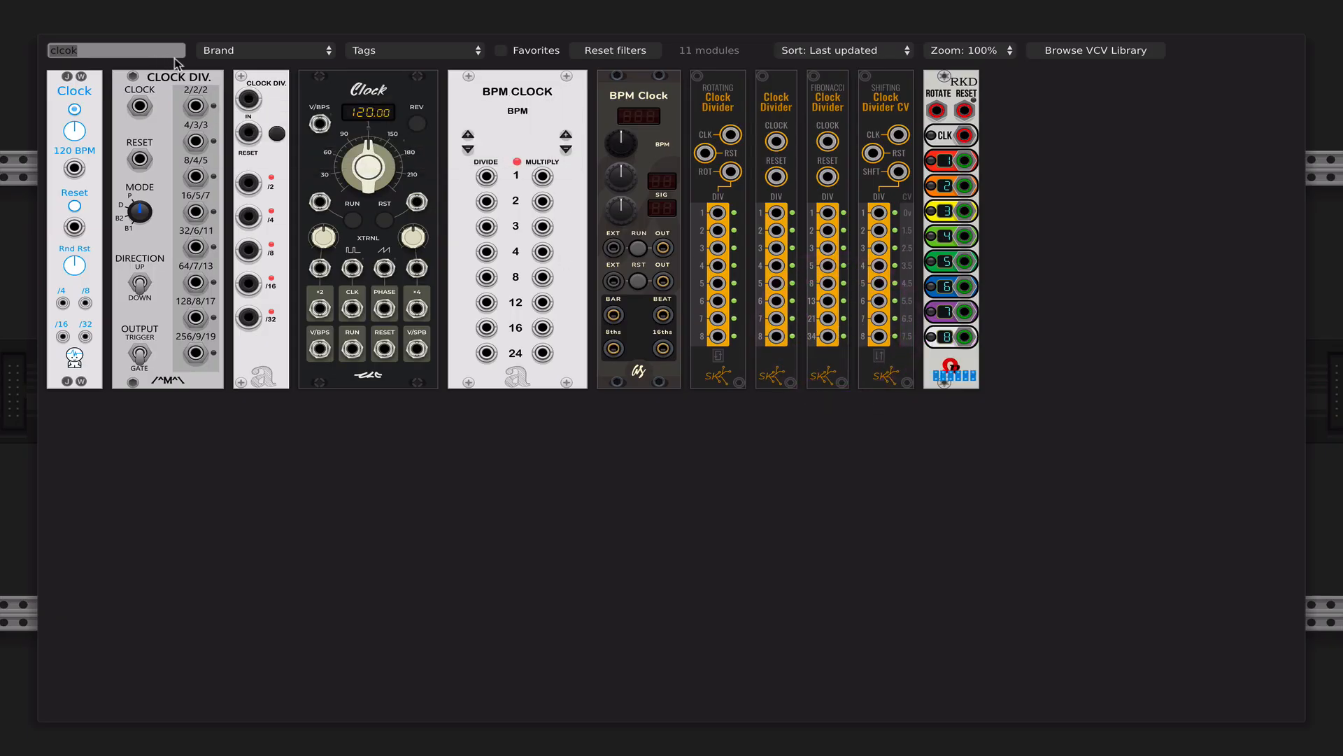
type("vca")
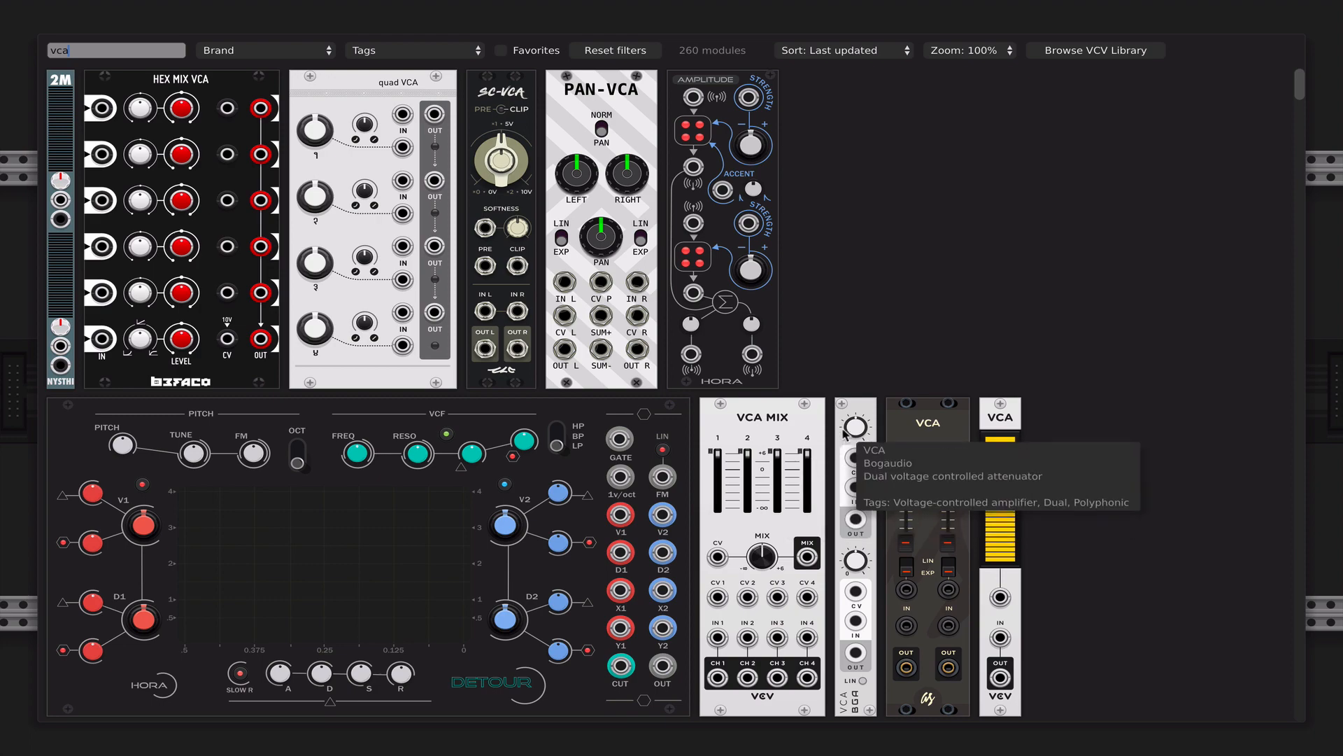
left_click(851, 697)
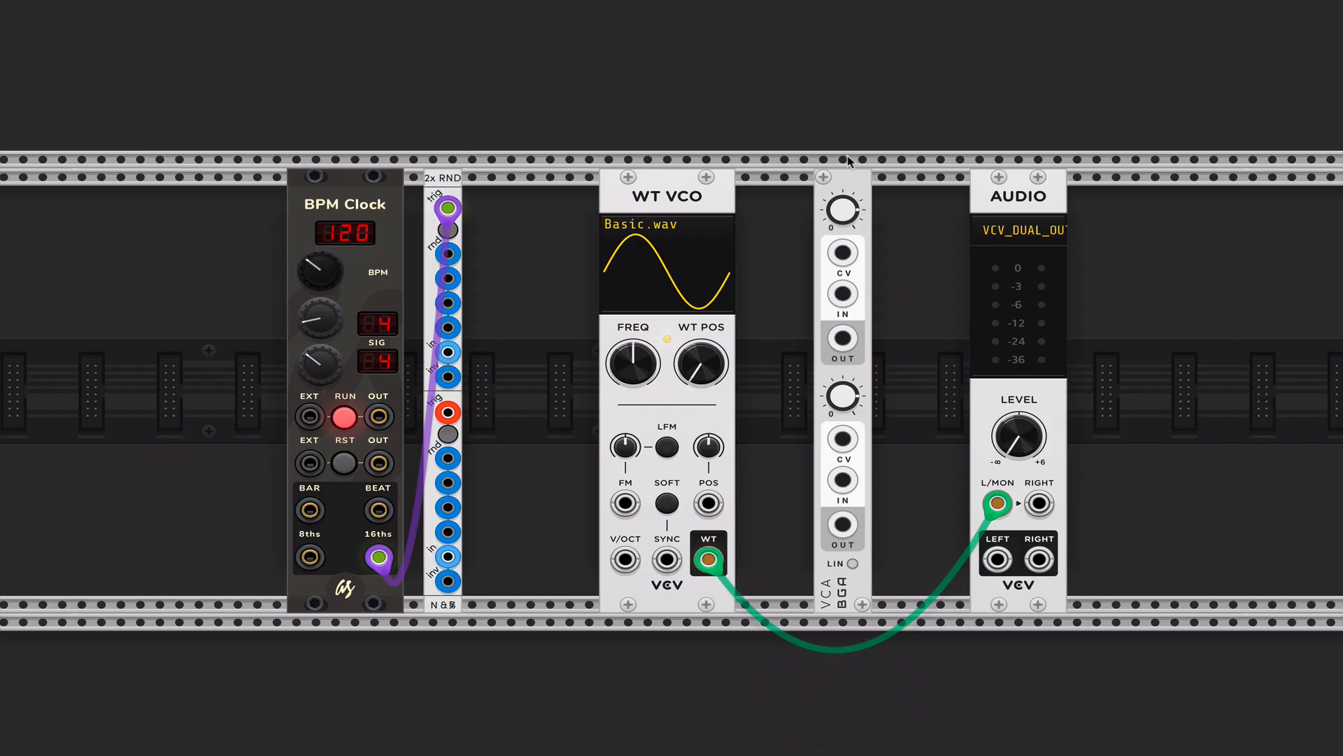
left_click(820, 184)
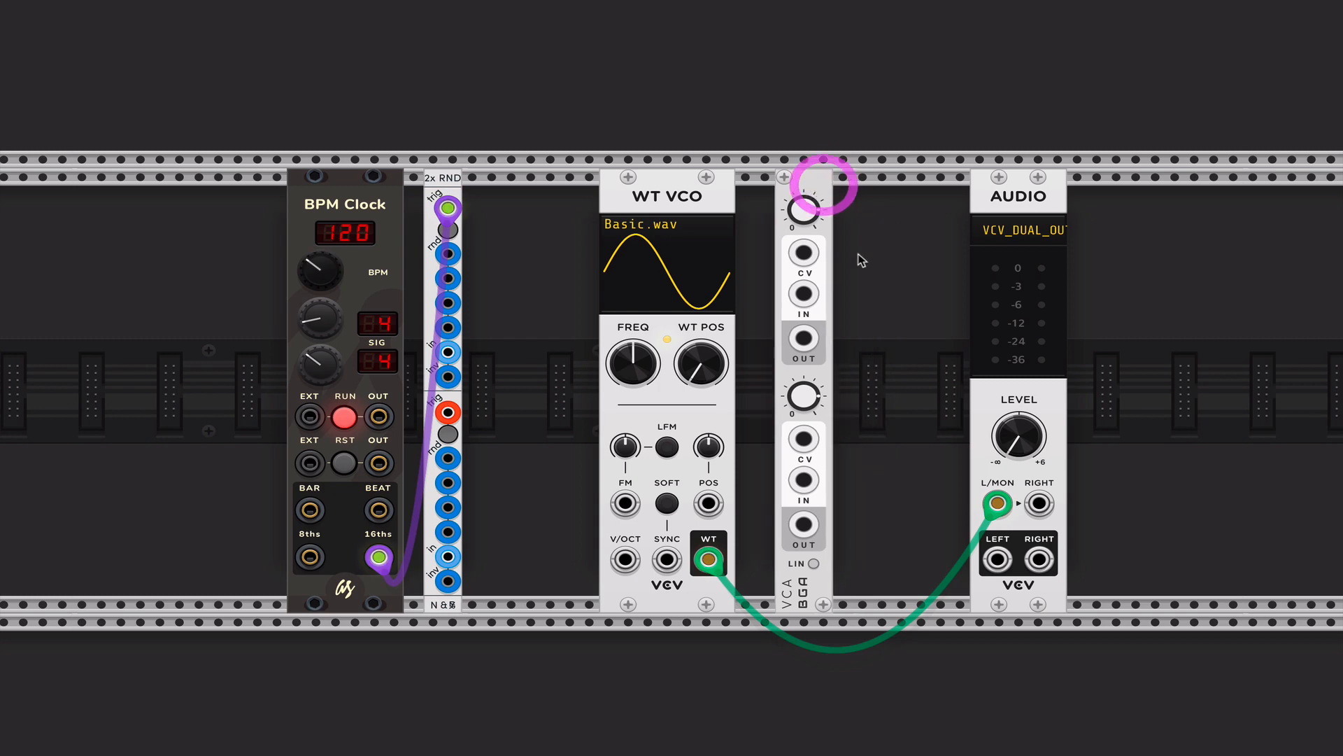
Search for "env", filter the modules to the Bogaudio brand, and add the AD envelope module beside the VCA.
right_click(862, 260)
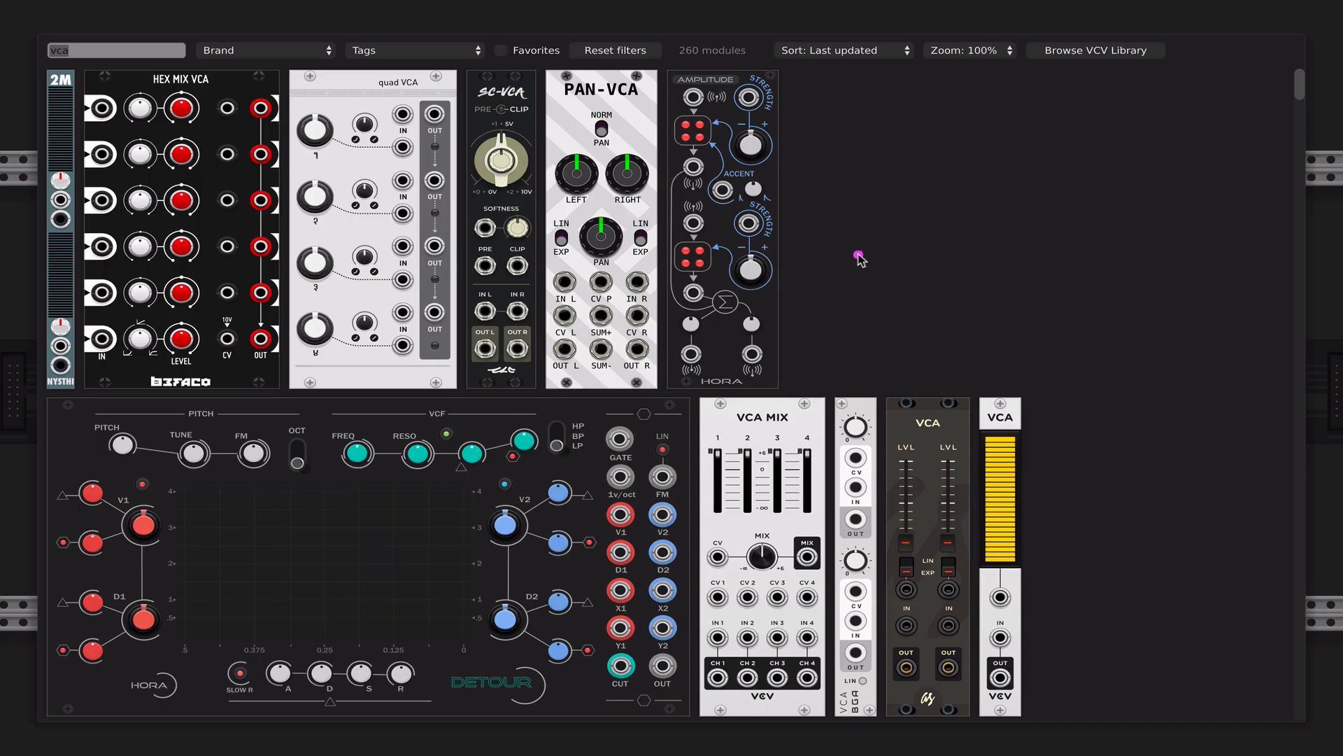
type("env")
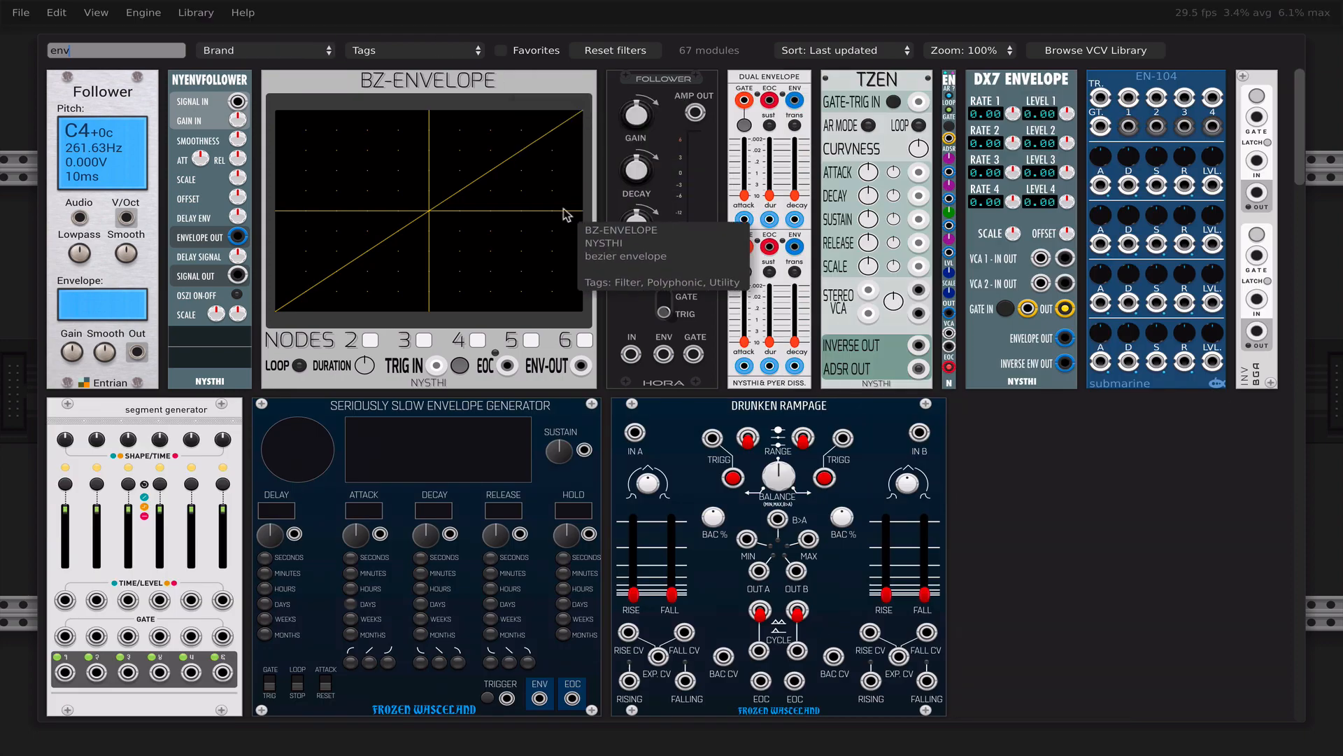
scroll(566, 214, "down", 3)
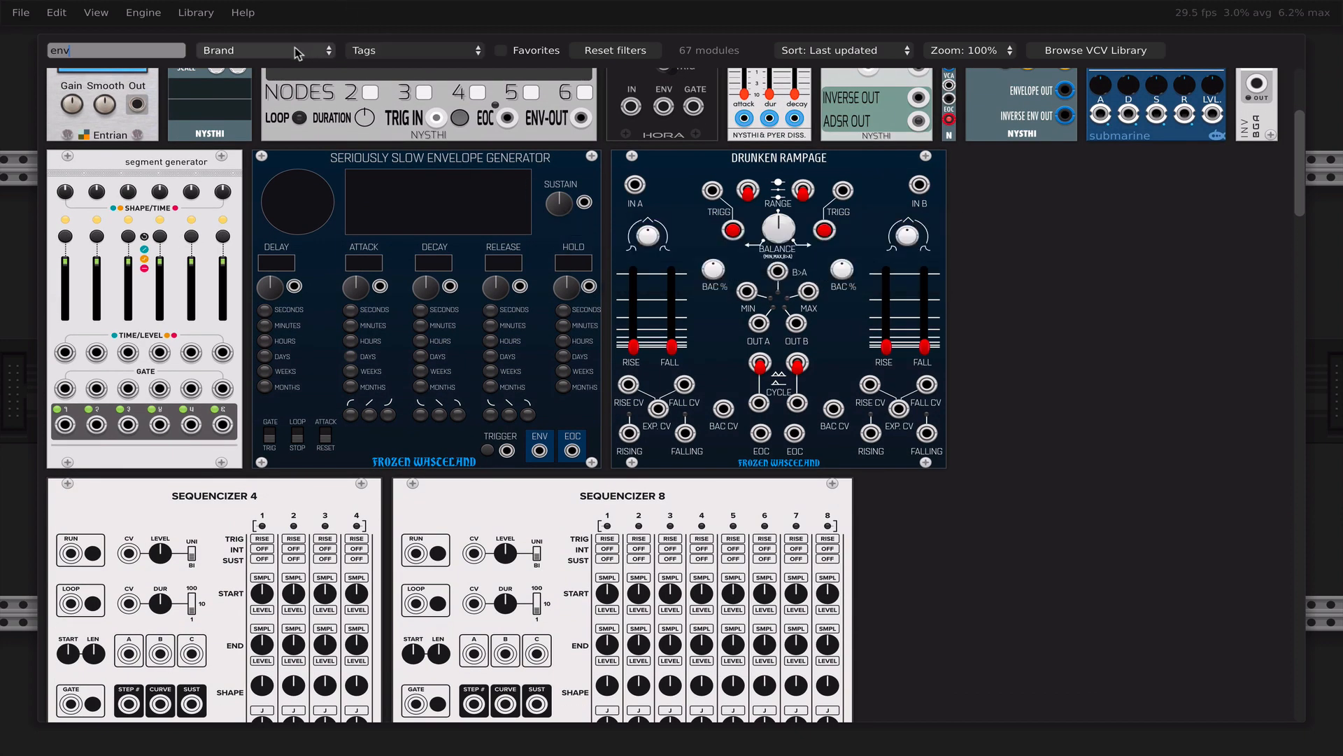
left_click(297, 53)
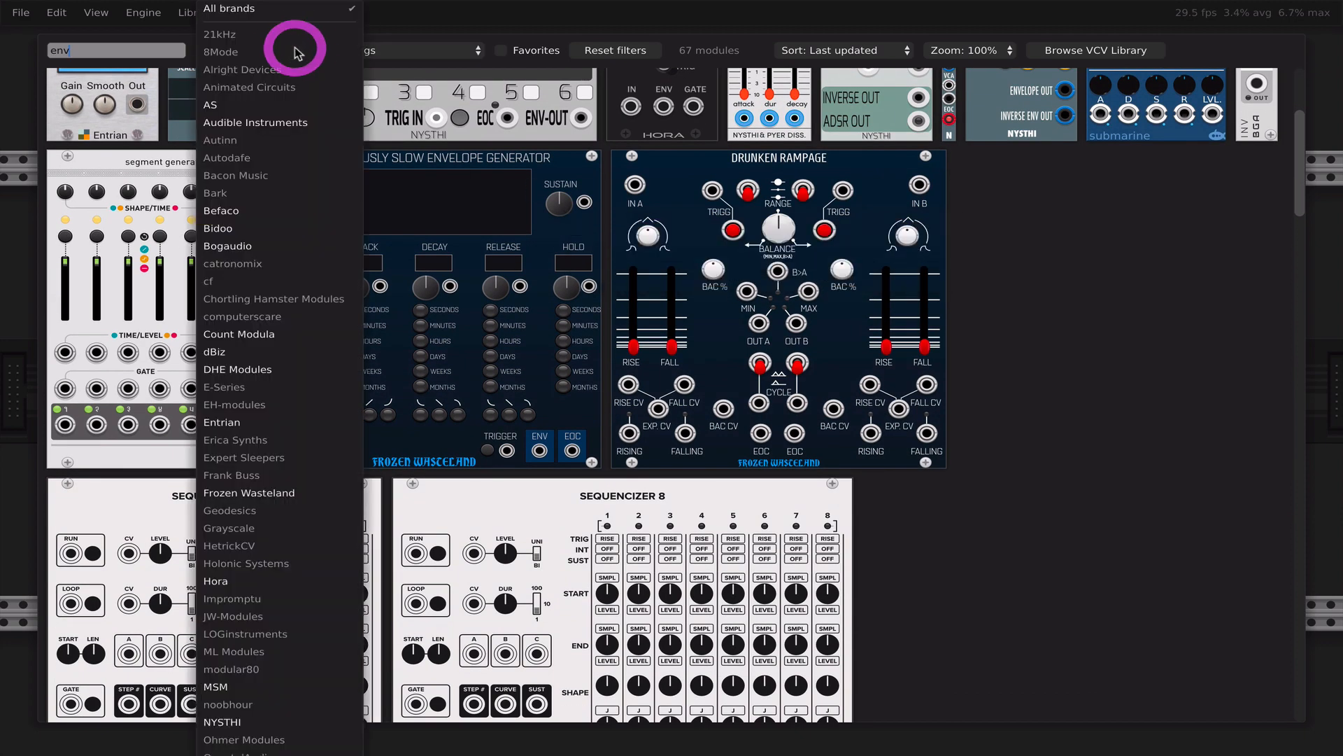
left_click(261, 246)
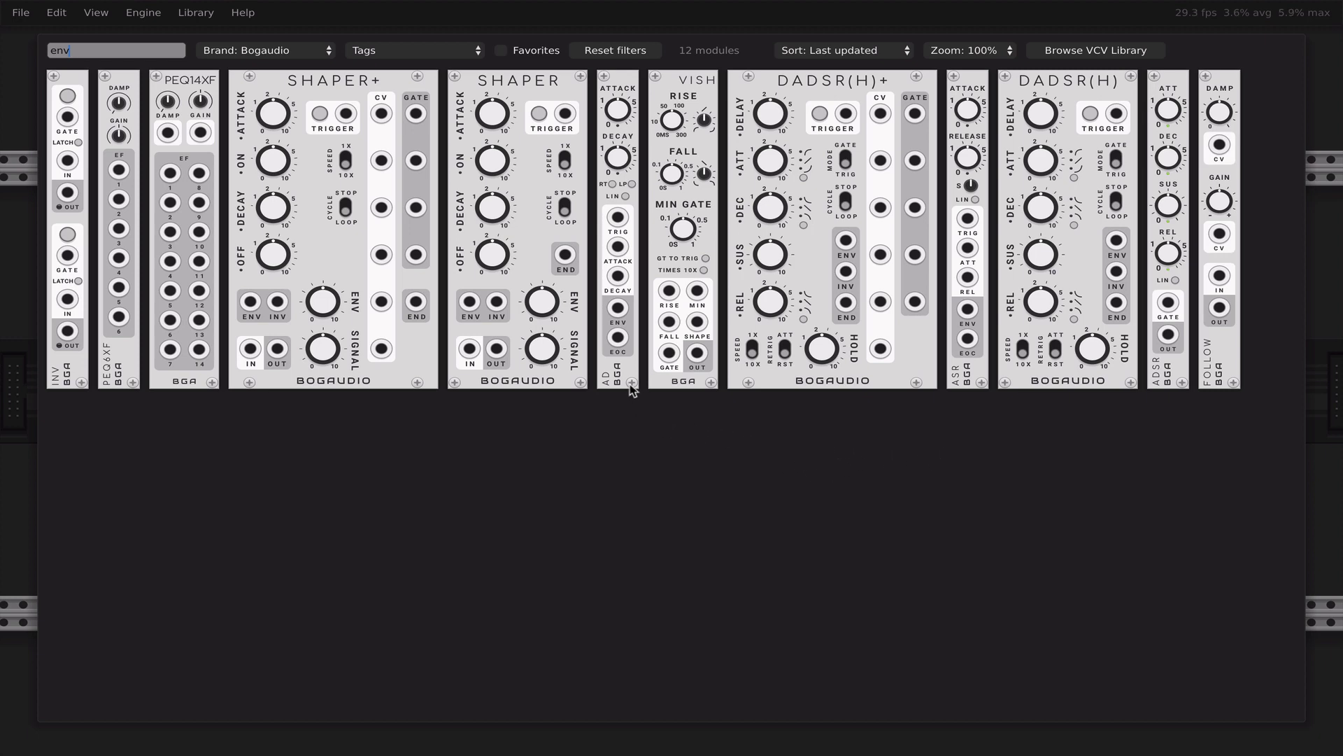
left_click(633, 308)
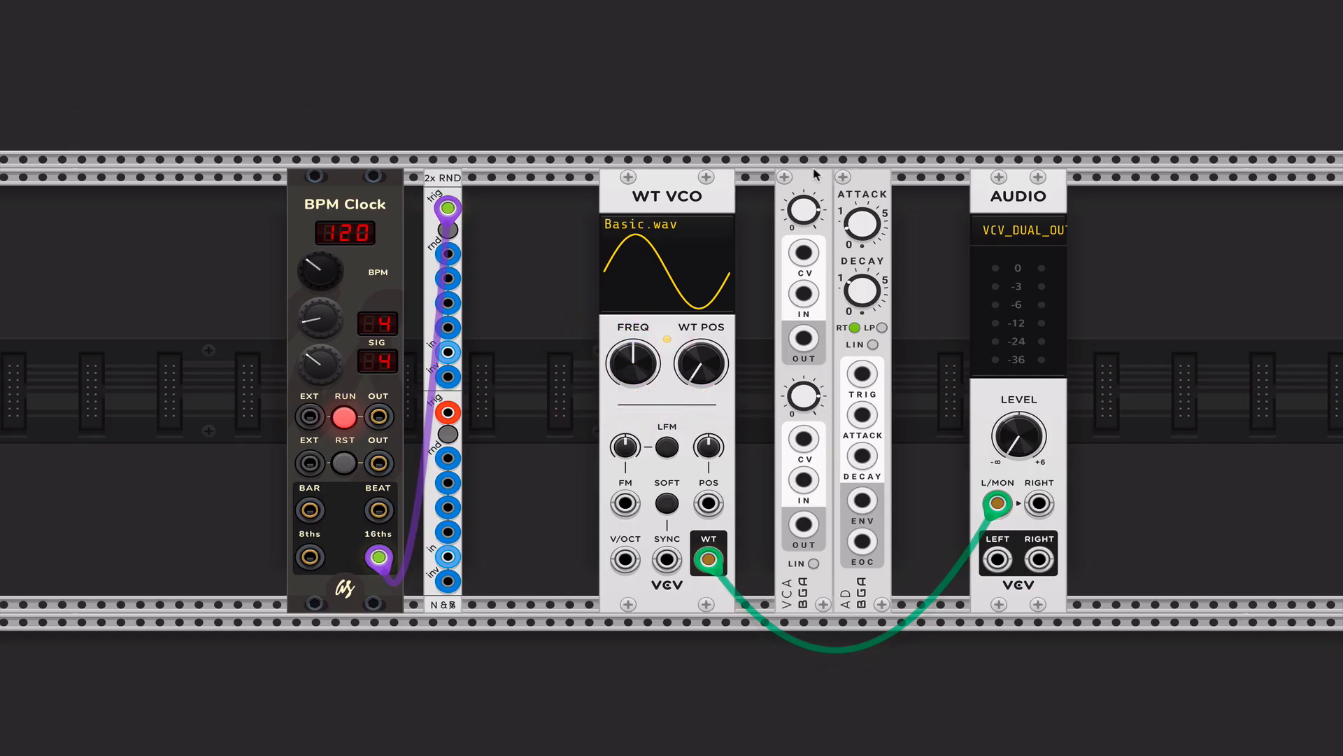
Route WT VCO's WT output through the VCA's upper channel into Audio's L/MON input, and place AD between WT VCO and VCA.
left_click_drag(694, 198, 616, 198)
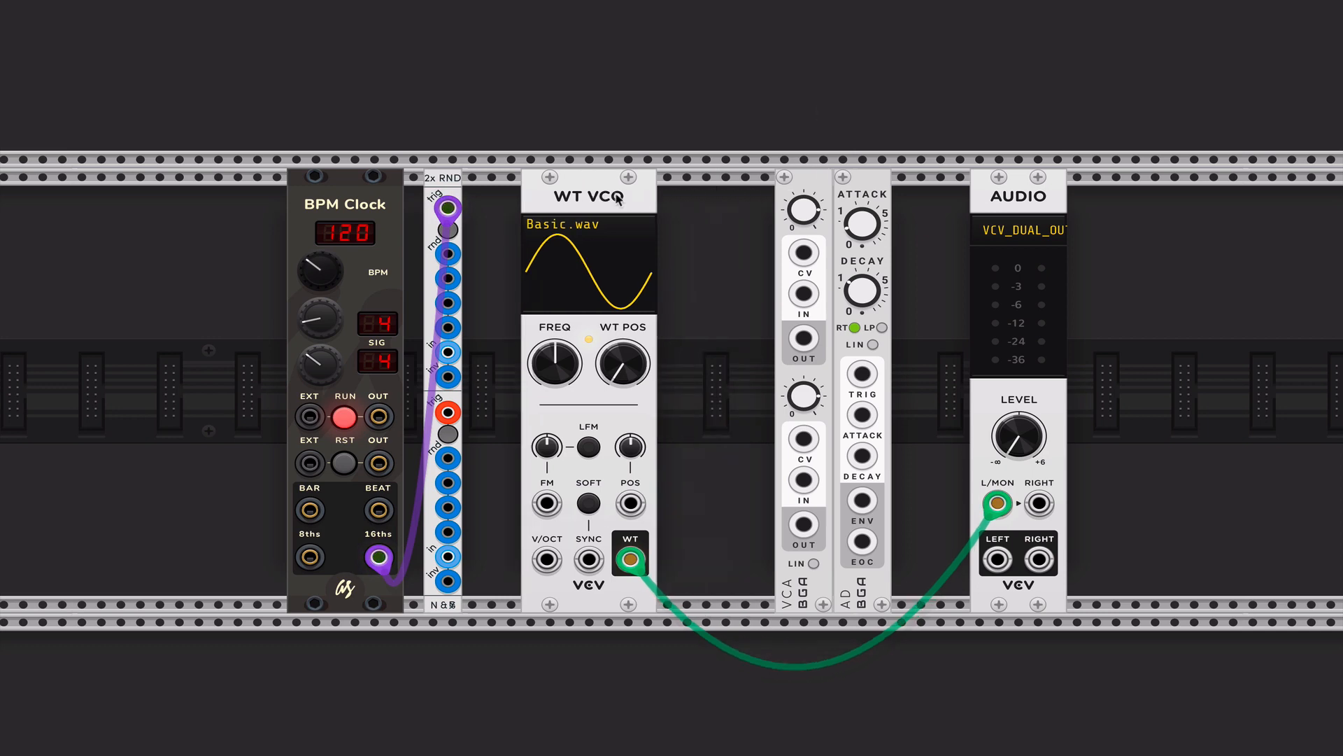
left_click_drag(630, 558, 825, 697)
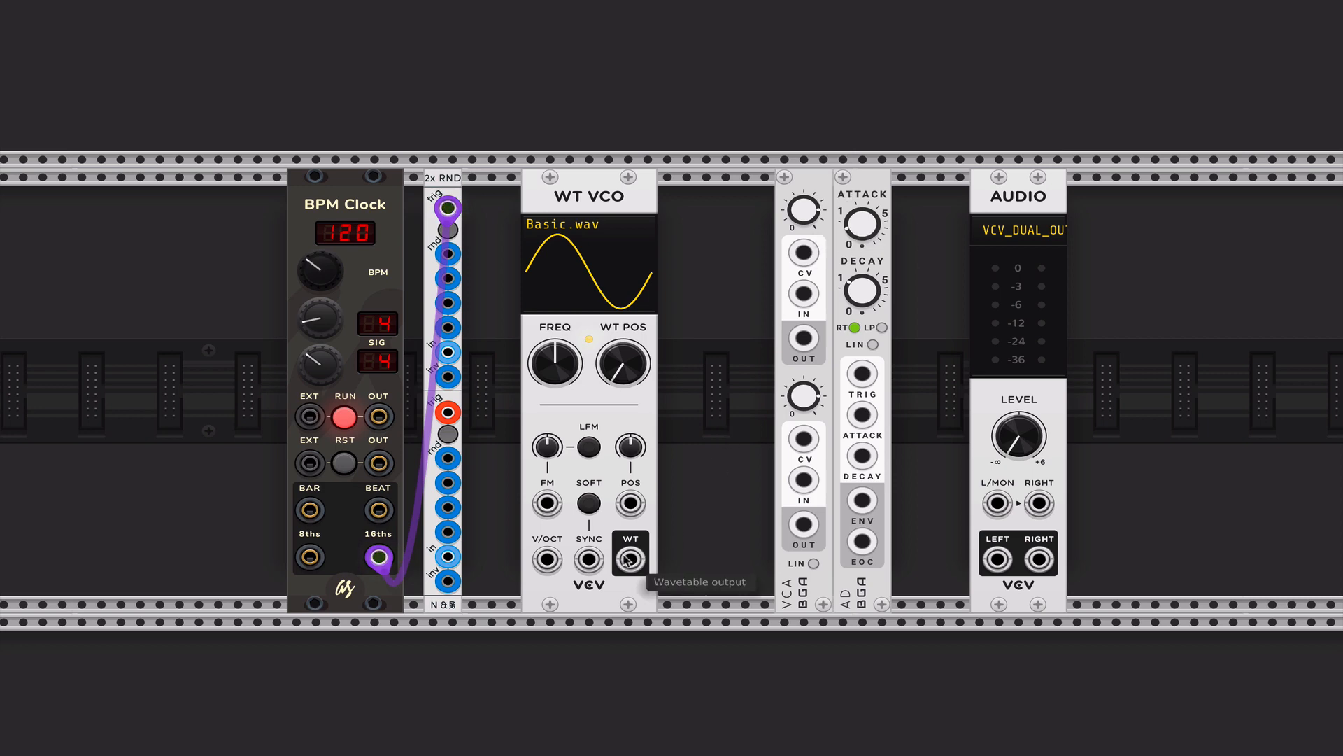
left_click_drag(630, 558, 802, 295)
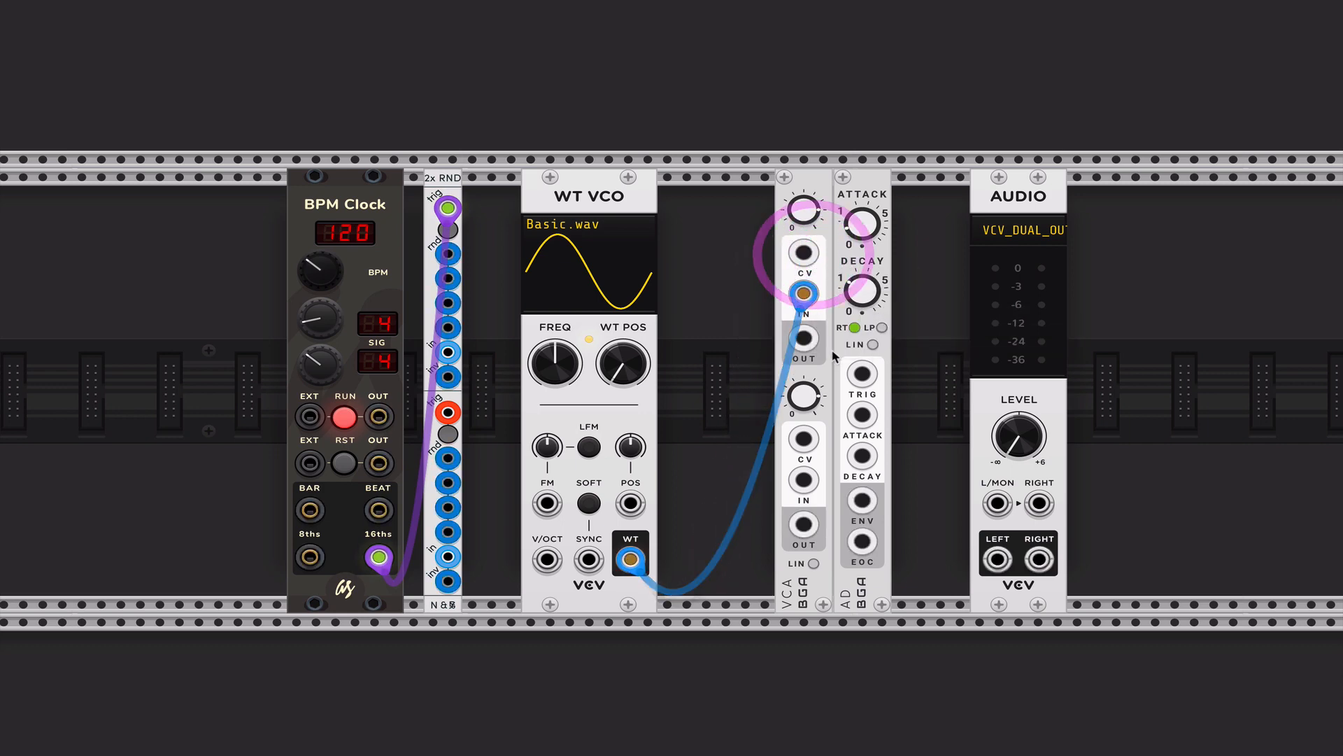
left_click_drag(804, 345, 996, 503)
left_click_drag(784, 200, 752, 193)
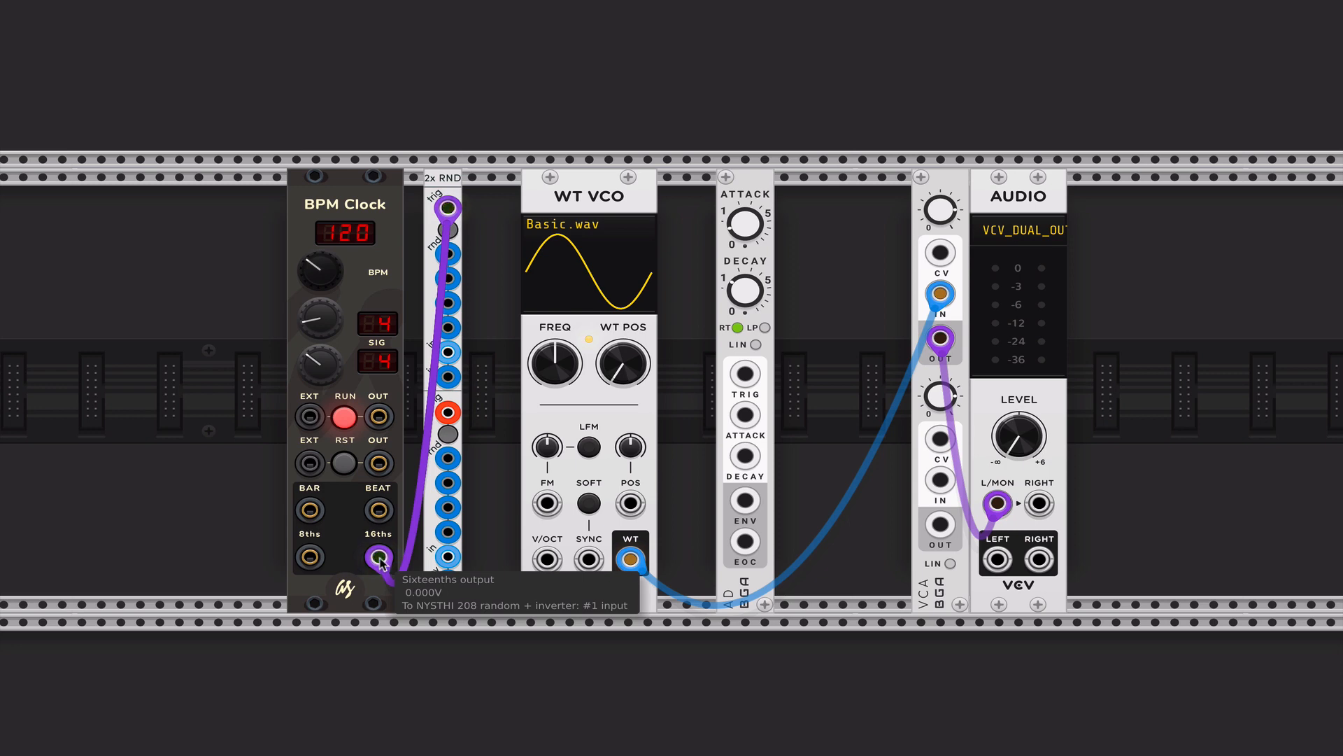
Patch the clock's 16ths output to AD's TRIG input and AD's ENV output to the VCA's upper CV input, shifting the VCA closer to AD.
left_click_drag(379, 560, 734, 377)
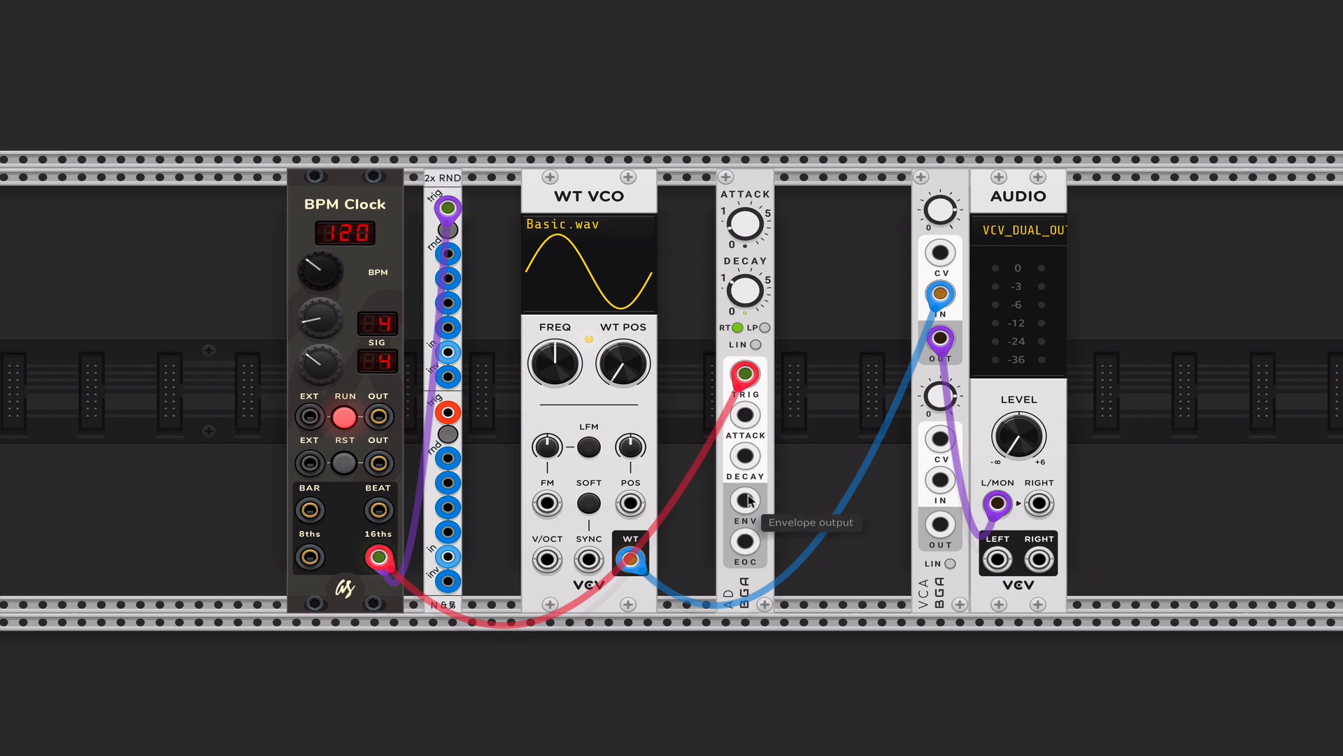
left_click_drag(747, 498, 931, 259)
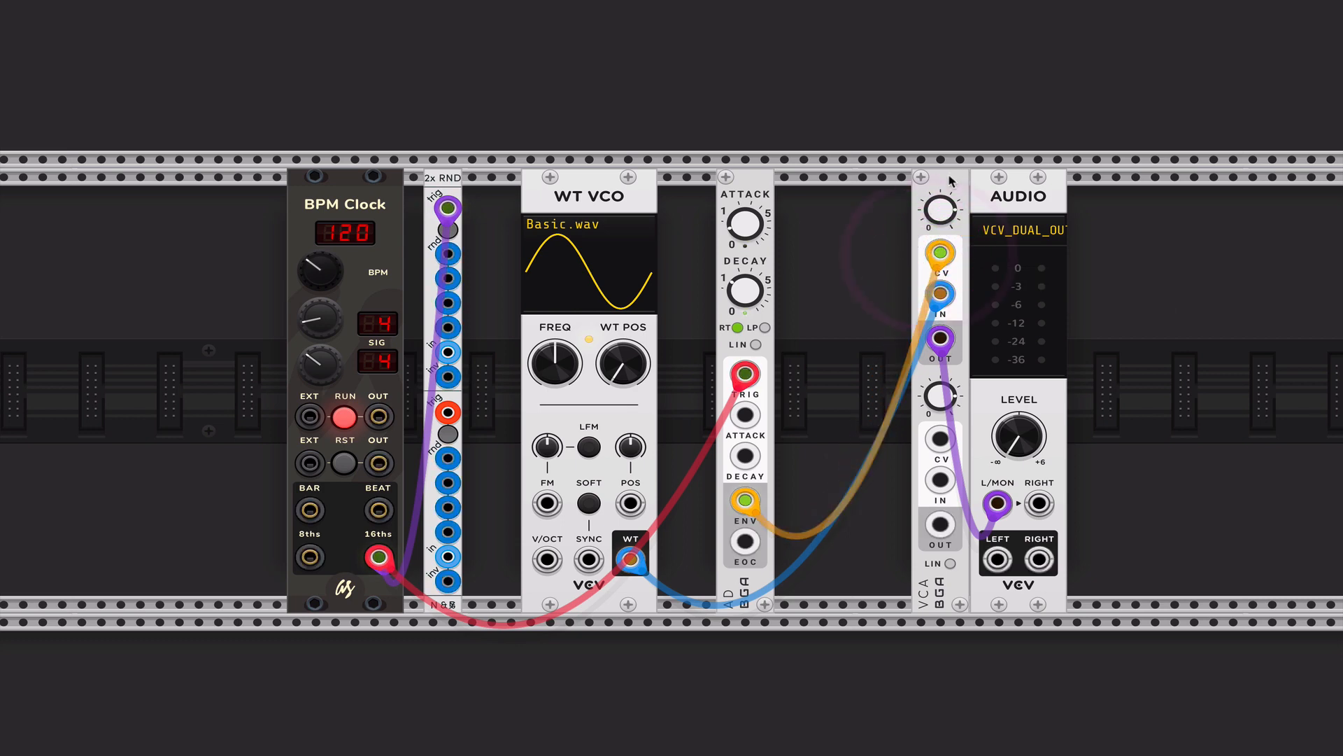
left_click_drag(958, 178, 880, 178)
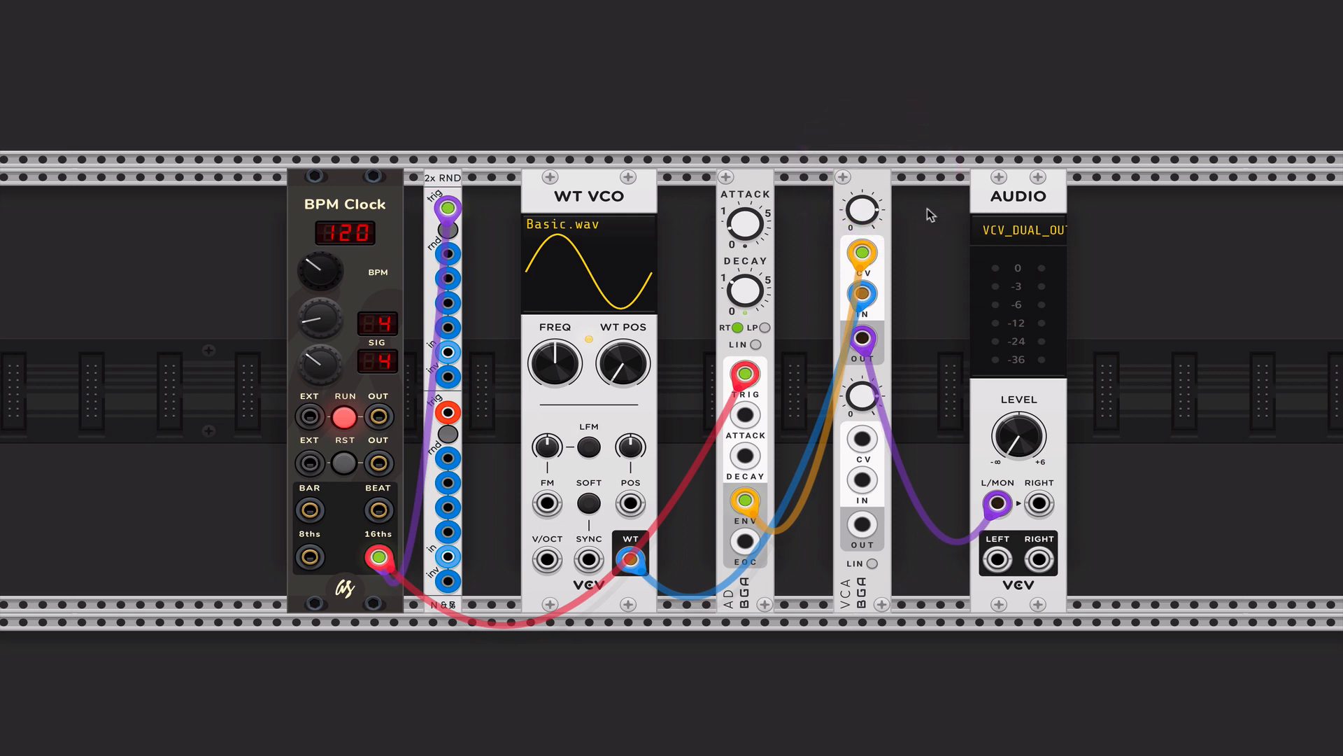
Audition the envelope while adjusting AD's attack and decay, keeping the attack near zero, and bring the Audio level back to minimum.
mouse_move(1028, 442)
mouse_move(1028, 442)
left_mouse_down()
mouse_move(1028, 416)
mouse_move(1026, 436)
left_mouse_up()
left_click_drag(746, 222, 745, 219)
double_click(748, 222)
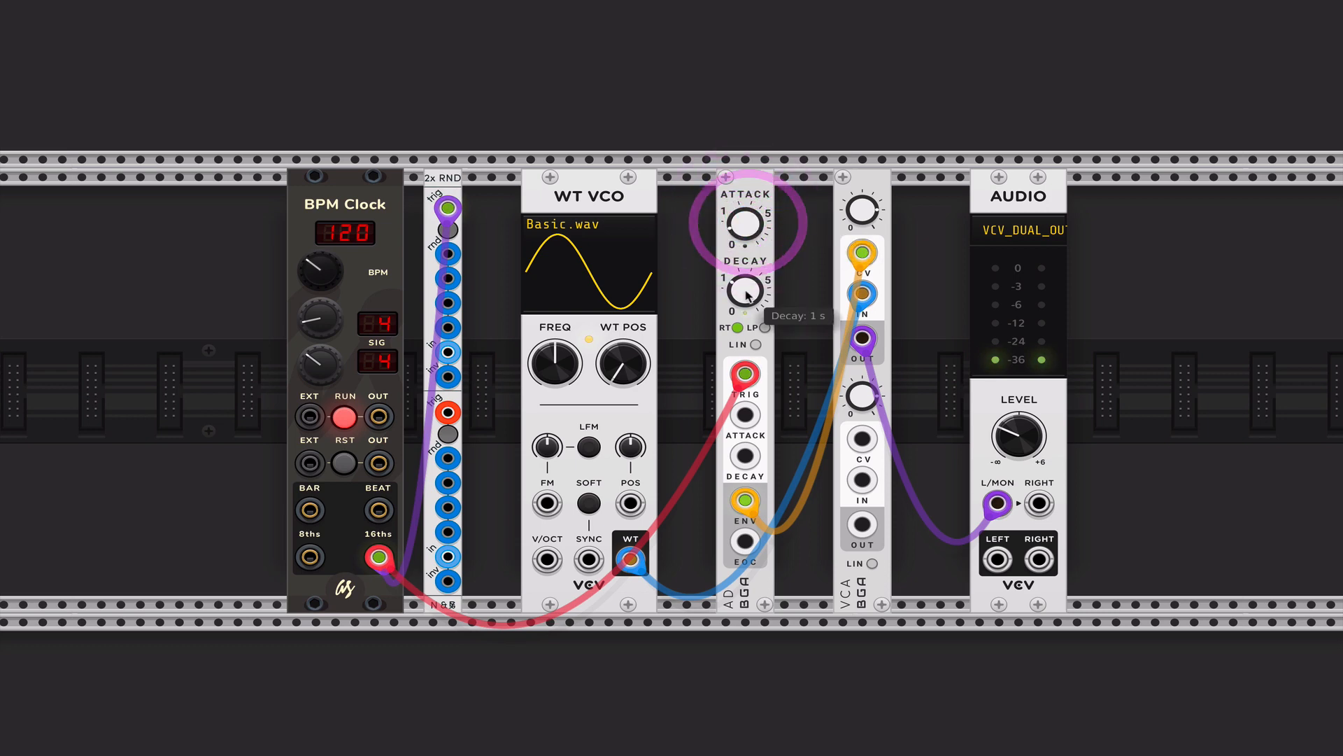
left_click_drag(748, 294, 749, 294)
left_click_drag(747, 228, 747, 241)
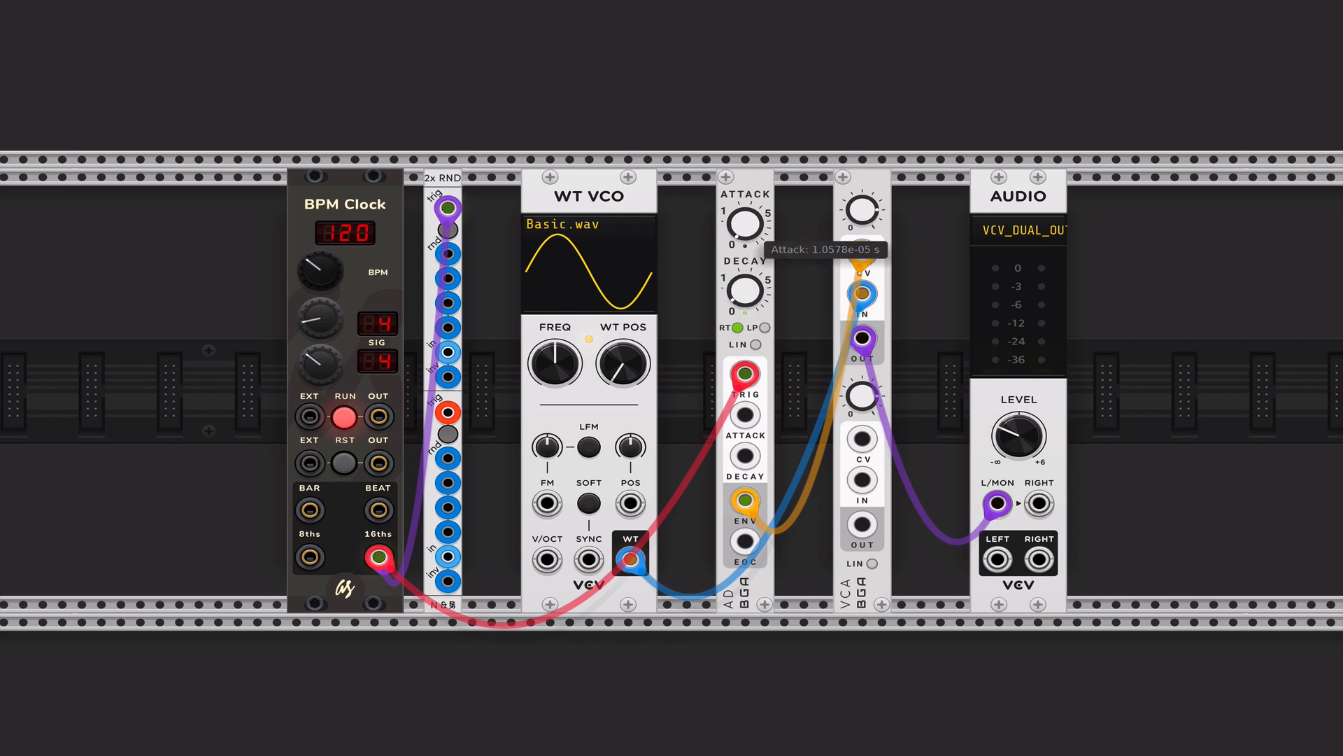
left_click_drag(745, 290, 745, 298)
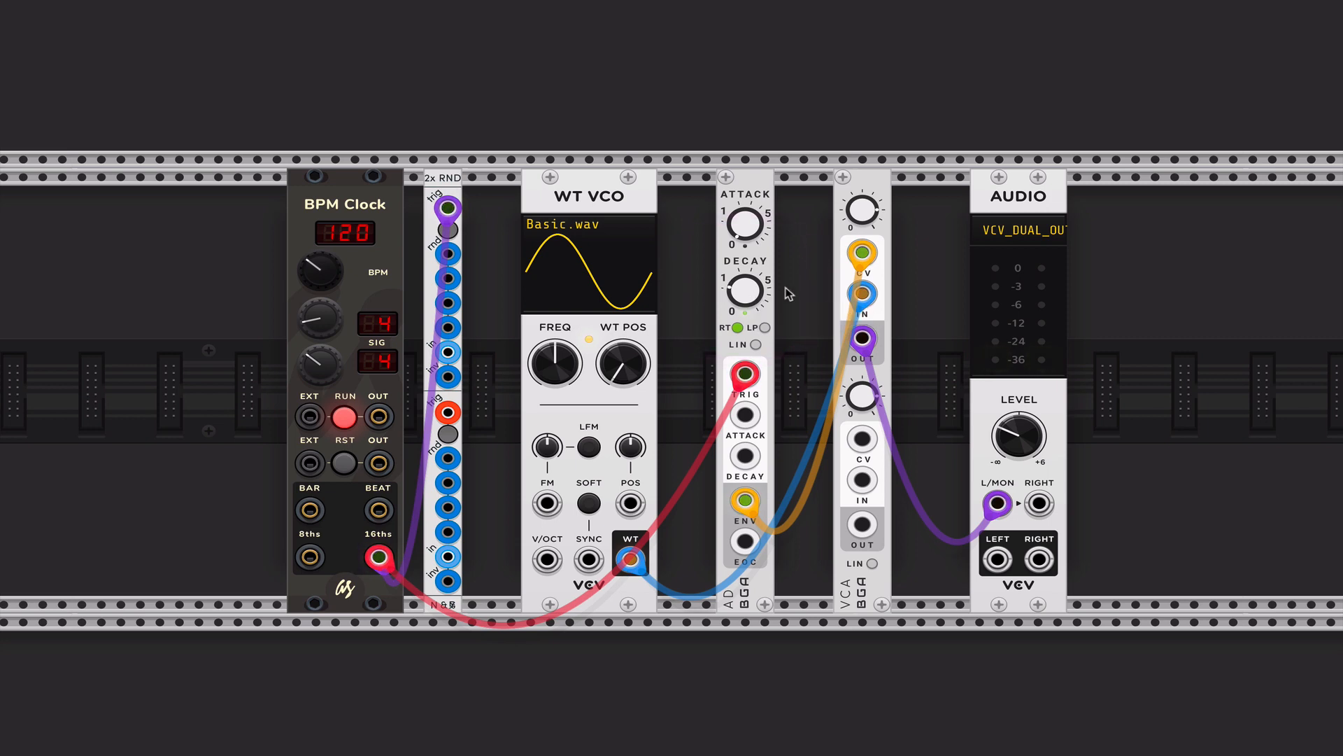
left_click(783, 288)
left_click_drag(1019, 435, 1049, 456)
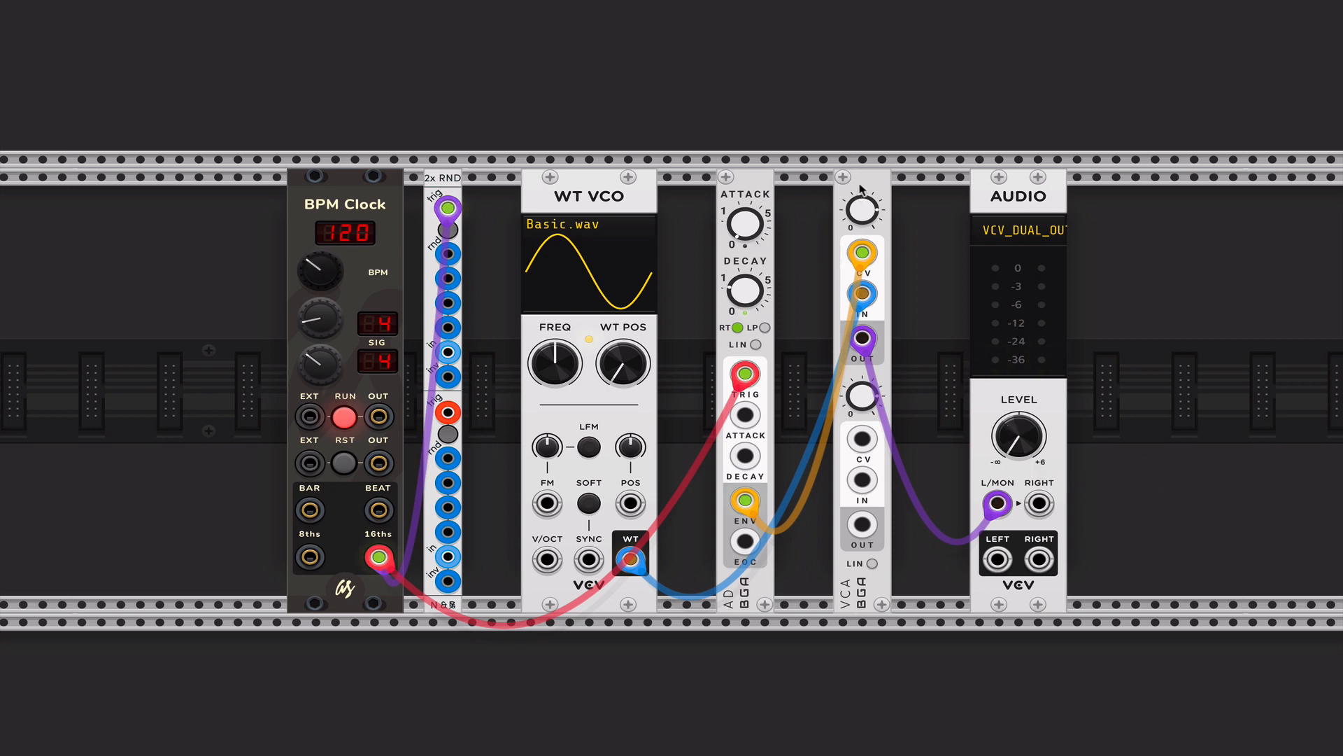
Line up WT VCO, AD and VCA directly against the Audio module, leaving free rack space after 2x RND.
left_click_drag(862, 190, 970, 188)
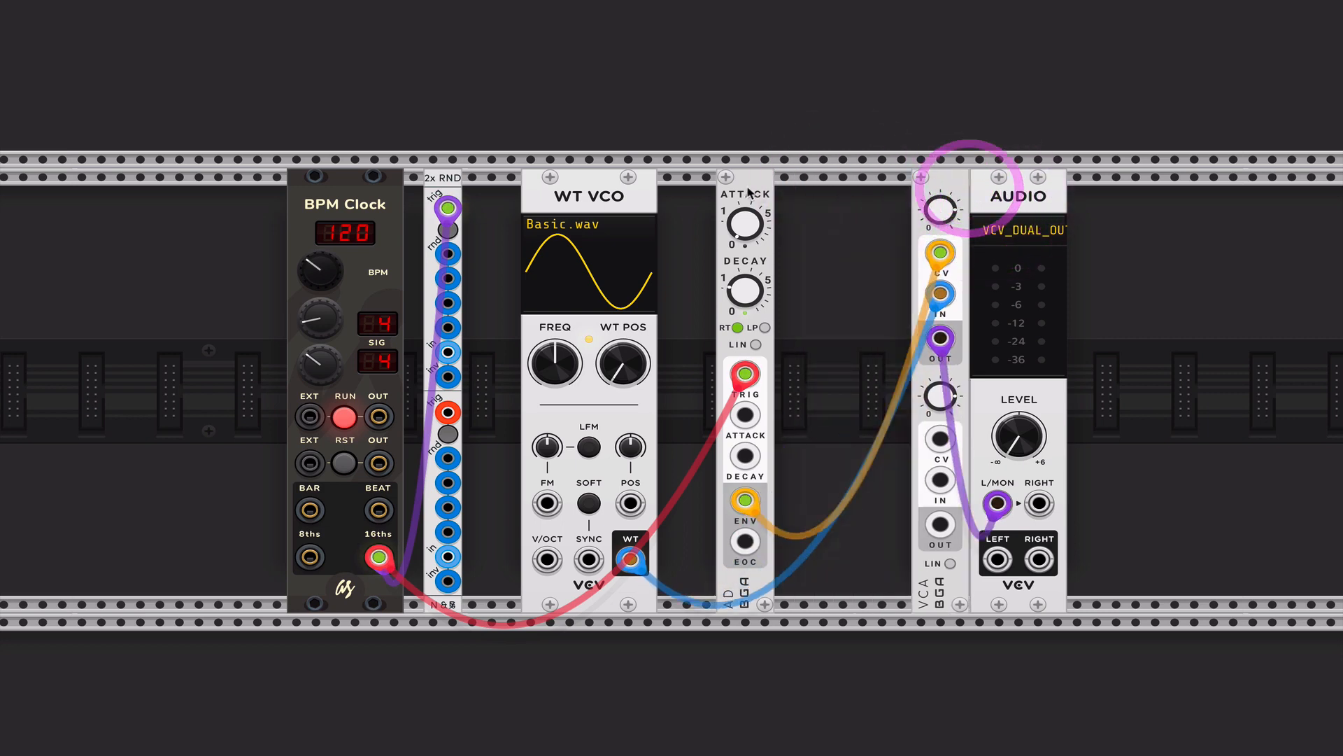
left_click_drag(748, 192, 918, 194)
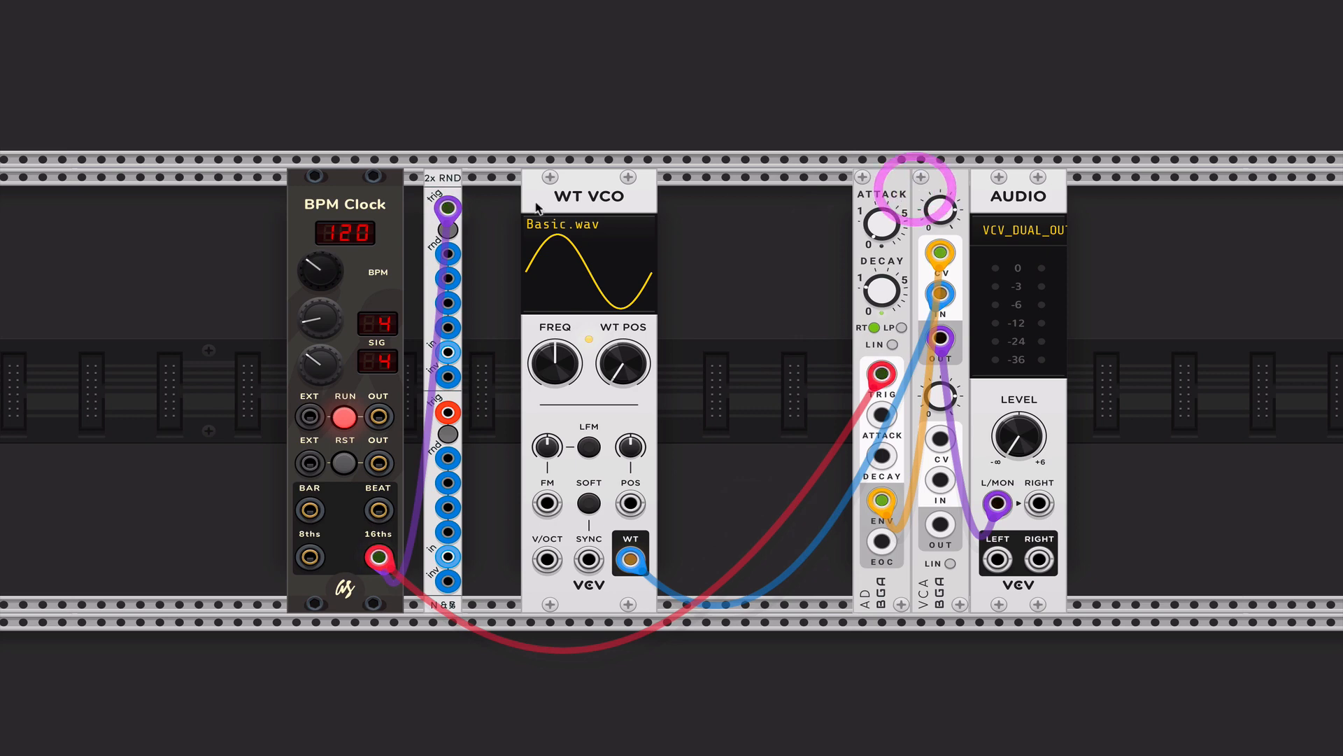
left_click_drag(581, 190, 792, 180)
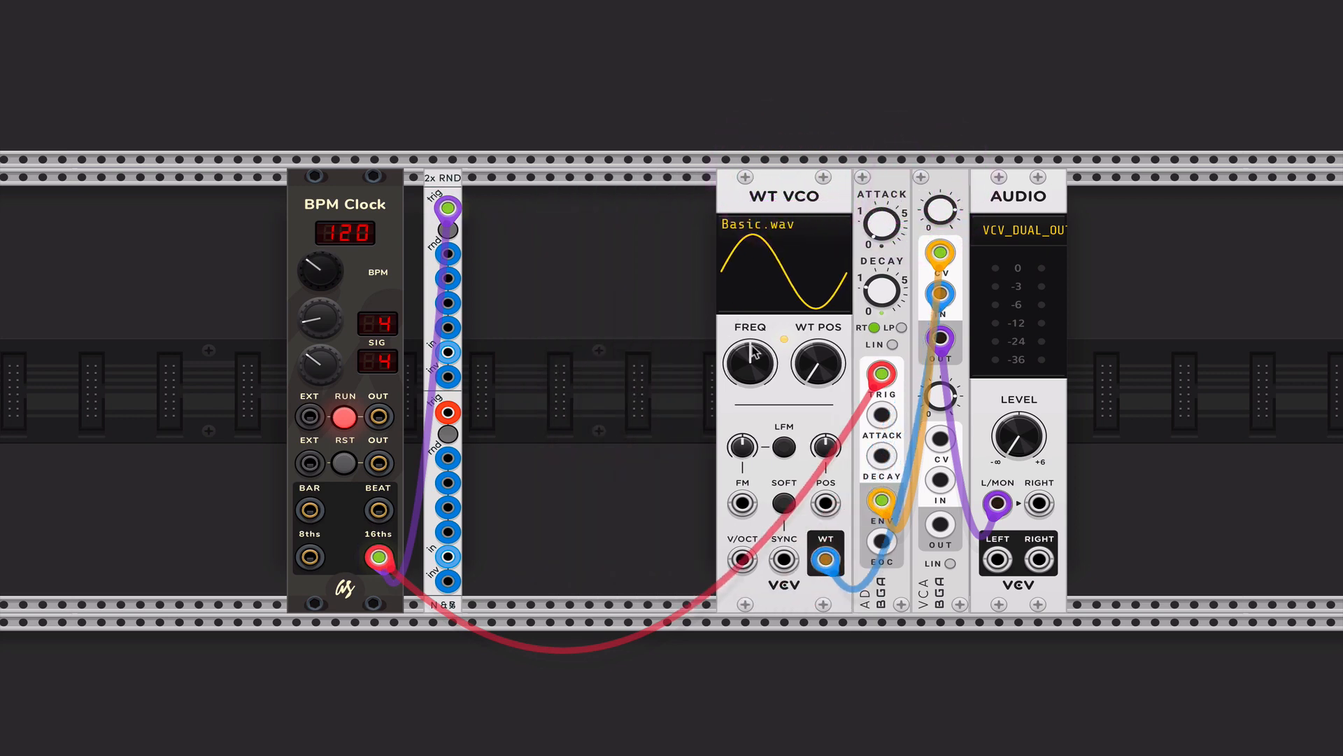
Set WT VCO's wavetable position to about 21.7% while auditioning with the Audio level at about -15.6 dB.
left_click_drag(1020, 435, 1019, 428)
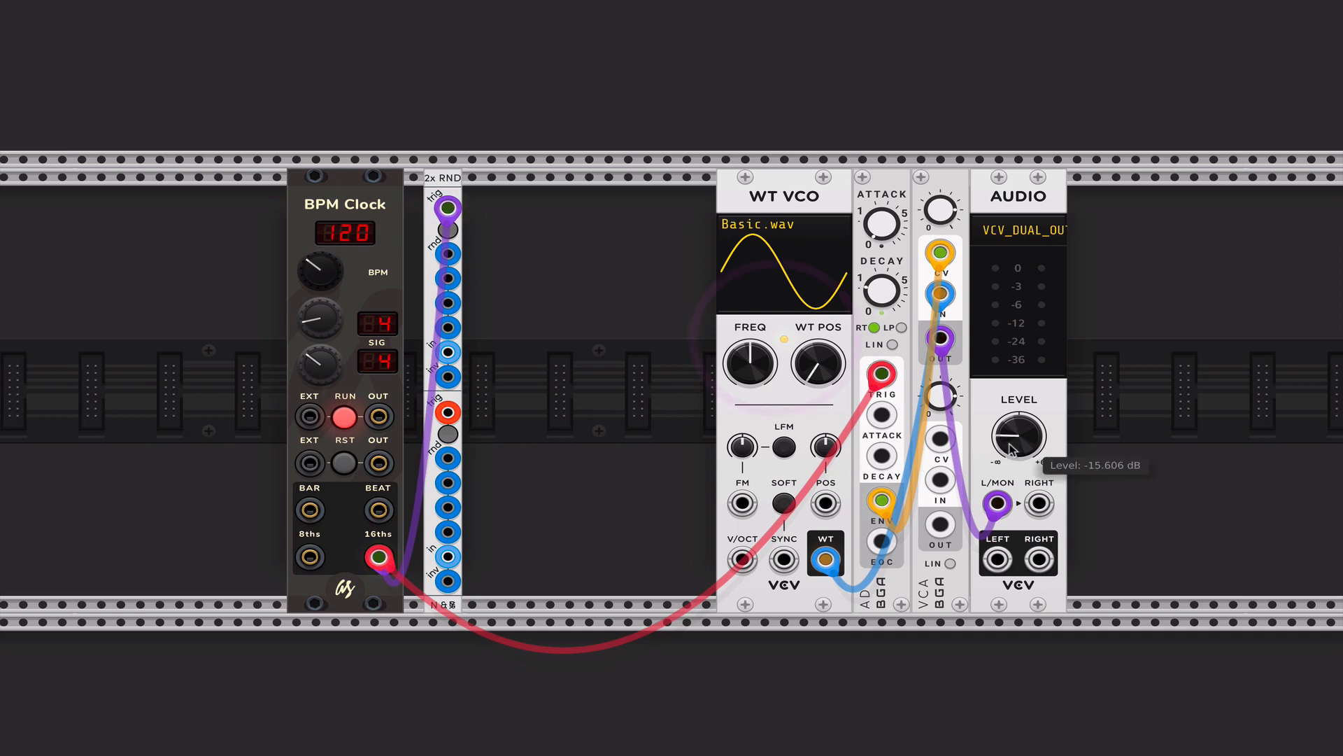
left_click_drag(817, 363, 817, 344)
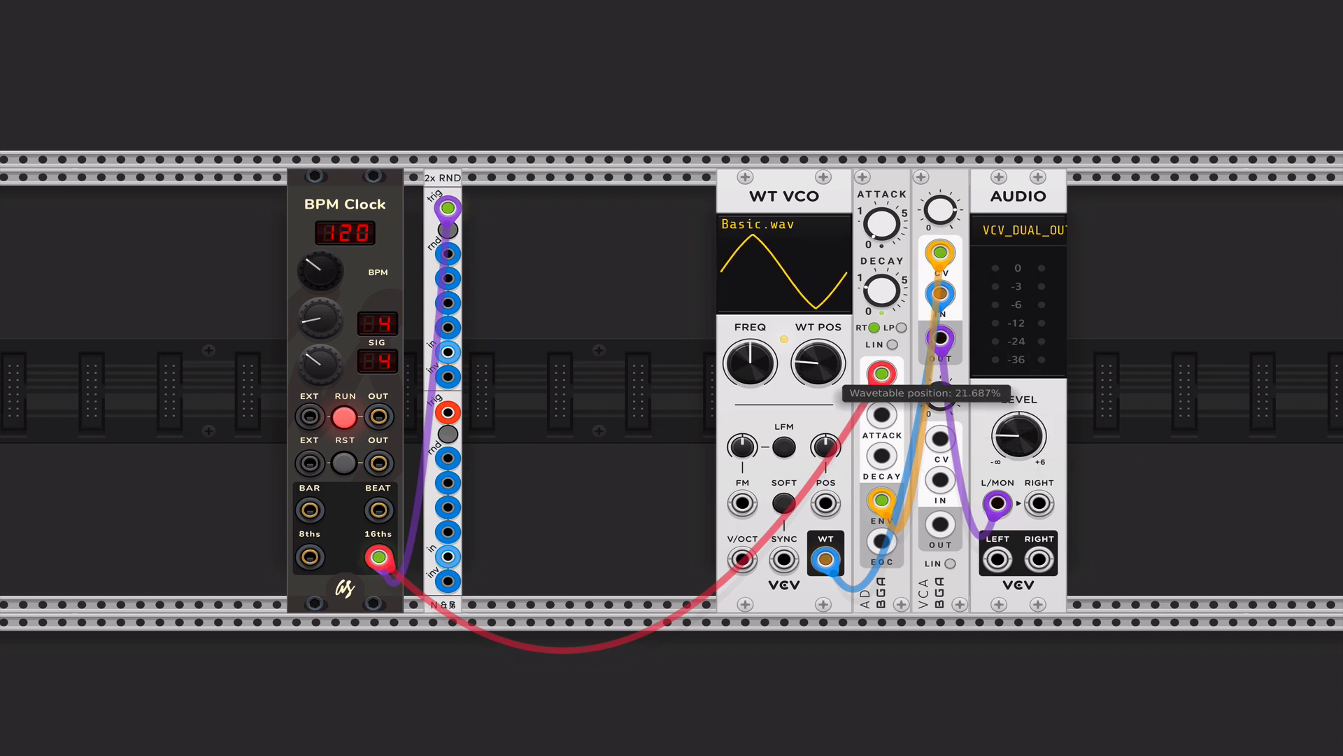
left_click_drag(833, 359, 834, 365)
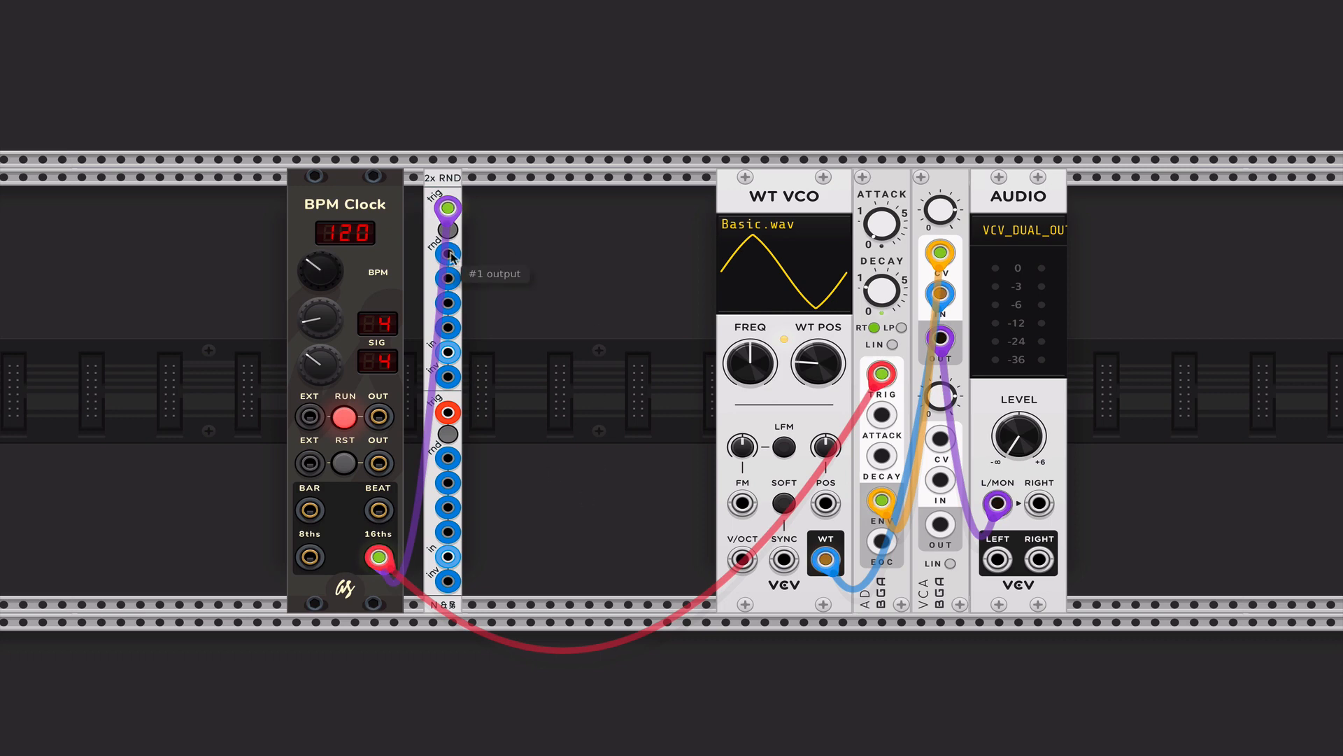
Try 2x RND's first rnd output as WT VCO's V/OCT pitch source, and unplug the cable after auditioning it.
left_click_drag(448, 254, 741, 558)
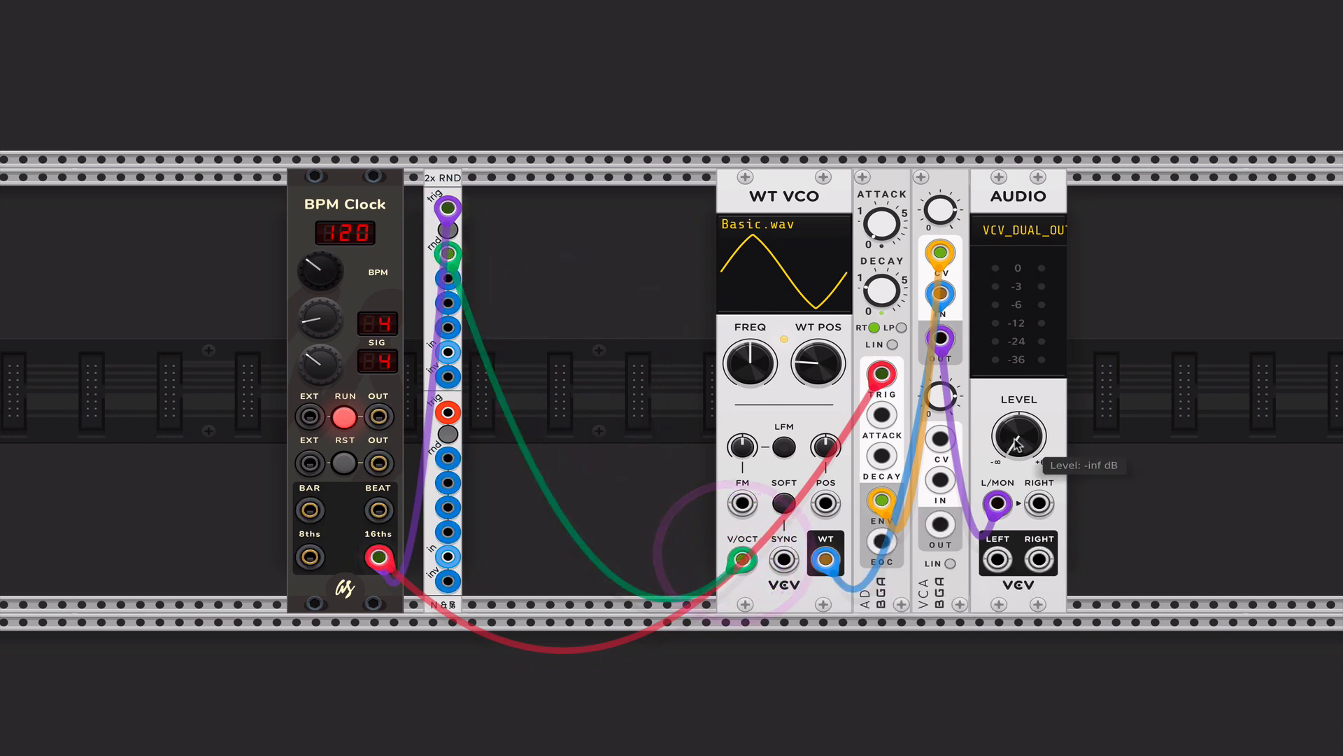
mouse_move(1019, 435)
left_mouse_down()
mouse_move(1019, 454)
mouse_move(1023, 431)
left_mouse_up()
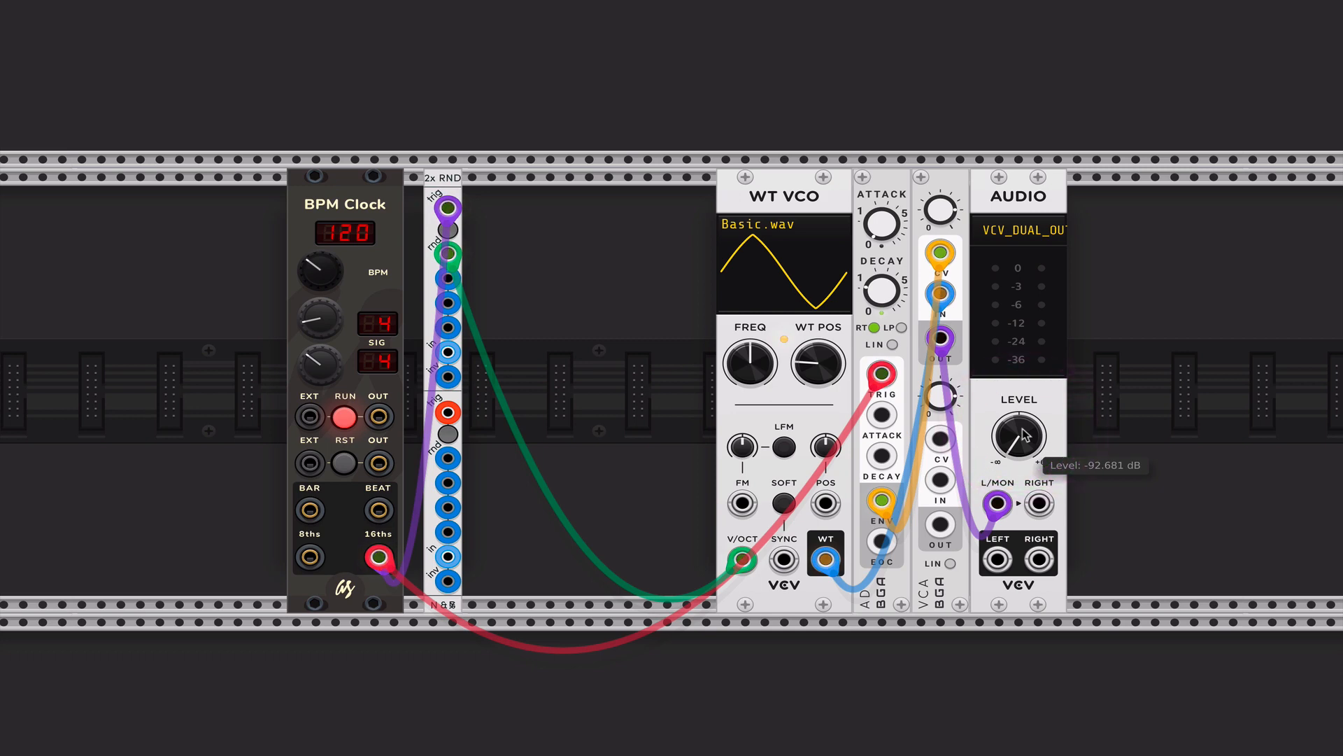
left_click_drag(742, 559, 601, 394)
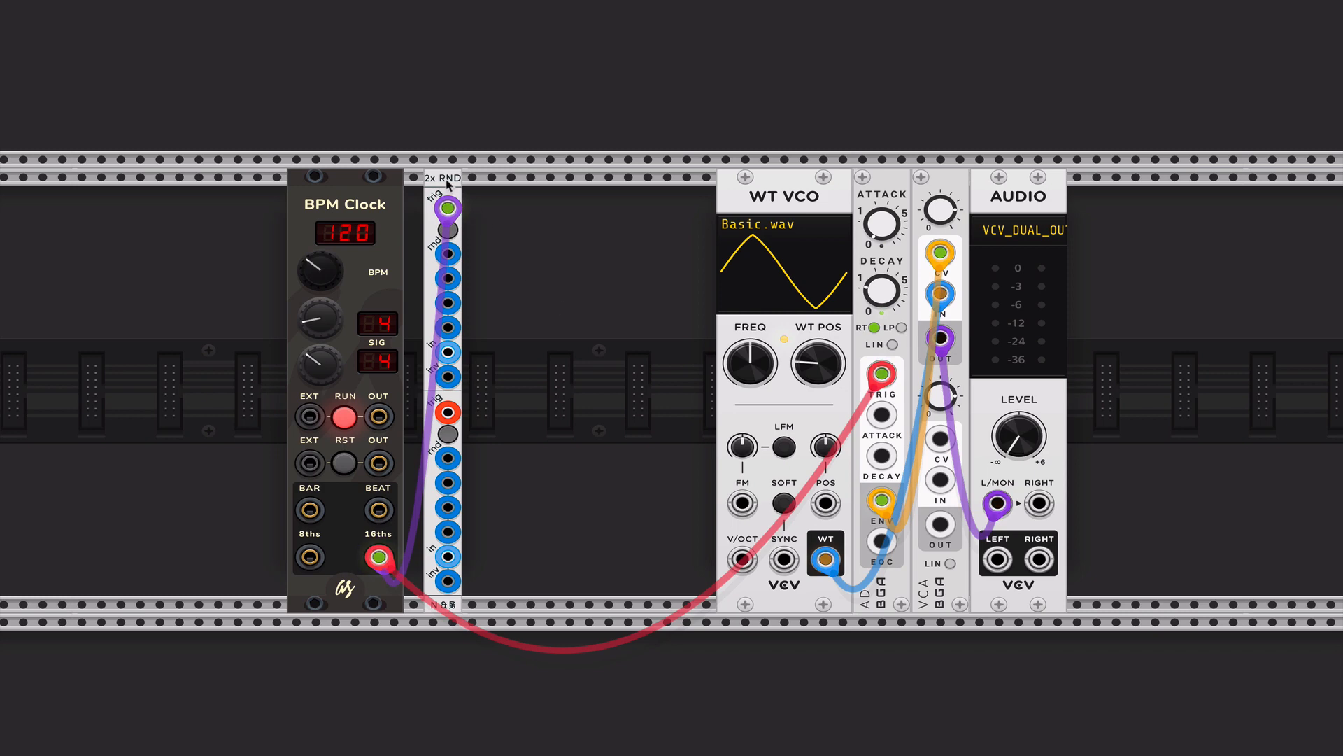
Shift 2x RND away from BPM Clock and add the Seeds of Change module in the gap, found by searching "seed" across all brands.
left_click_drag(451, 184, 590, 186)
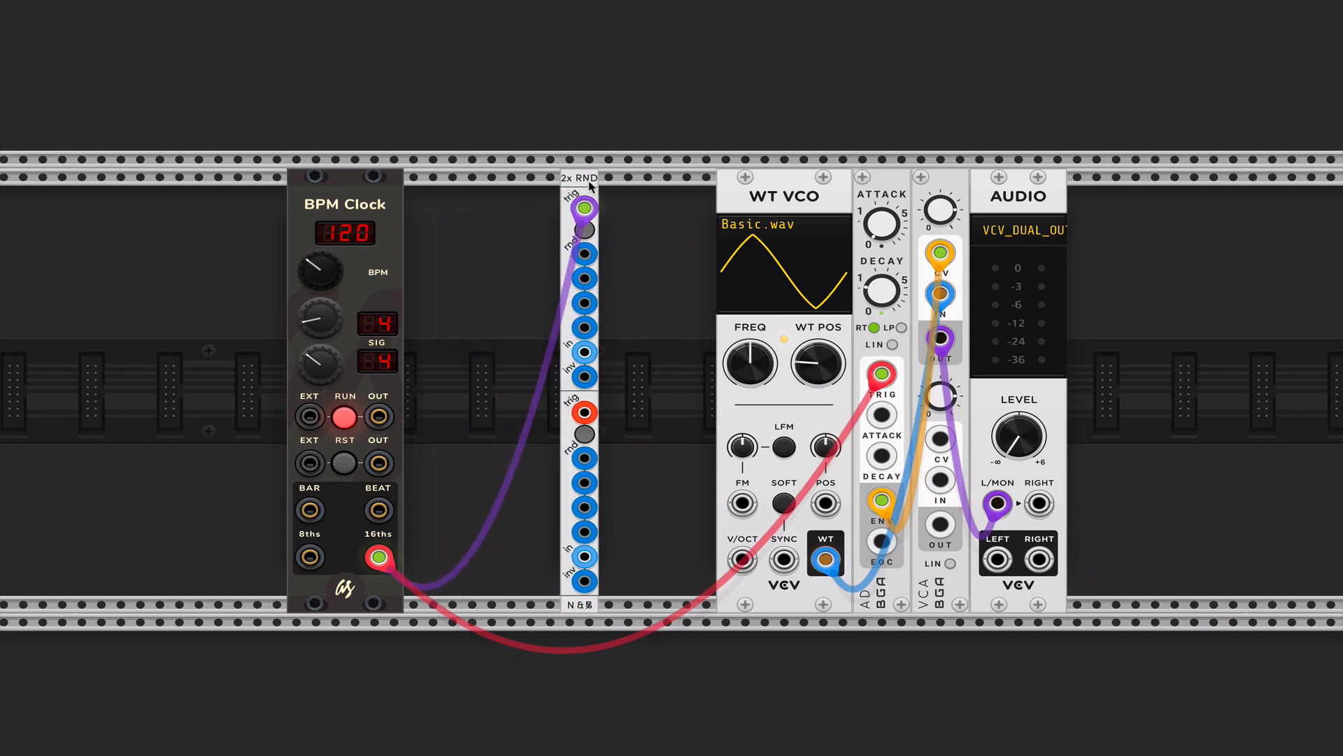
left_click(589, 182)
right_click(503, 258)
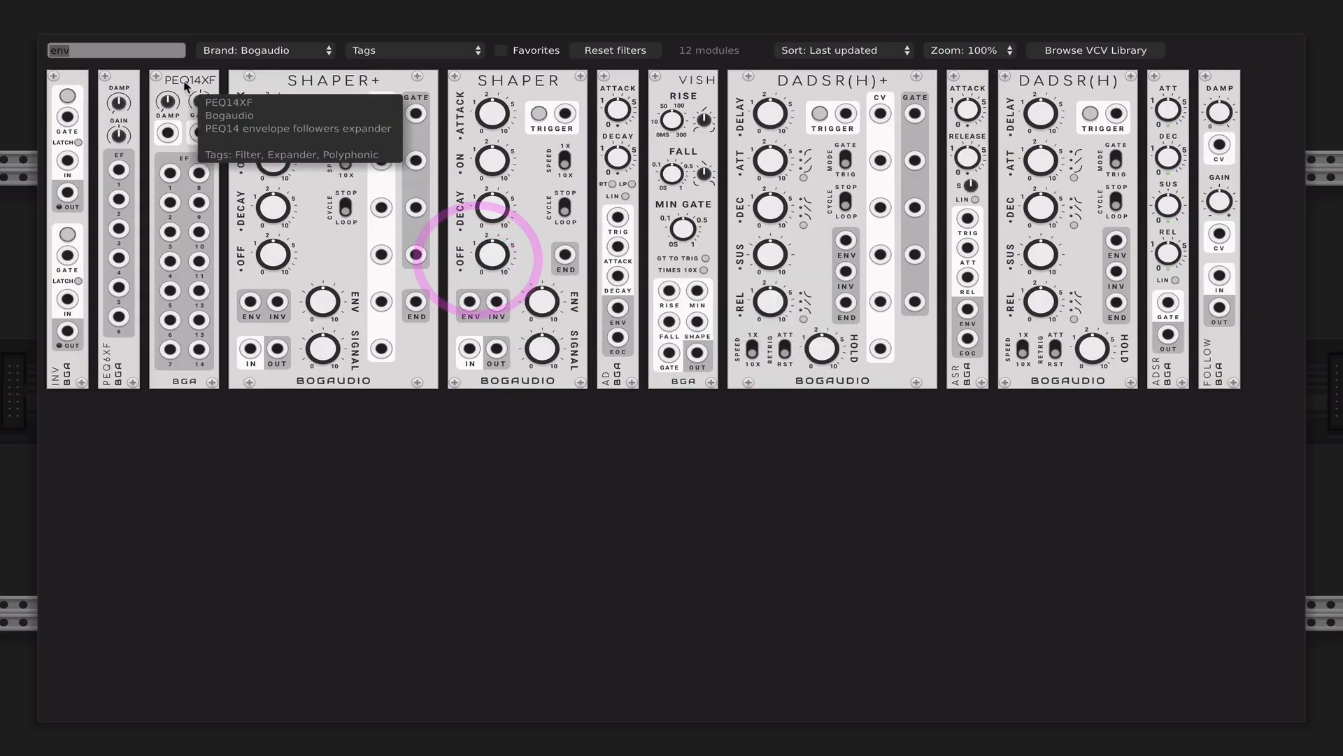
type("seed")
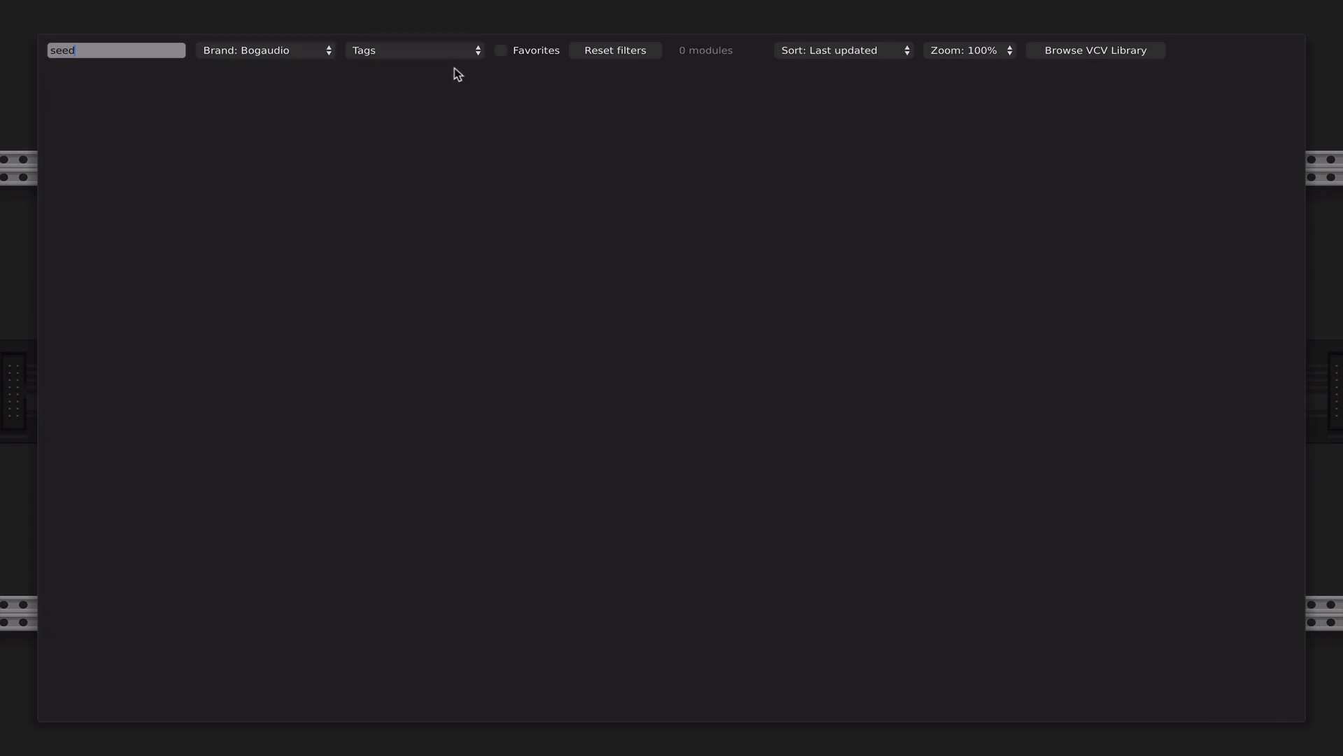
left_click(599, 52)
left_click(141, 53)
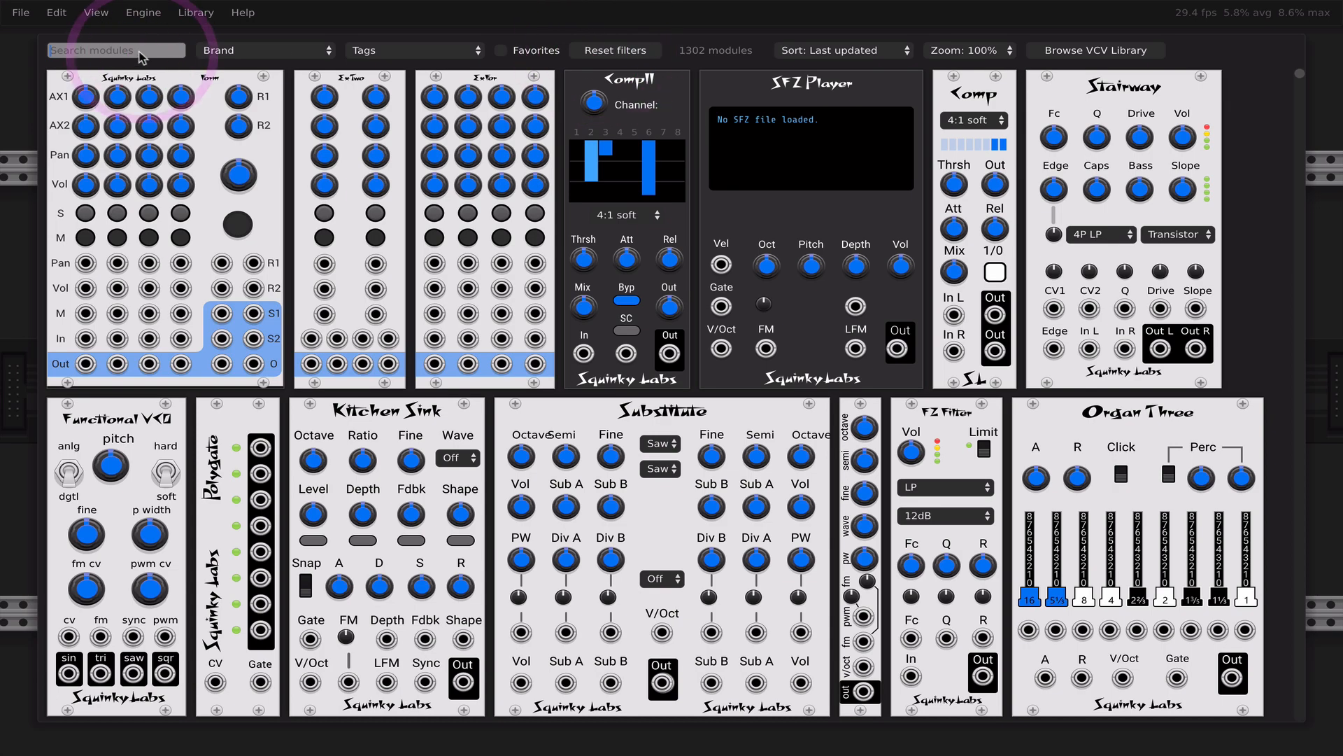
type("seed")
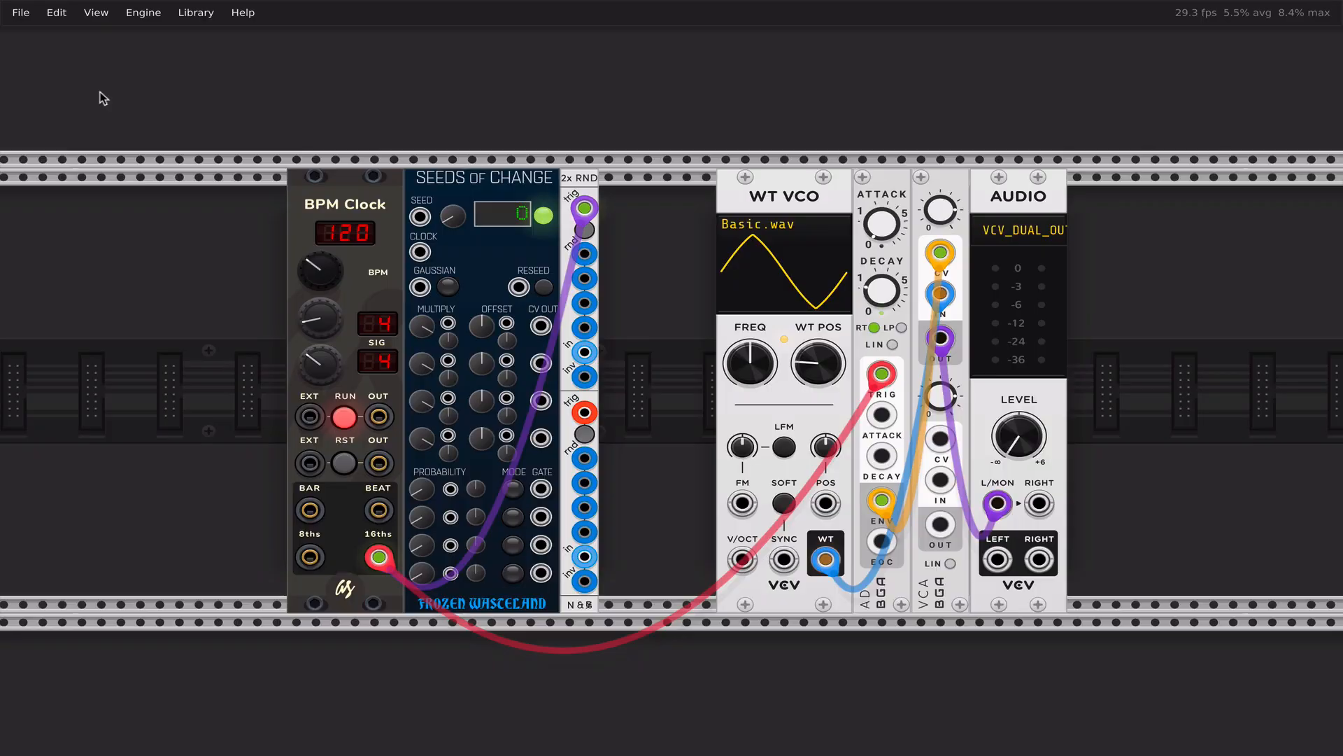
left_click(99, 91)
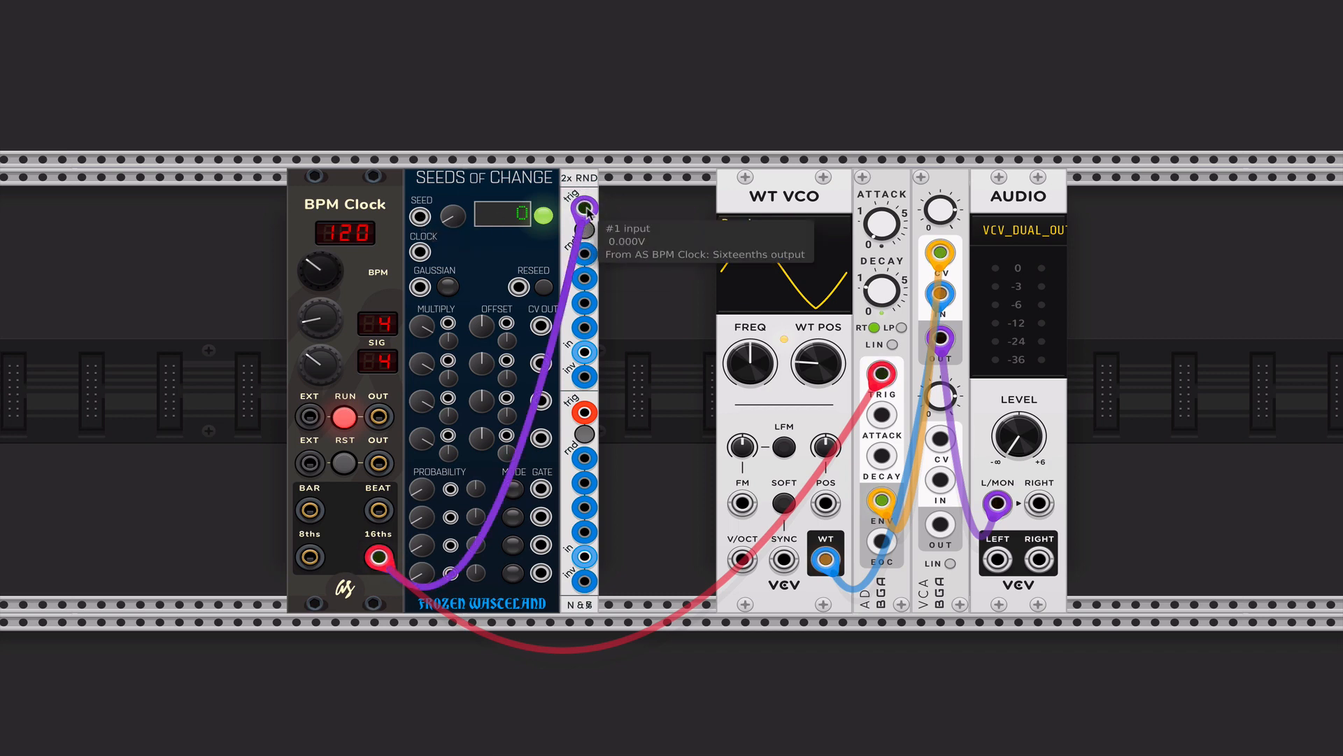
Reroute the 16ths clock cable from 2x RND's trig to Seeds of Change's CLOCK input, and park 2x RND before BPM Clock.
left_click_drag(586, 208, 420, 252)
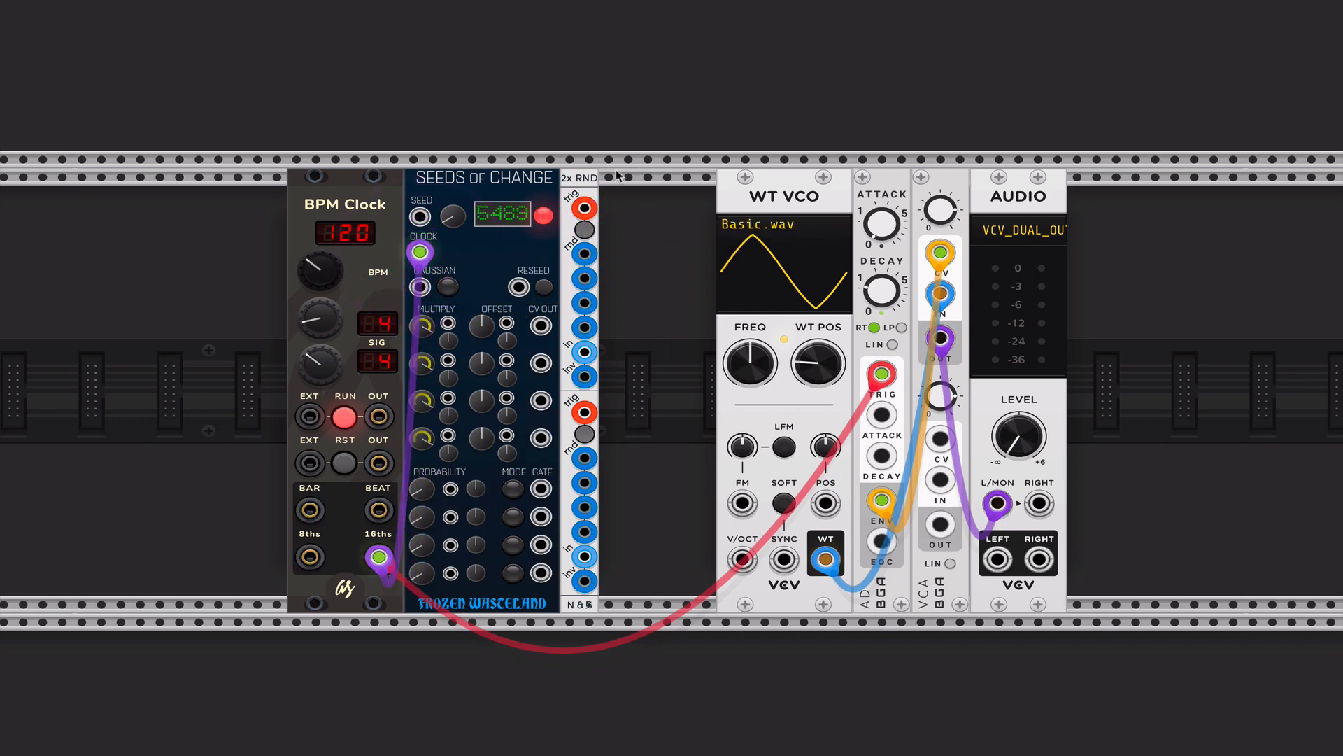
left_click_drag(586, 184, 196, 210)
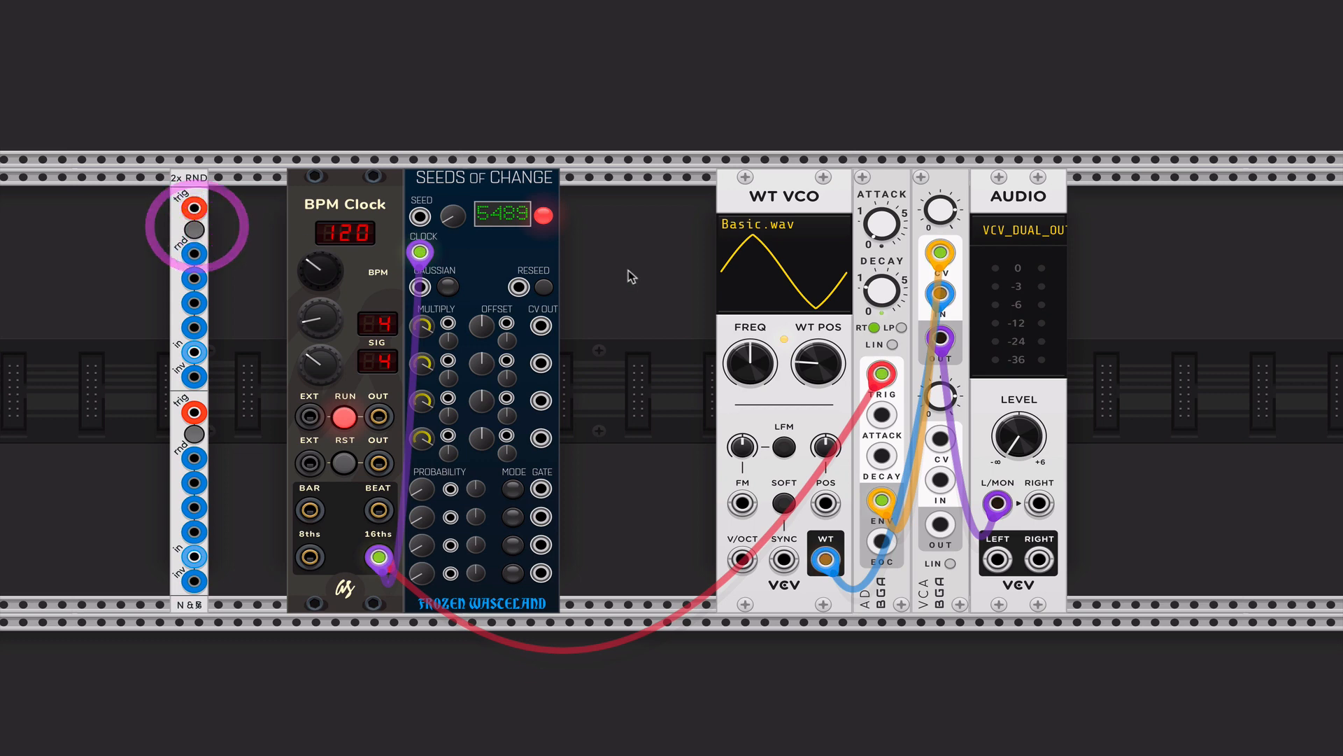
Patch Seeds of Change's first CV OUT to WT VCO's V/OCT, and space both modules out for clearer cabling.
left_click_drag(540, 325, 739, 561)
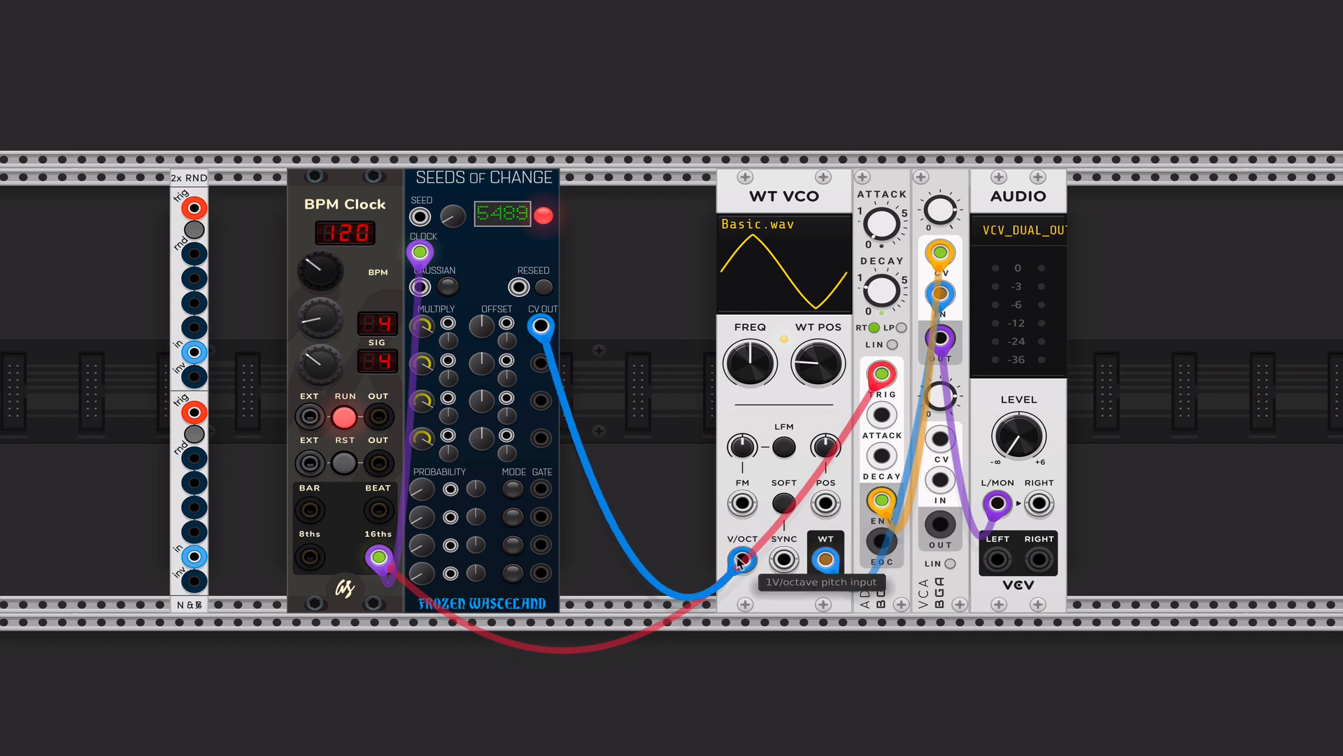
left_click_drag(737, 557, 738, 558)
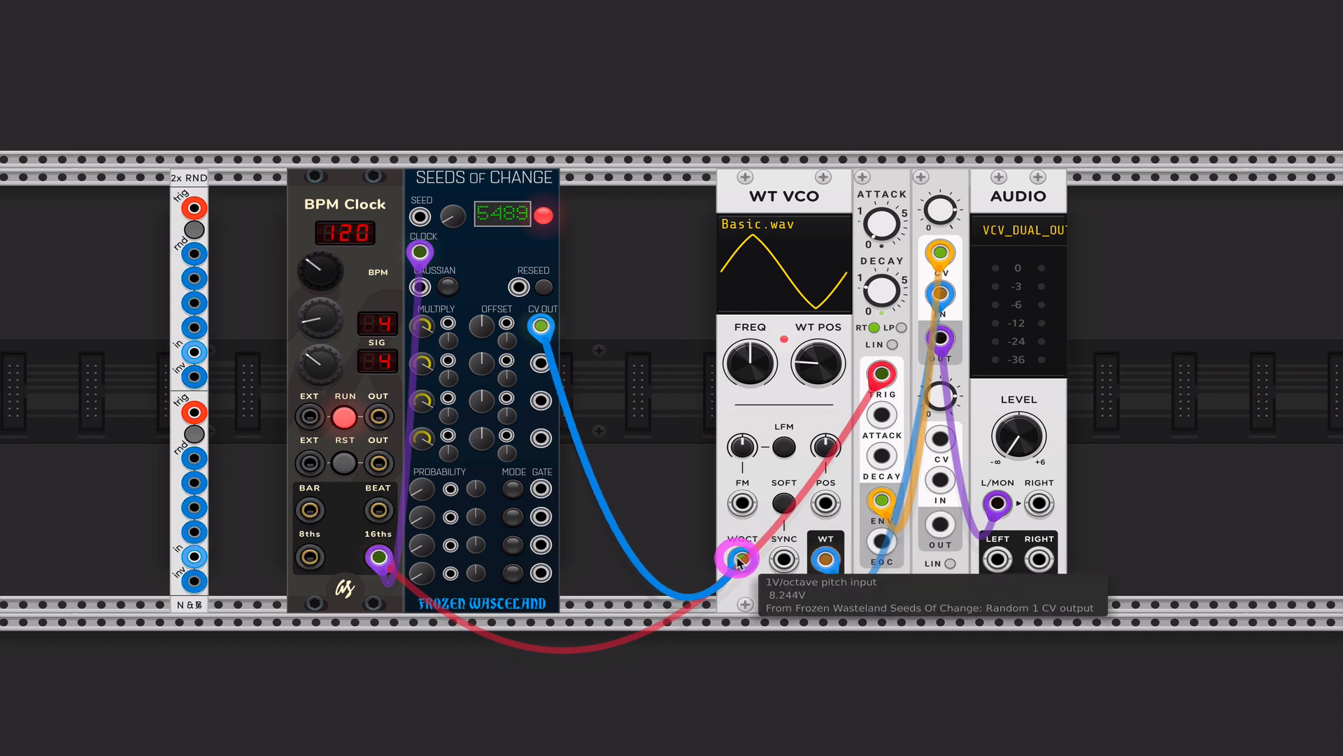
left_click_drag(494, 189, 571, 190)
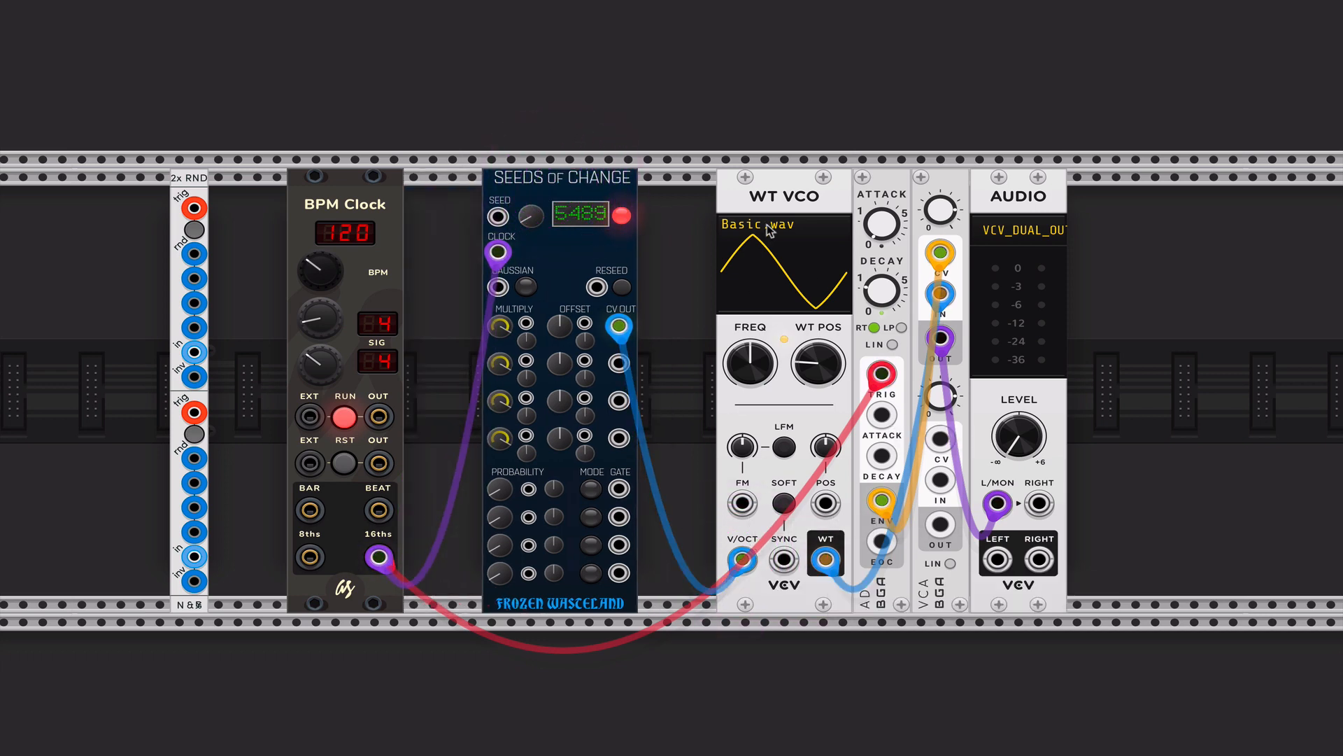
left_click_drag(790, 185, 771, 185)
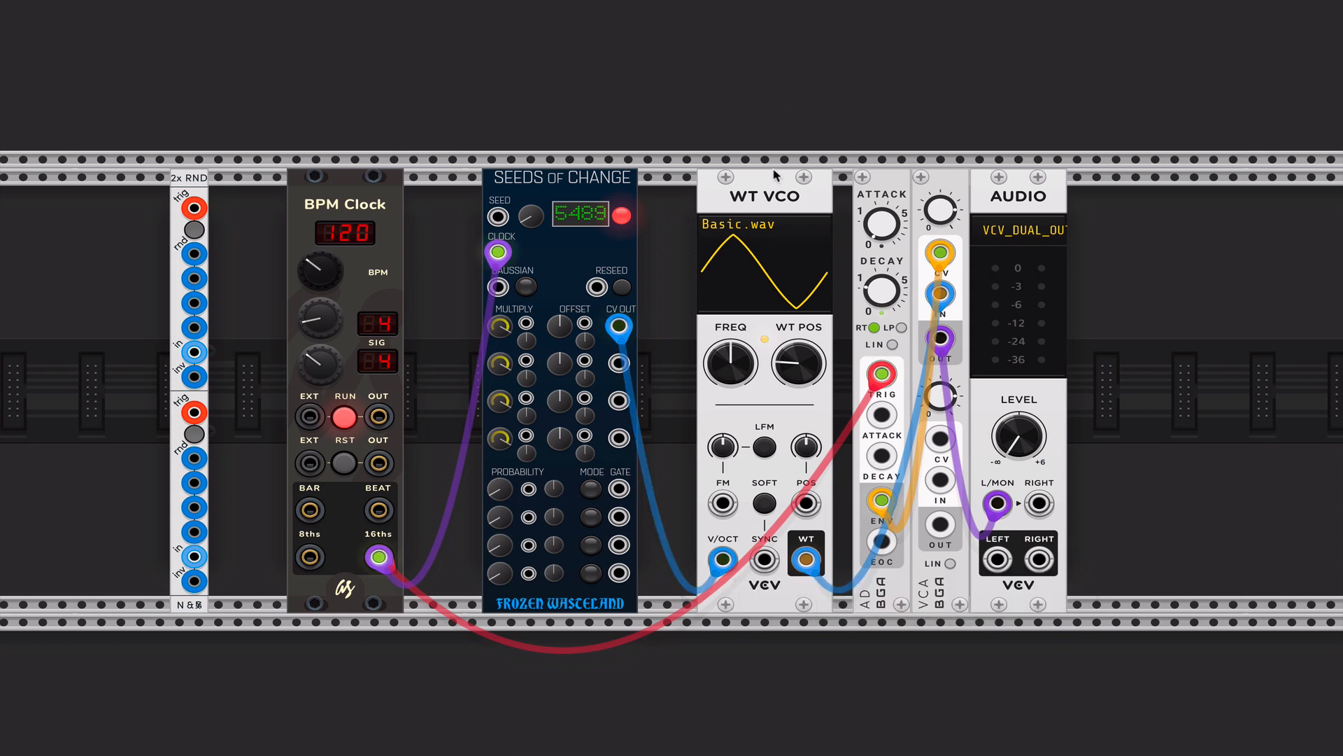
left_click(758, 178)
Audition repeated reseeds of Seeds of Change with the Audio level at about -14 dB, and bring the level back to minimum.
mouse_move(1025, 441)
left_mouse_down()
mouse_move(1025, 462)
mouse_move(1025, 441)
left_mouse_up()
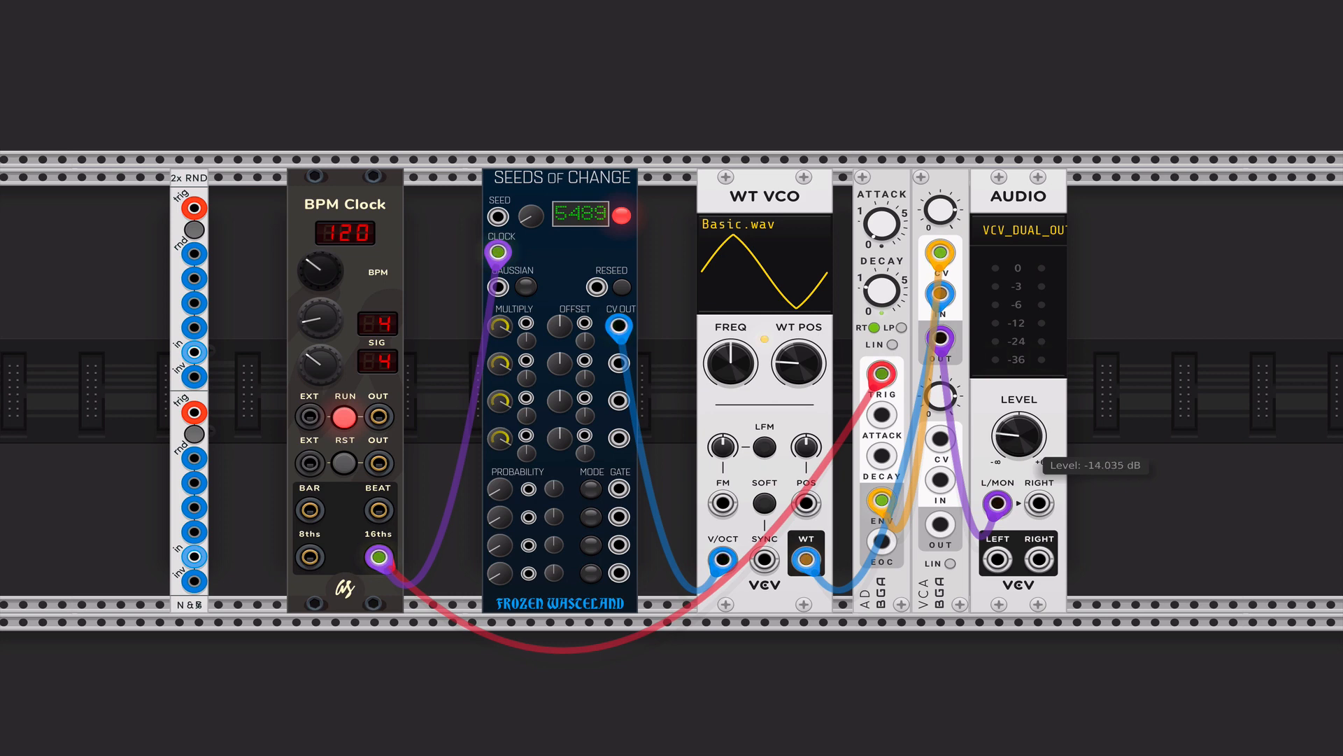
left_click(622, 288)
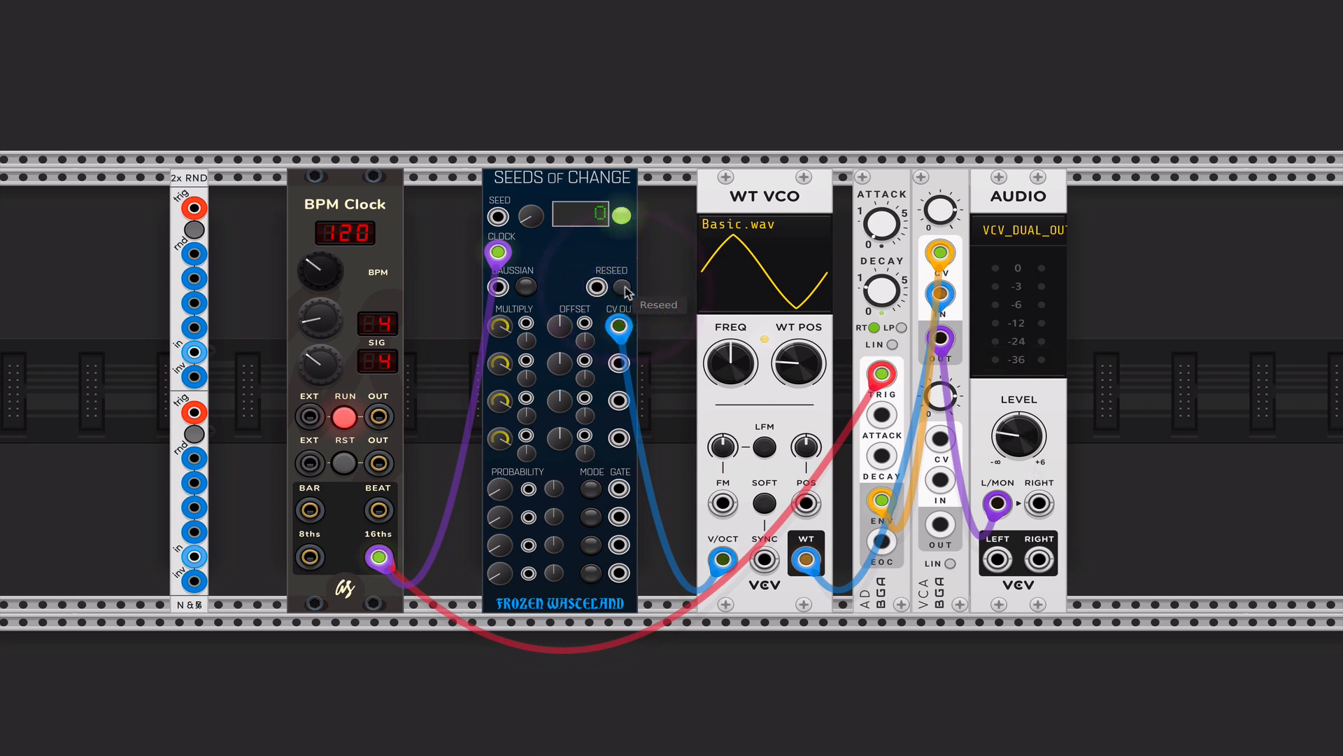
left_click(624, 288)
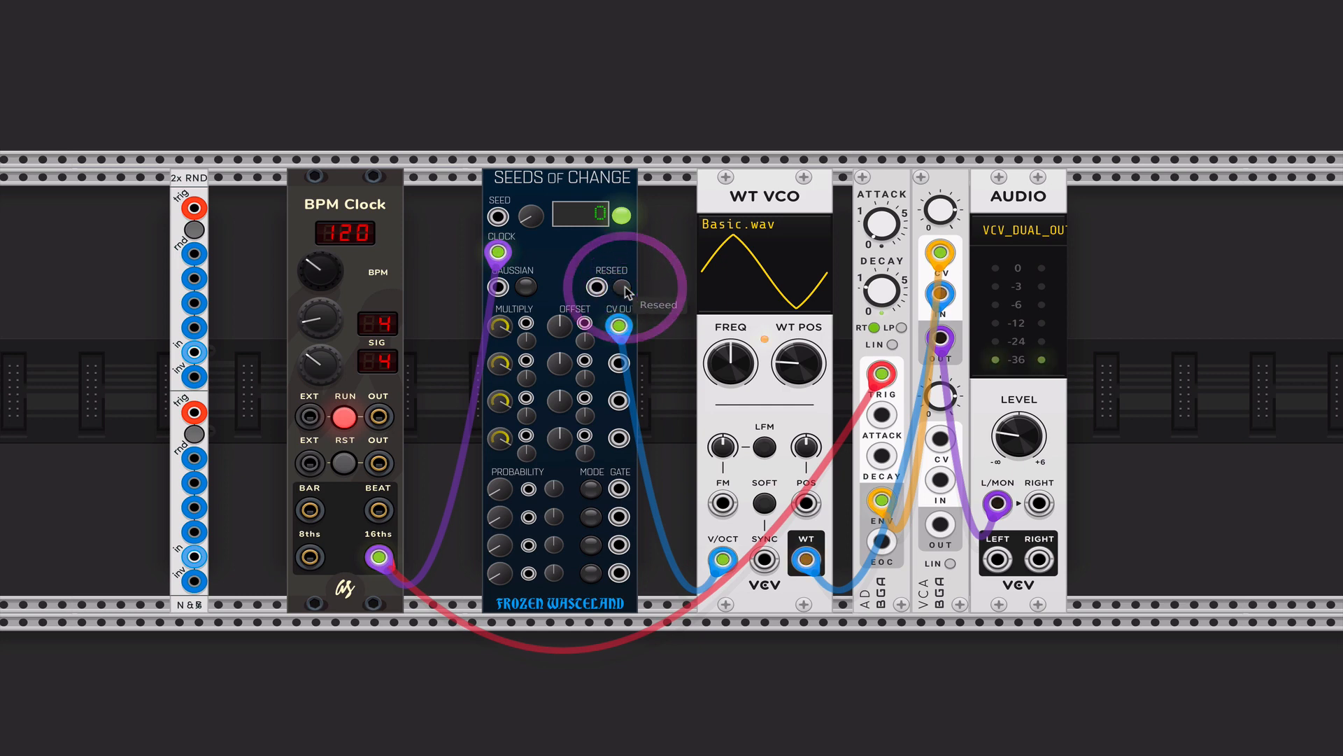
left_click(623, 288)
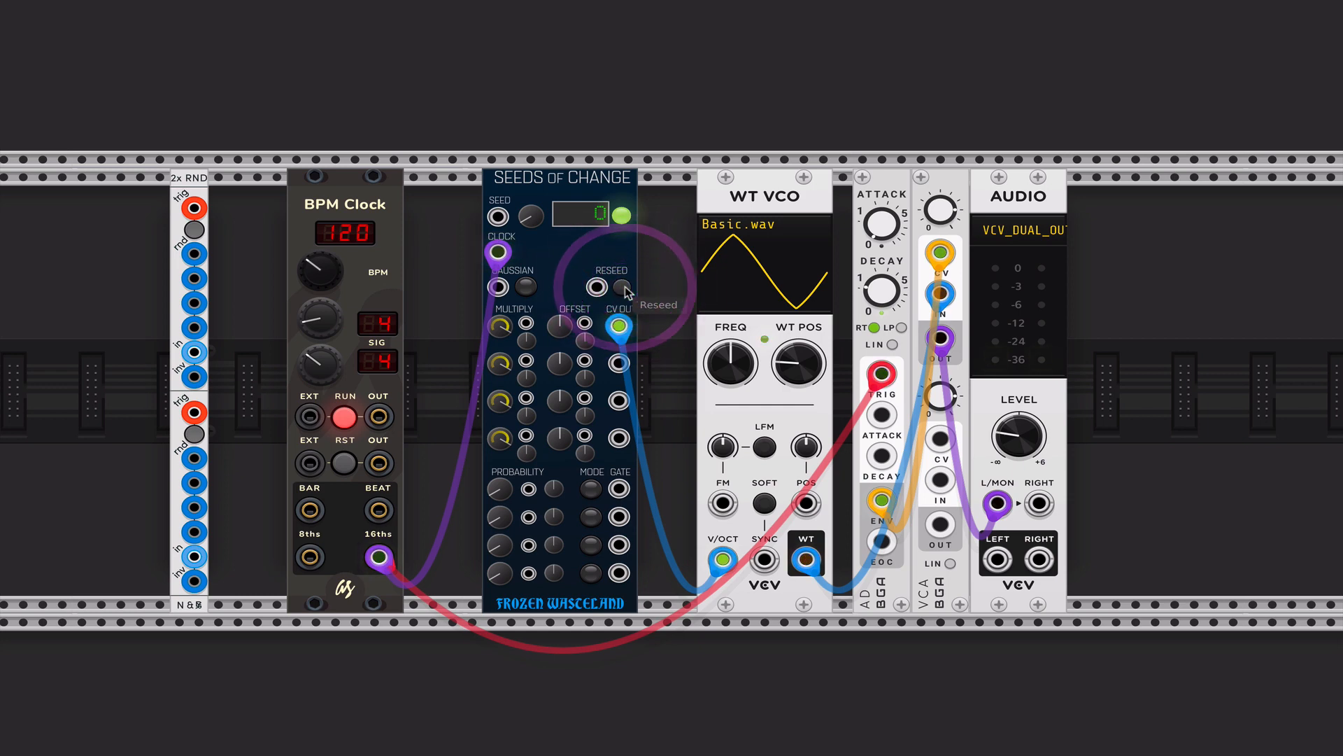
left_click(624, 288)
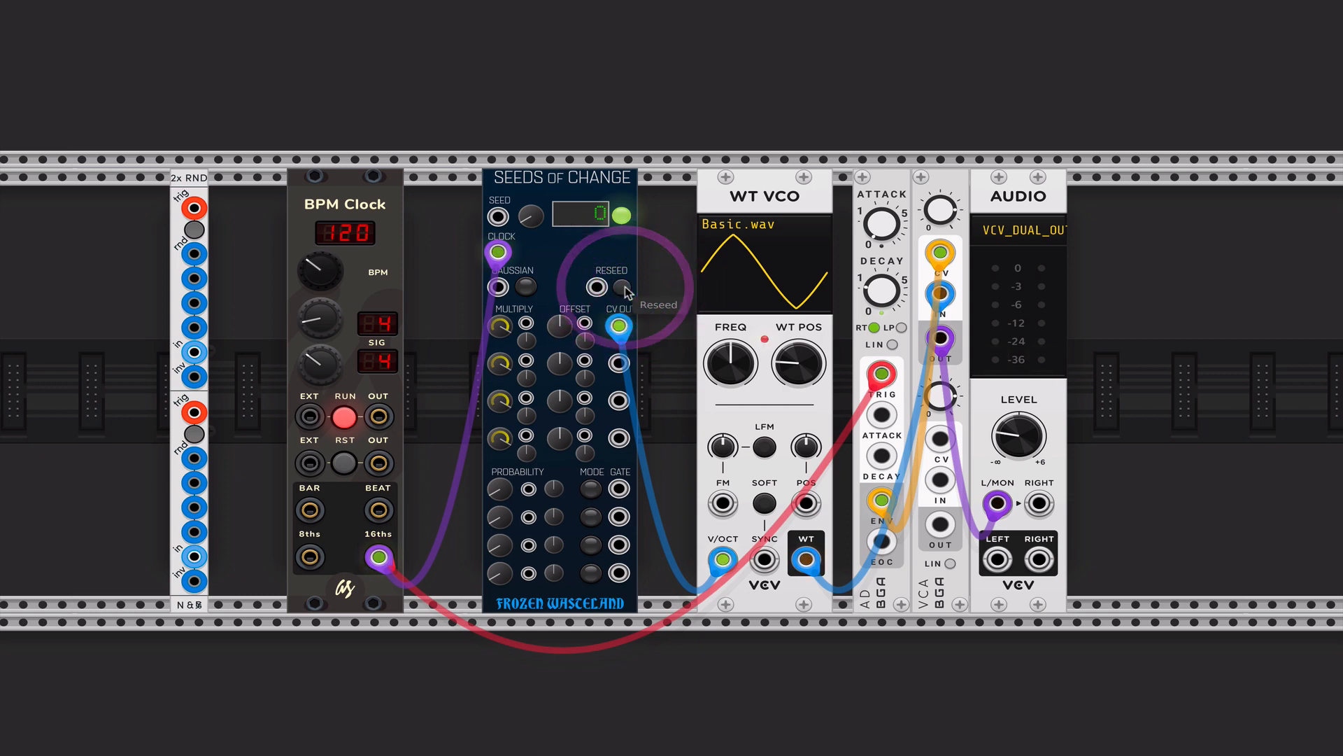
left_click(624, 288)
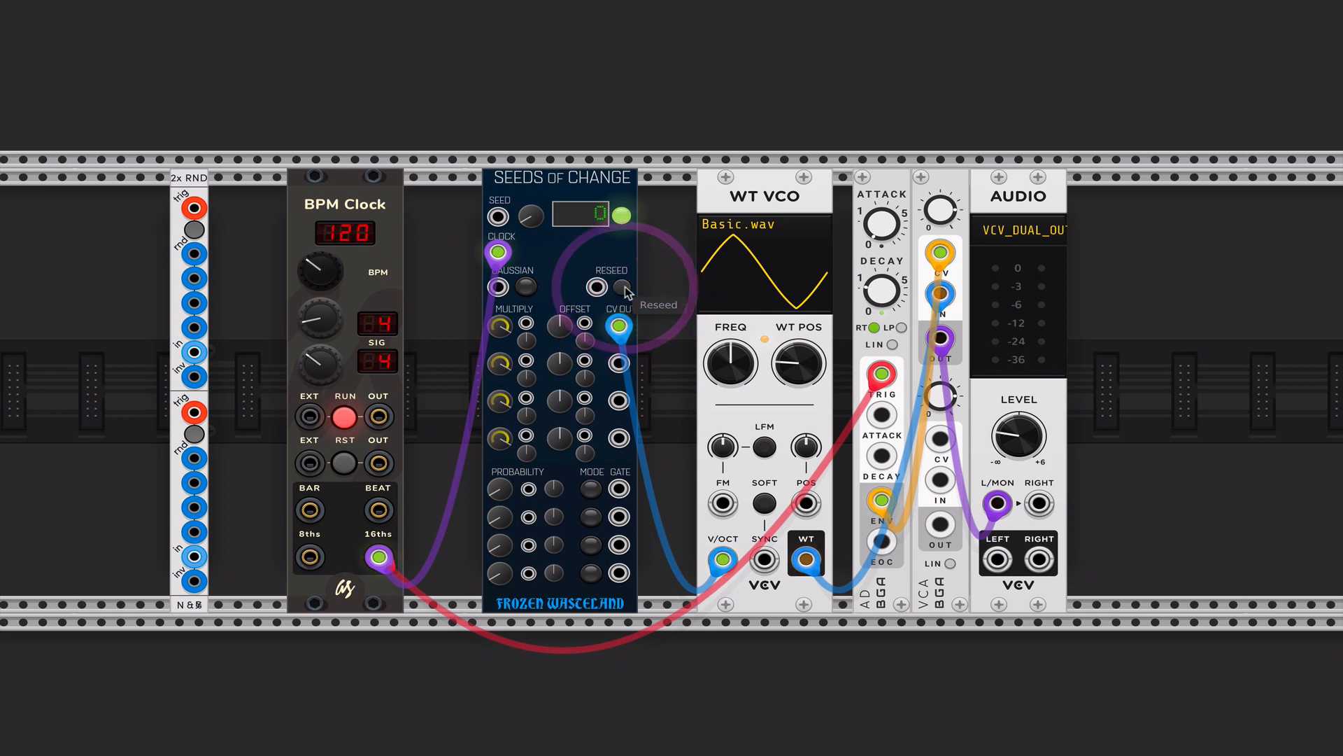
left_click_drag(1025, 458, 1026, 489)
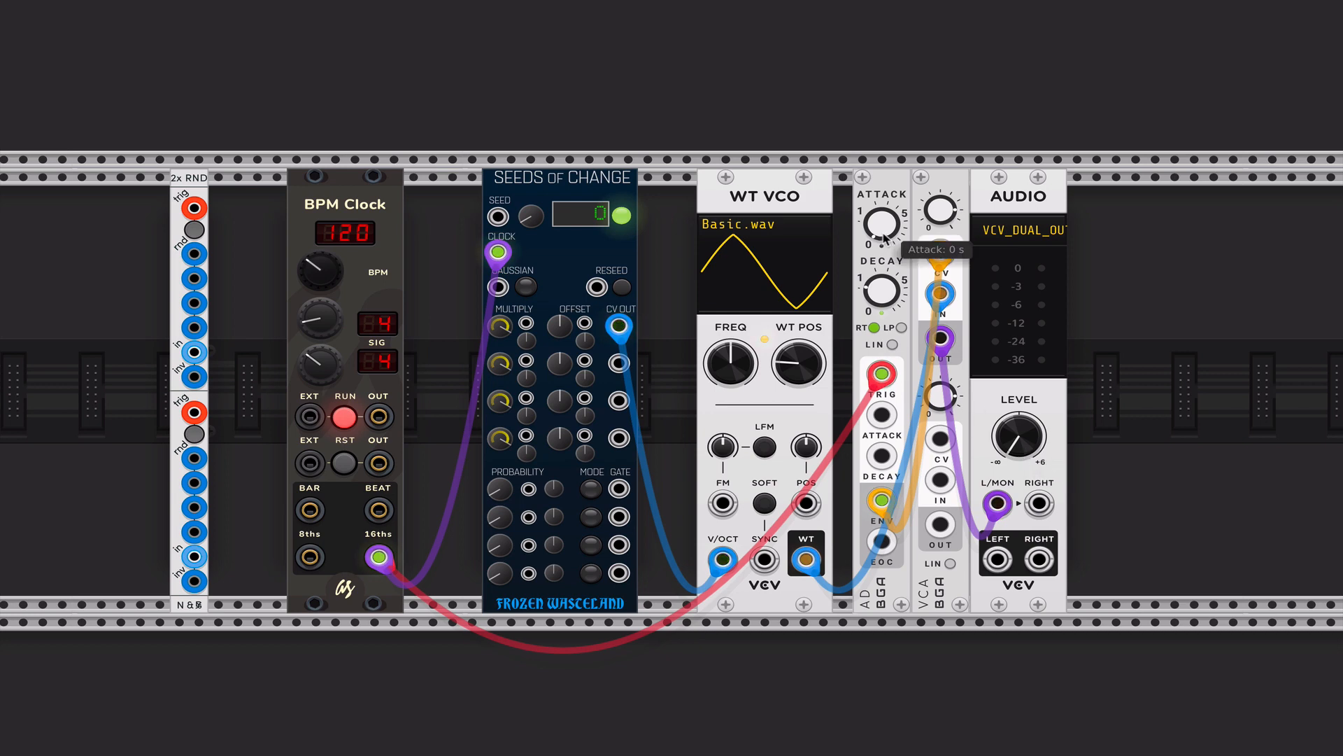
Set Seeds of Change's seed value to 10.
mouse_move(536, 224)
left_click_drag(535, 224, 532, 222)
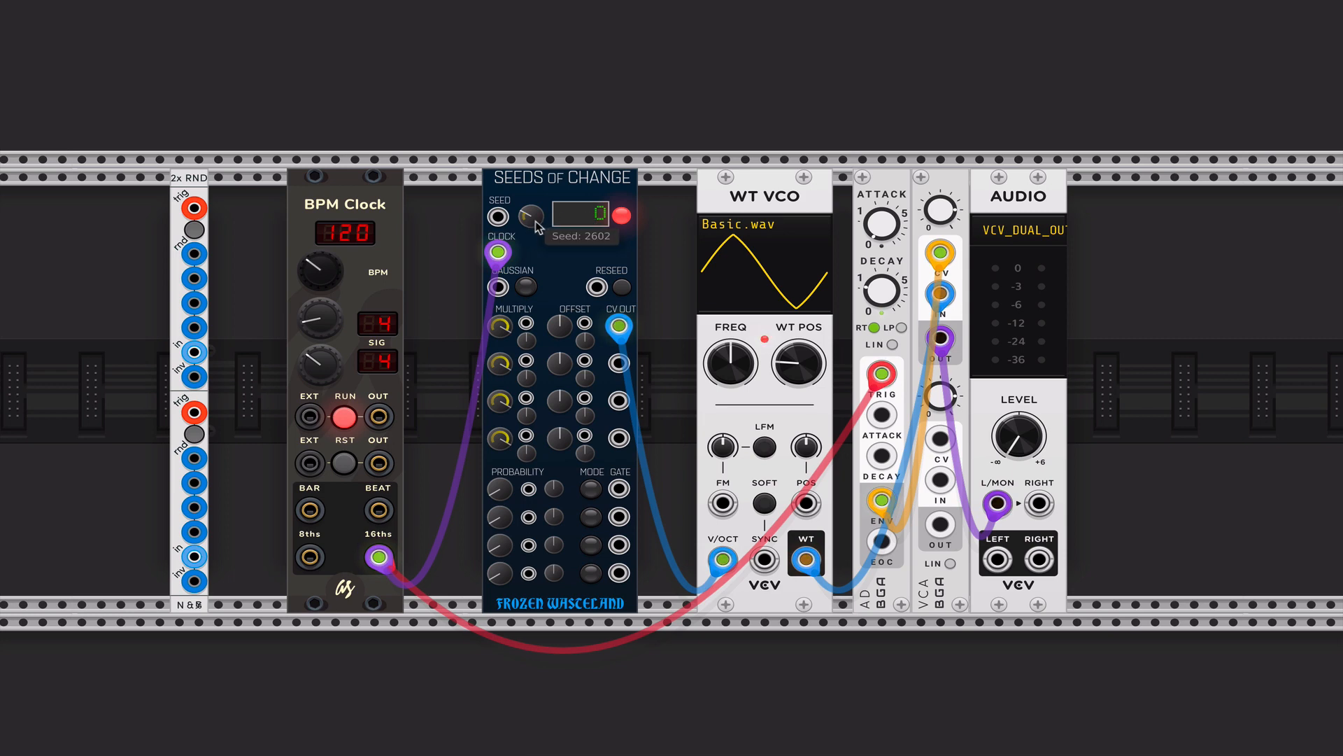
right_click(536, 220)
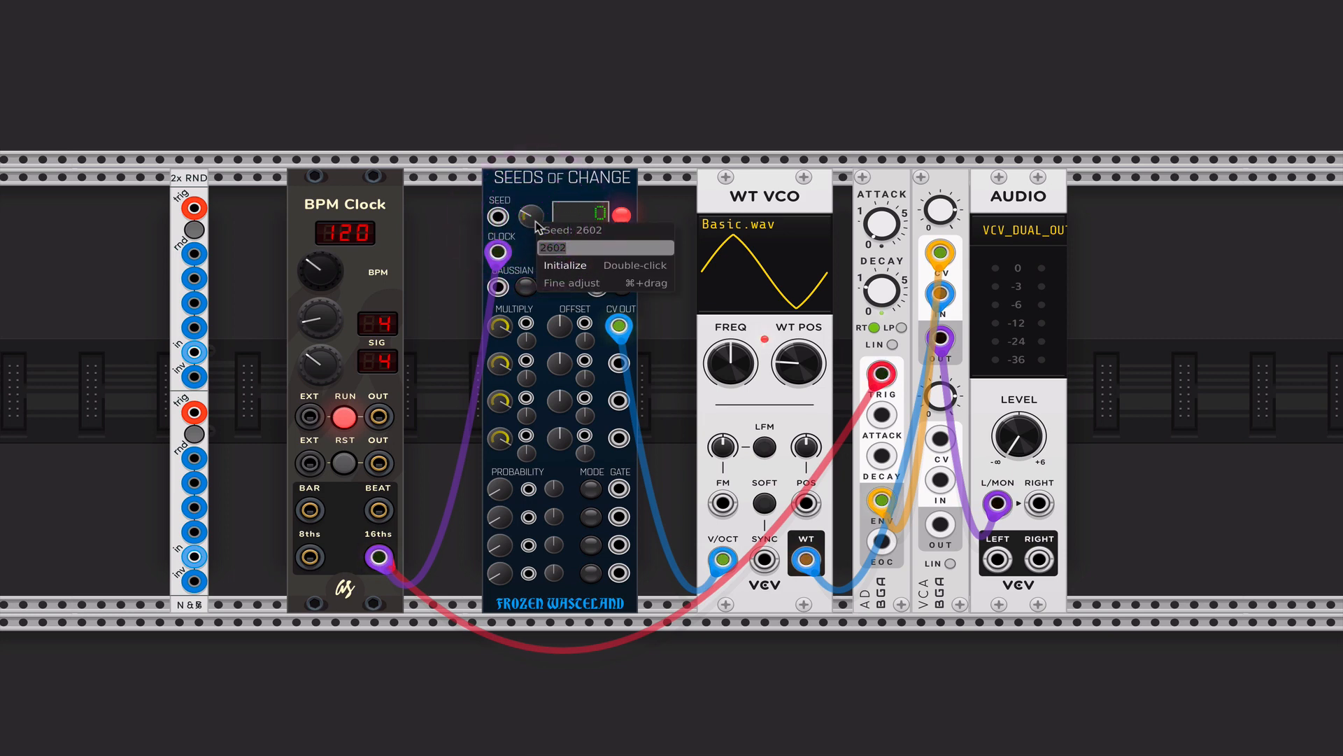
key("Return")
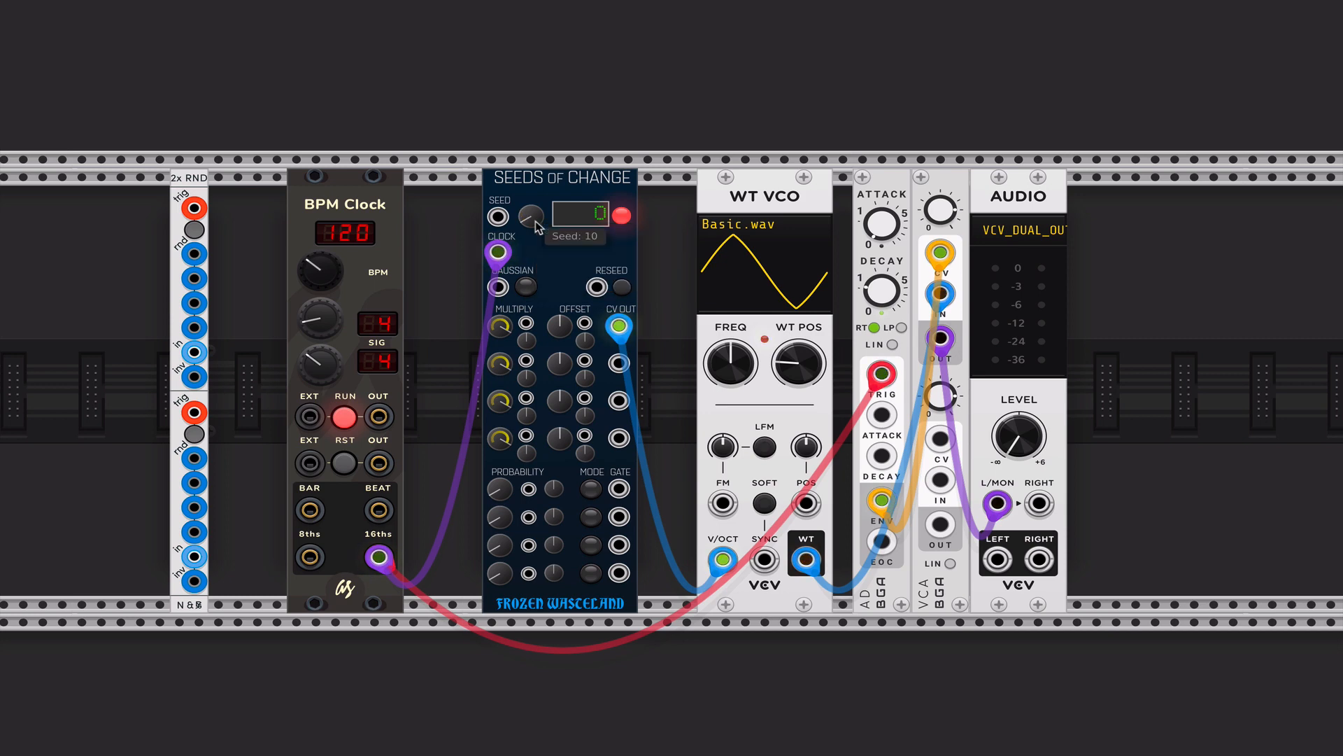
Raise the Audio level to about -17.1 dB and reseed Seeds of Change several times to apply and restart the seed 10 sequence.
left_click_drag(1033, 450, 1032, 382)
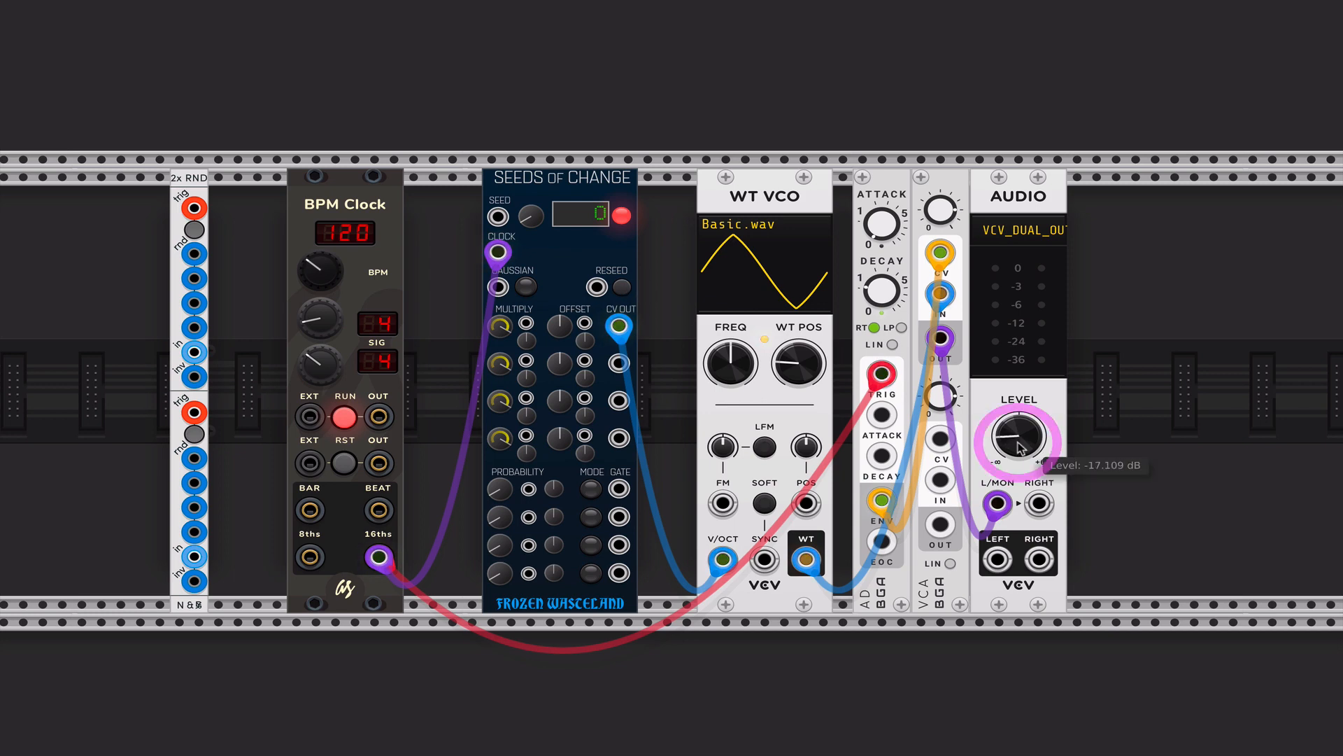
left_click(622, 287)
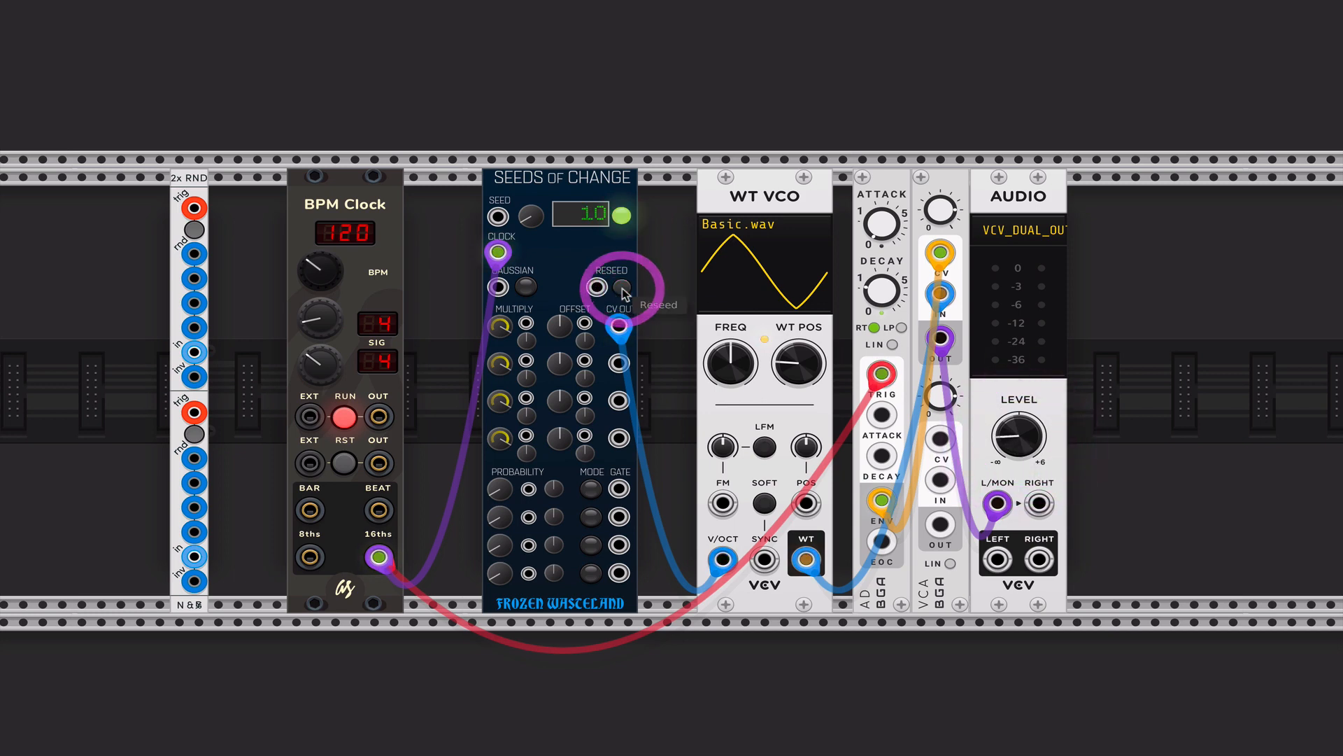
left_click(622, 287)
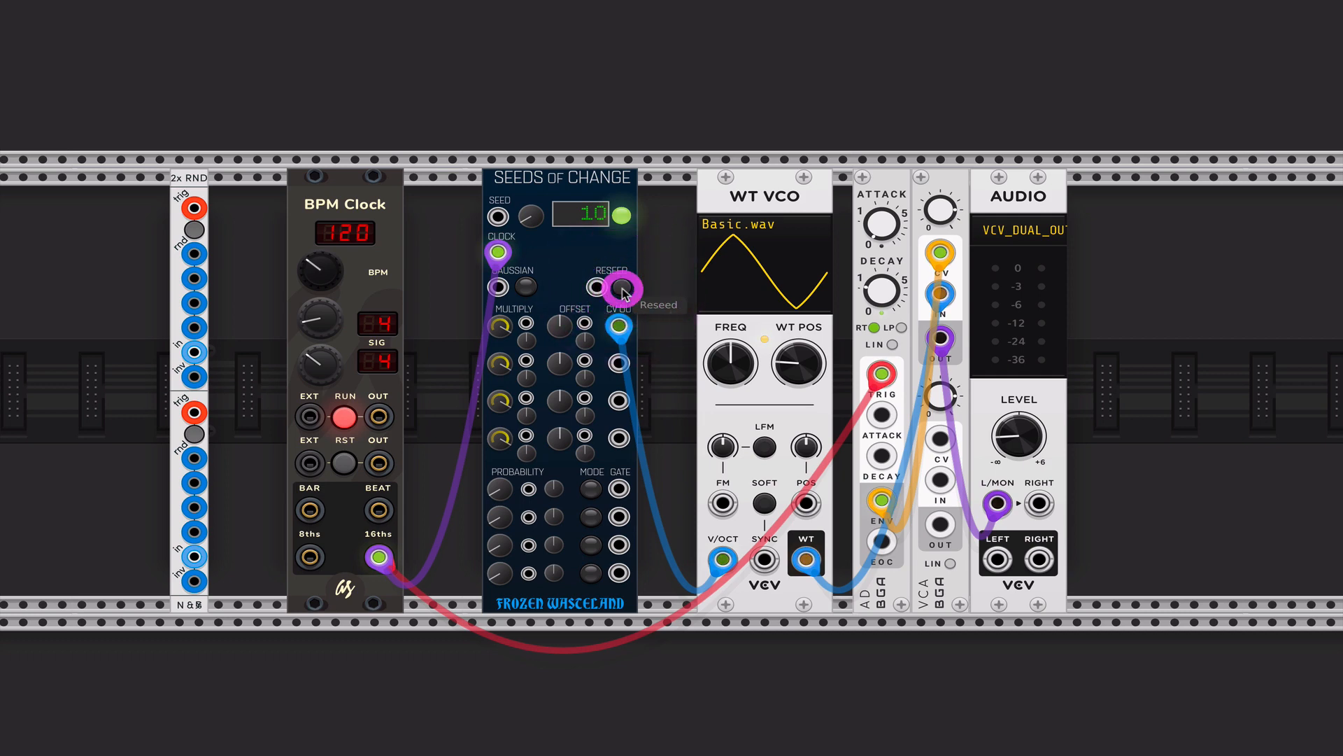
left_click(622, 288)
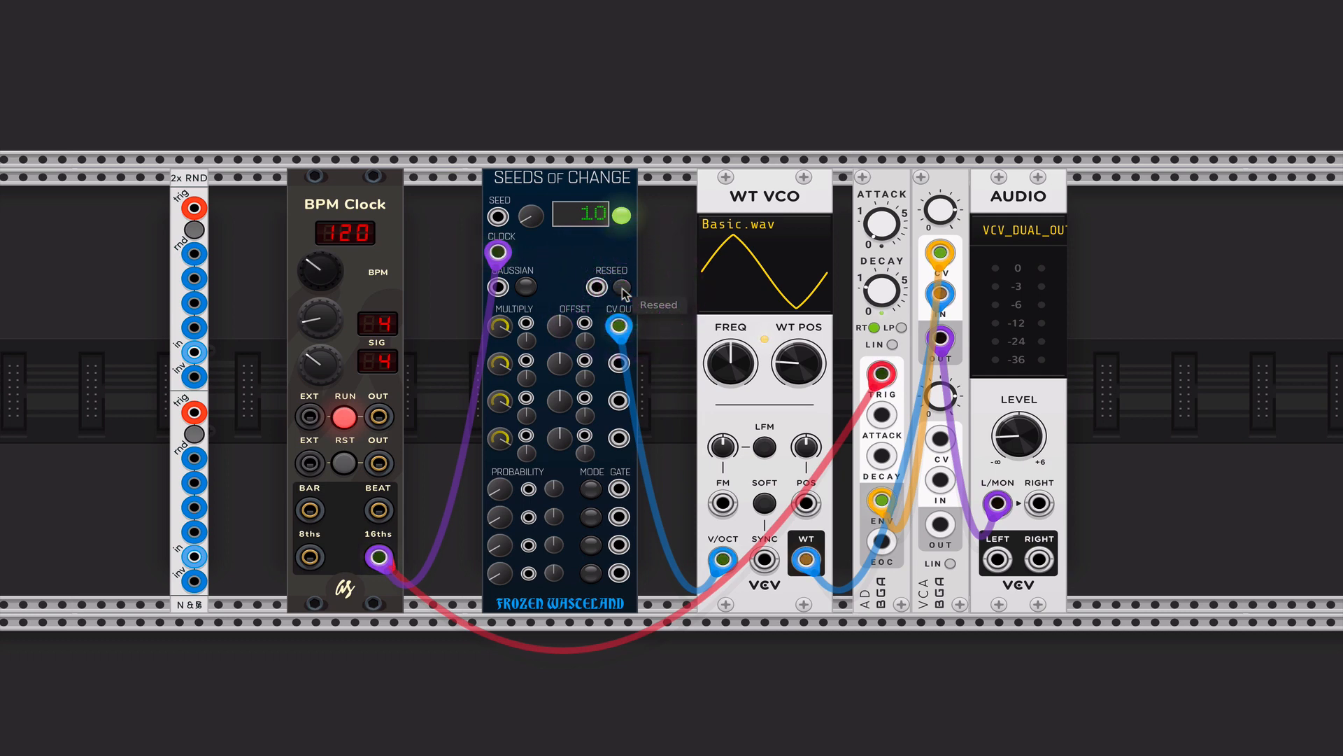
left_click(622, 289)
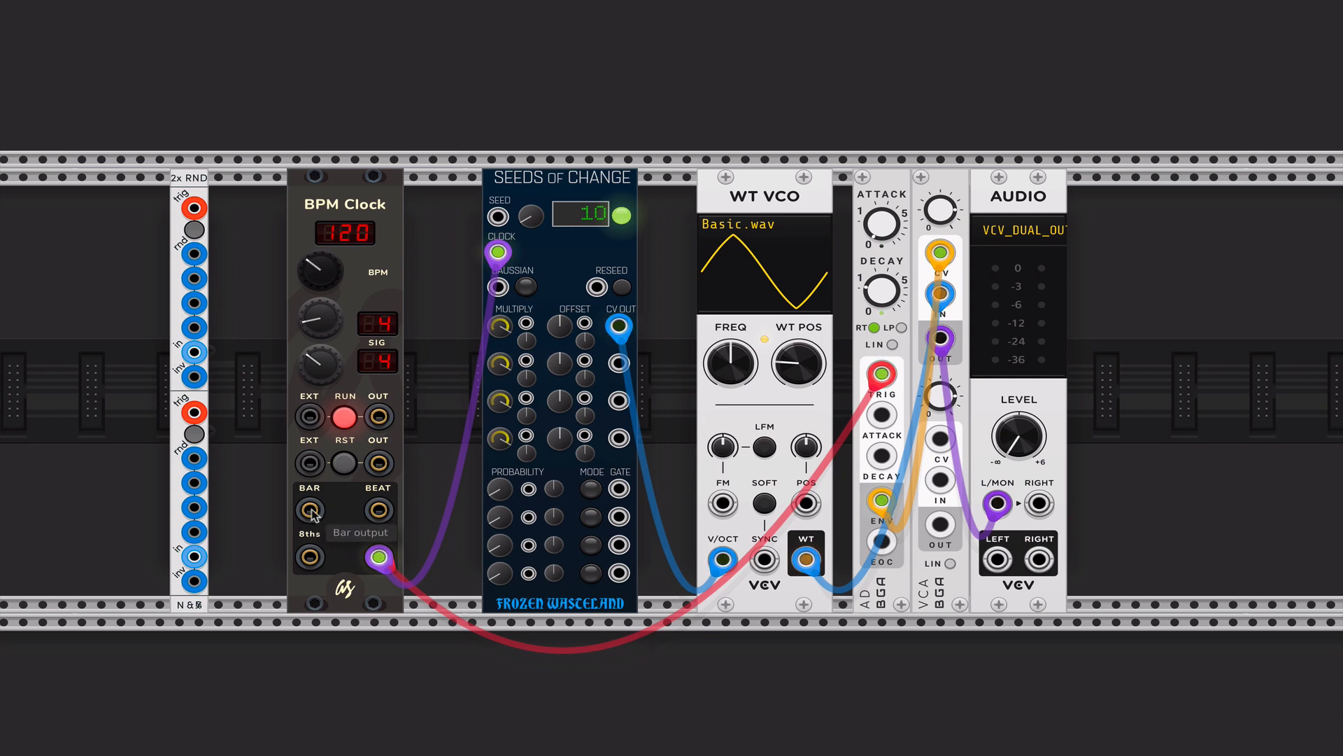
Patch BPM Clock's BAR output to Seeds of Change's RESEED input, and raise the Audio level to audition the repeating melody.
left_click_drag(311, 513, 598, 285)
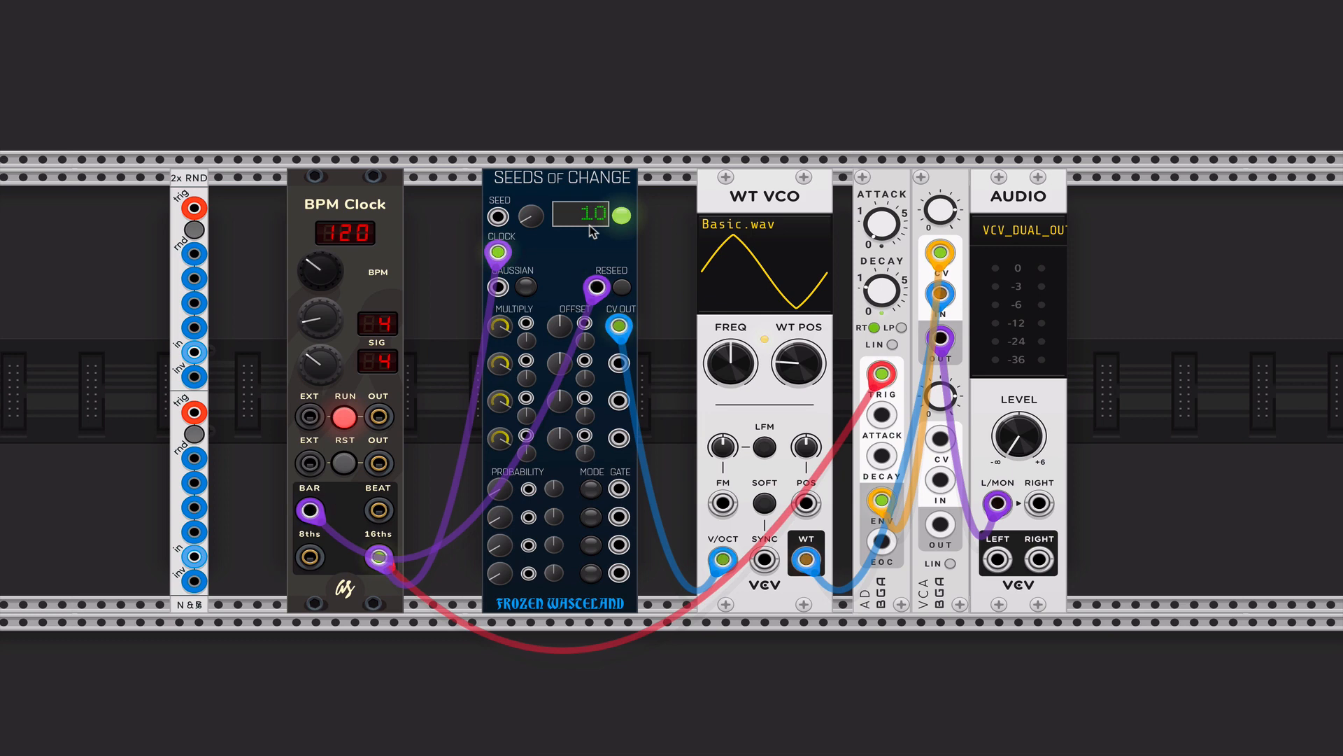
left_click_drag(1021, 439, 1021, 392)
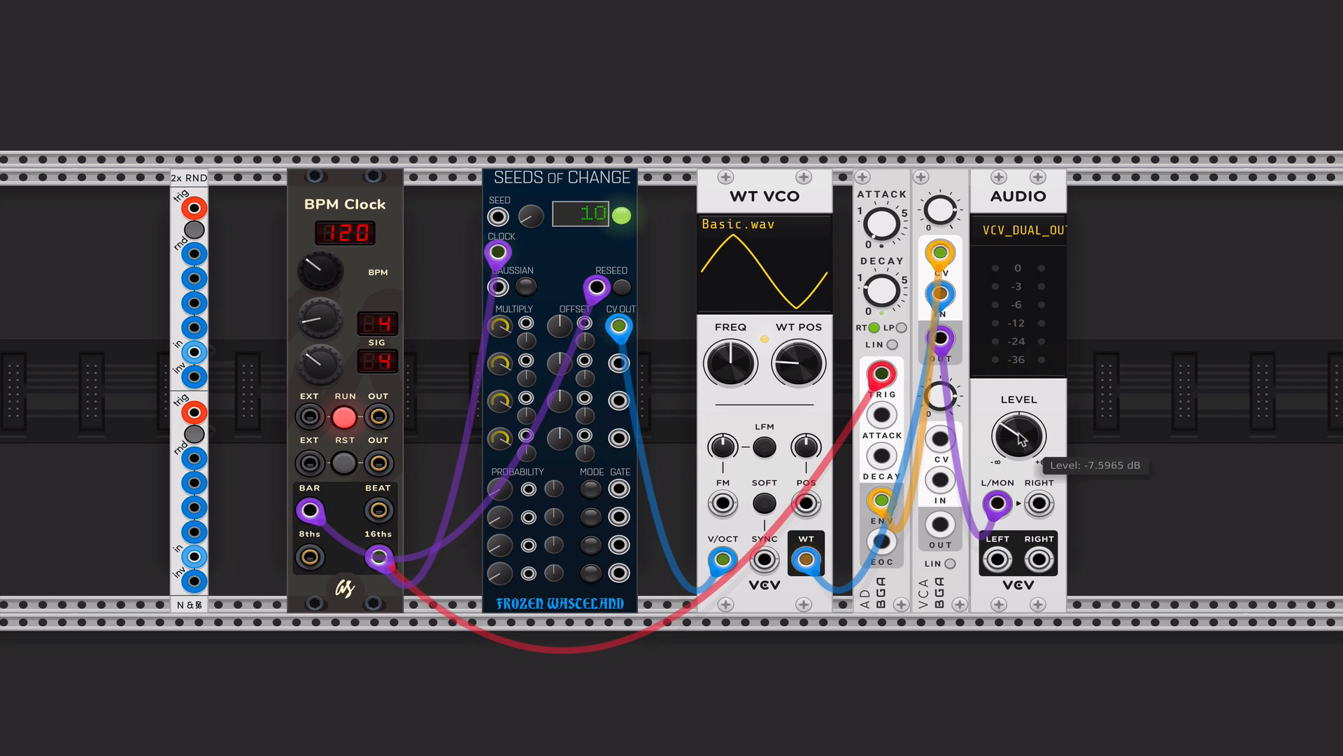
left_click_drag(1022, 439, 1021, 438)
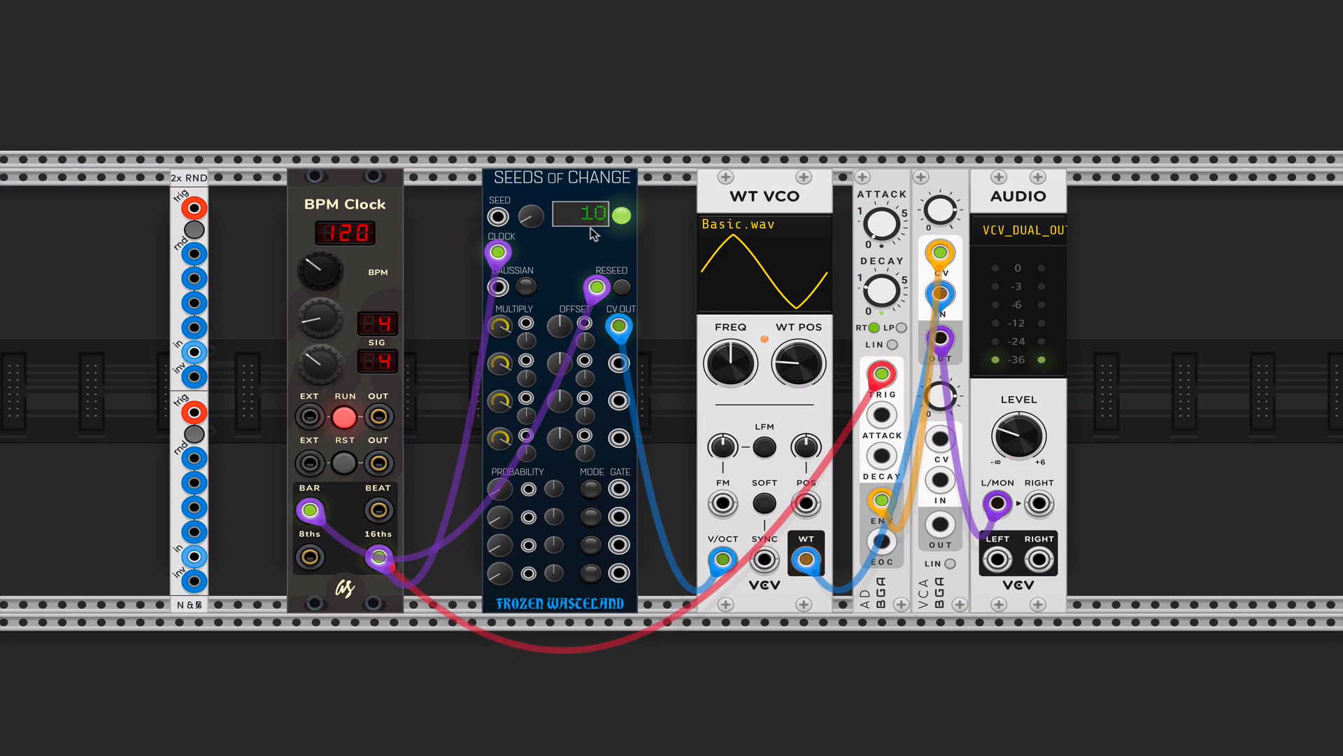
Try seed 11 on Seeds of Change to compare the looped melody, and return the seed to 10.
right_click(531, 217)
type("11")
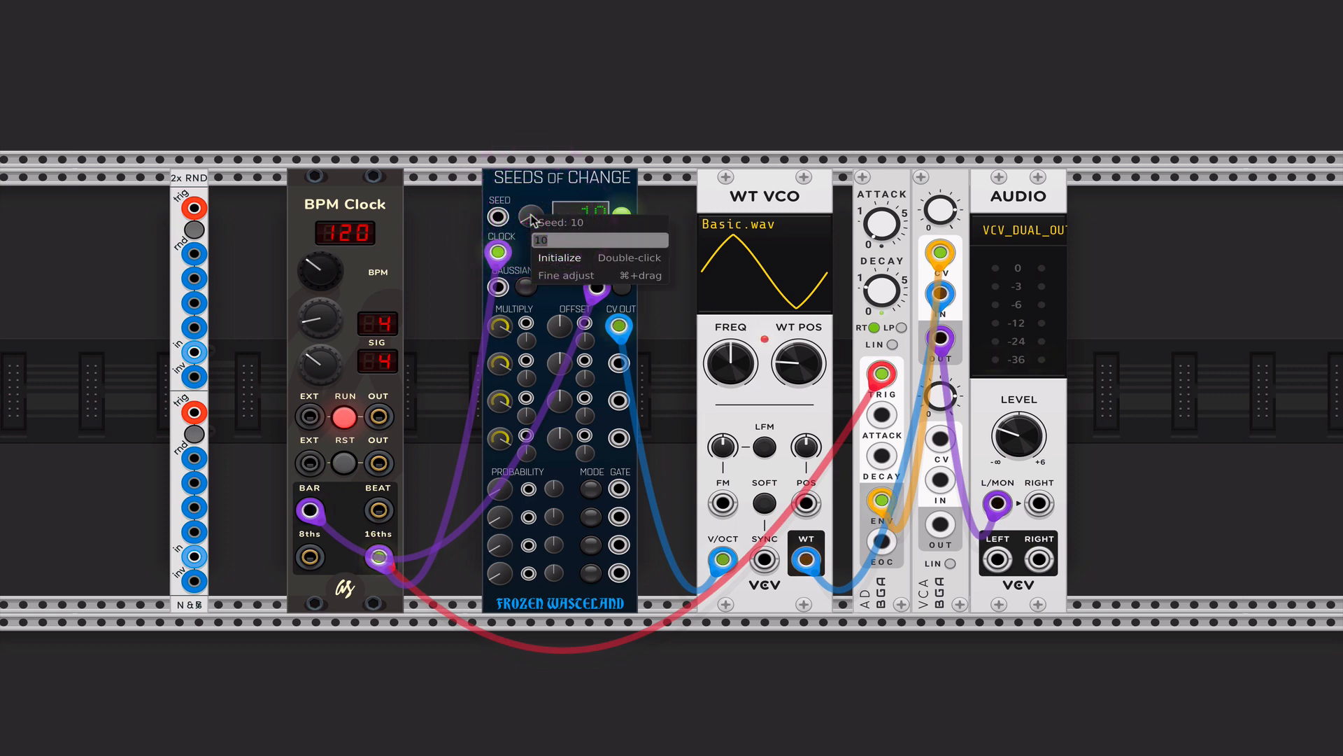
key("Return")
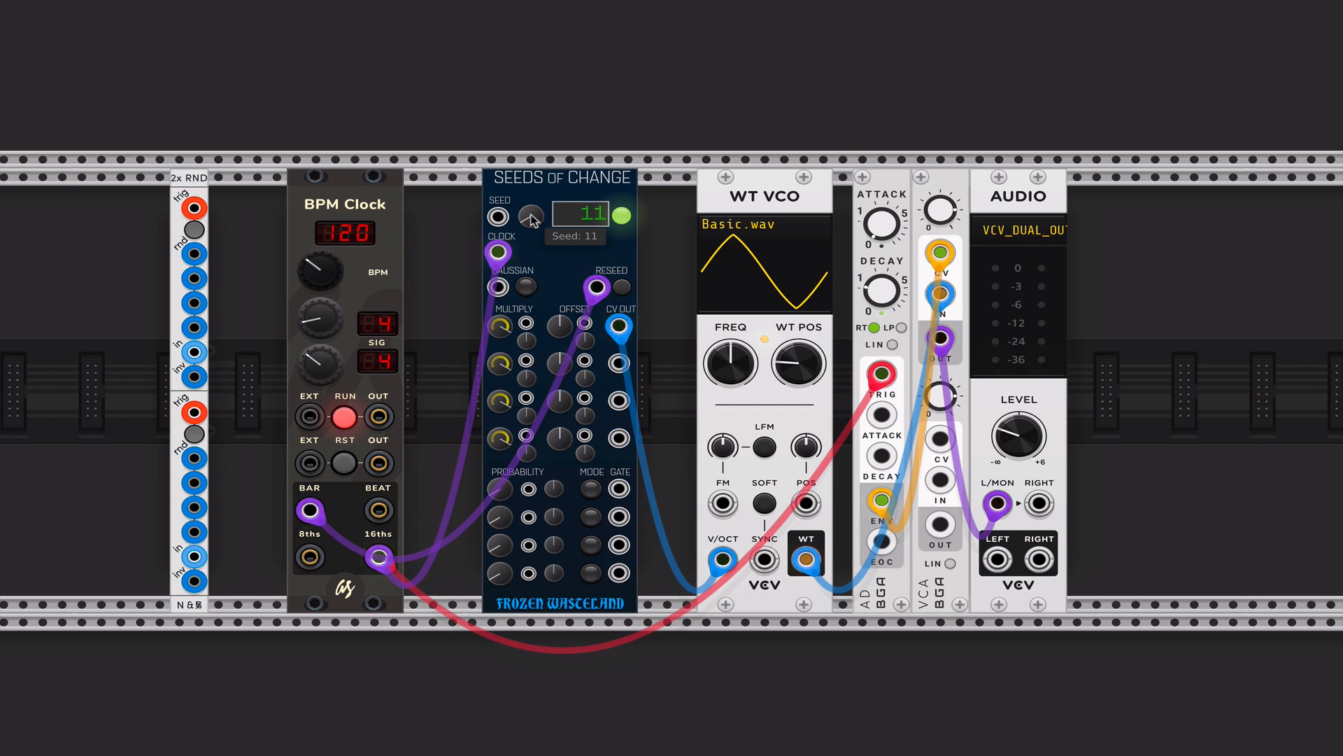
right_click(531, 220)
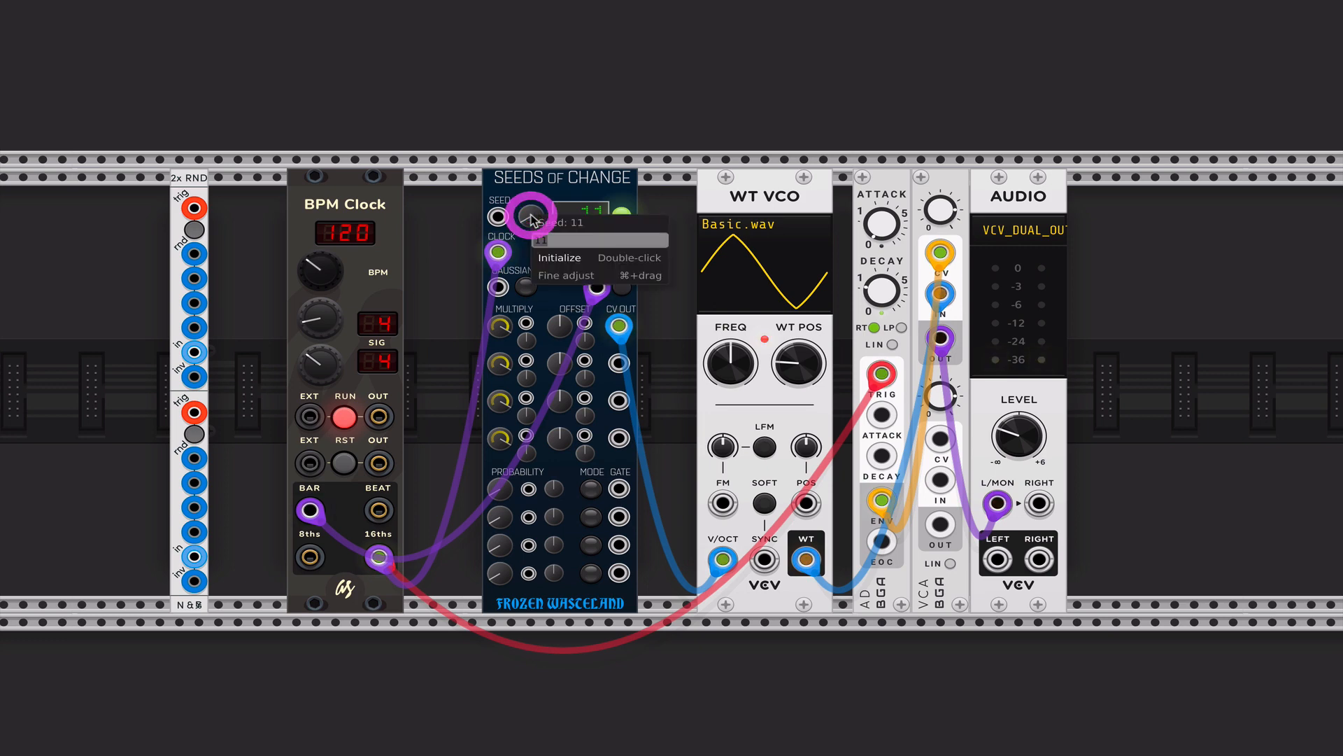
type("10")
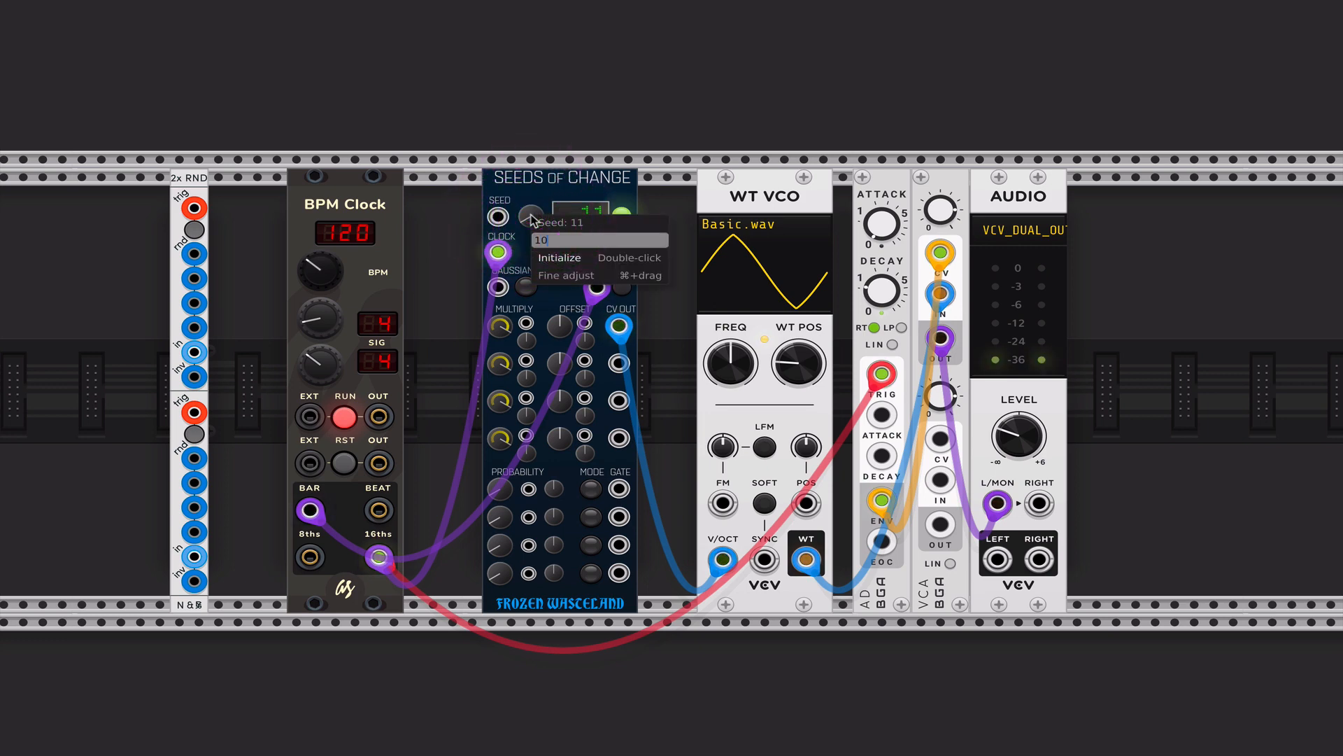
key("Return")
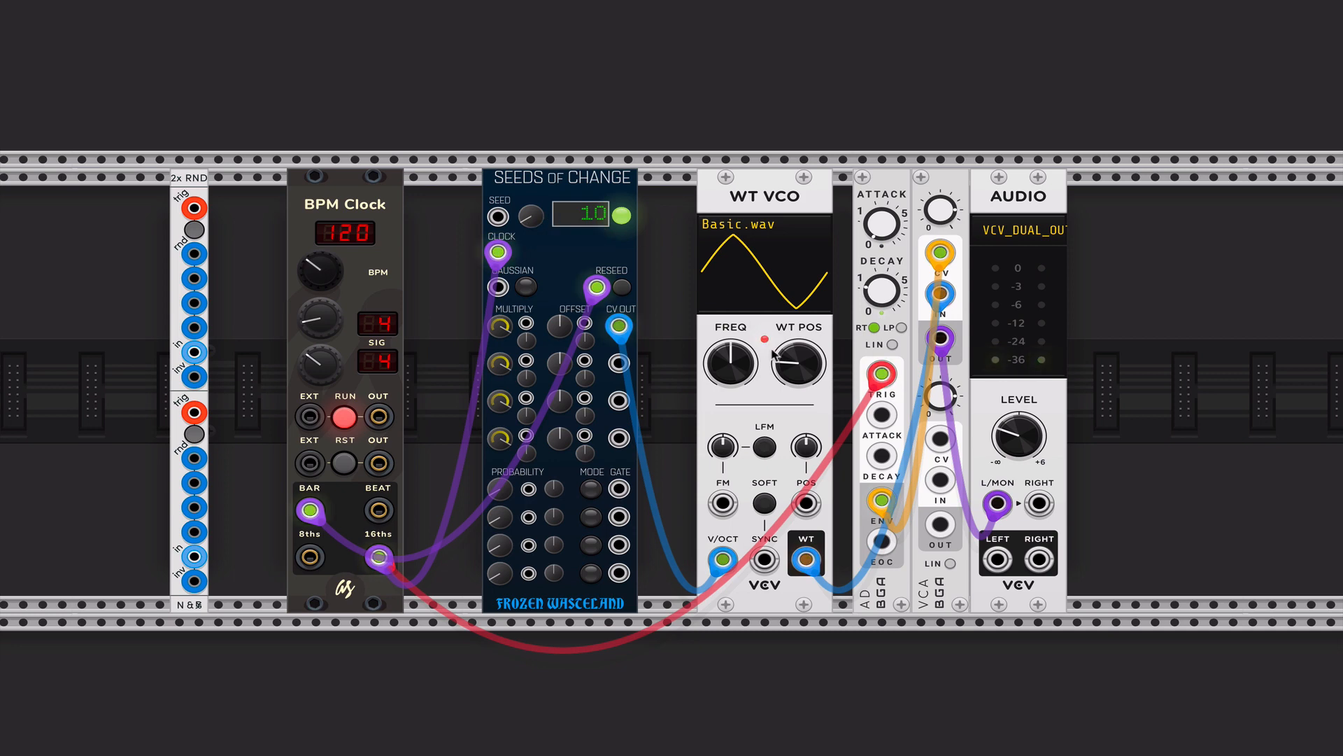
Turn the Audio module's level all the way down.
mouse_move(1029, 430)
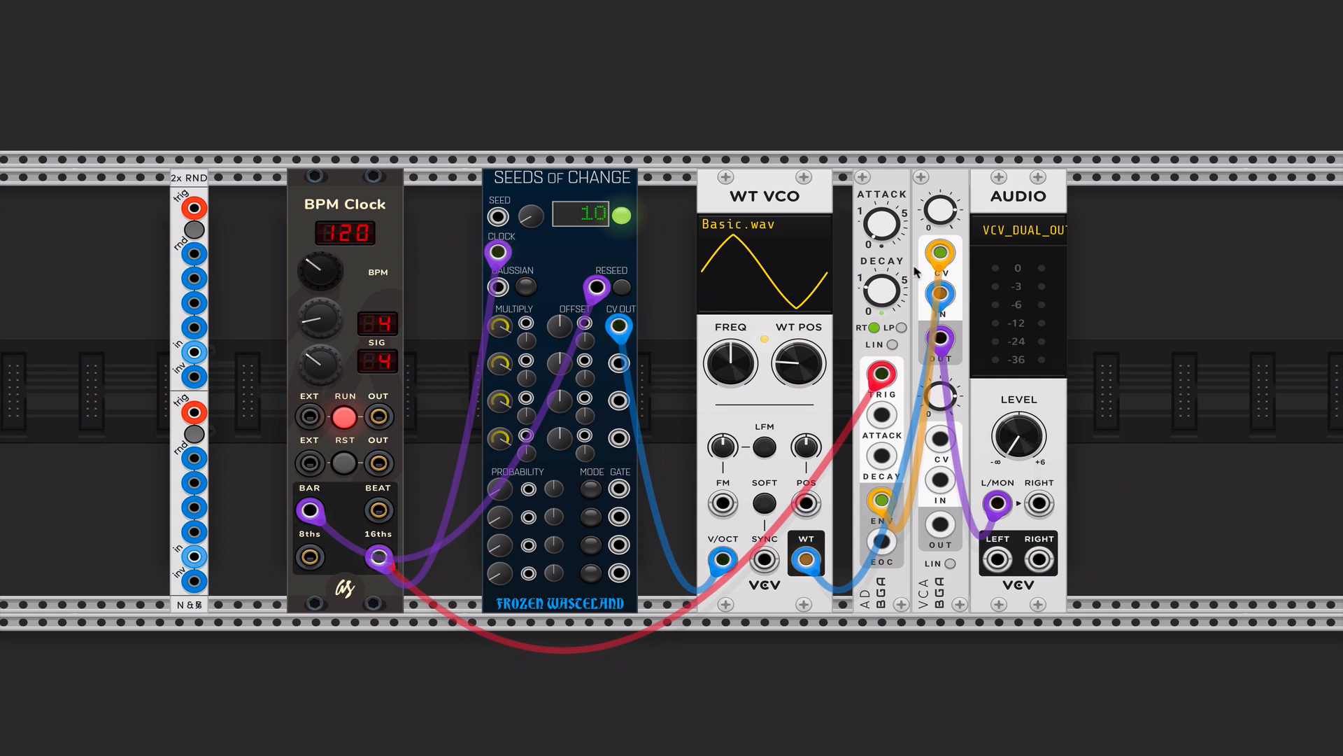
mouse_move(570, 186)
left_mouse_down()
mouse_move(547, 184)
mouse_move(571, 183)
left_mouse_up()
left_click(567, 187)
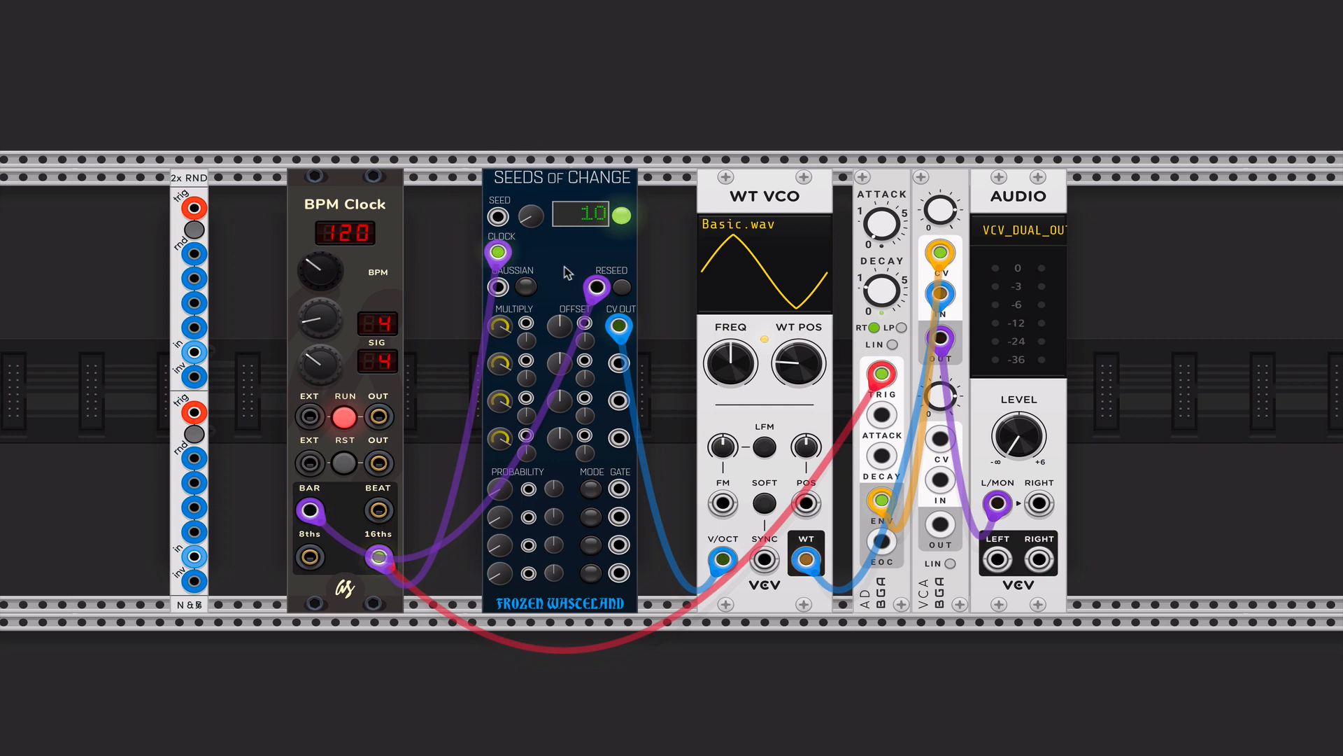
Set Seeds of Change's Random 1 Multiply to 2, audition the melody, and return the Audio level to -inf dB.
mouse_move(503, 326)
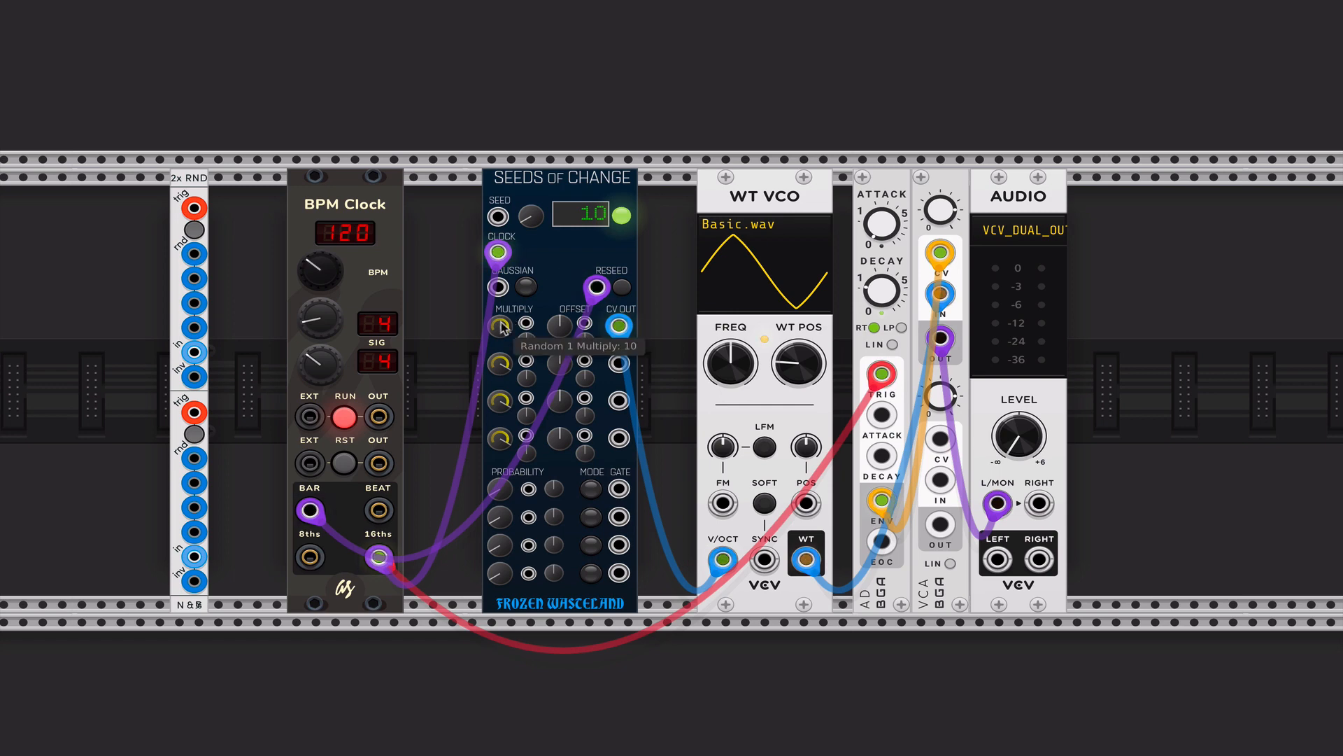
mouse_move(558, 326)
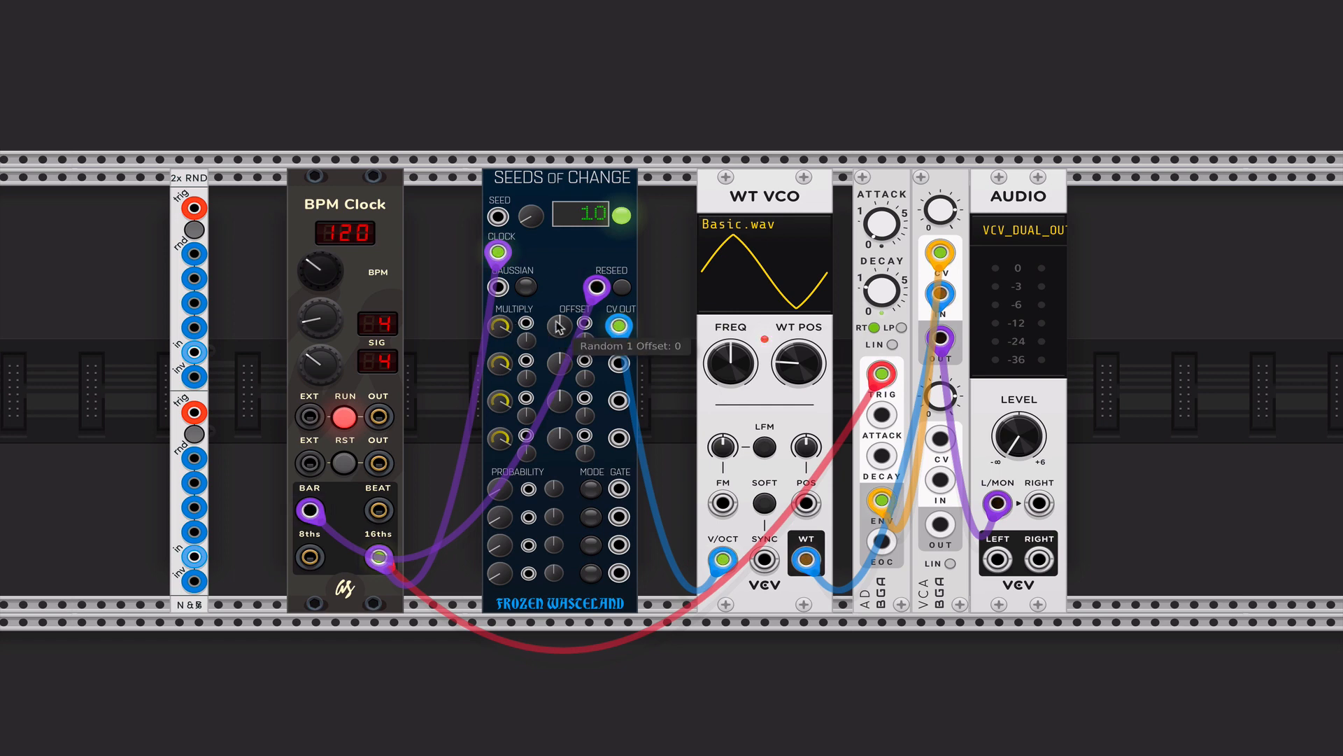
mouse_move(620, 326)
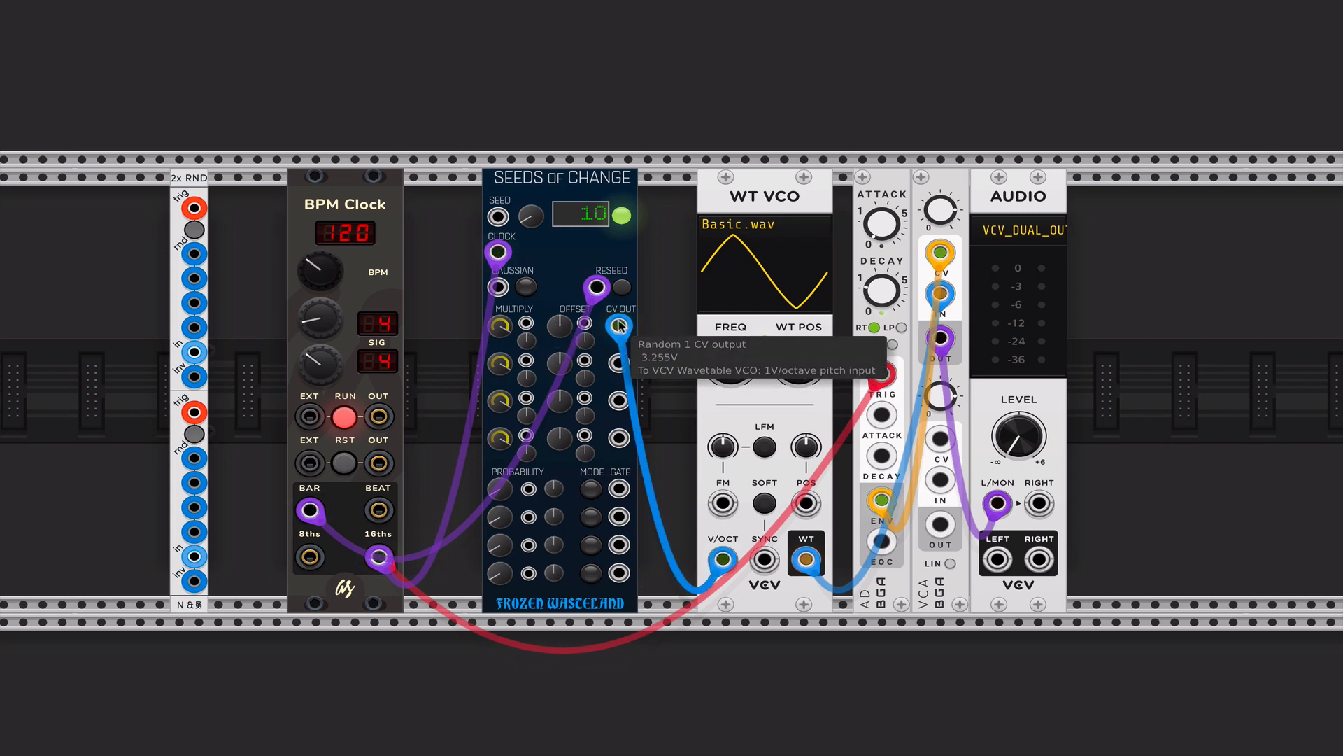
right_click(501, 327)
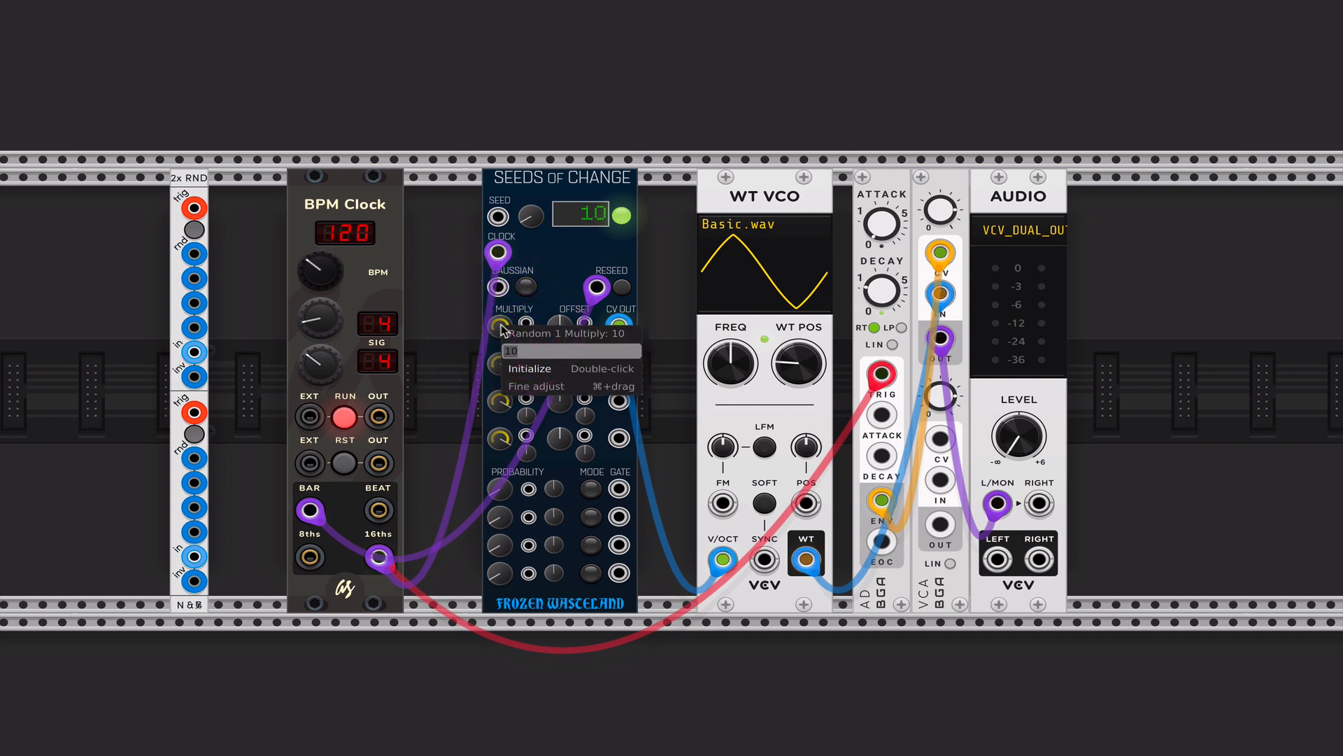
type("2")
key("Return")
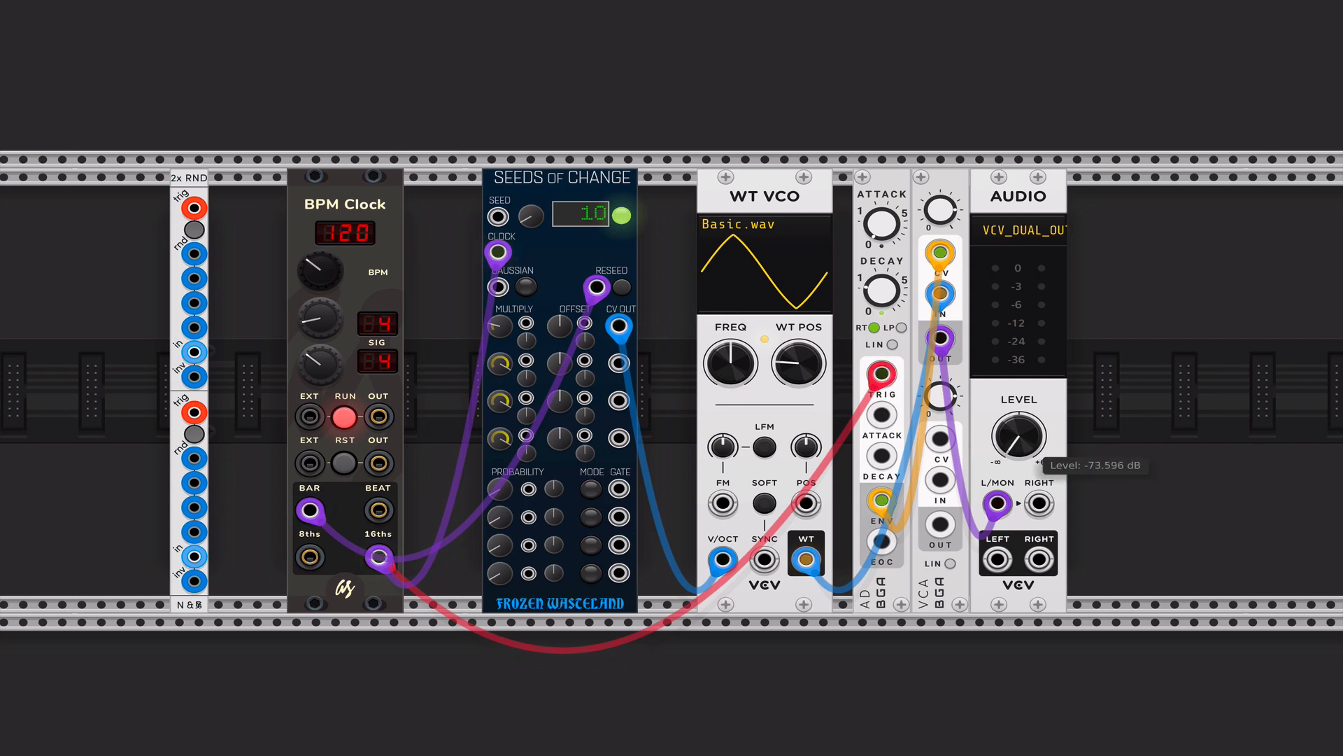
left_click_drag(1016, 443, 1022, 465)
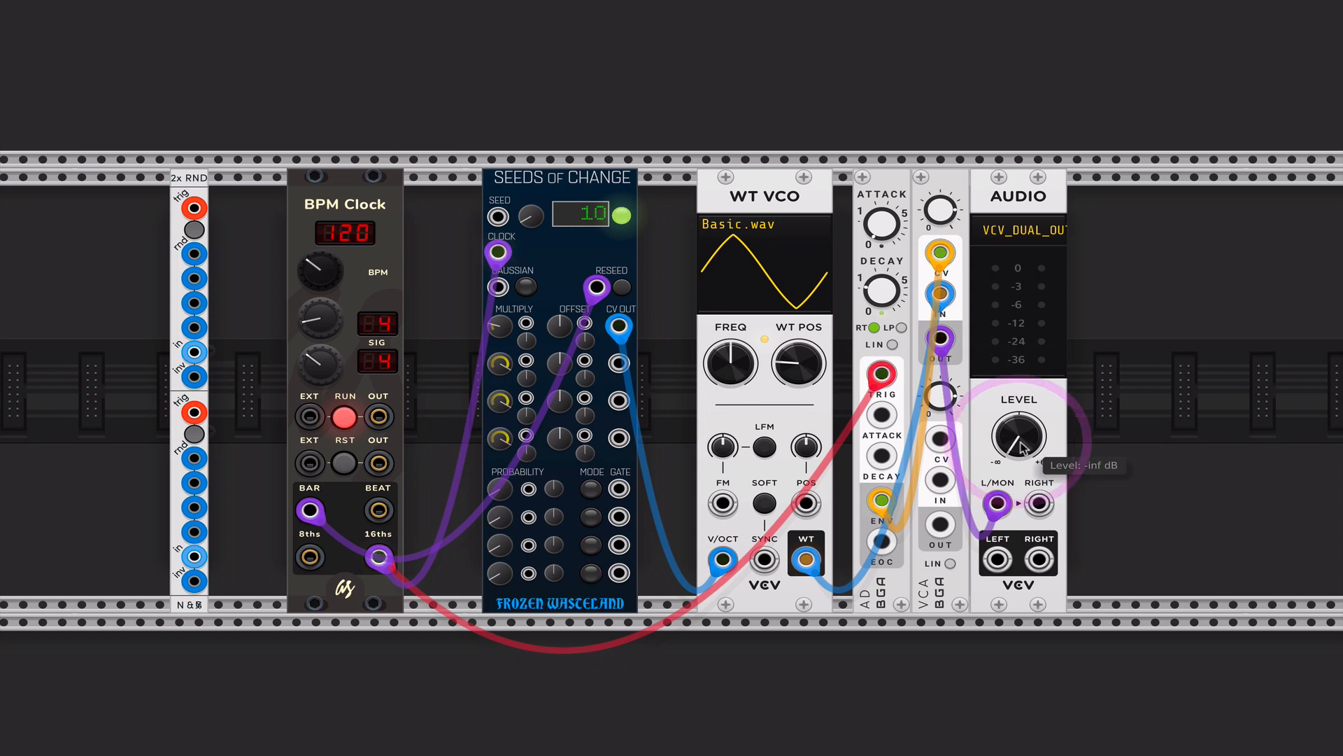
Shift Seeds of Change away from WT VCO to make room, search the module library for "quan", and add the QNT quantizer.
left_click_drag(570, 185, 551, 186)
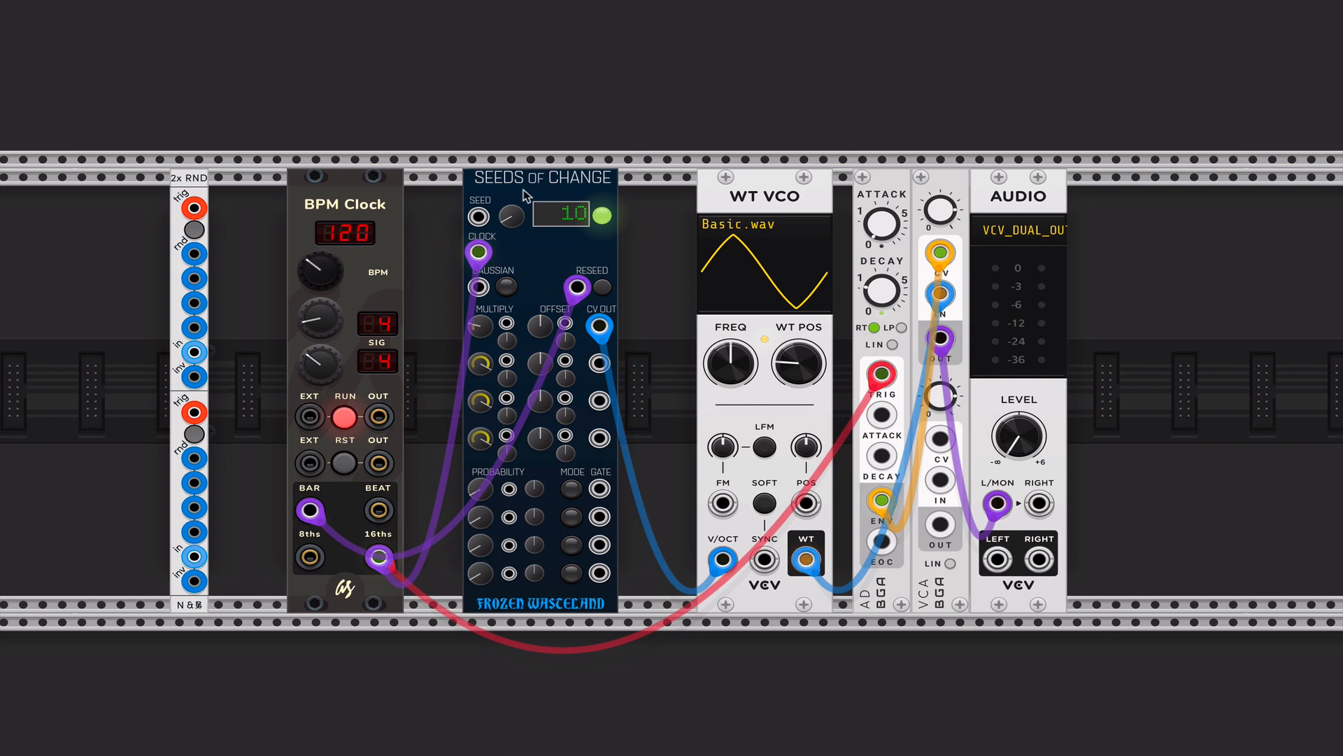
right_click(128, 276)
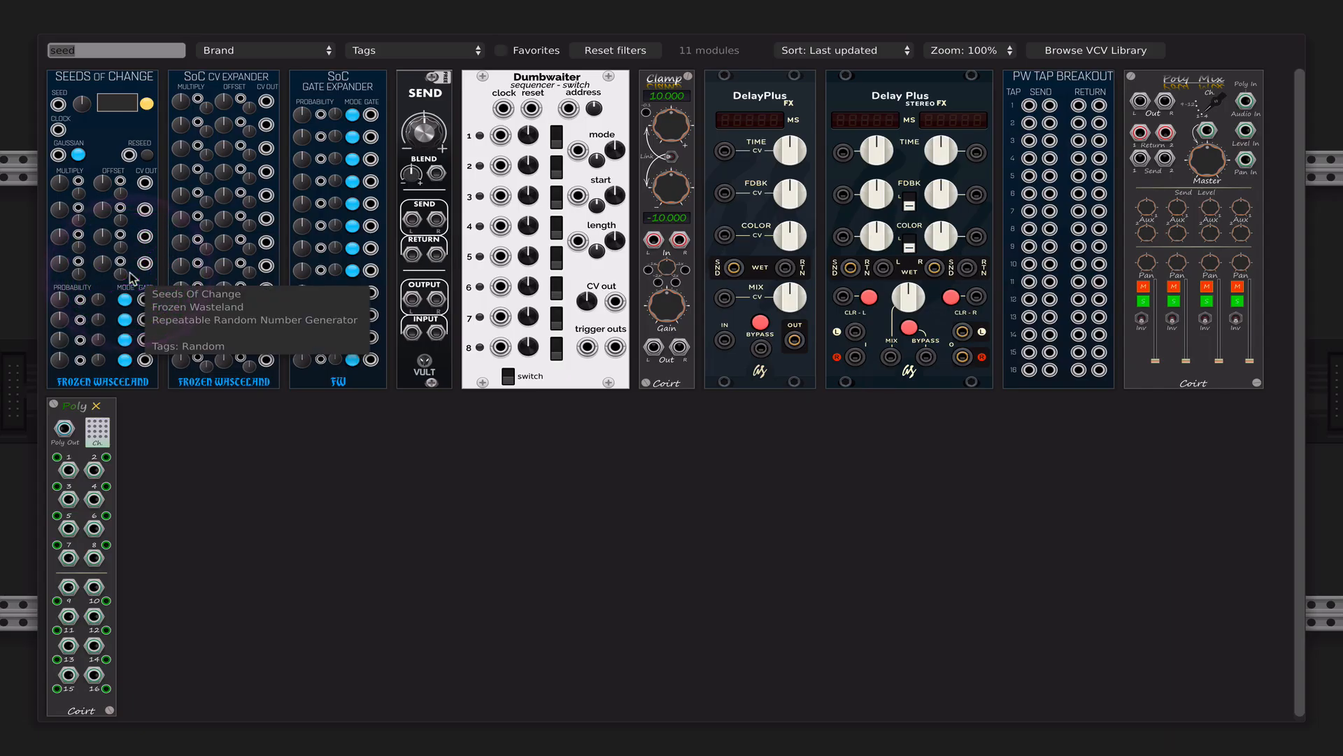
type("qnt")
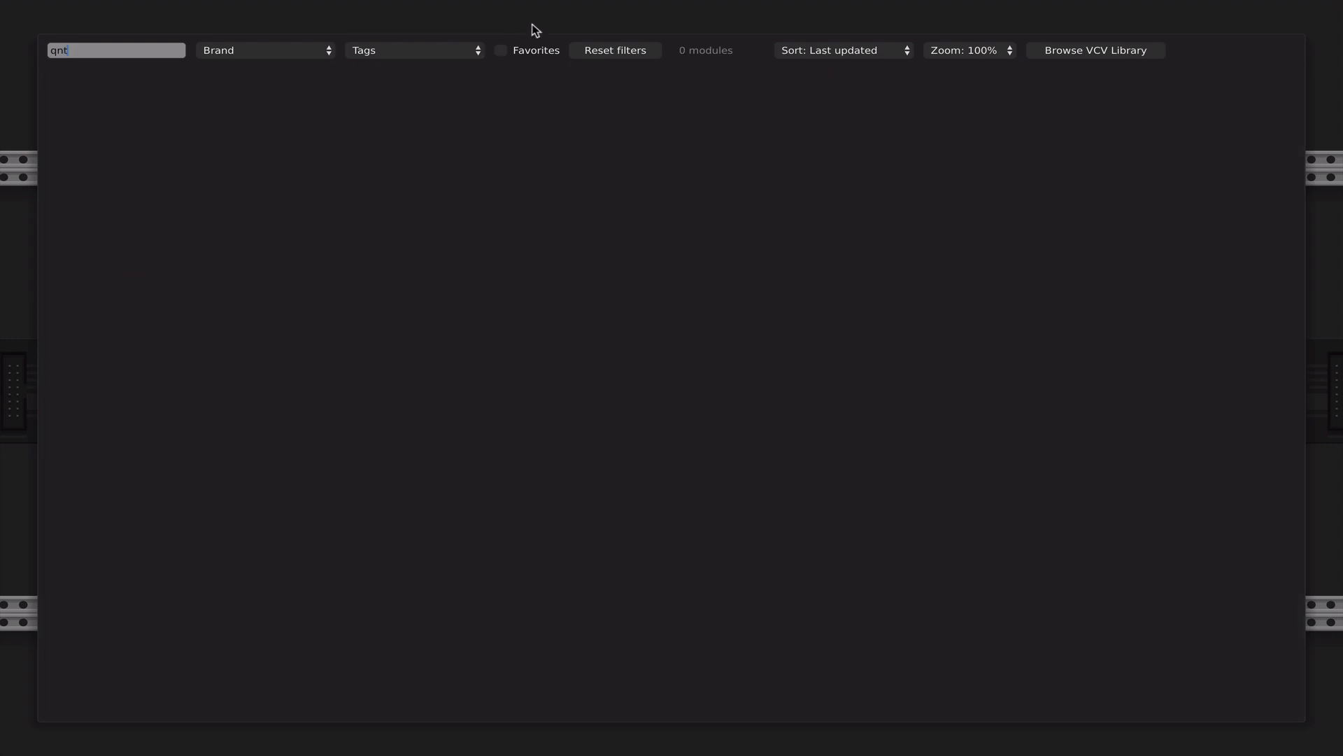
left_click(595, 50)
left_click(114, 49)
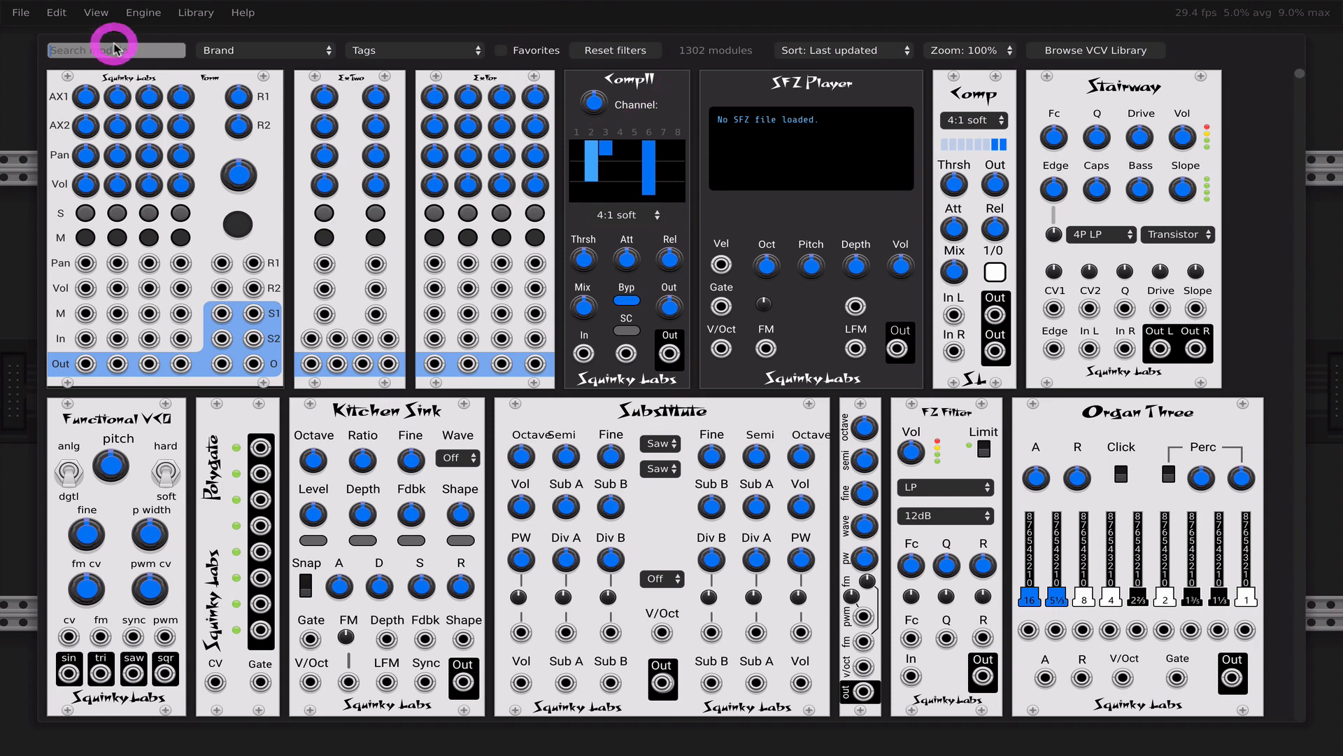
type("qua")
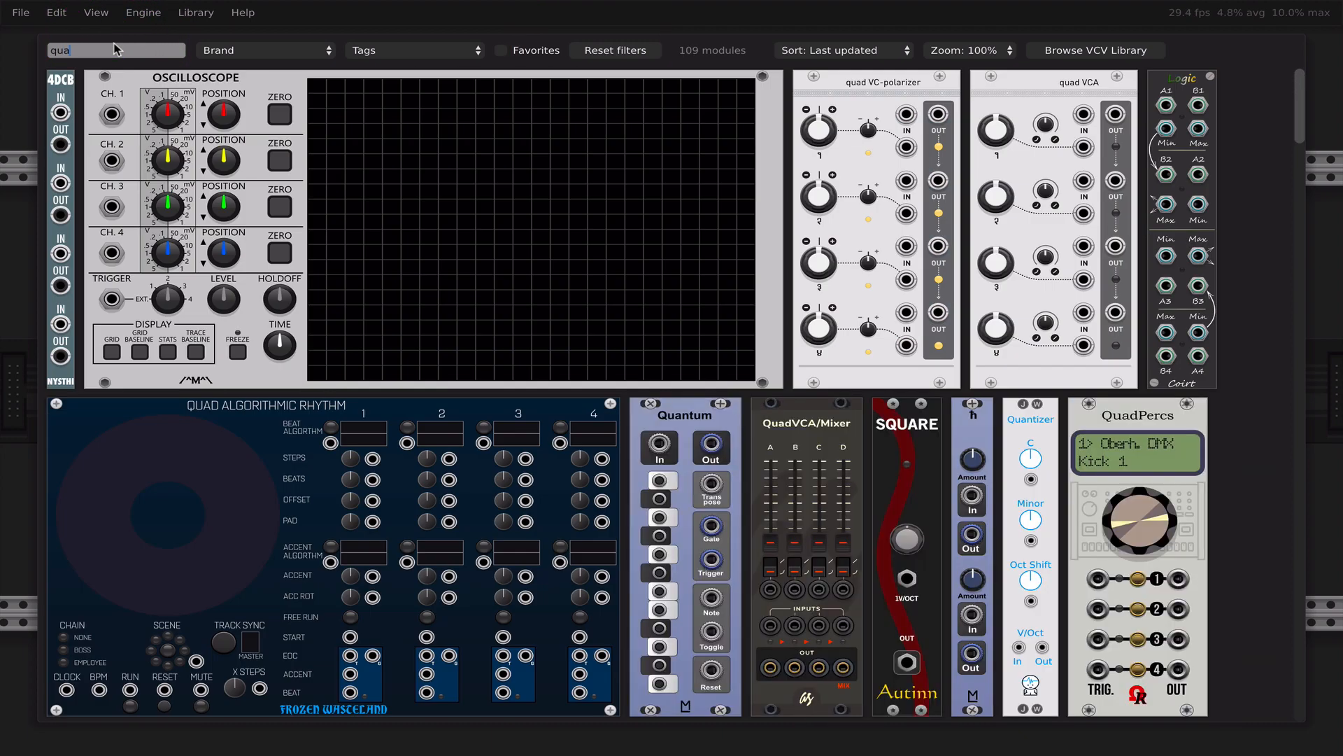
type("n")
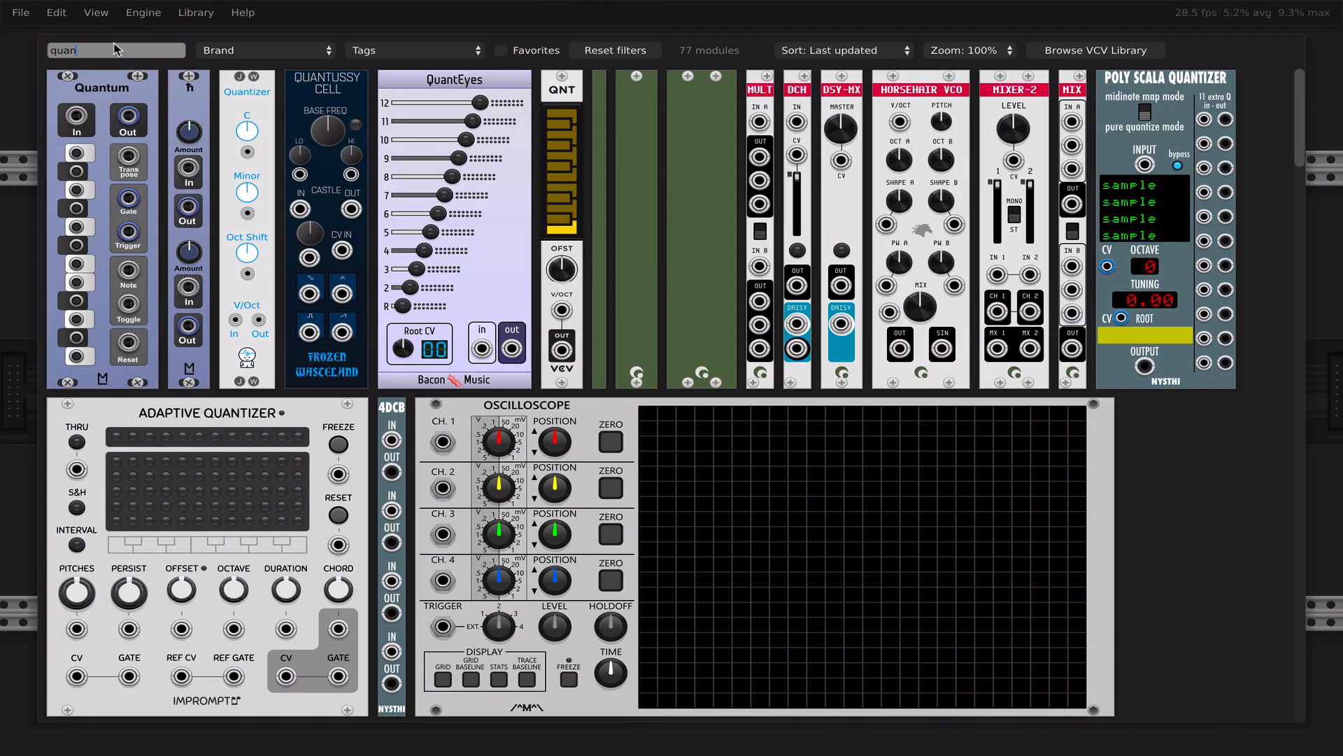
left_click(563, 101)
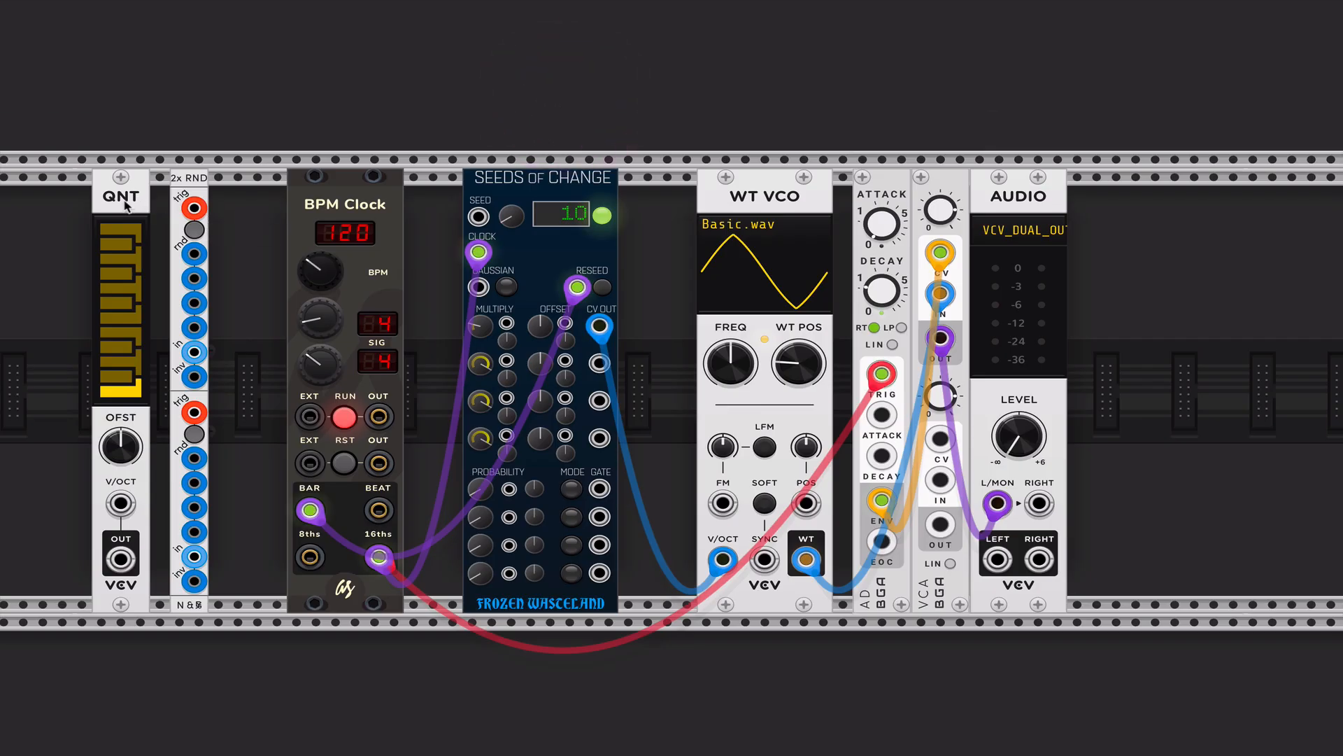
Place QNT directly before WT VCO and route Seeds of Change's first CV output through QNT into WT VCO's V/OCT input.
left_click_drag(126, 203, 683, 248)
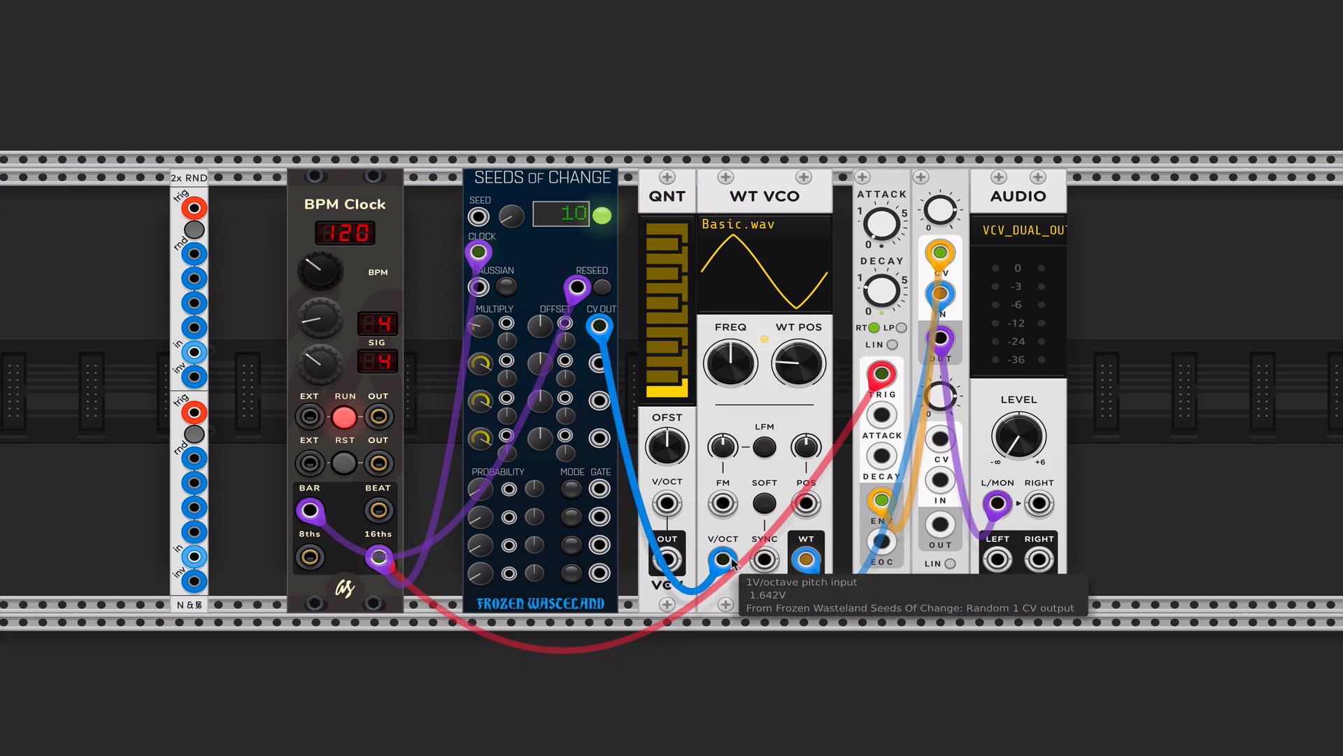
left_click_drag(732, 563, 659, 510)
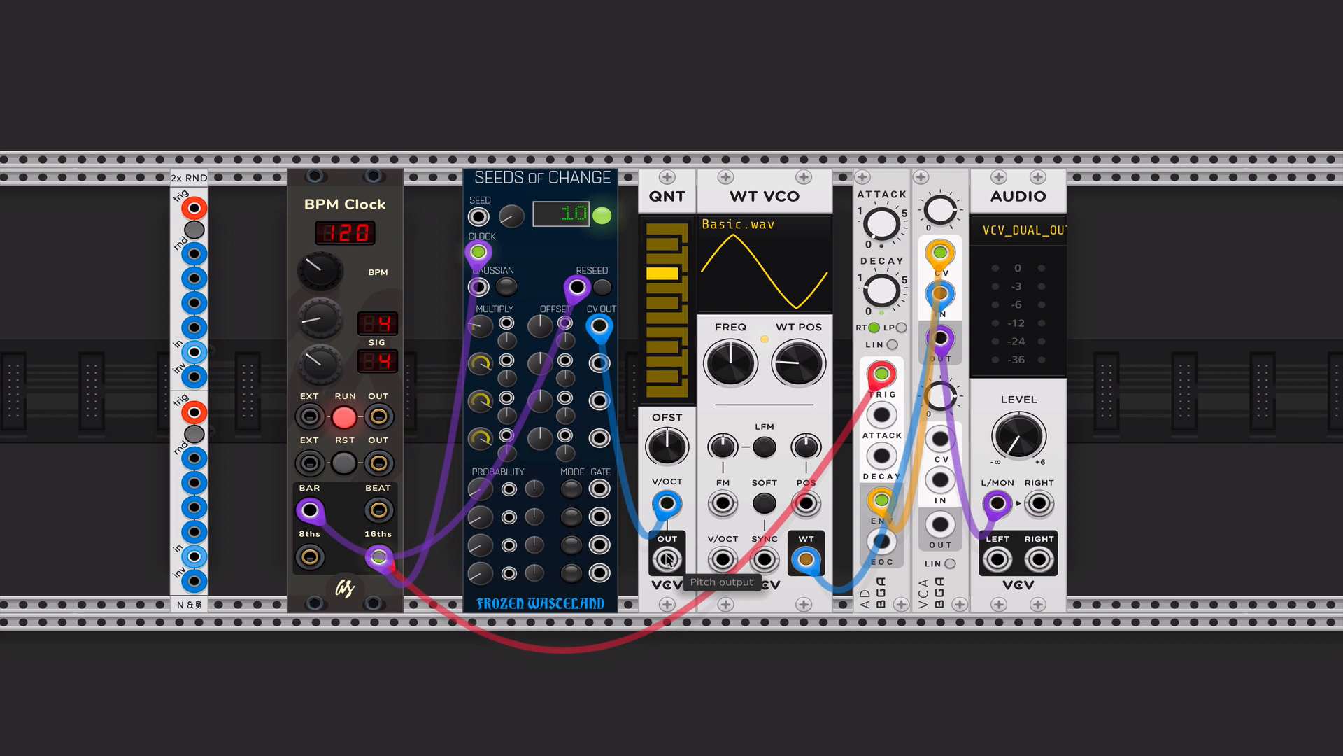
left_click_drag(667, 559, 722, 559)
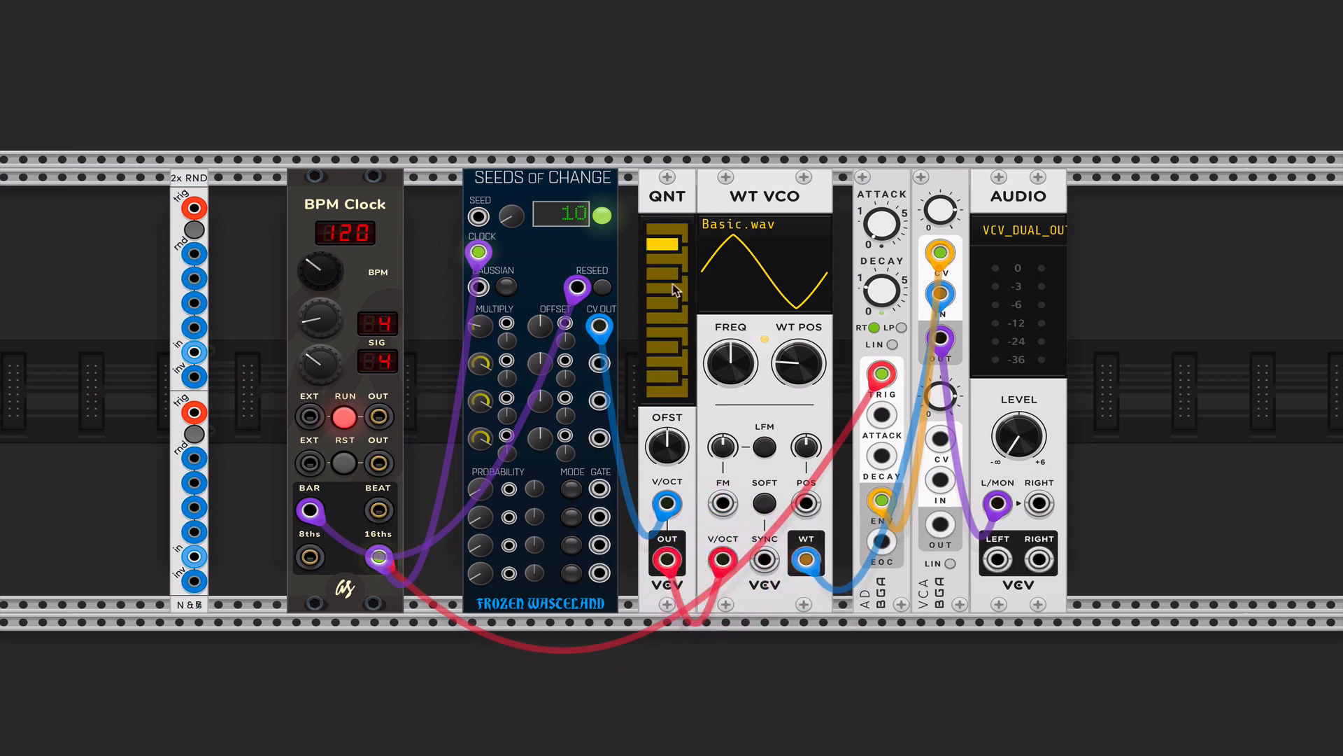
Disable all white-key notes in QNT, keeping only the five black keys, and briefly raise the Audio level to audition the quantized melody.
left_click(681, 230)
left_click(682, 257)
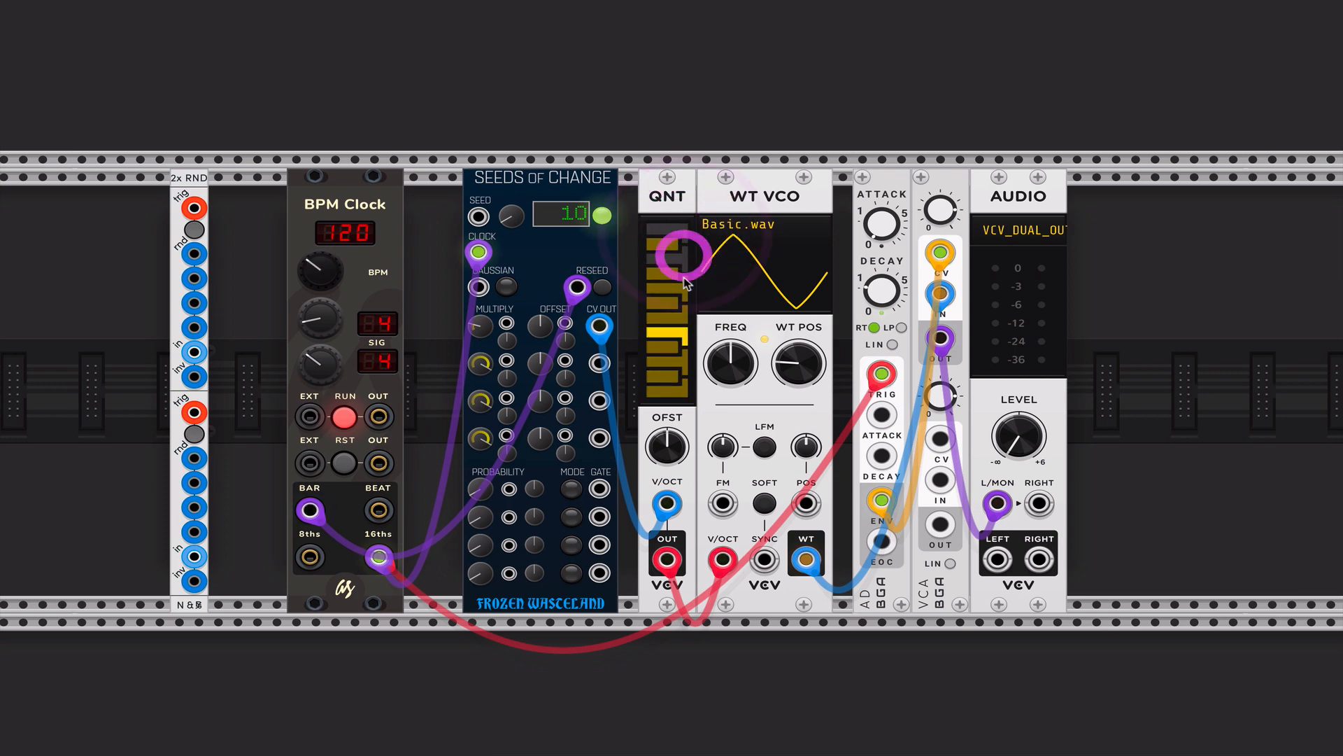
left_click(683, 285)
left_click(683, 316)
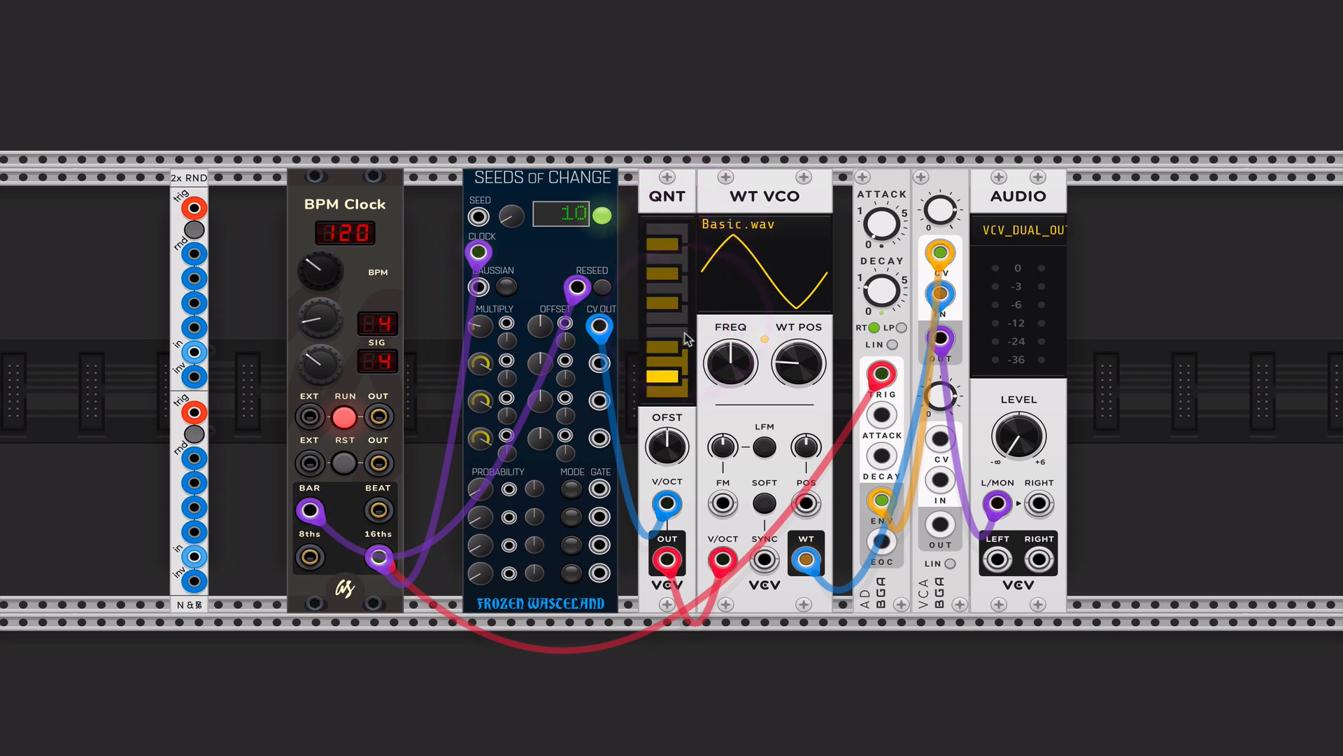
left_click(685, 330)
left_click(683, 359)
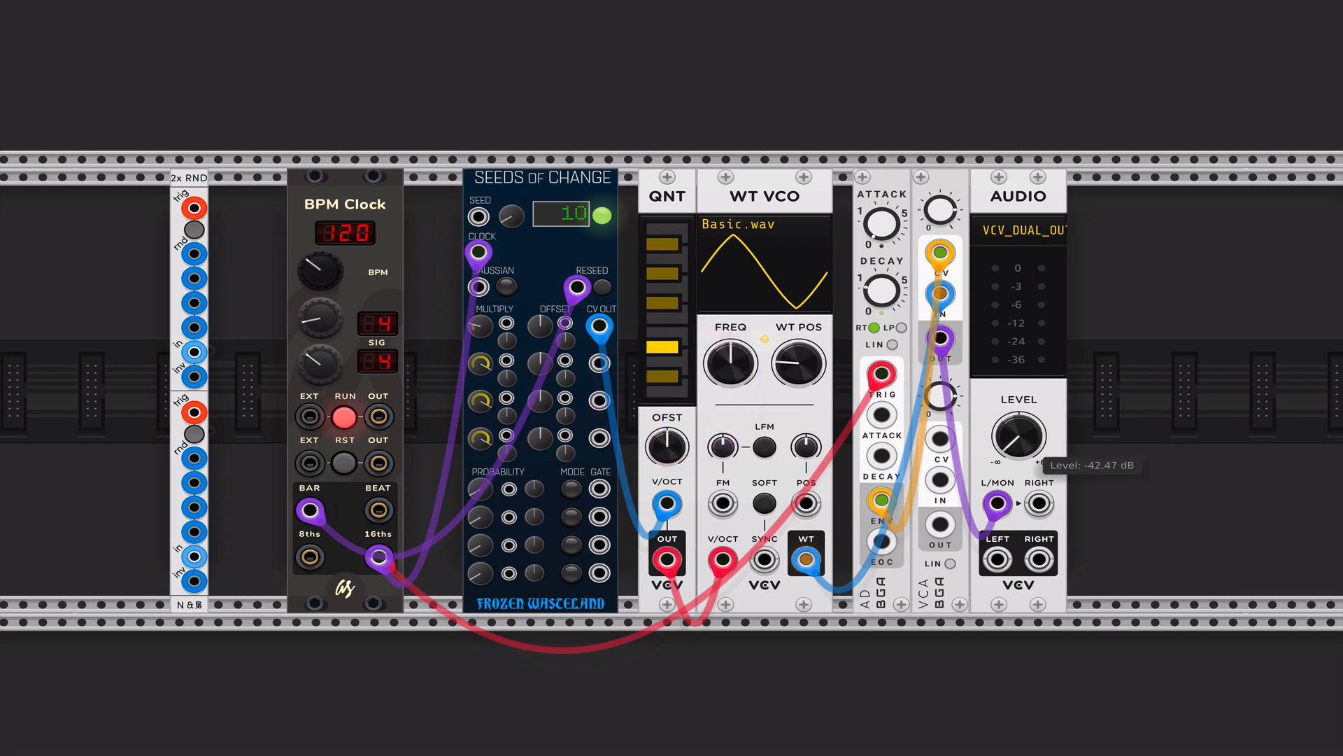
mouse_move(1044, 434)
left_mouse_down()
mouse_move(1044, 482)
mouse_move(1044, 462)
mouse_move(1022, 446)
left_mouse_up()
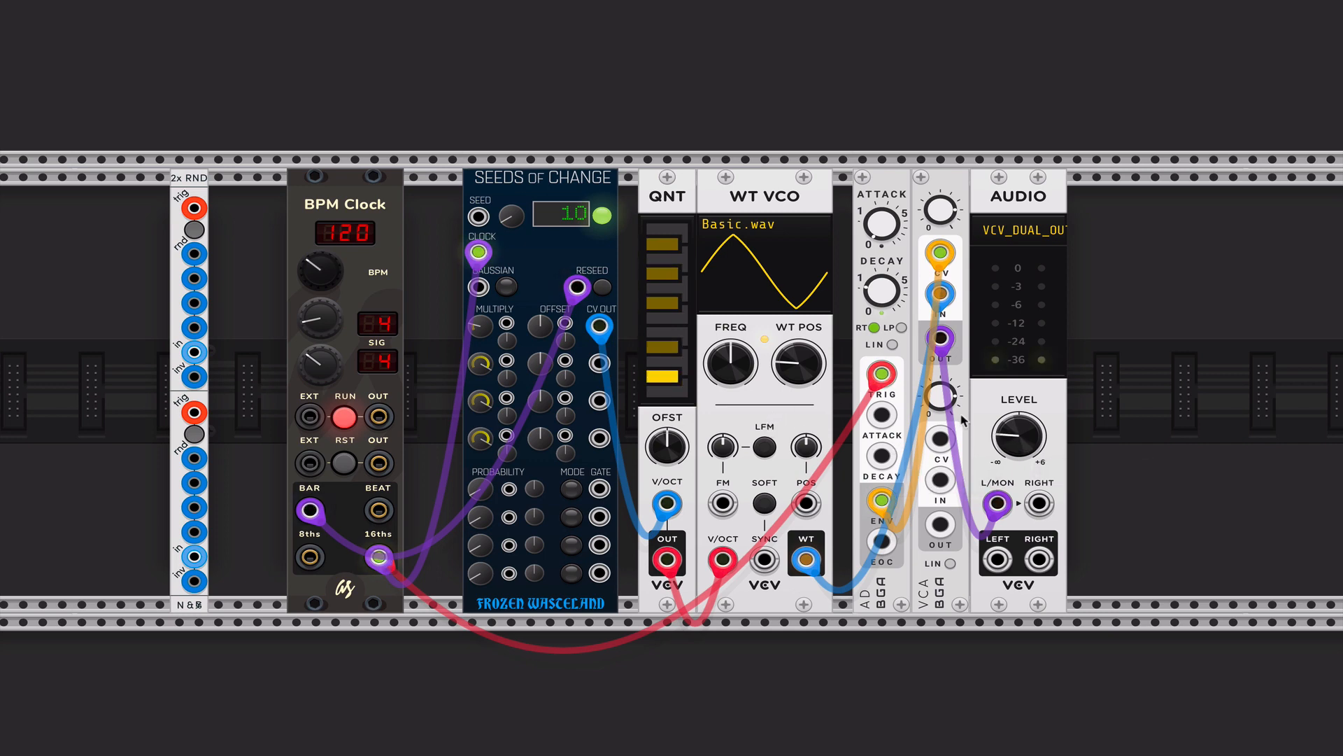
left_click_drag(1033, 430, 1033, 434)
Close the gaps in the rack by lining up BPM Clock, QNT, WT VCO, the envelope, VCA and Audio modules around Seeds of Change.
left_click_drag(376, 193, 435, 194)
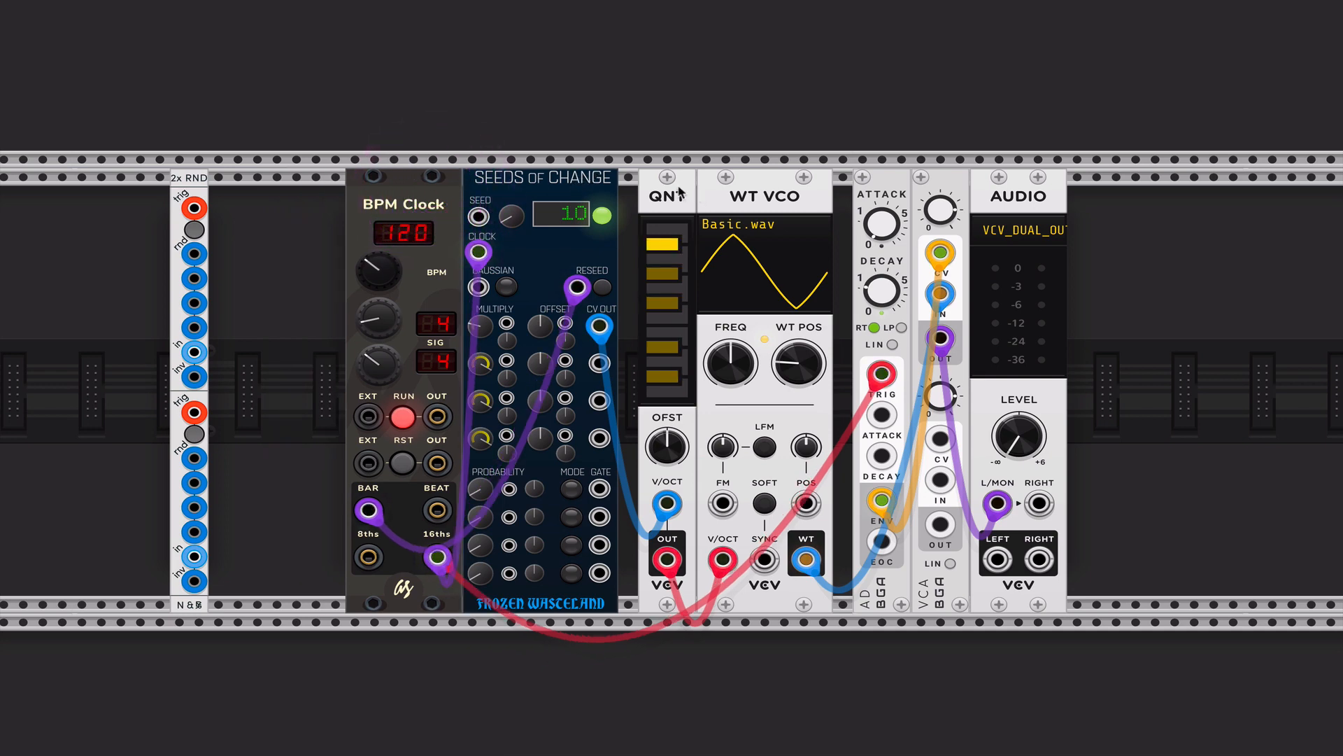
left_click_drag(652, 193, 633, 192)
left_click_drag(727, 189, 707, 189)
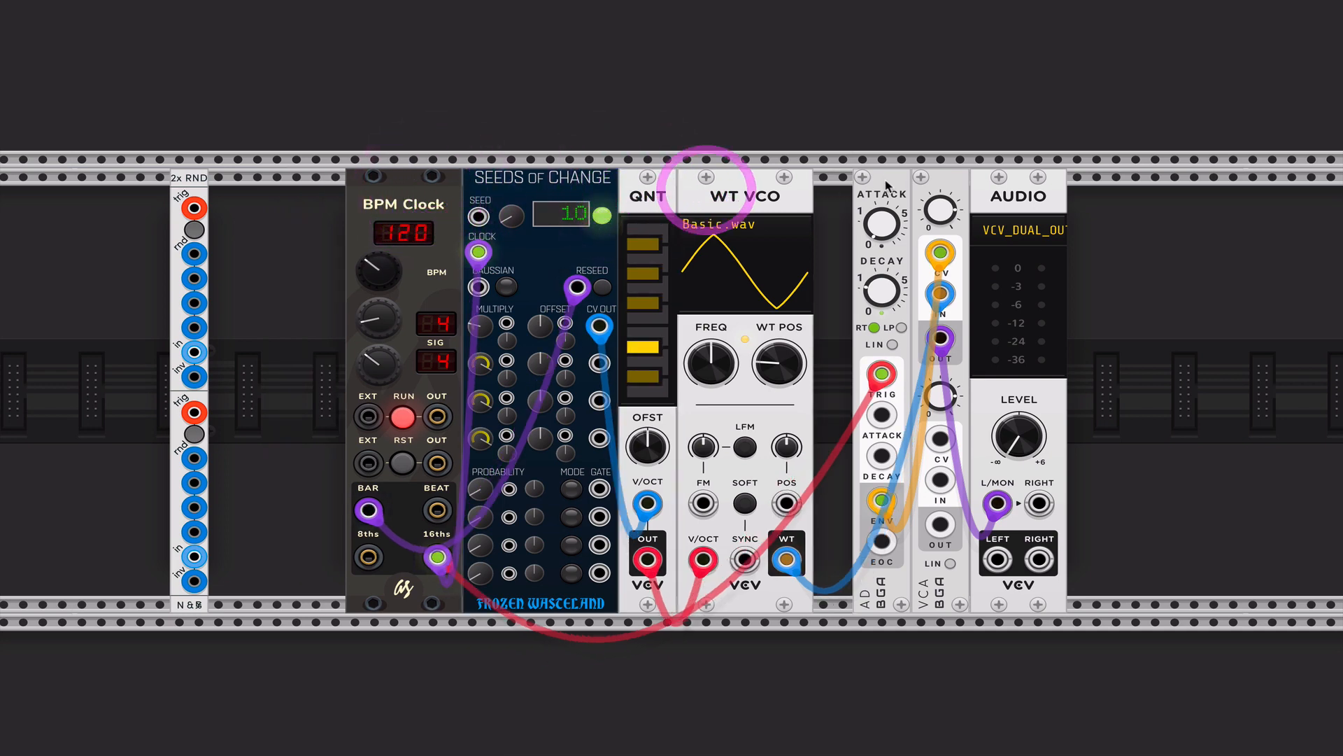
left_click_drag(864, 185, 825, 185)
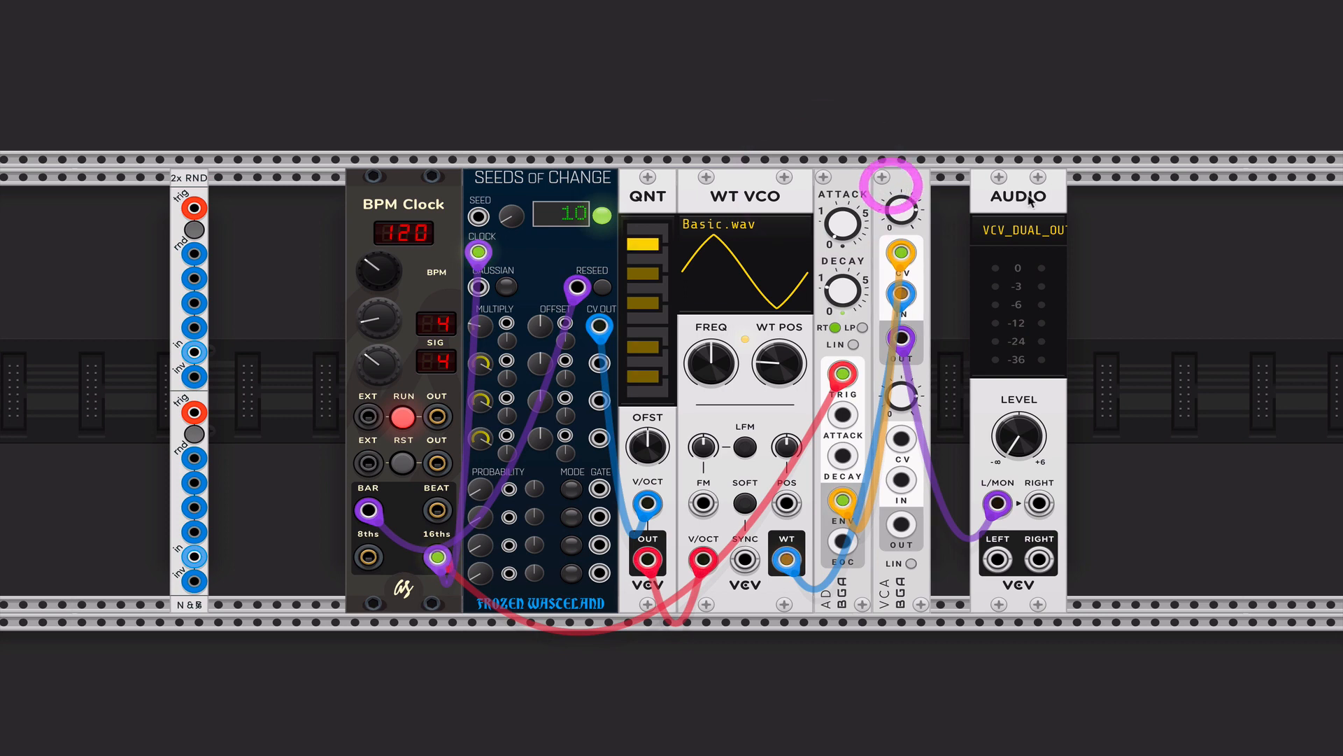
left_click_drag(1029, 200, 939, 203)
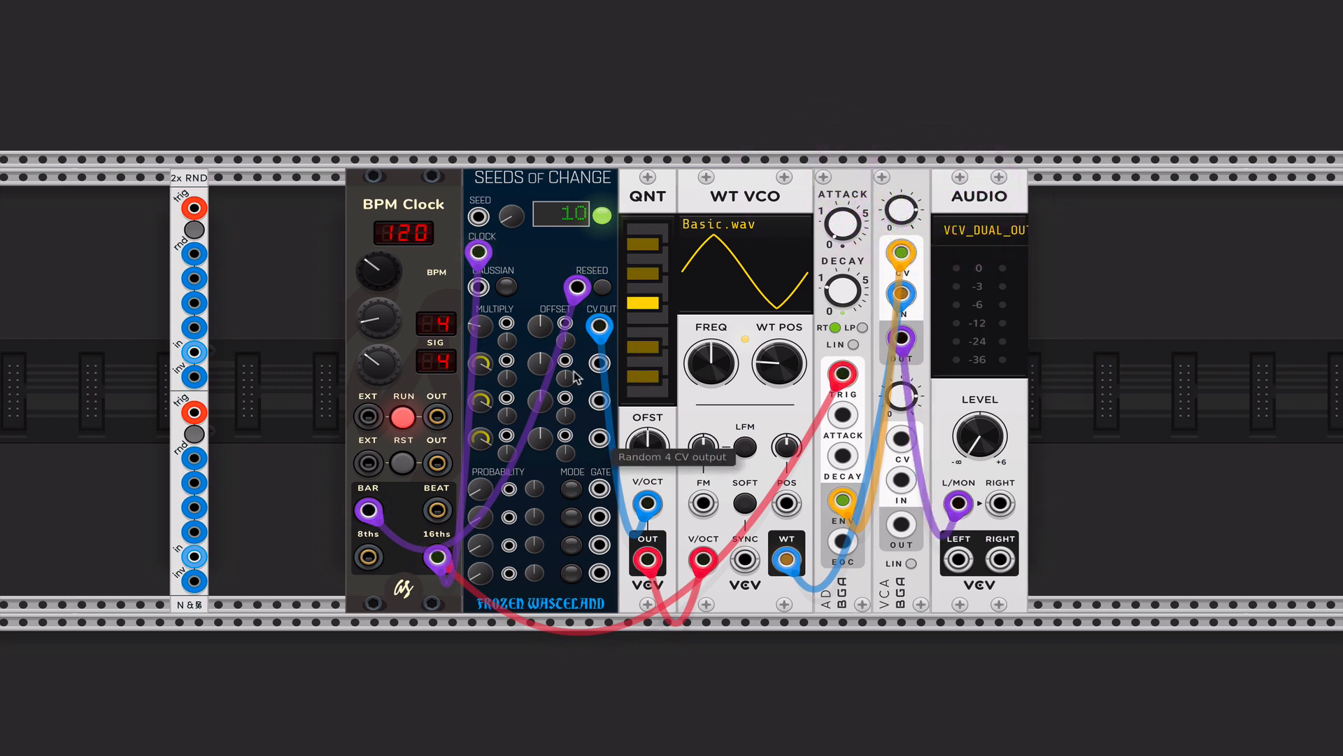
Audition other seeds on Seeds of Change with the Audio level at about -15.3 dB, settle on seed 4612, and turn the level down.
mouse_move(992, 435)
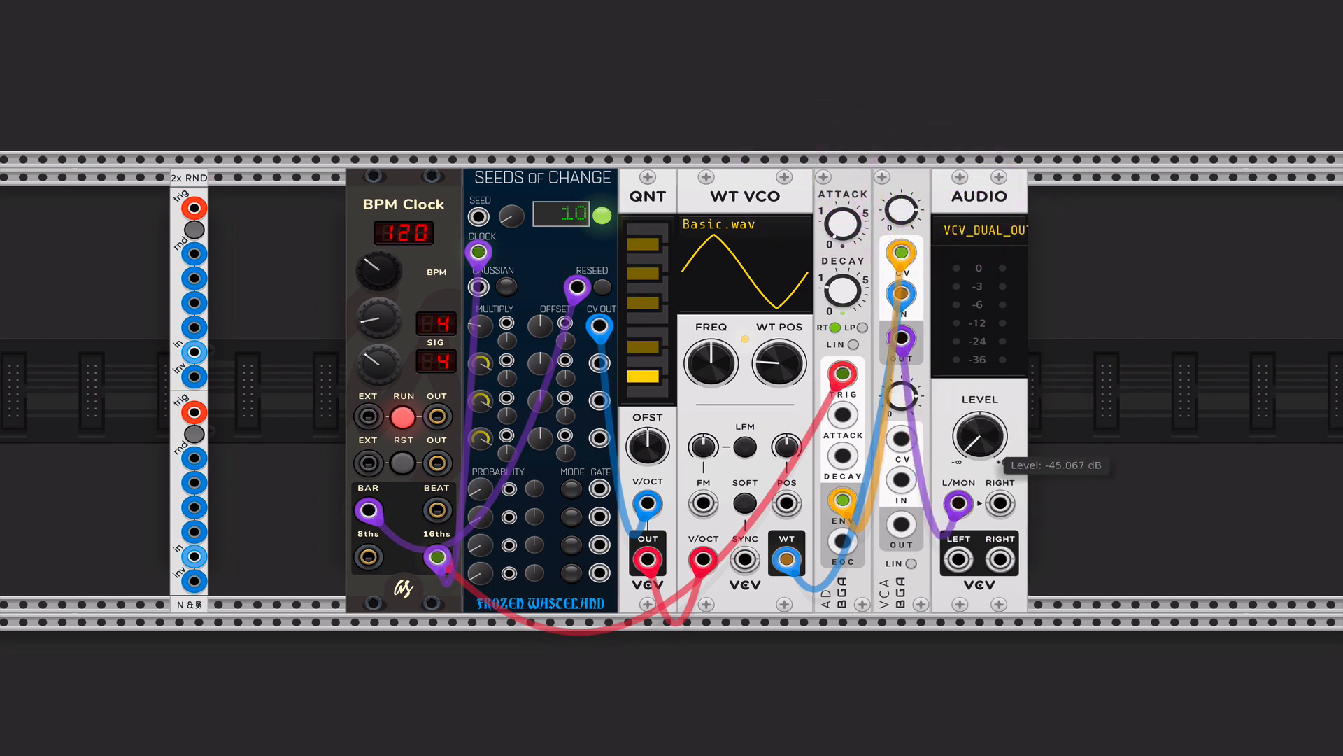
left_click_drag(980, 435, 979, 428)
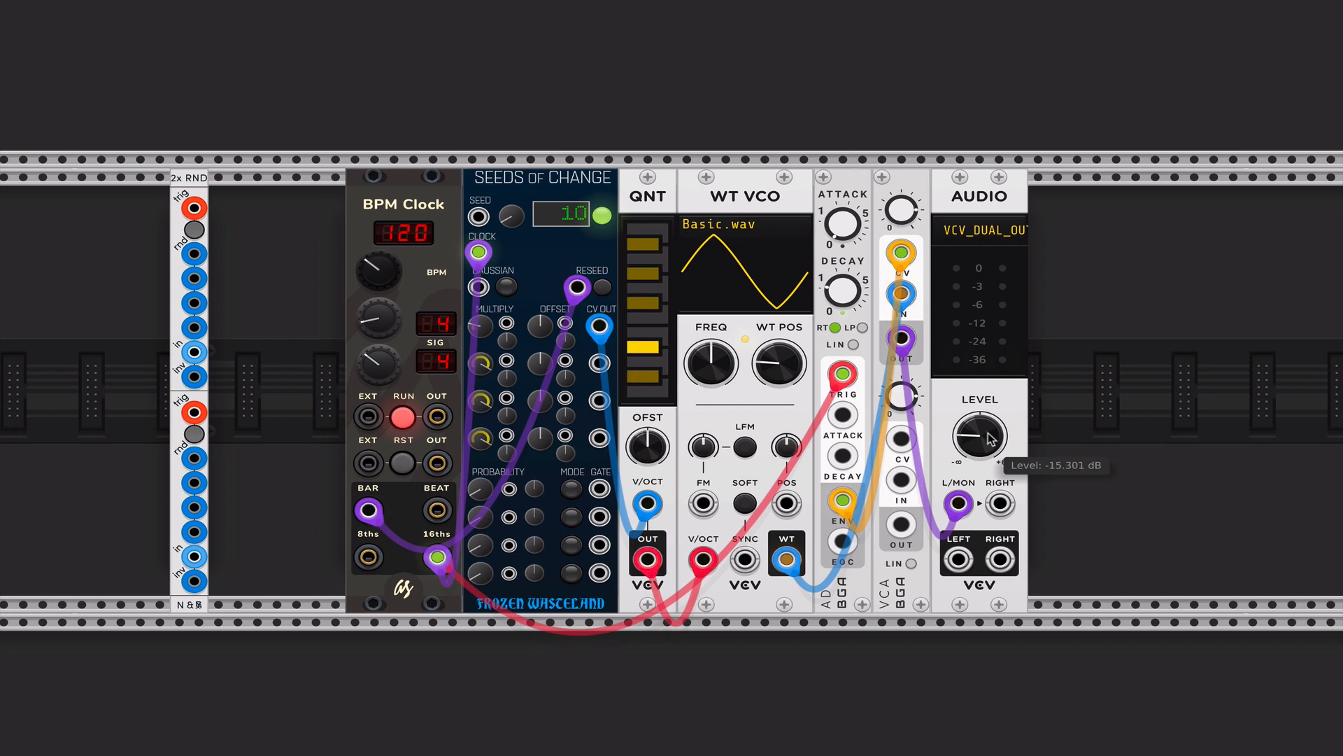
mouse_move(509, 219)
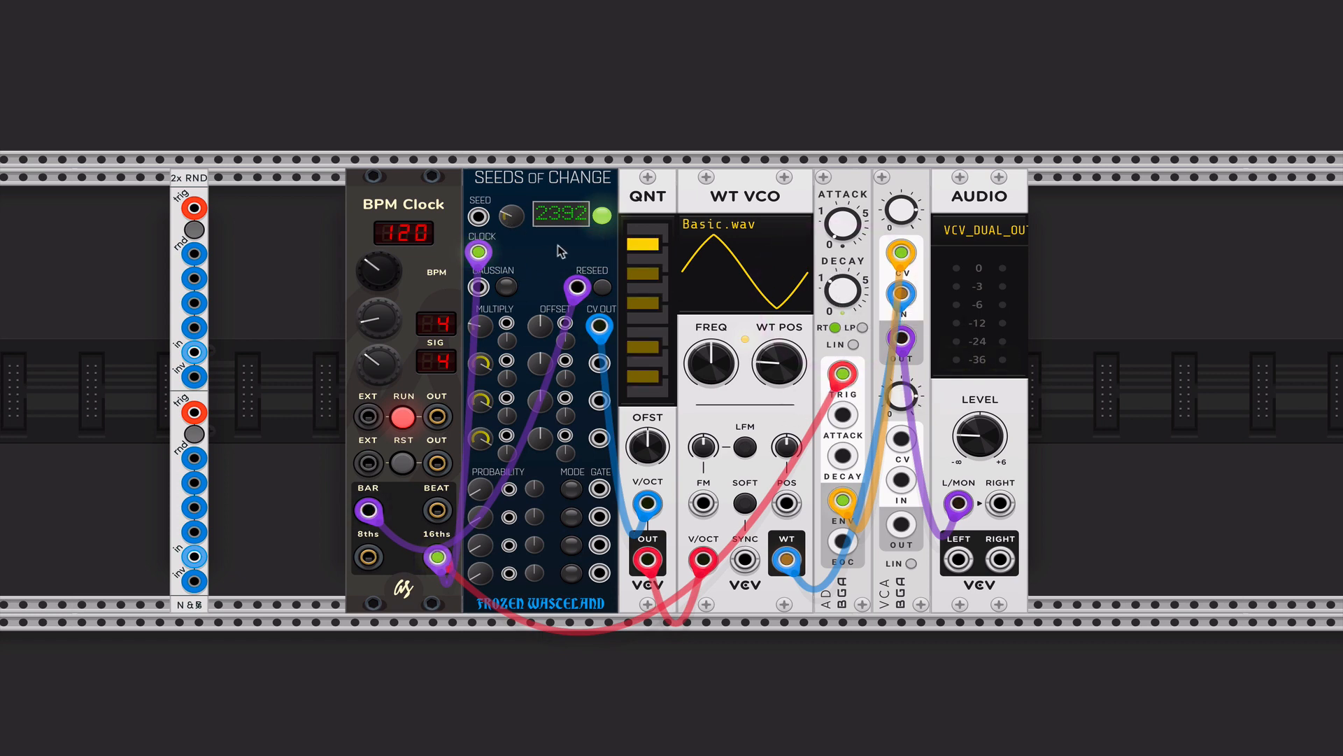
left_click_drag(511, 218, 513, 221)
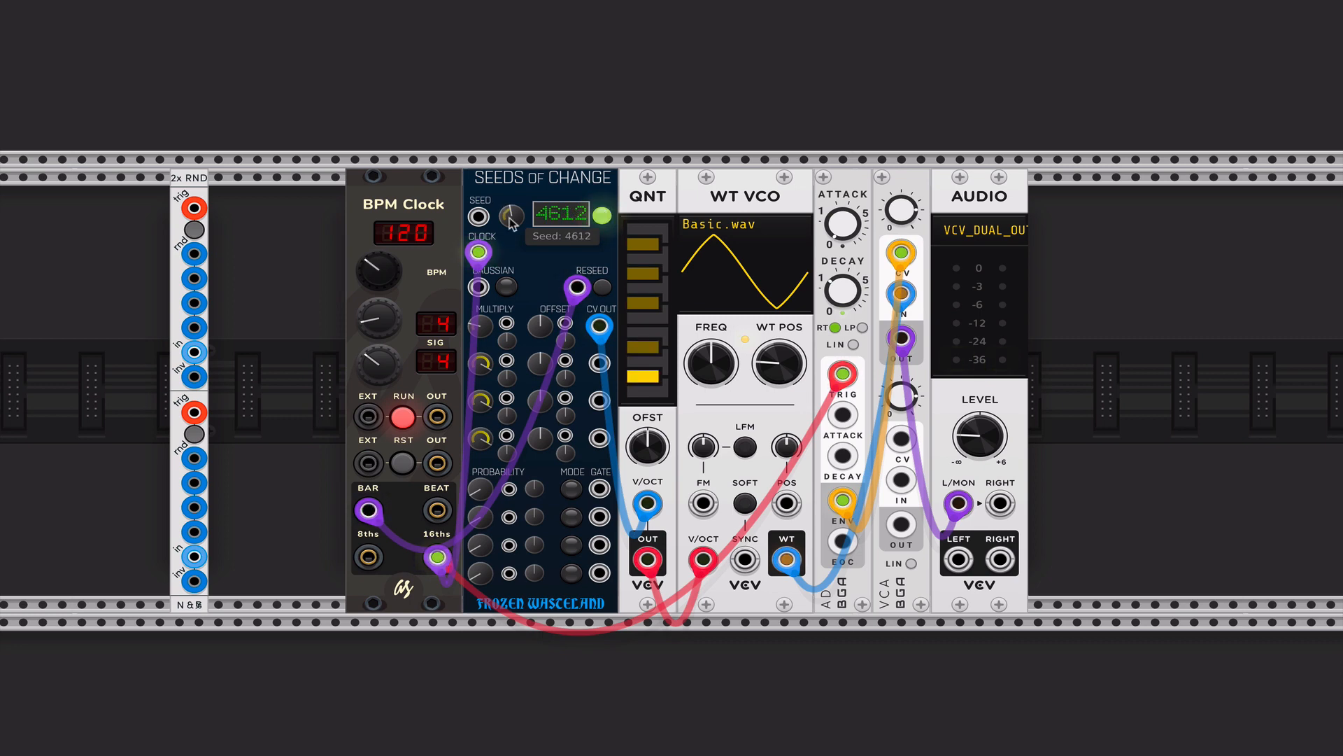
left_click_drag(979, 435, 978, 440)
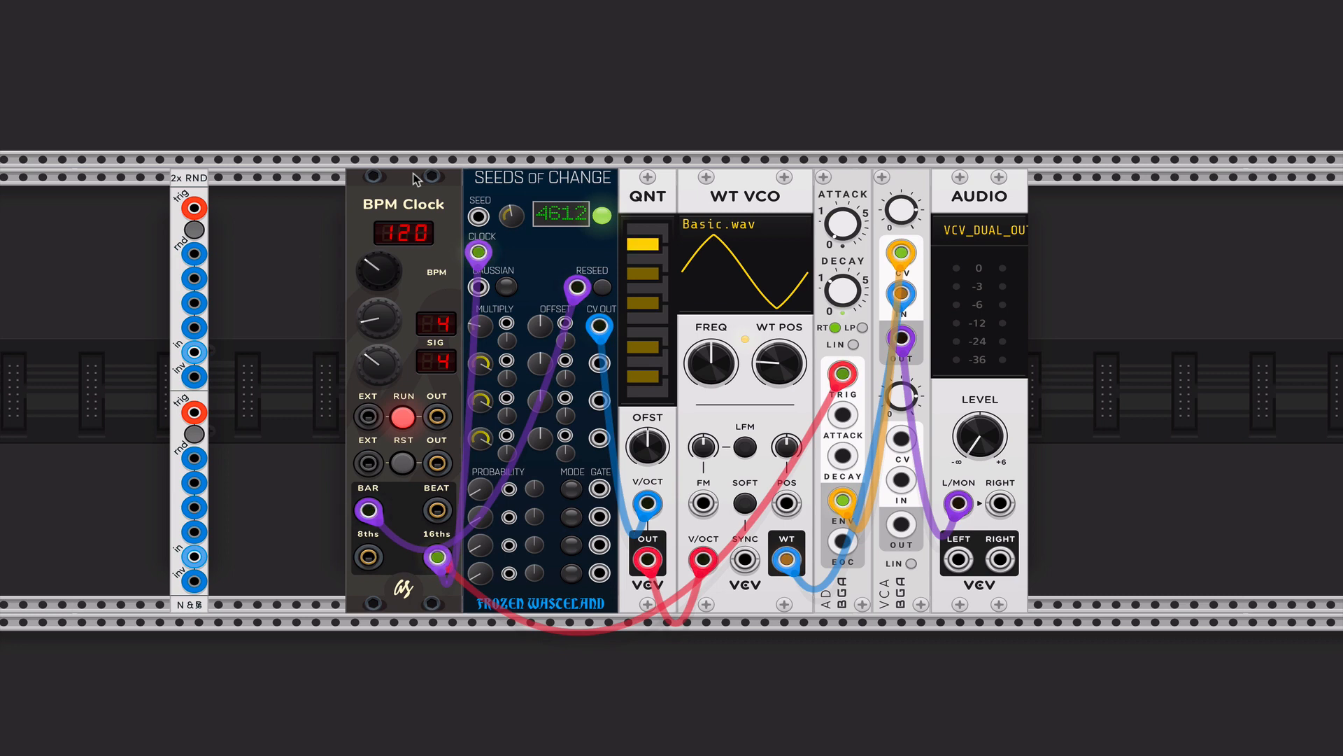
Make room by shifting 2x RND and BPM Clock, and add a Shifting Clock Divider CV module between BPM Clock and Seeds of Change.
left_click_drag(208, 187, 129, 183)
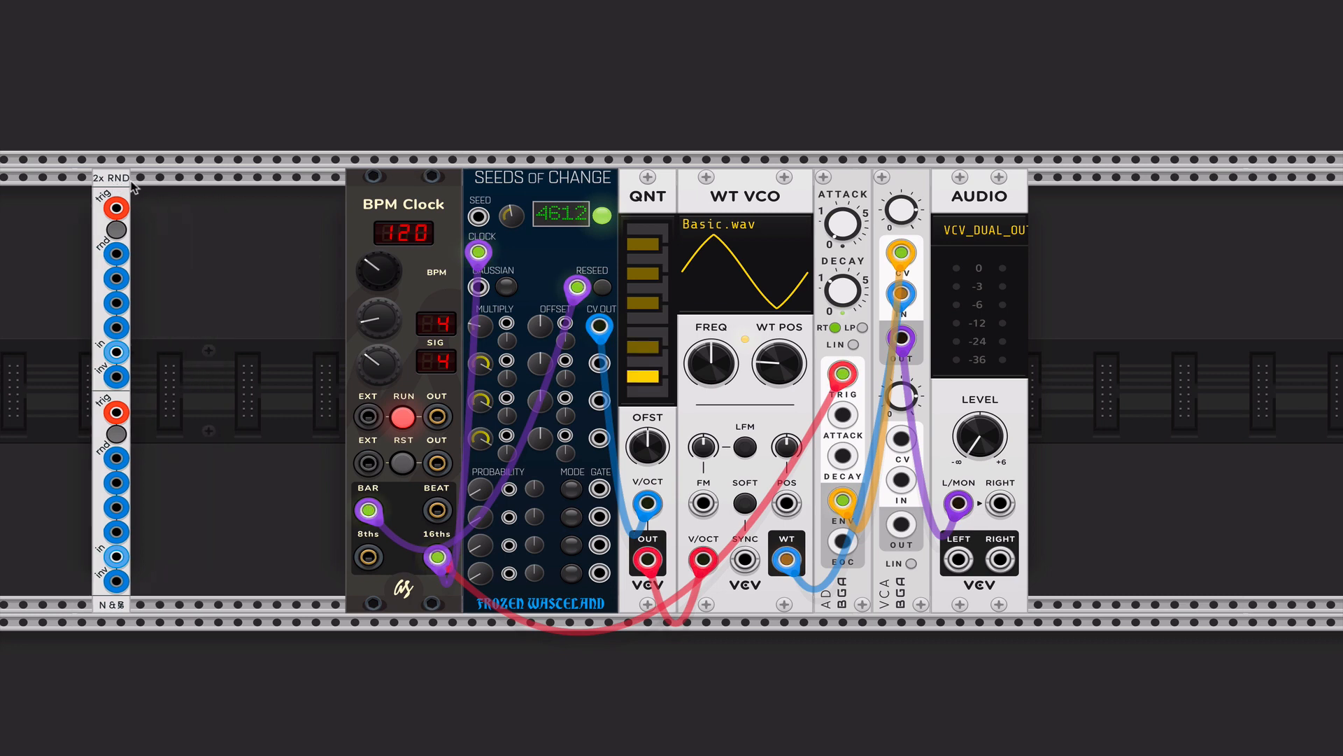
left_click_drag(426, 183, 323, 193)
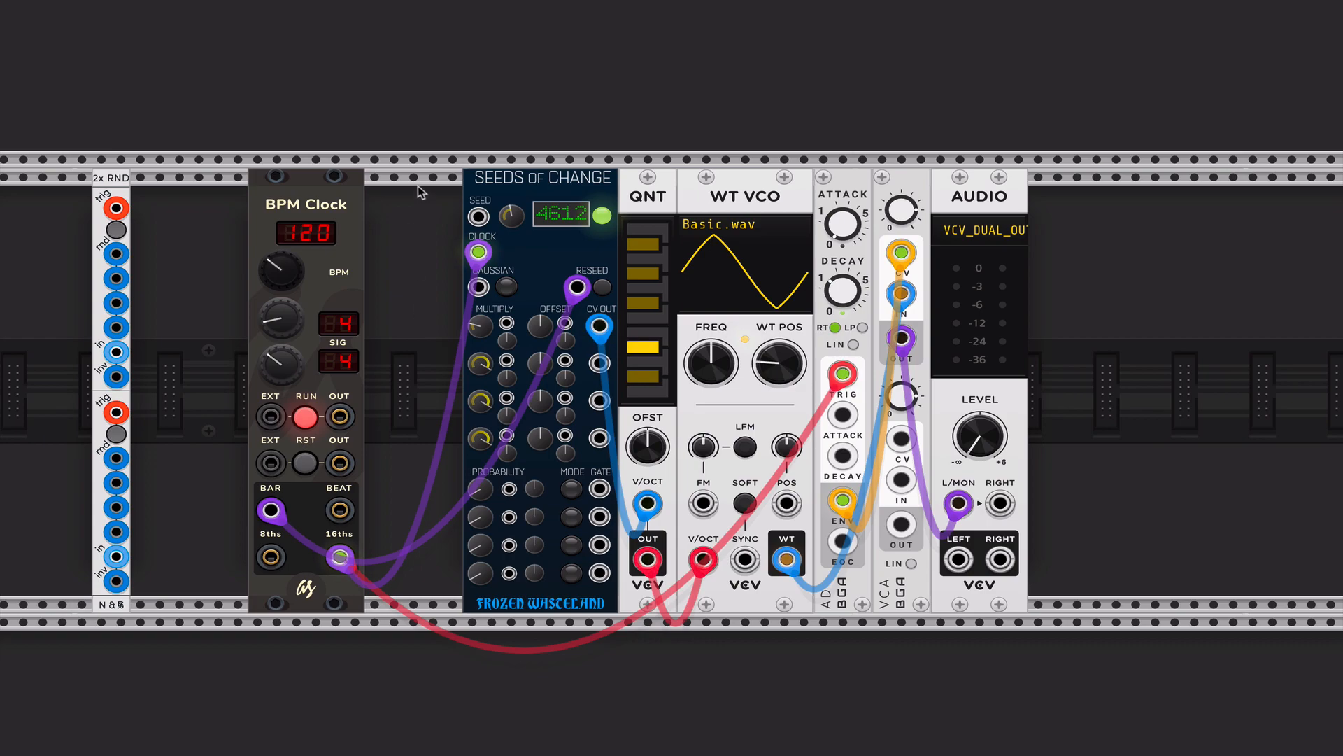
right_click(430, 98)
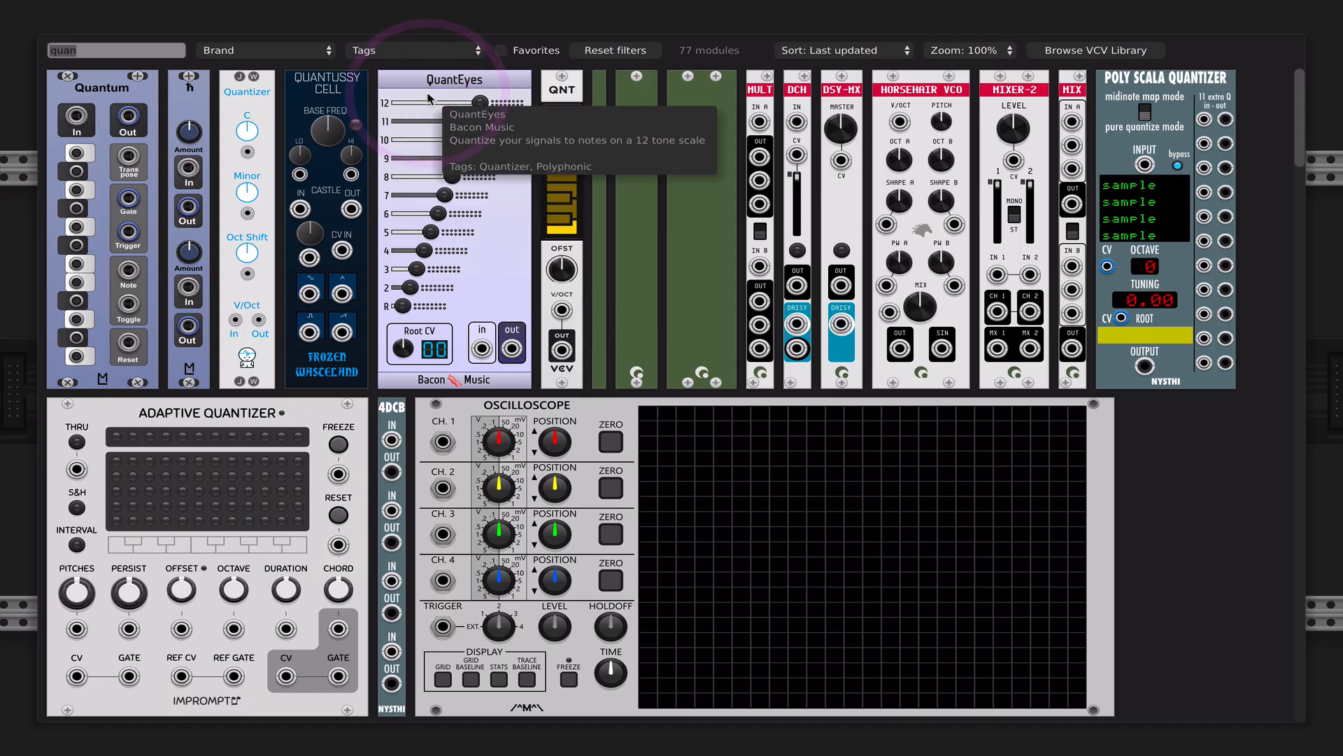
type("div")
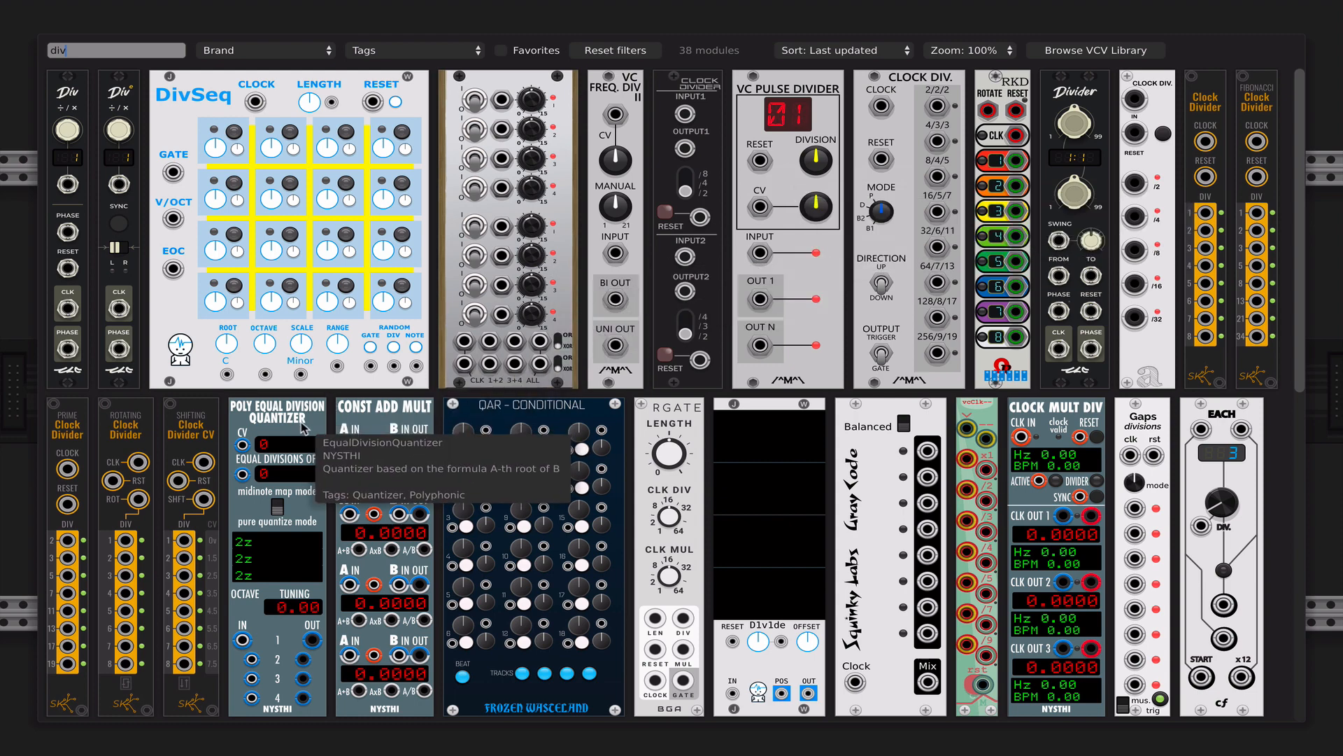
left_click(205, 441)
left_click_drag(414, 132, 402, 418)
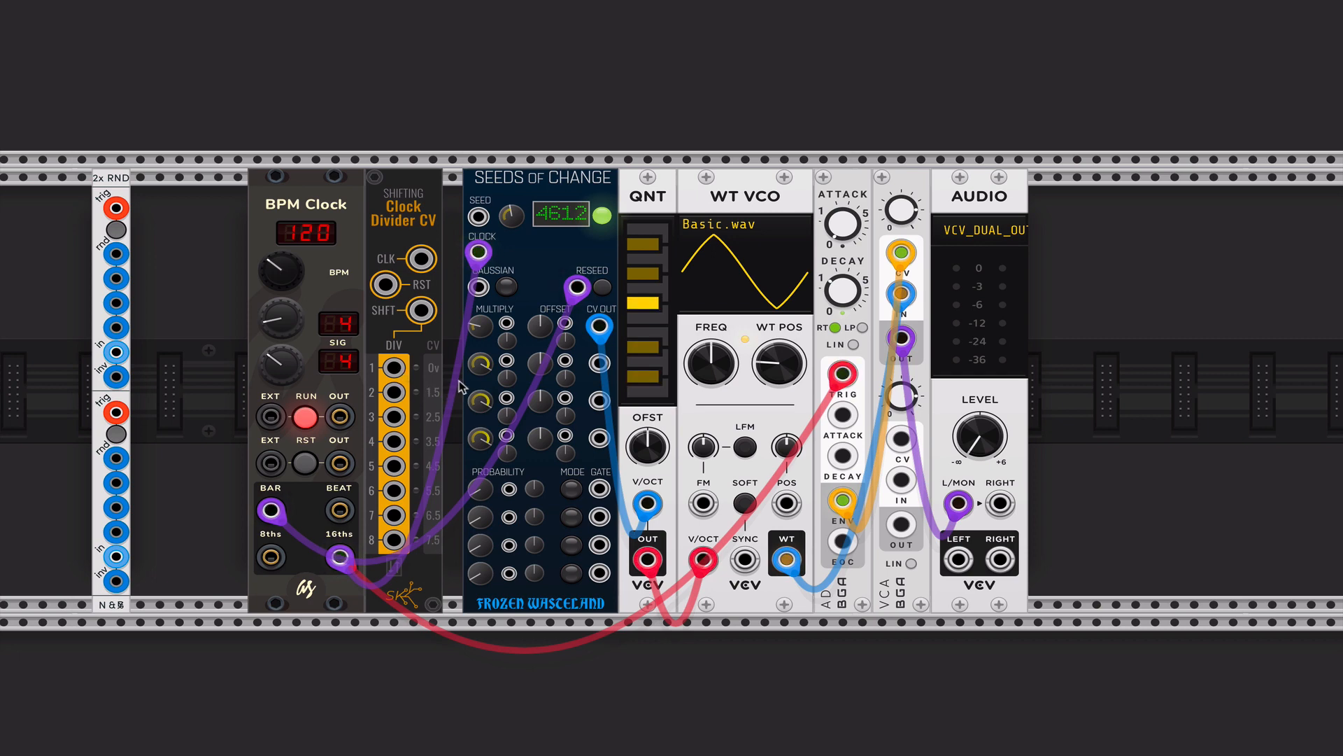
left_click_drag(329, 214, 250, 210)
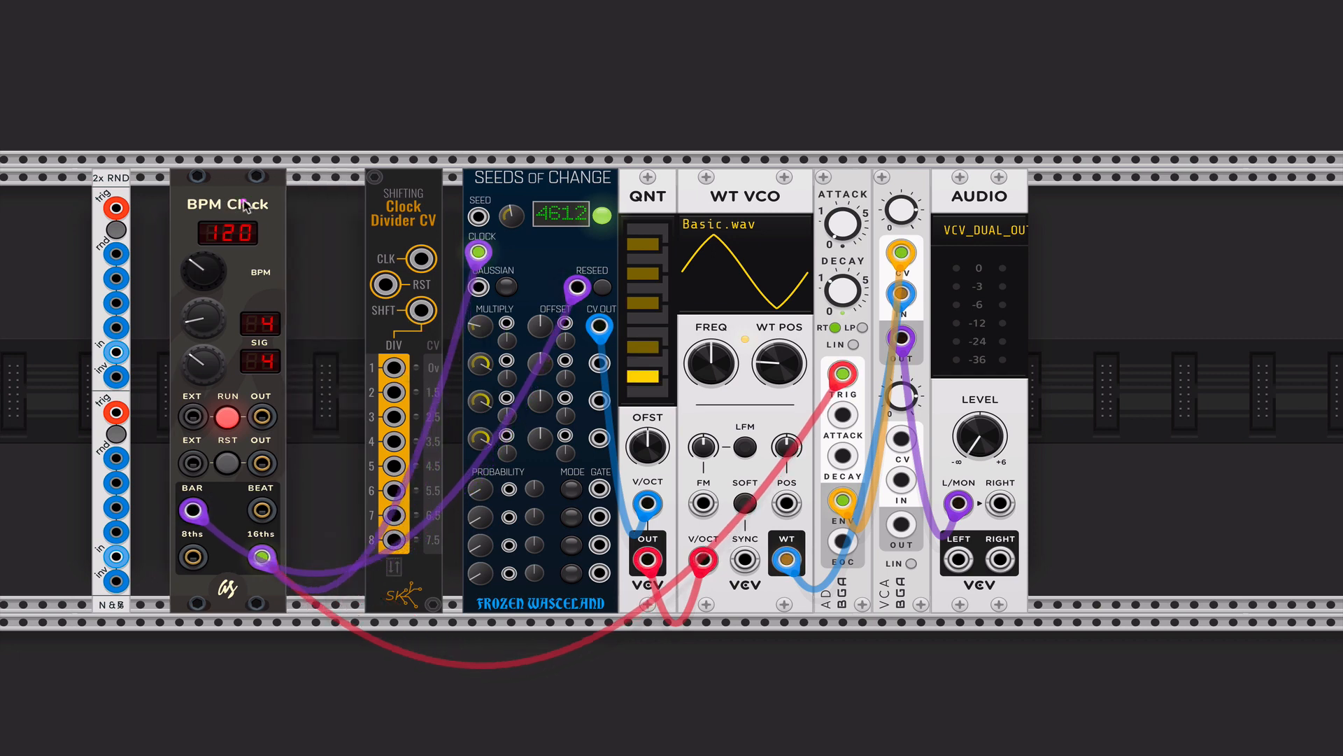
left_click_drag(397, 192, 371, 192)
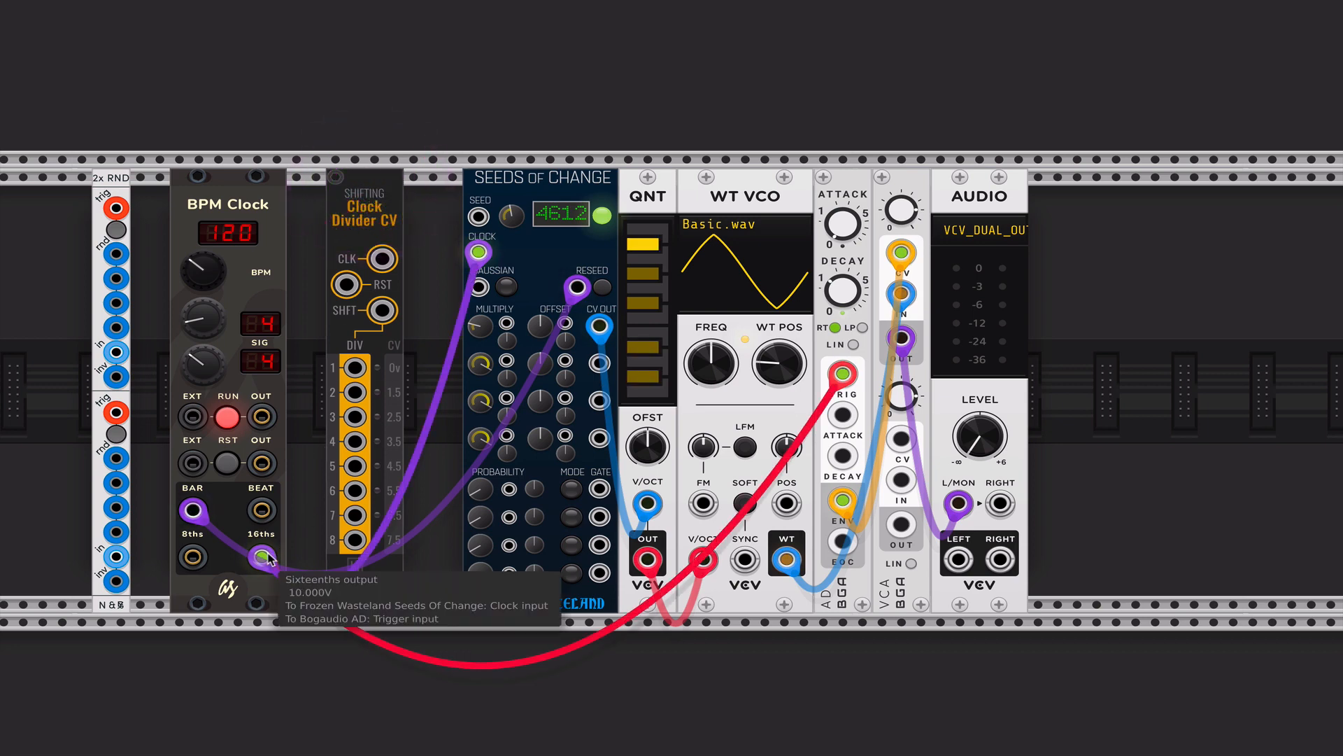
Patch BPM Clock's 16ths output into the CLK input of Shifting Clock Divider CV.
left_click_drag(265, 557, 383, 258)
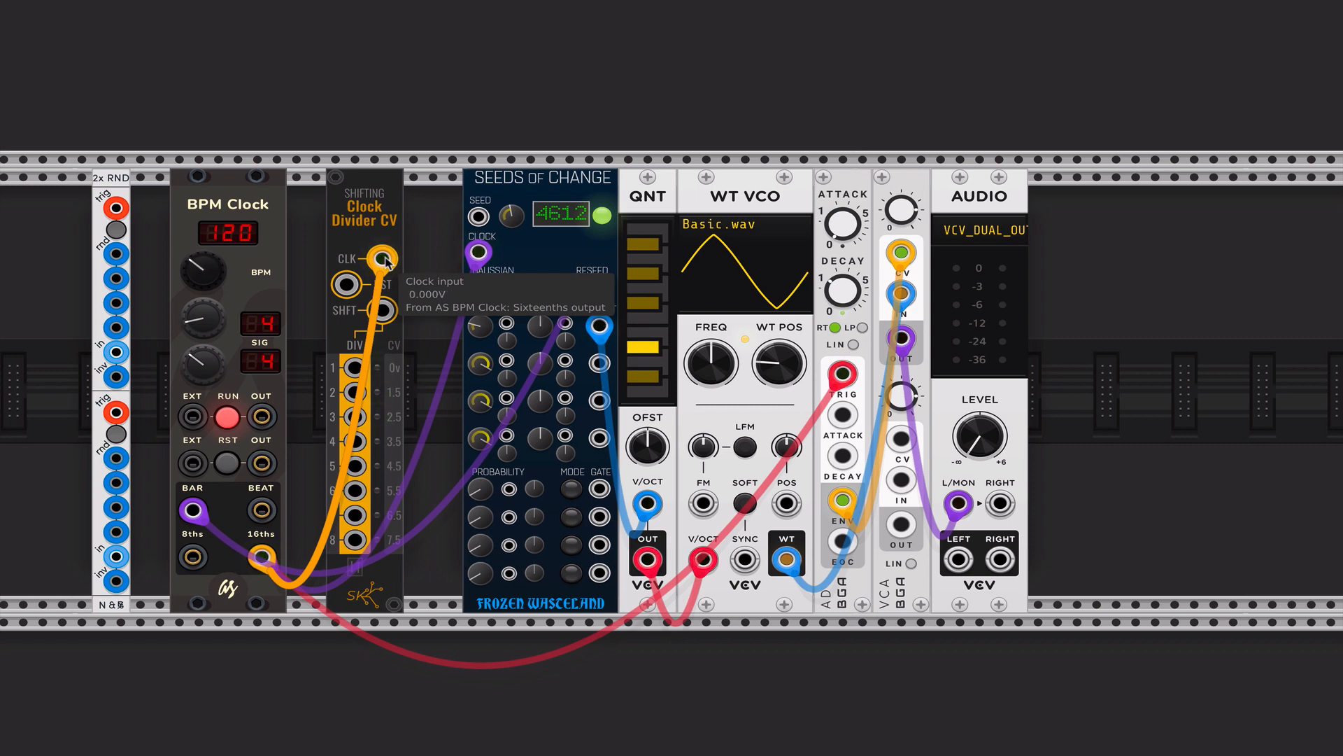
left_click_drag(385, 260, 430, 267)
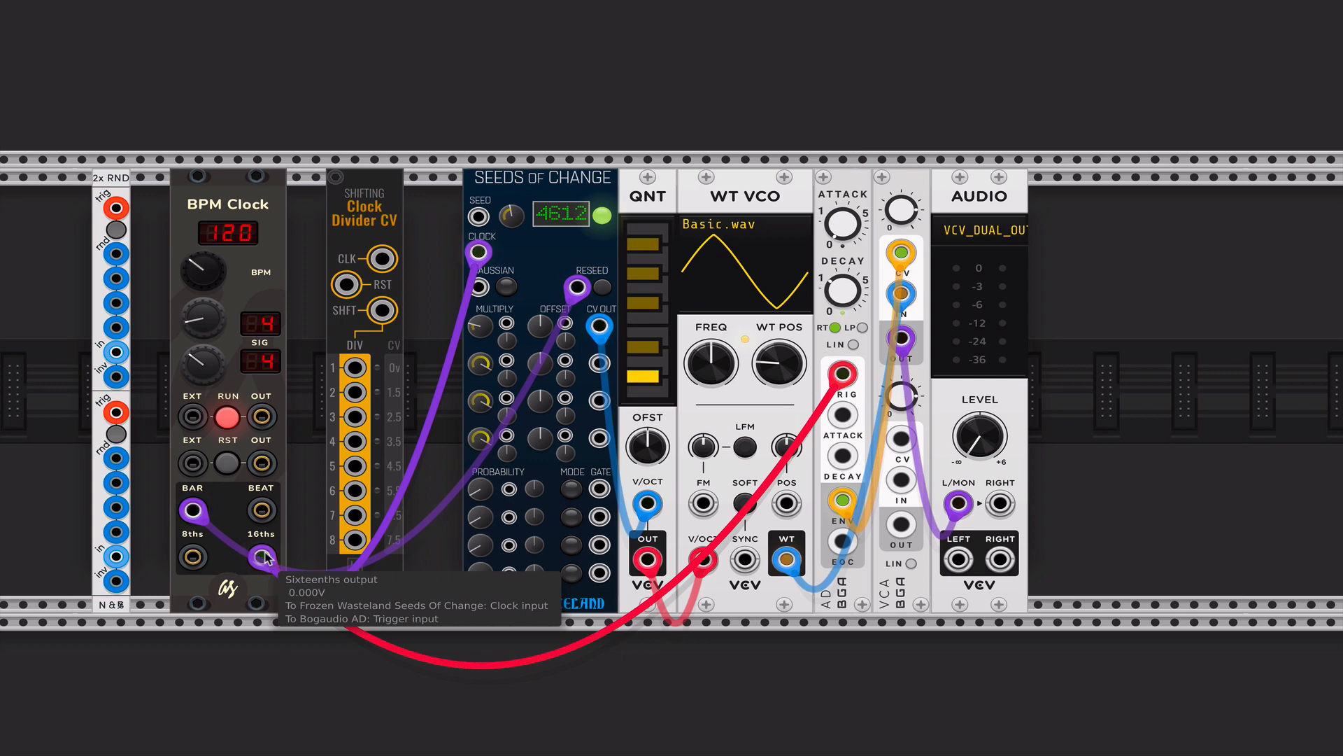
left_click_drag(263, 557, 383, 260)
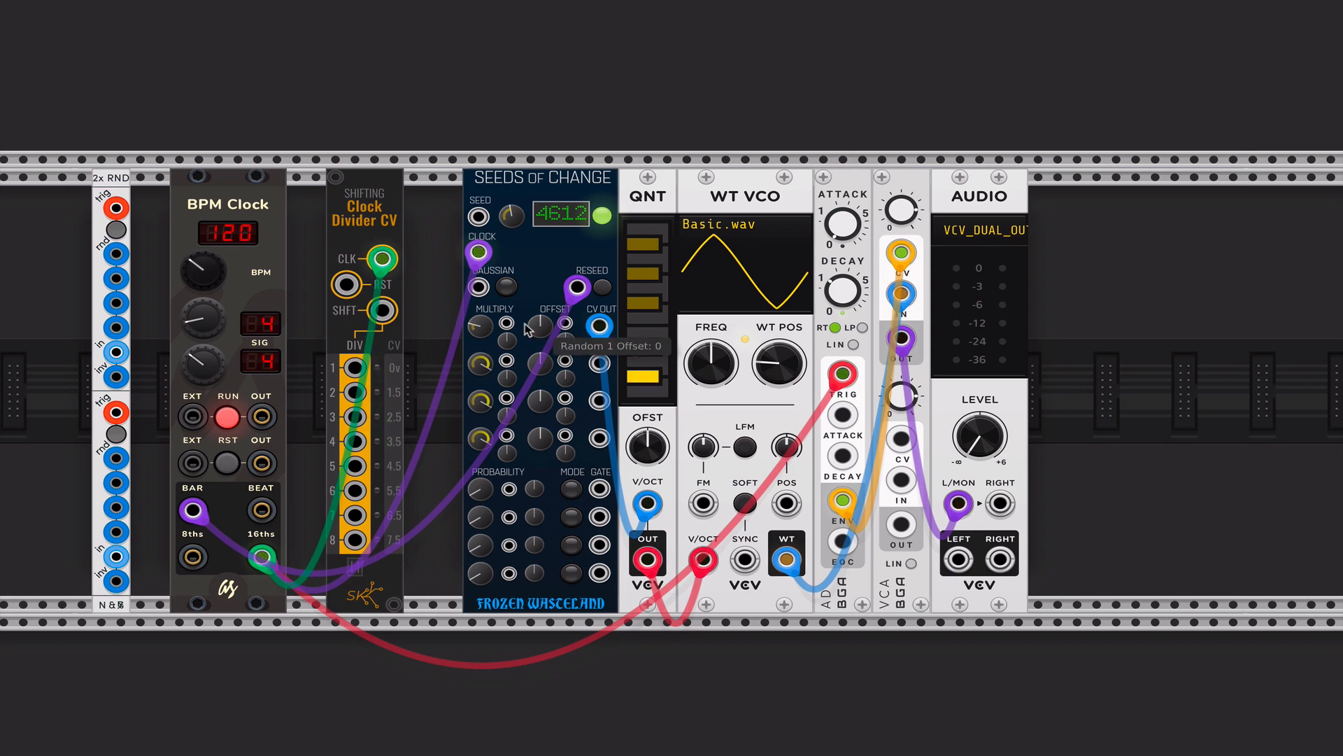
Set Seeds of Change's Random 2 Multiply to 7.5 and patch the Random 2 CV output into the shifting divider's SHFT input.
right_click(482, 367)
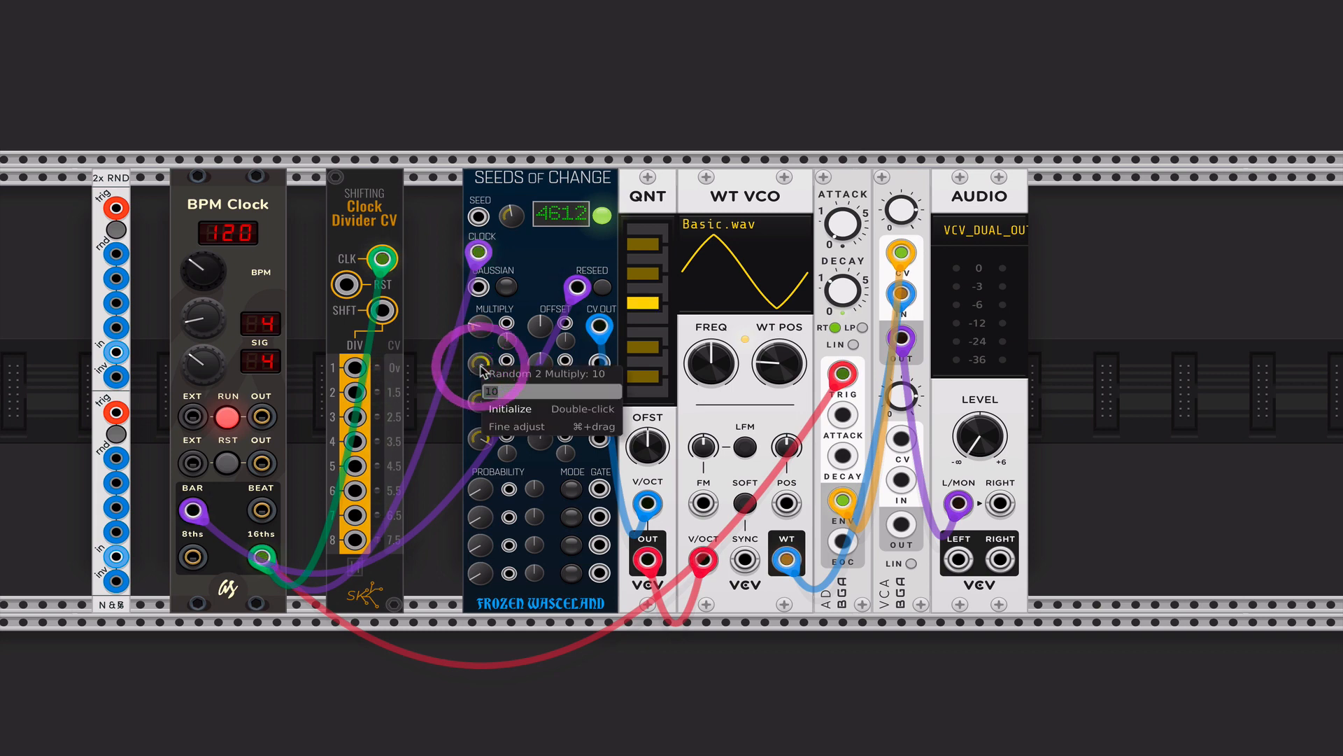
type("7.5")
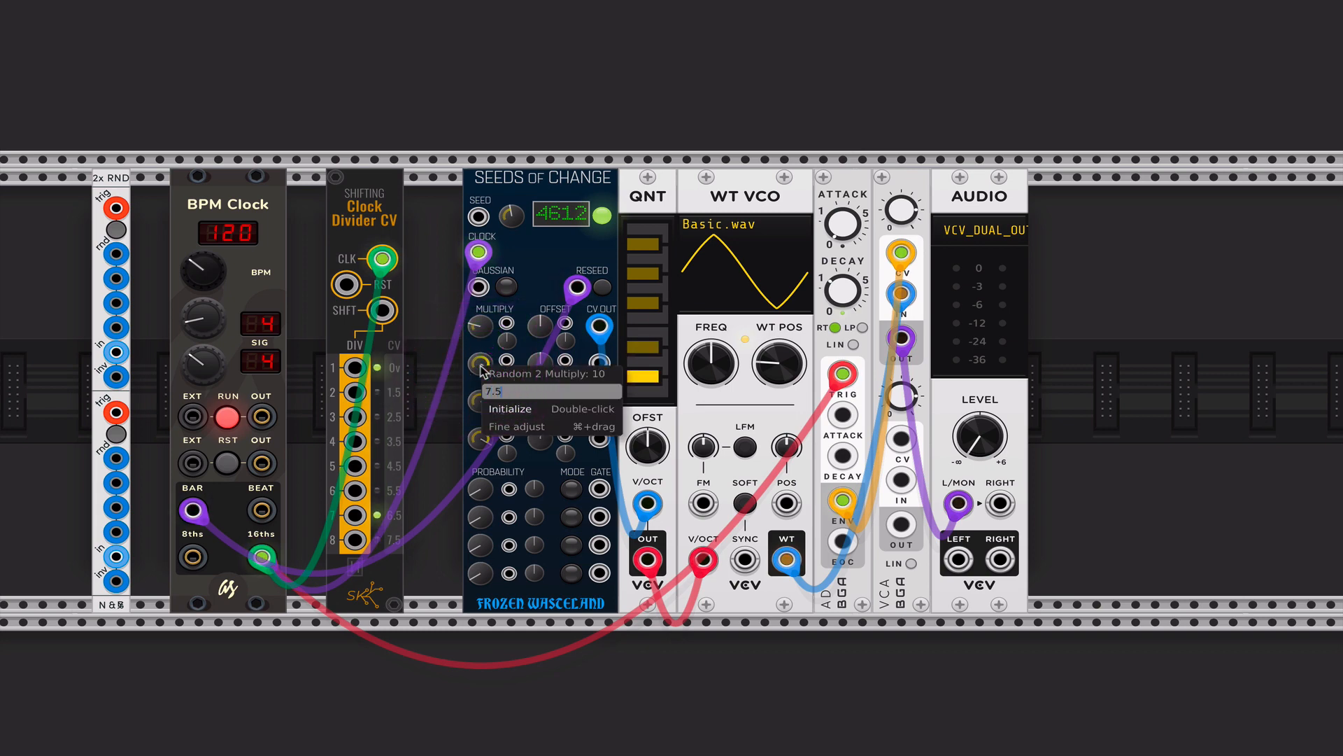
key("Return")
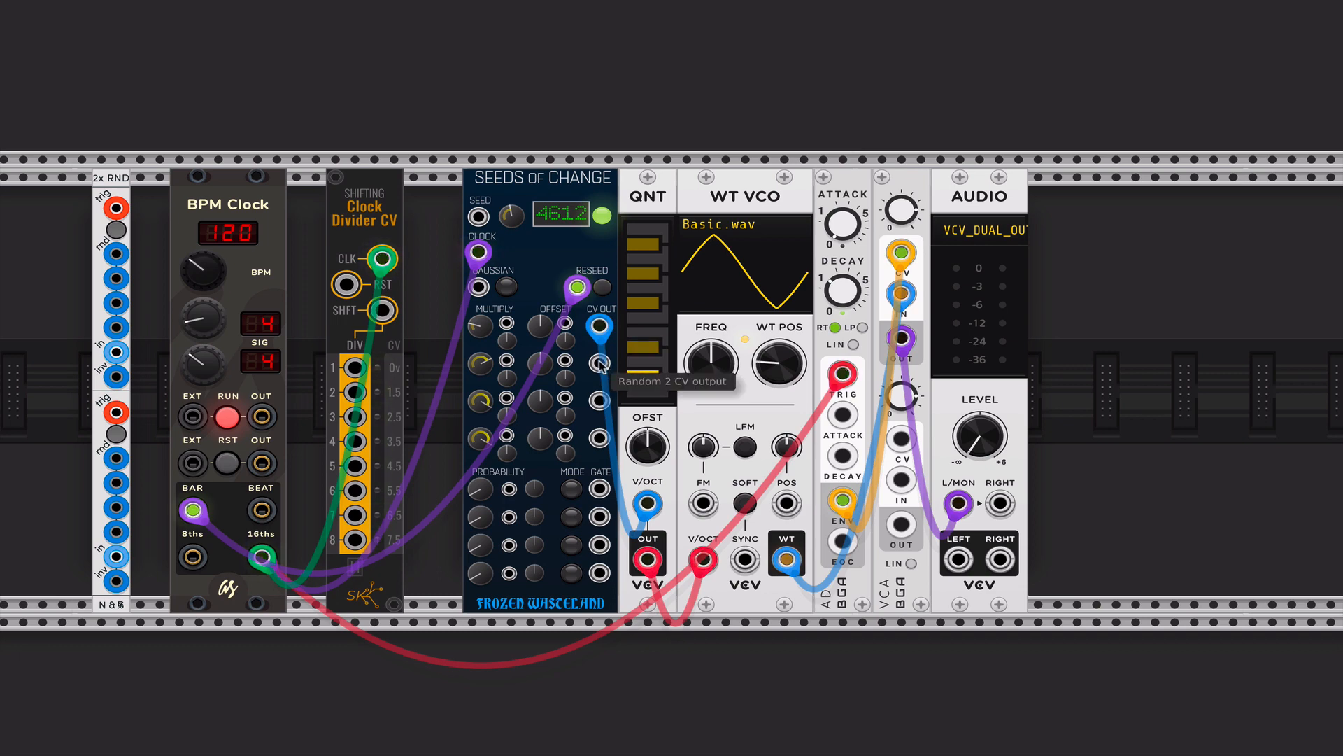
left_click_drag(599, 364, 396, 325)
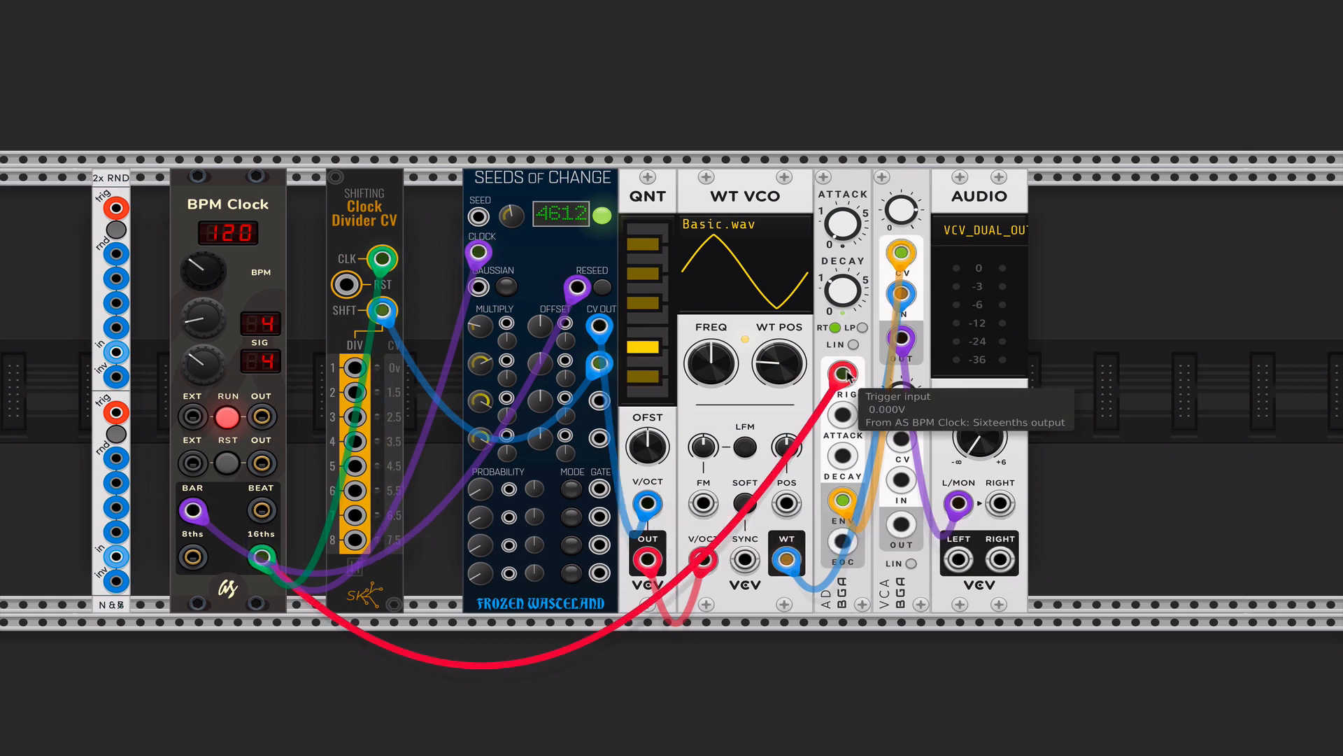
Replace the envelope's 16ths trigger with the shifting divider's DIV 1 output and raise the Audio level to audition the rhythm.
left_click_drag(850, 375, 625, 680)
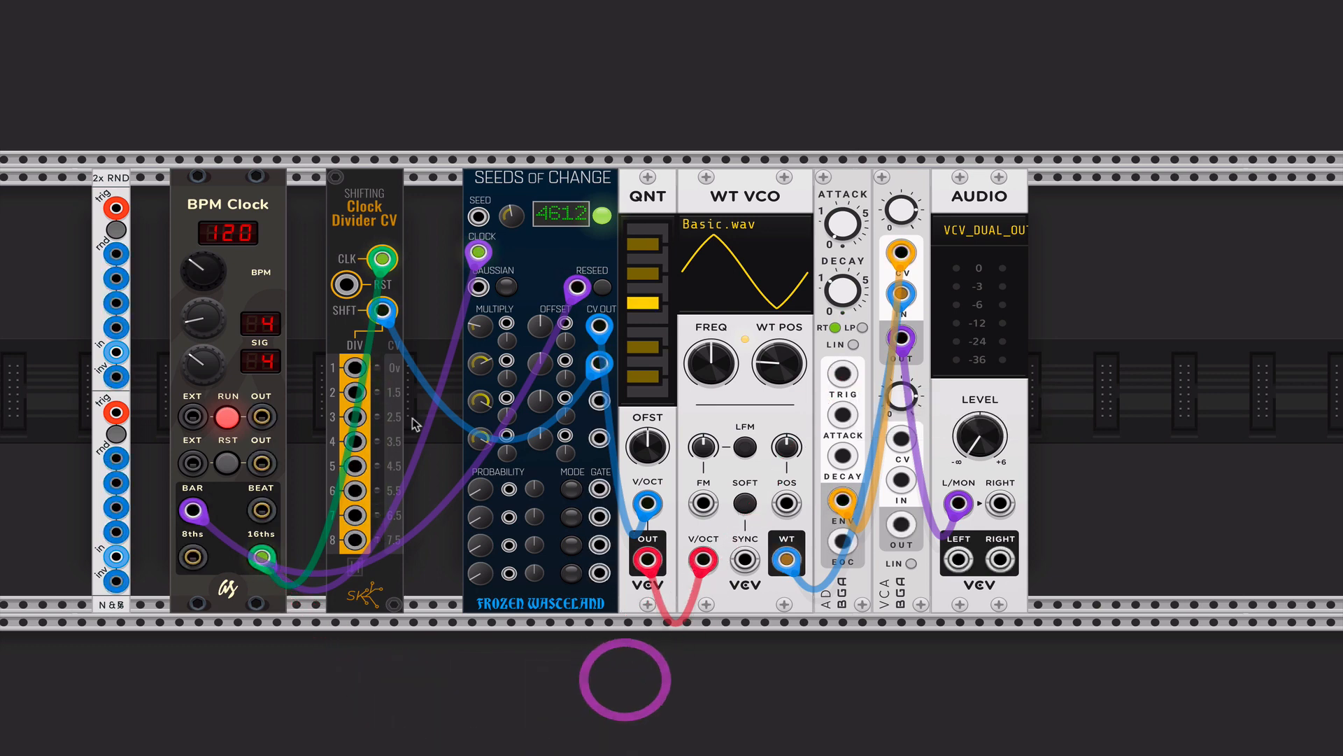
left_click_drag(354, 368, 852, 389)
left_click_drag(980, 435, 979, 455)
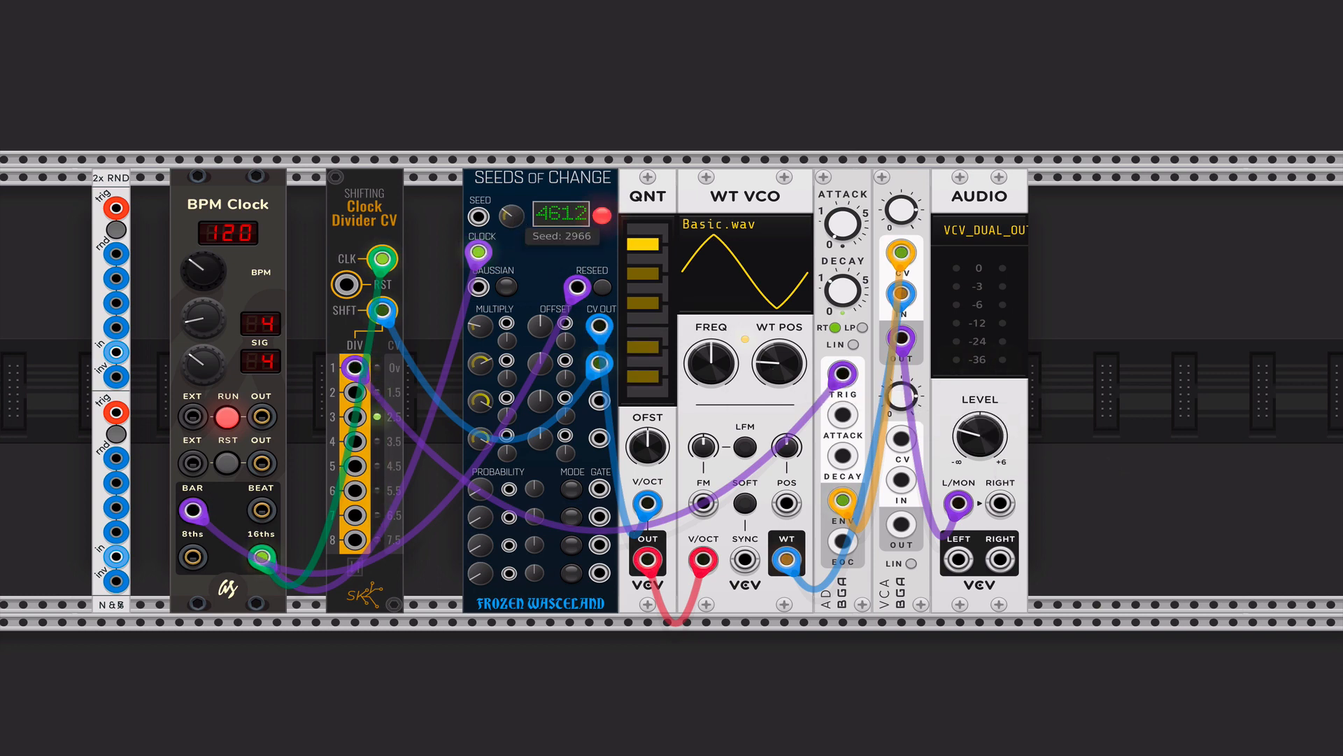
Try seeds 2348, 3818 and 3126, temporarily unplugging QNT's V/OCT input before reconnecting it to Seeds of Change's first CV output.
left_click_drag(513, 219, 513, 220)
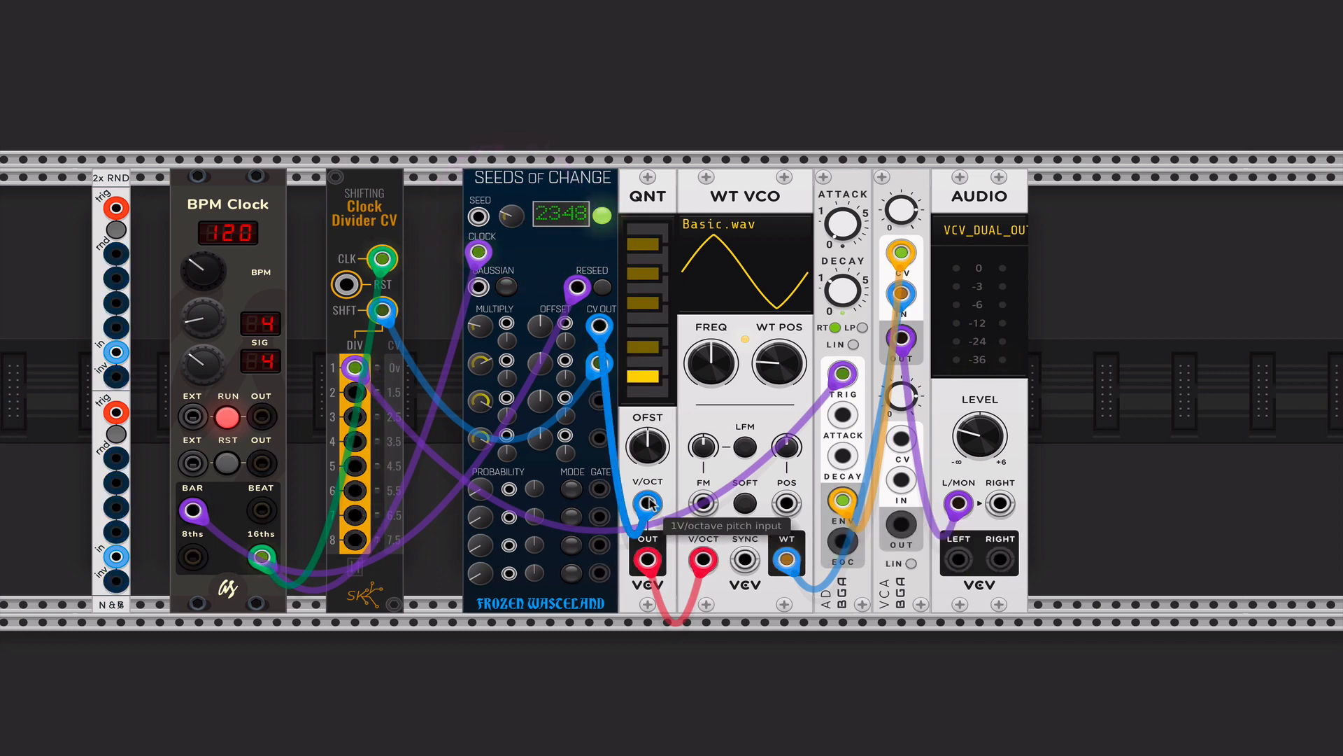
left_click_drag(648, 503, 598, 699)
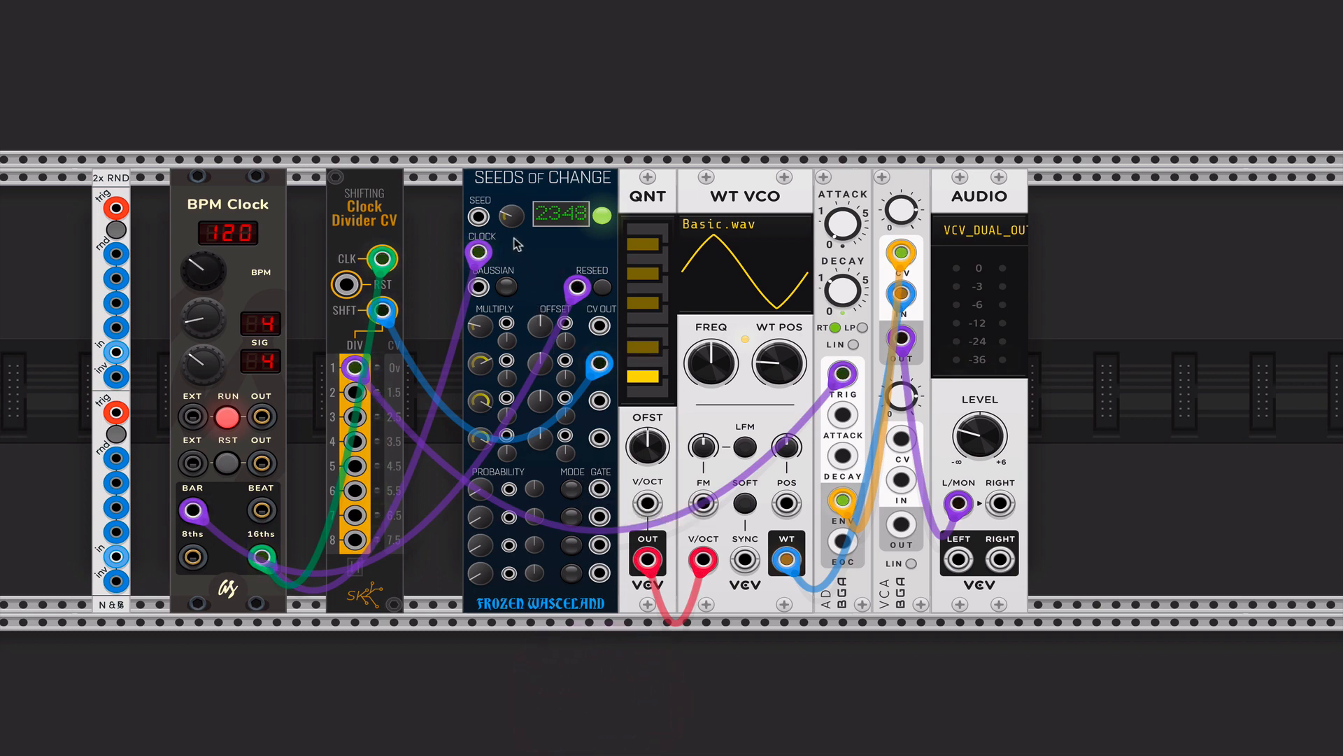
left_click_drag(515, 219, 518, 221)
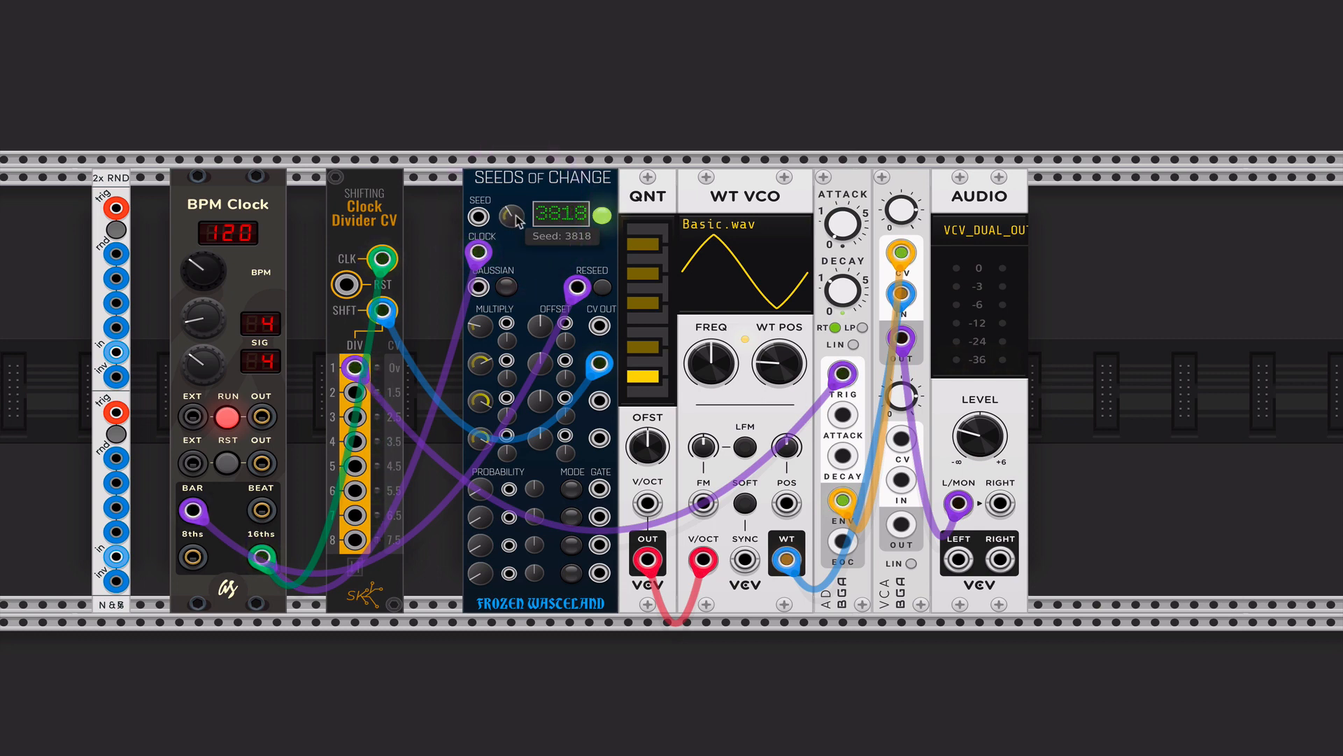
left_click_drag(518, 221, 518, 207)
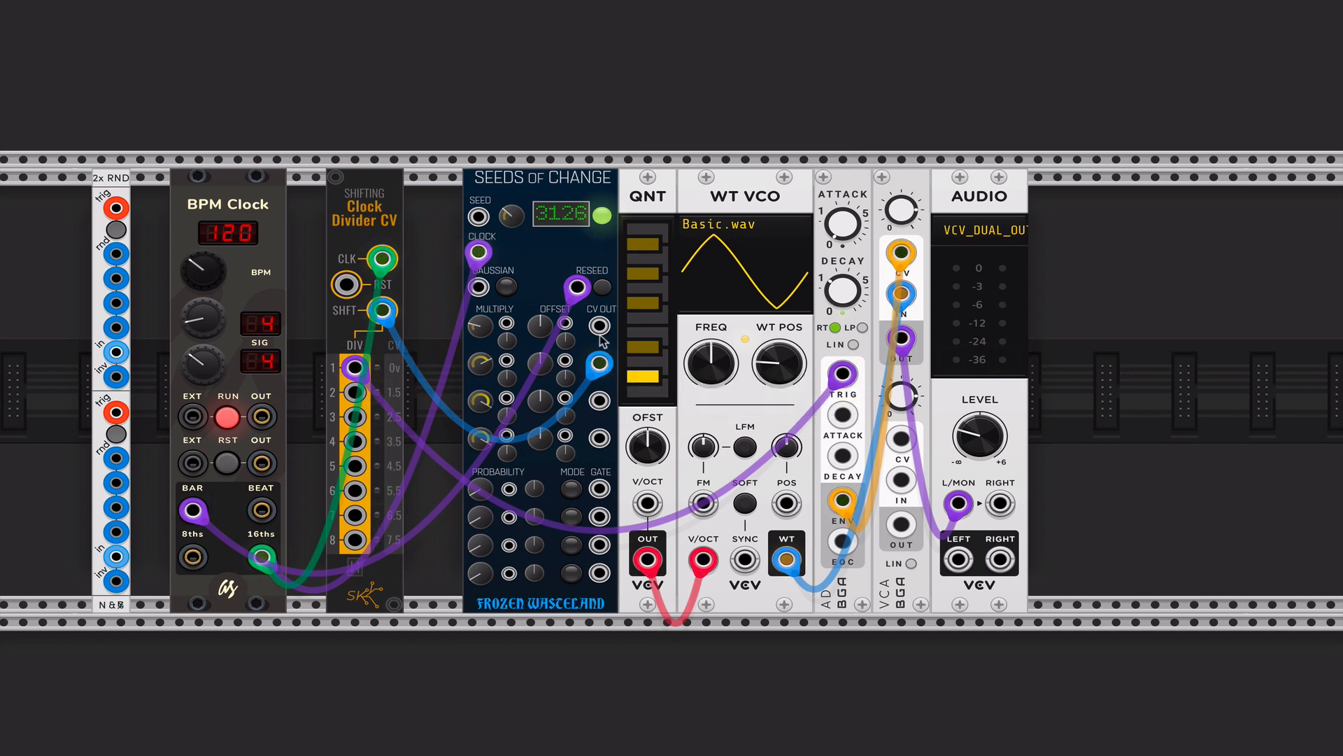
left_click_drag(600, 326, 645, 502)
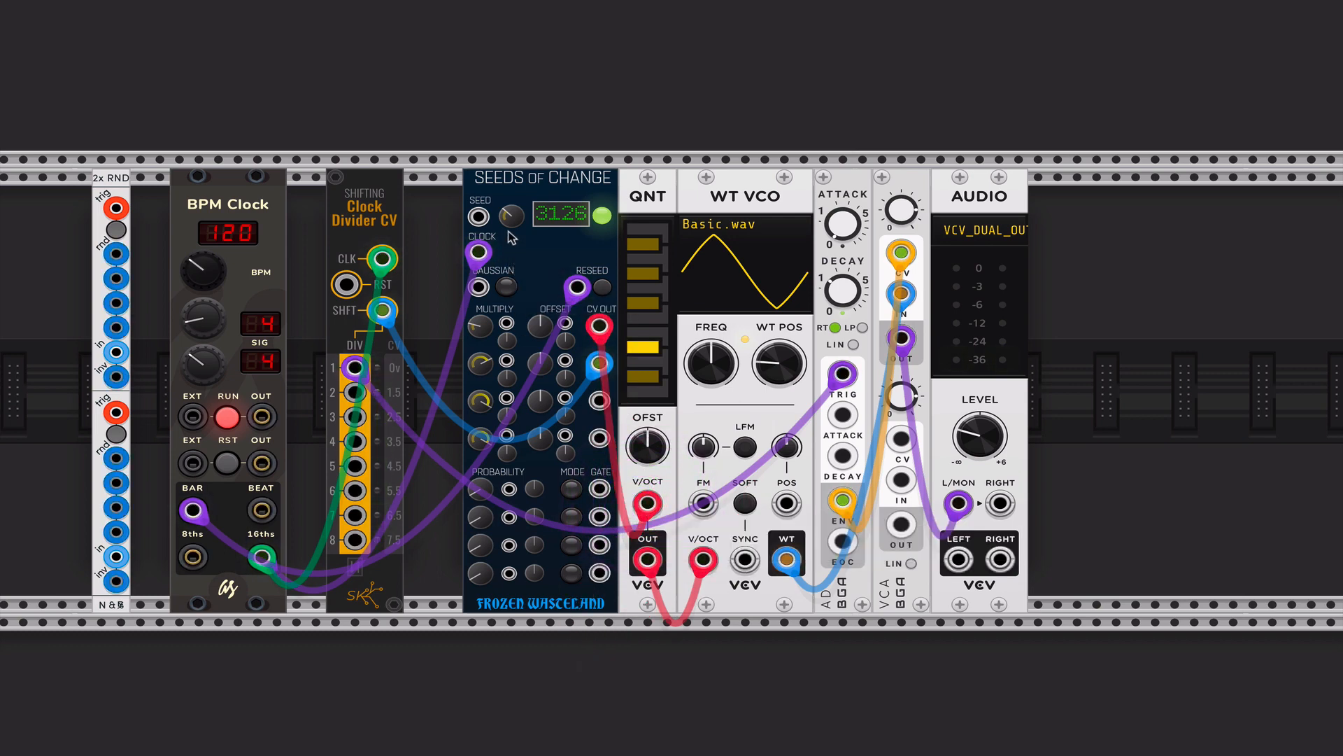
Set the seed on Seeds of Change to 1730 and turn the Audio level fully down.
left_click_drag(511, 212, 512, 213)
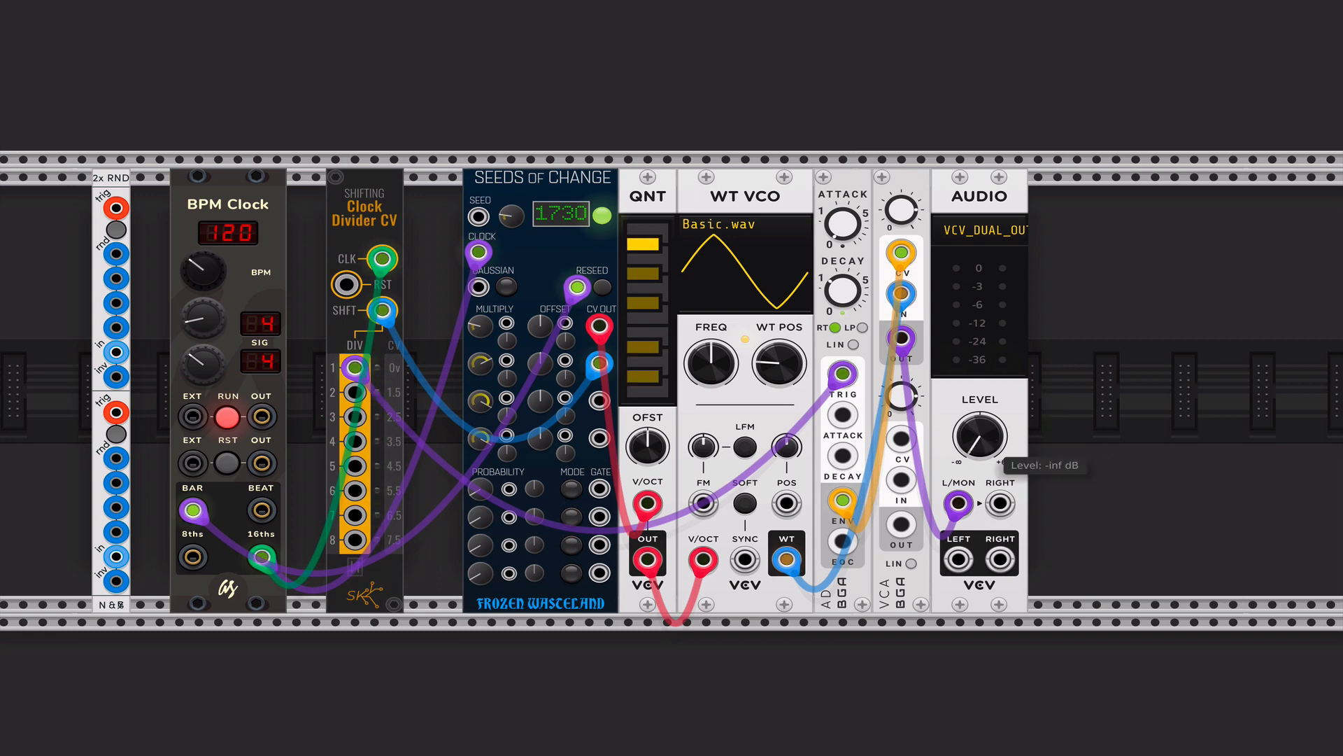
left_click_drag(978, 438, 979, 446)
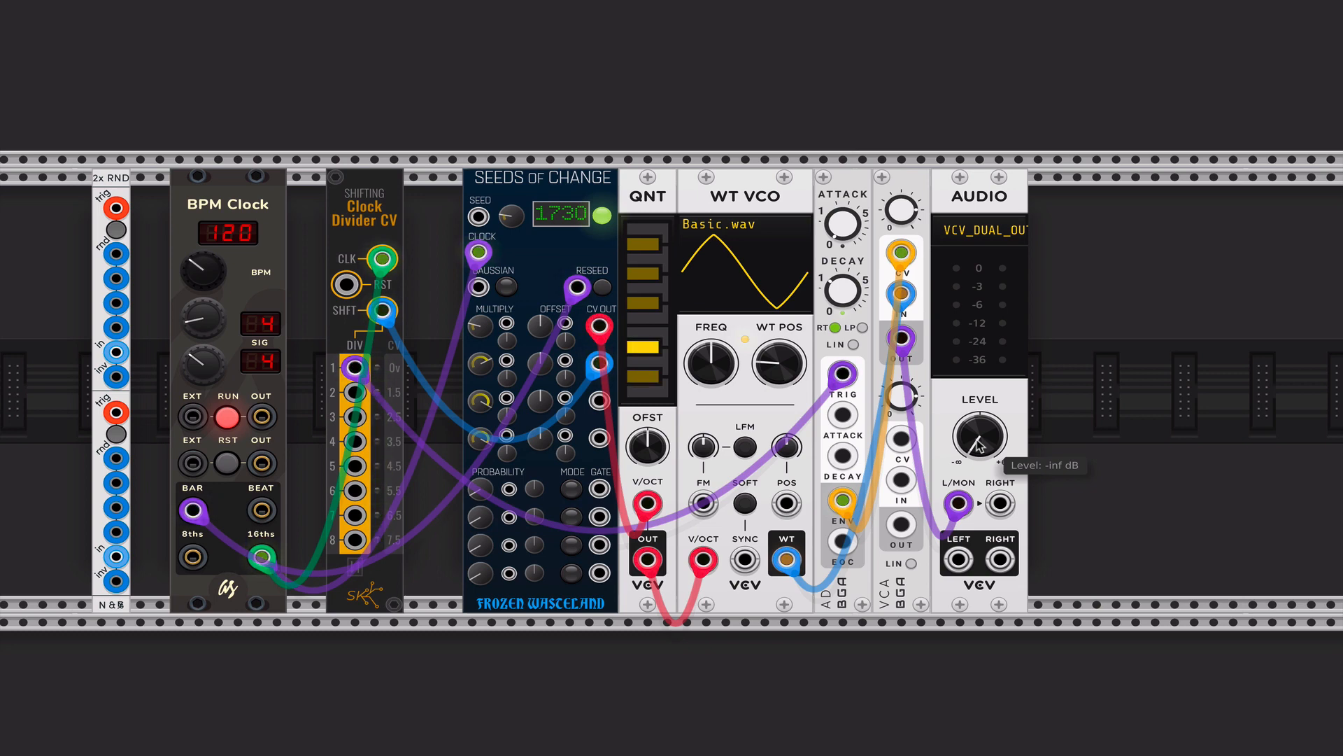
Add a Clock Divider module and place it before 2x RND at the start of the rack row.
scroll(439, 484, "down", 2)
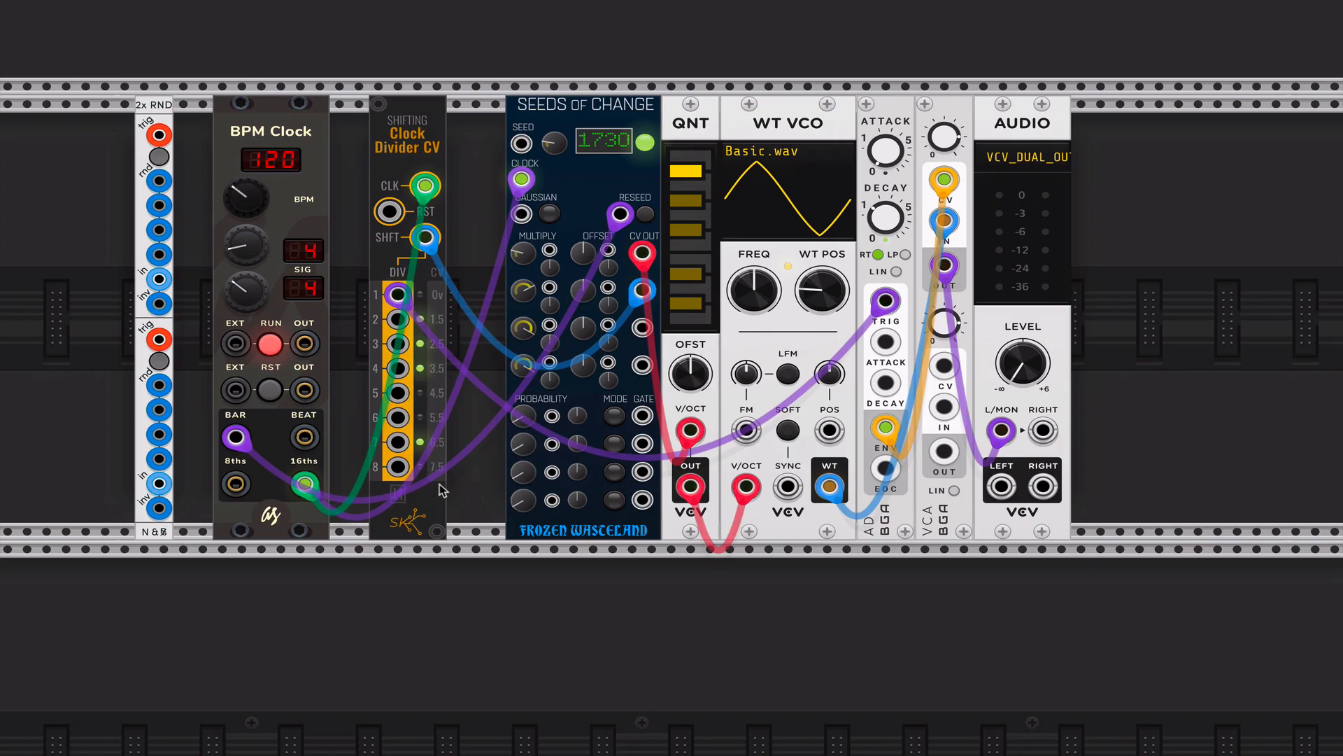
right_click(389, 600)
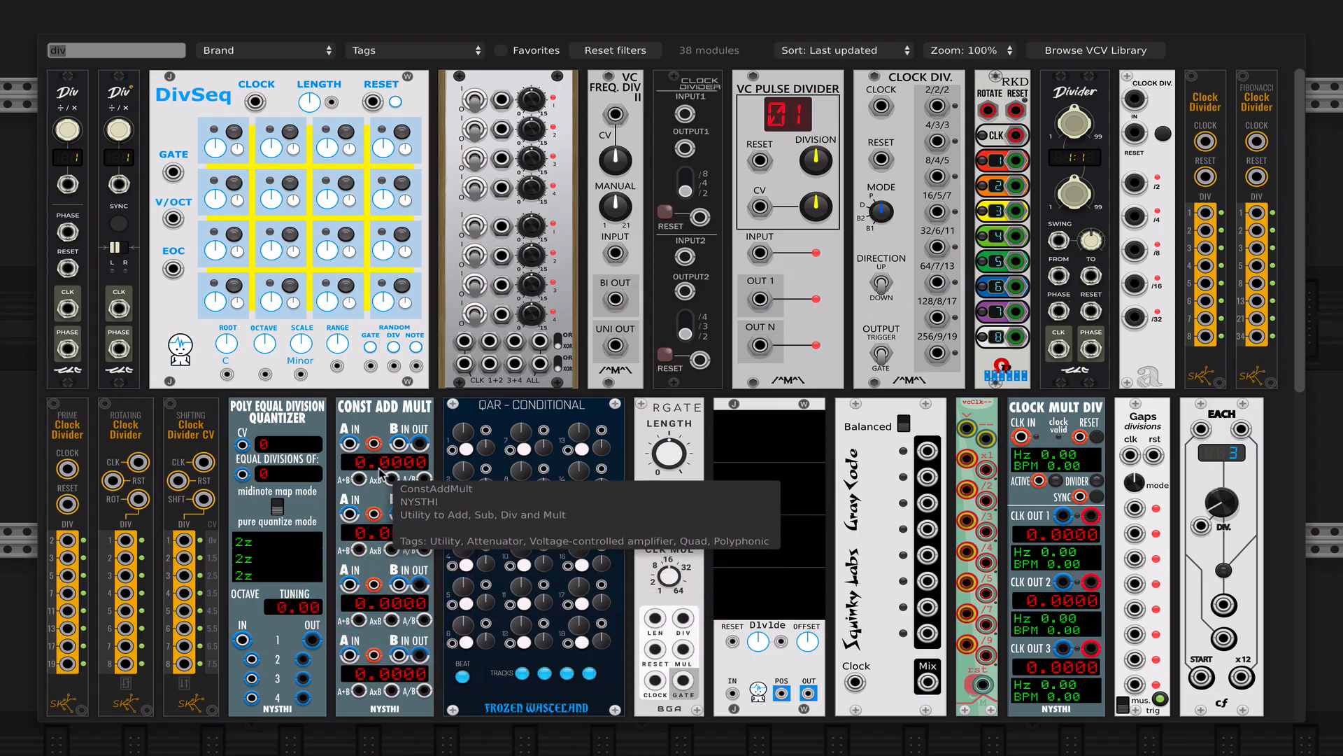
left_click(1200, 96)
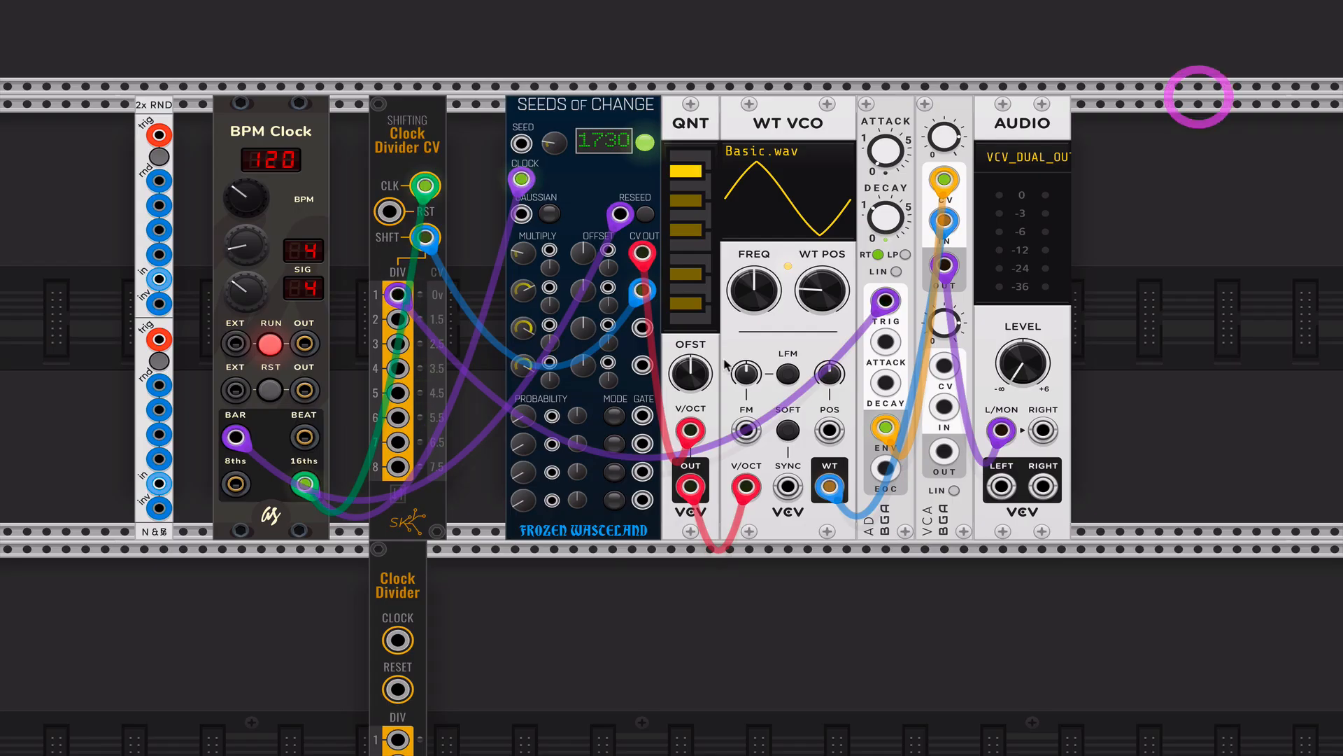
scroll(516, 467, "left", 8)
scroll(516, 467, "down", 3)
scroll(516, 467, "up", 3)
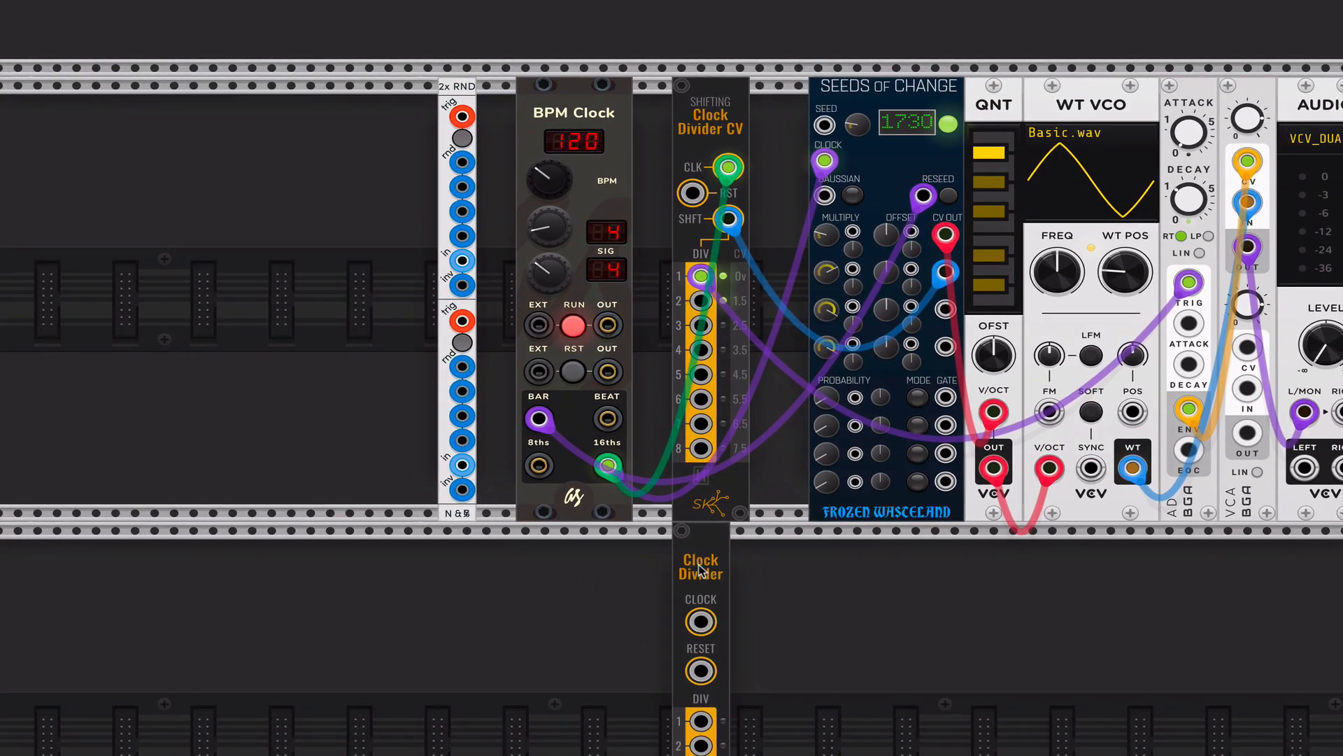
left_click_drag(707, 578, 353, 270)
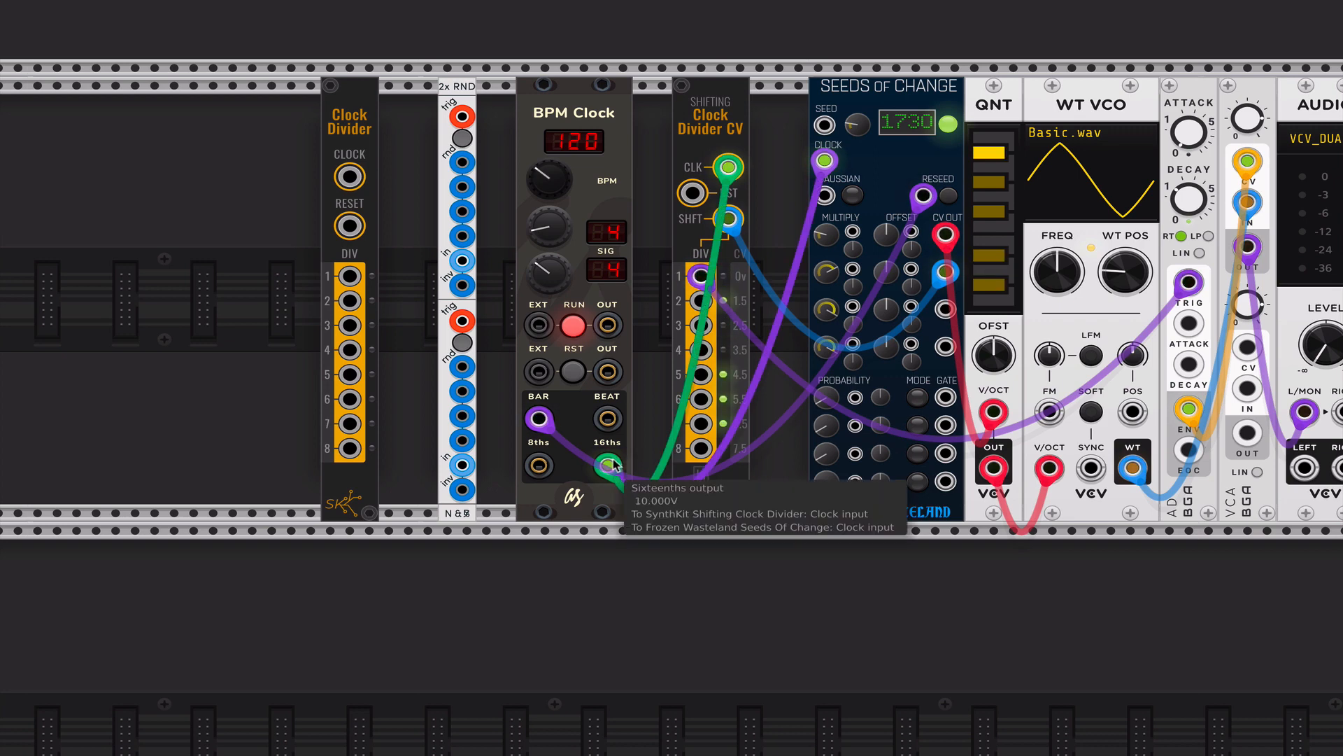
Patch BPM Clock's BAR output into Clock Divider's CLOCK input and reposition the divider directly against 2x RND.
mouse_move(541, 423)
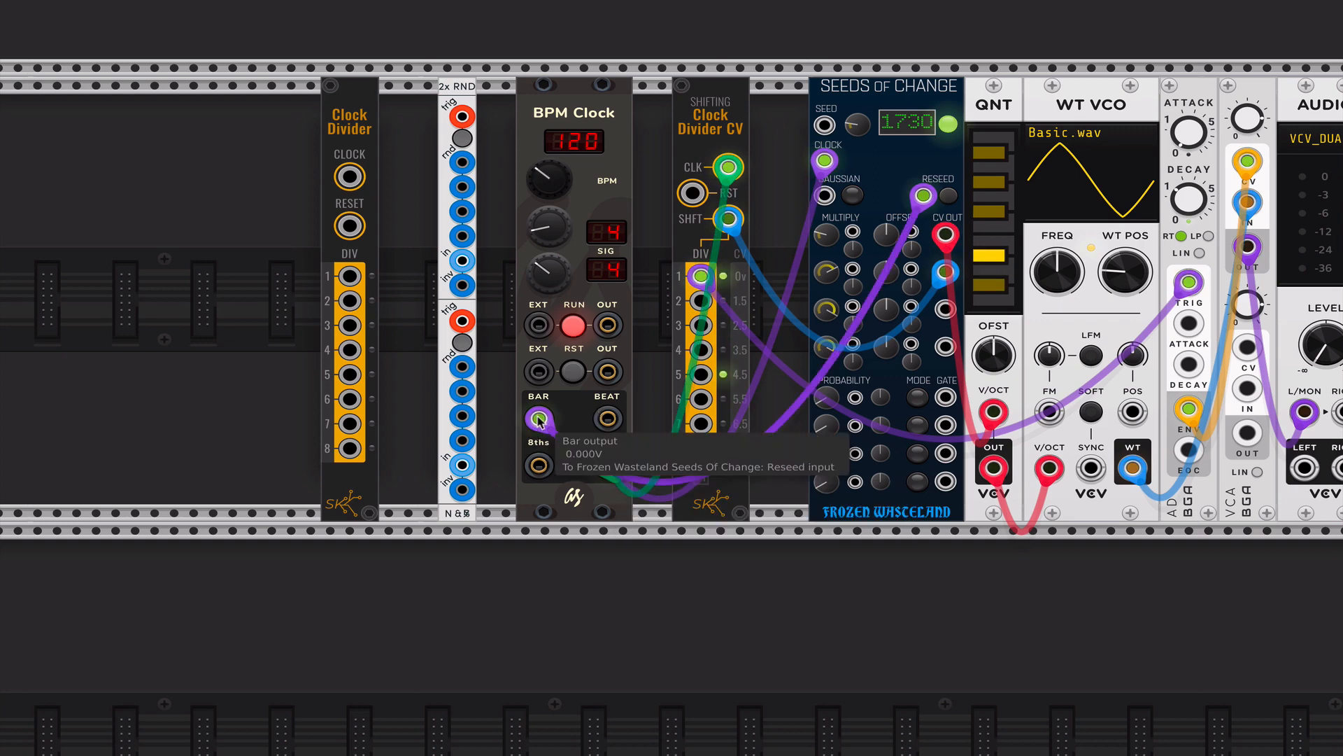
left_click_drag(539, 420, 350, 176)
left_click_drag(355, 112, 609, 551)
scroll(609, 550, "right", 3)
scroll(608, 550, "down", 5)
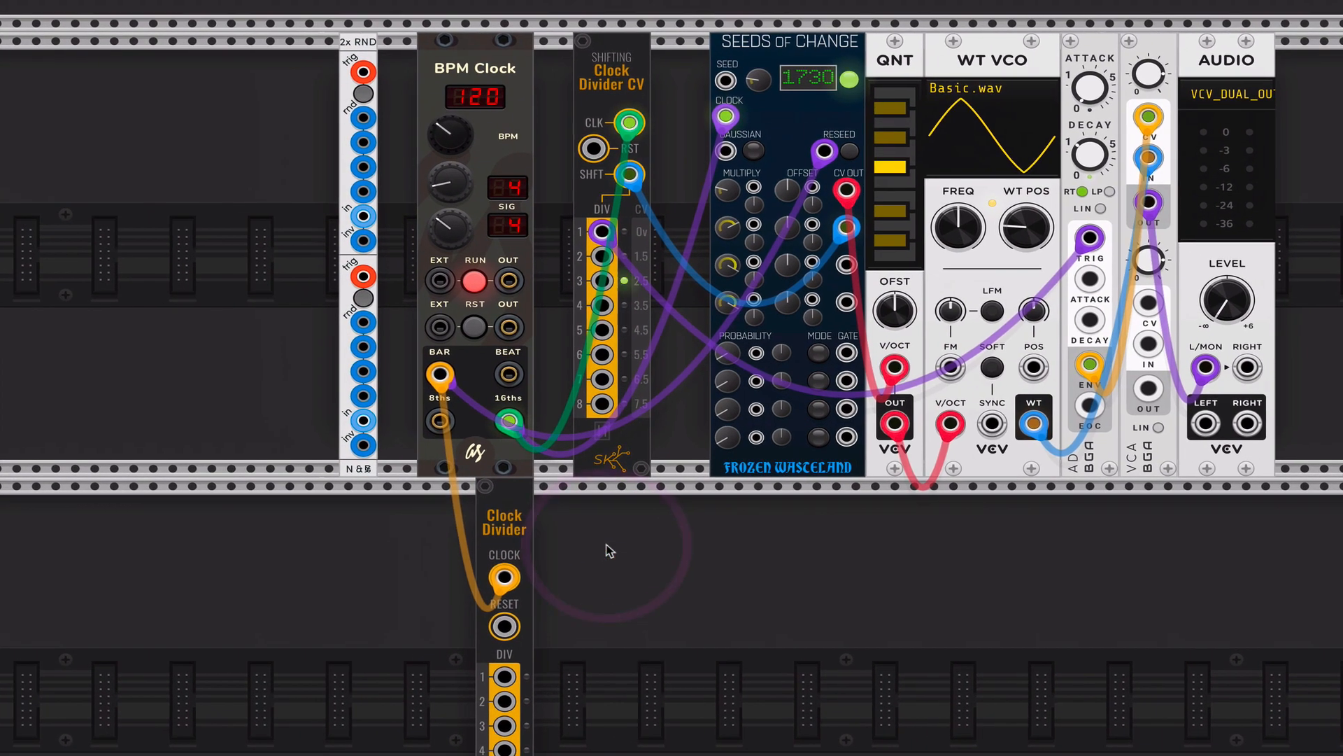
scroll(608, 550, "left", 2)
scroll(609, 551, "up", 5)
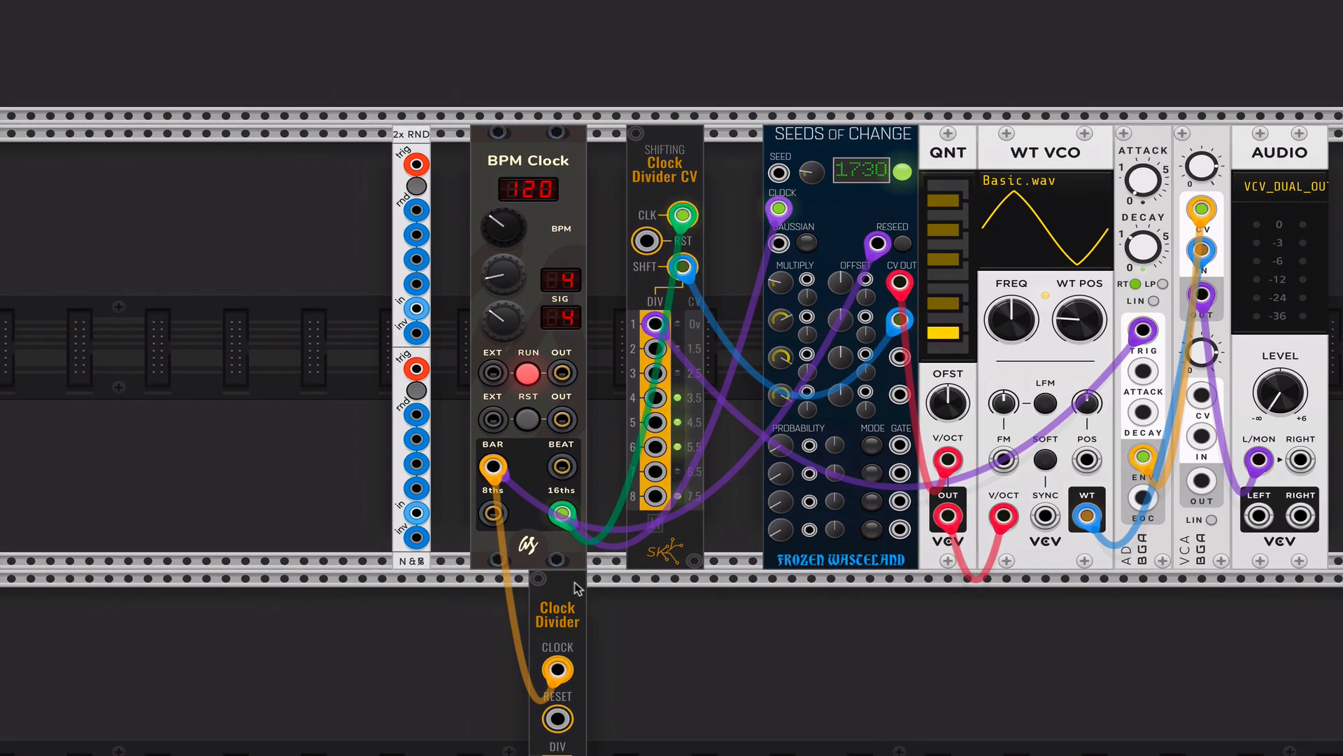
left_click_drag(576, 583, 379, 308)
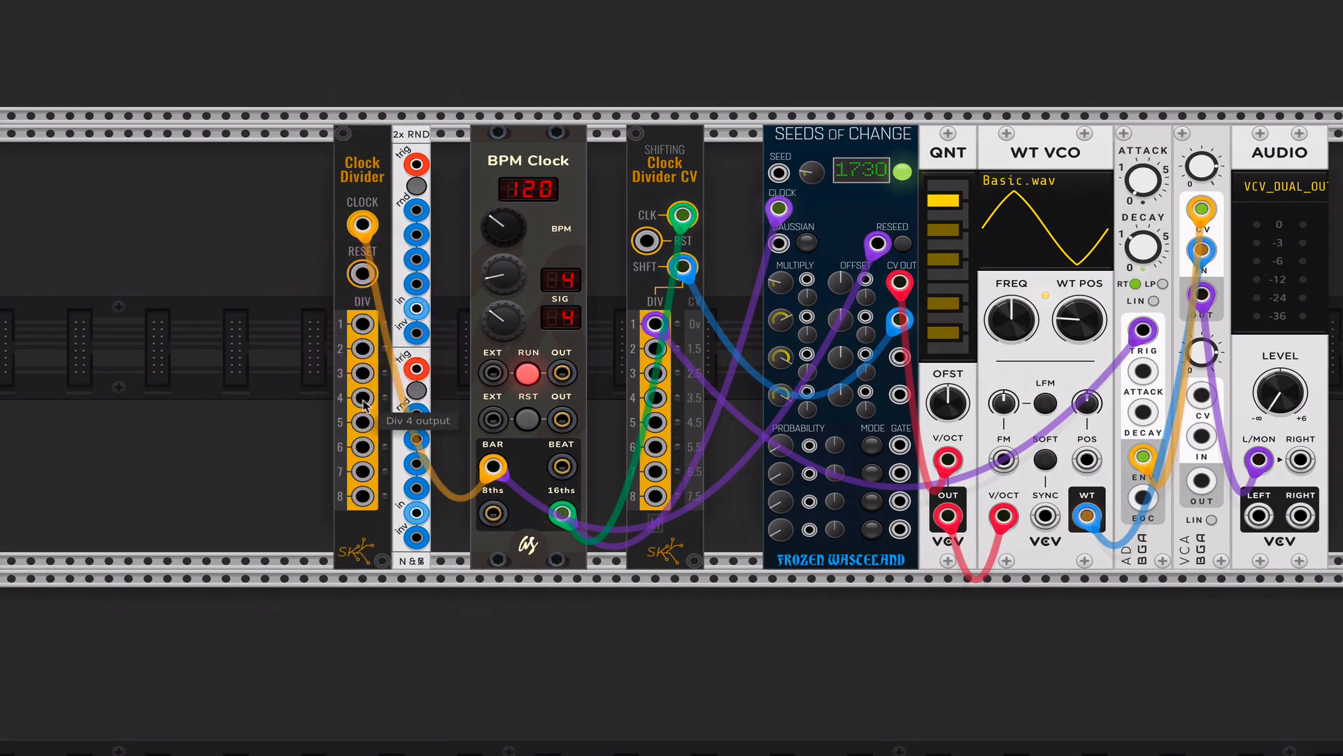
Trigger the upper 2x RND section from Clock Divider's DIV 4, route its first random output to Seeds of Change's SEED, and raise the Audio level.
left_click_drag(362, 397, 417, 165)
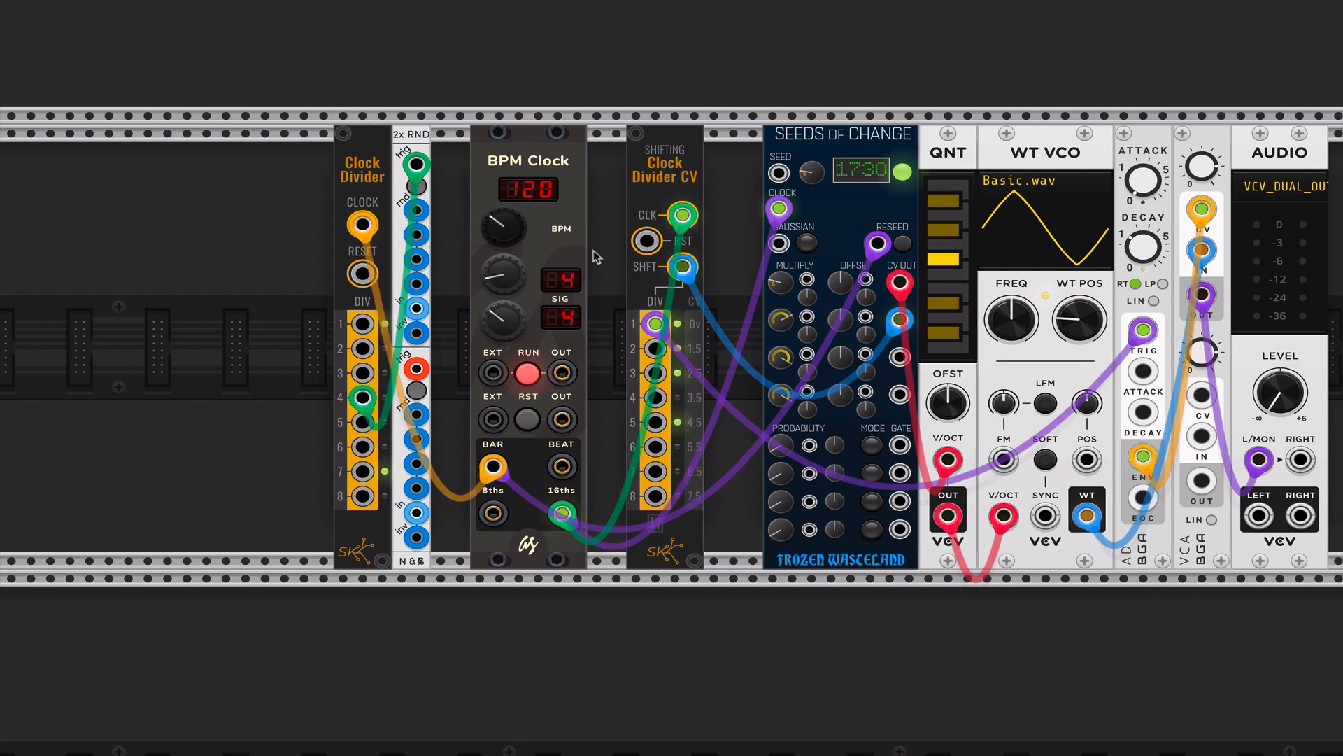
scroll(593, 250, "right", 5)
scroll(592, 250, "up", 1)
left_click_drag(227, 253, 588, 215)
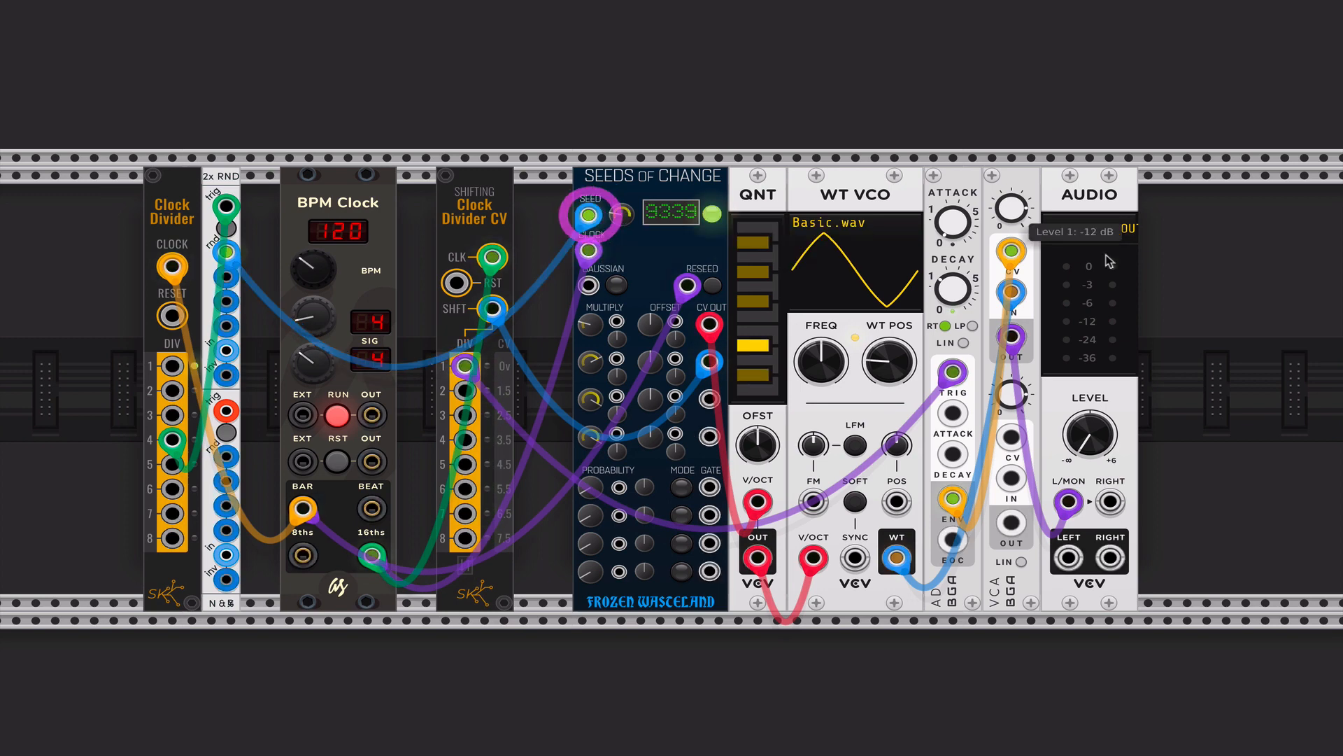
left_click_drag(1103, 447, 1103, 416)
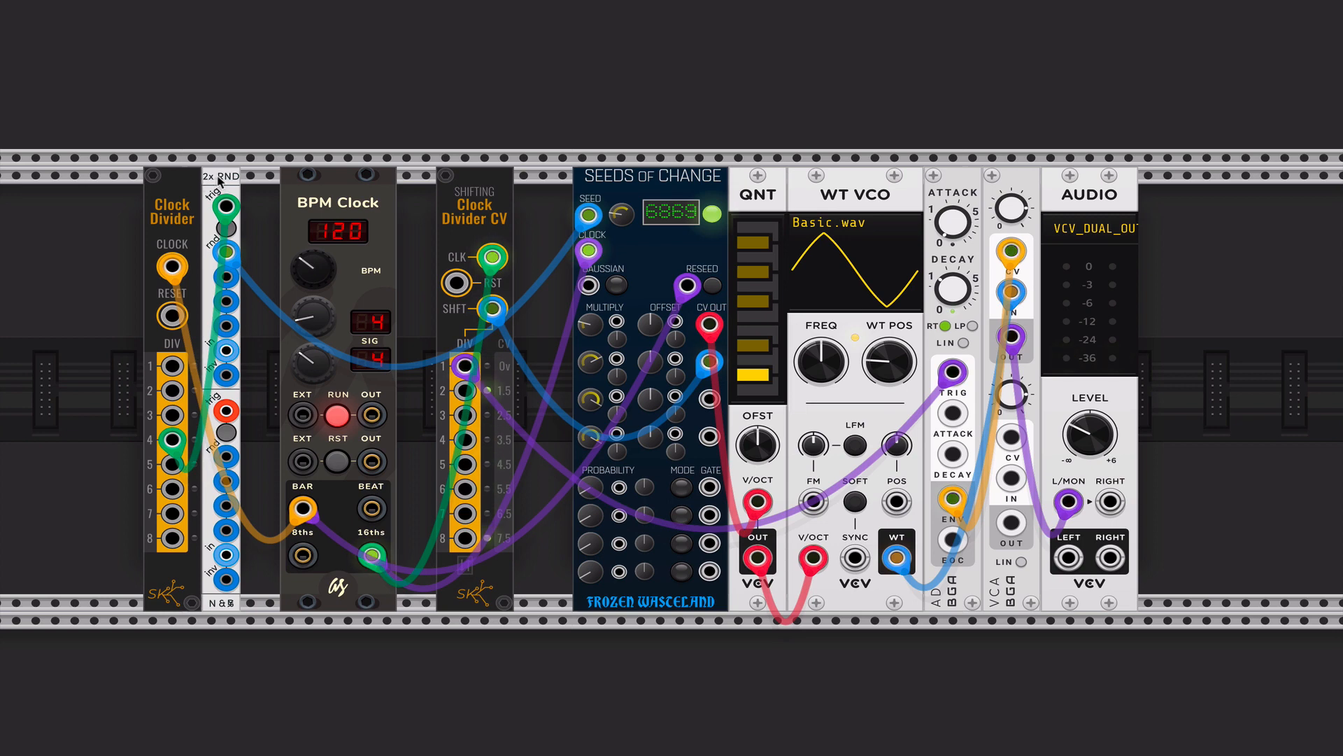
Rearrange the modules before Seeds of Change into adjacent order: BPM Clock, Clock Divider CV, Clock Divider, 2x RND.
left_click_drag(220, 180, 552, 179)
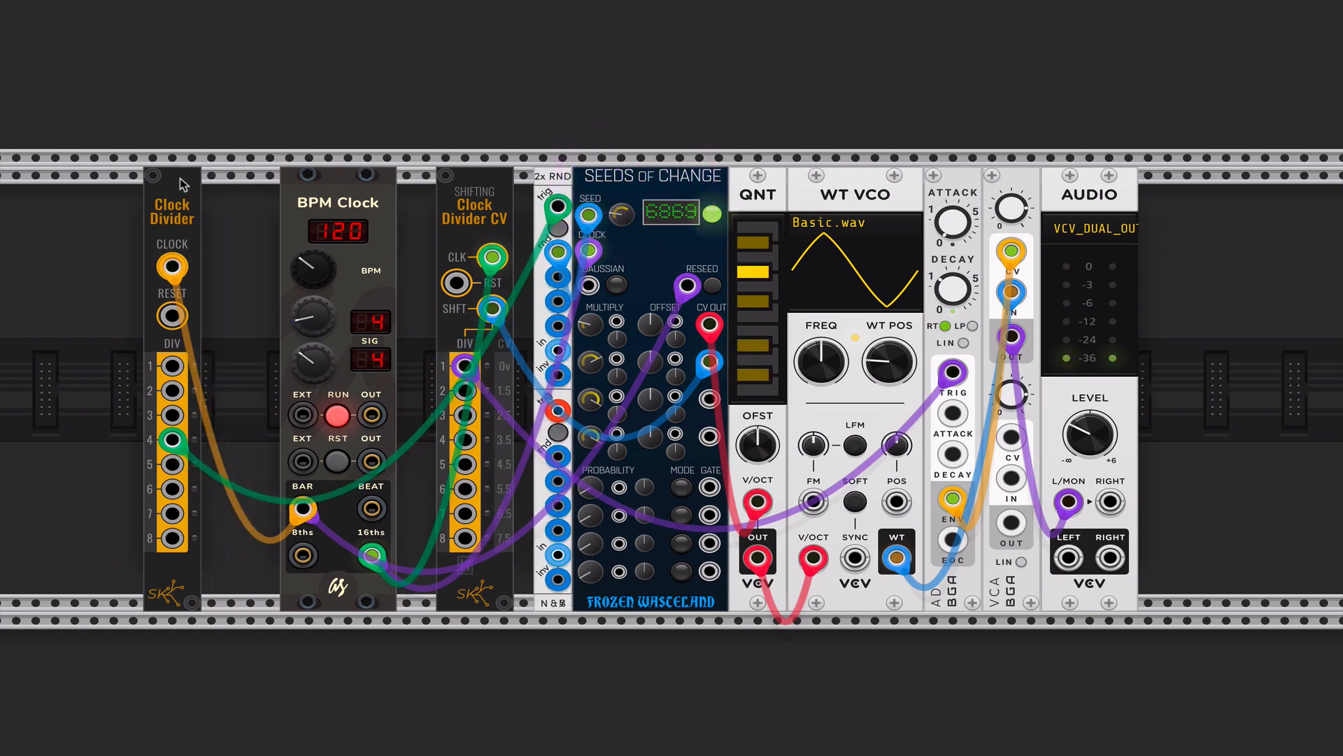
left_click_drag(182, 183, 43, 185)
left_click_drag(372, 186, 255, 186)
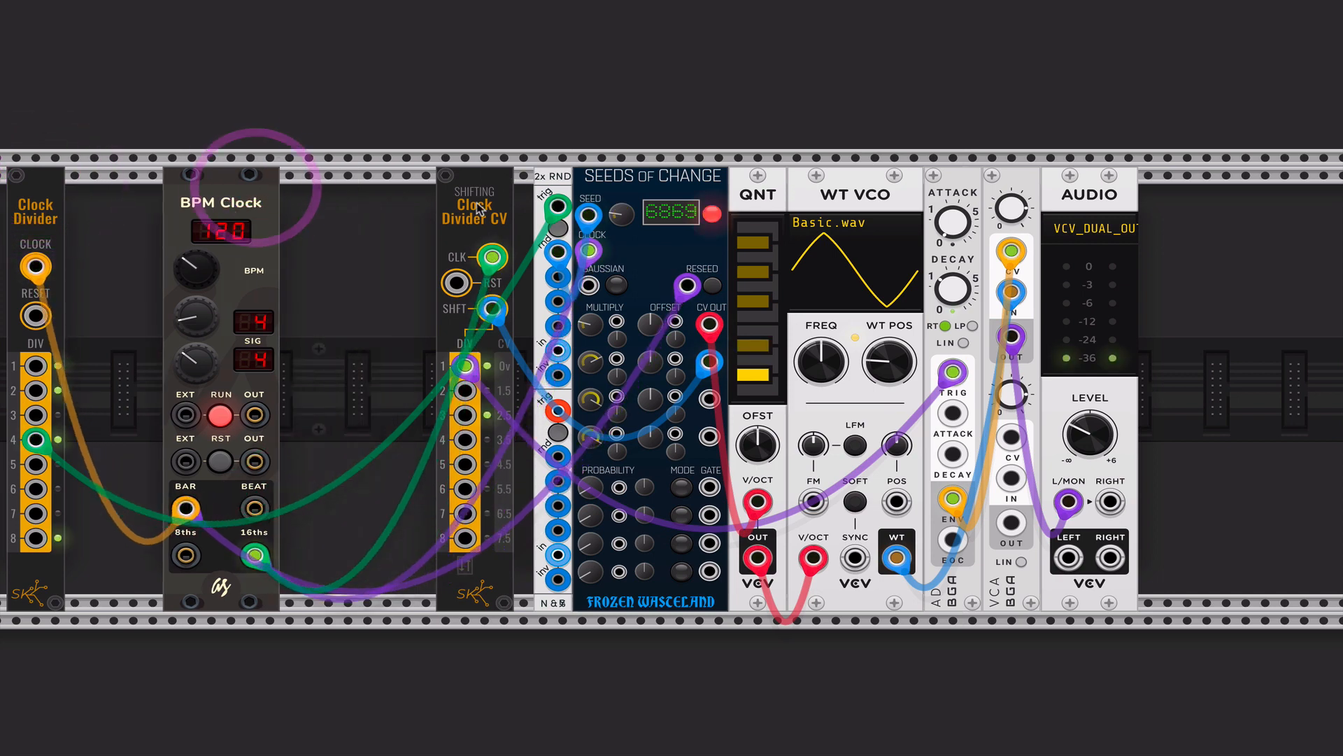
left_click_drag(480, 209, 362, 209)
left_click_drag(58, 225, 526, 225)
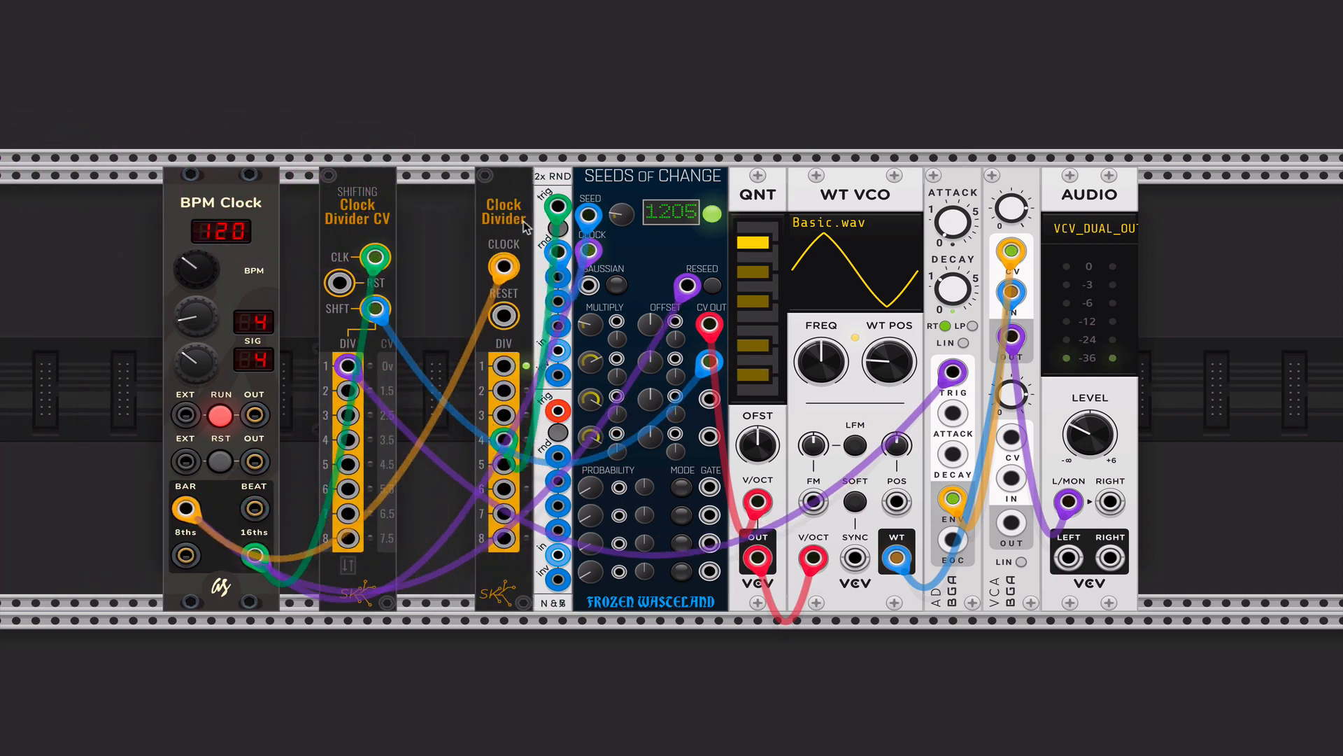
left_click_drag(371, 219, 449, 218)
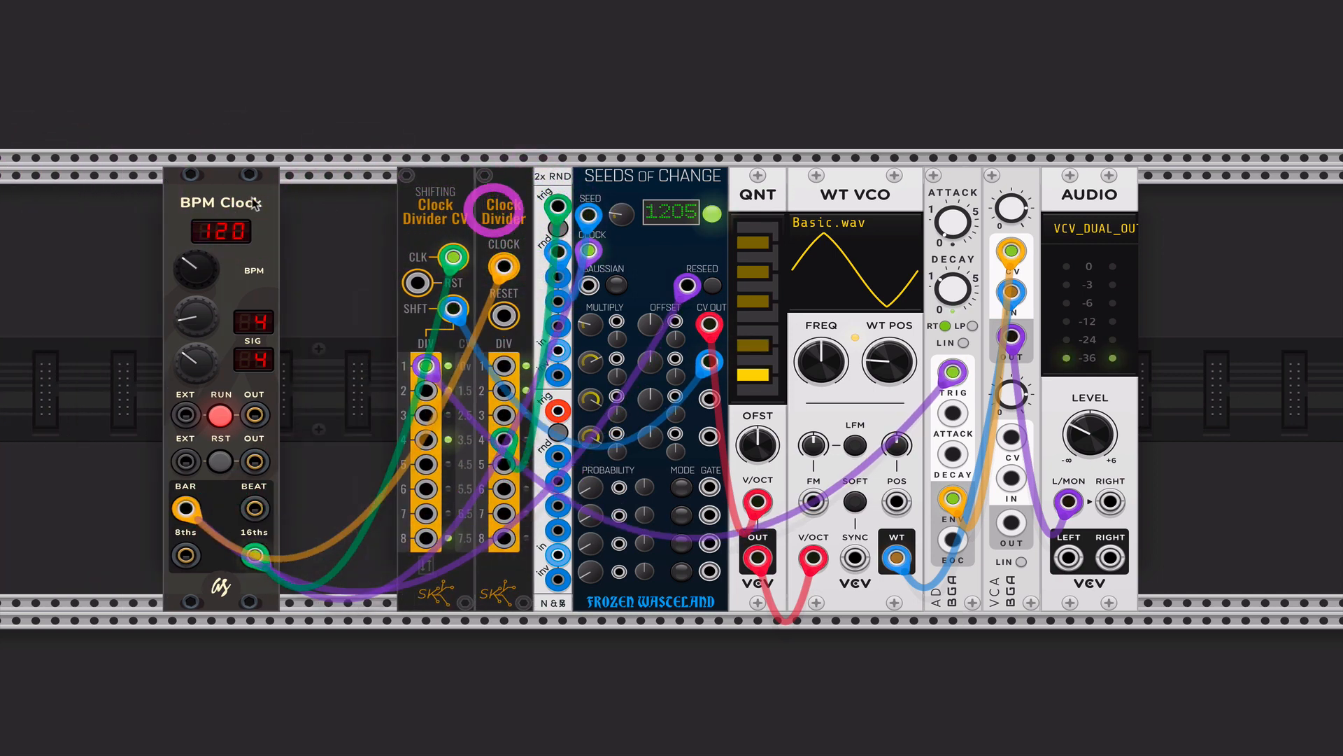
left_click_drag(256, 202, 372, 203)
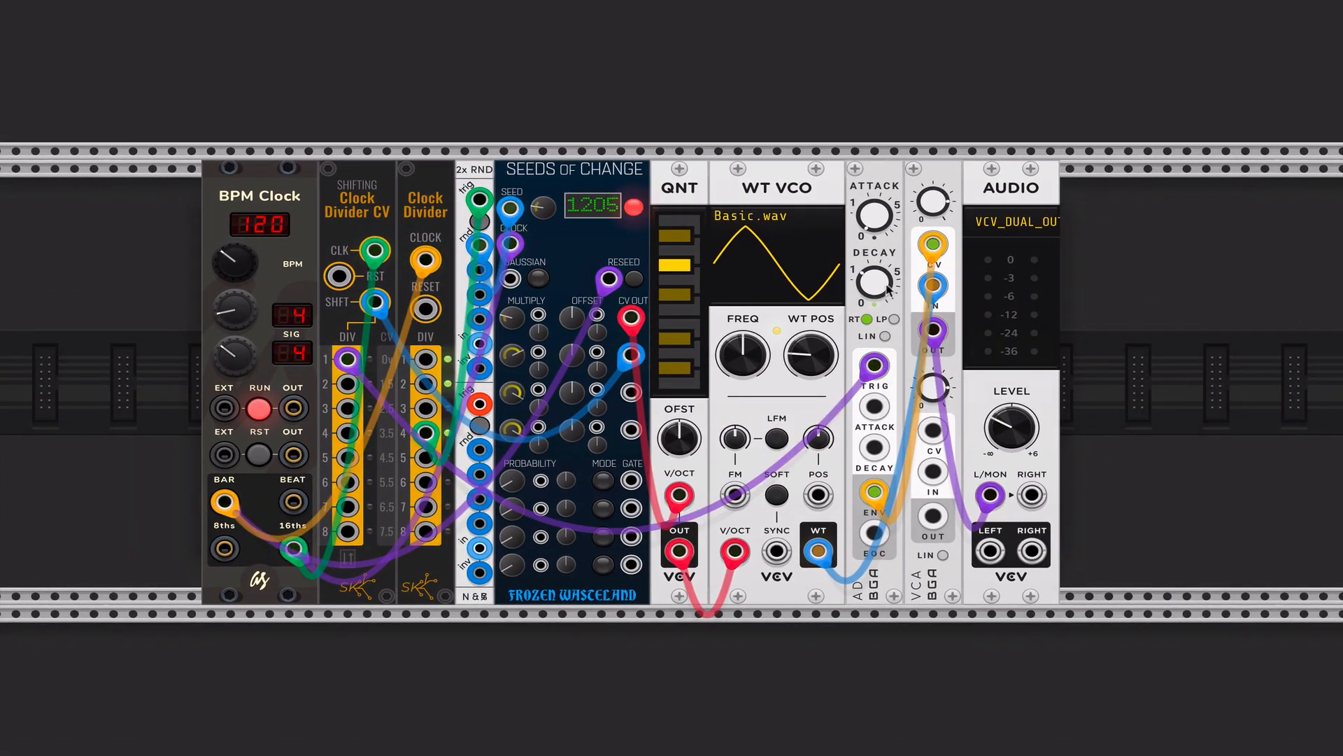
Shorten the envelope's decay and lower WT VCO's wavetable position to about 15%.
left_click_drag(888, 289, 887, 318)
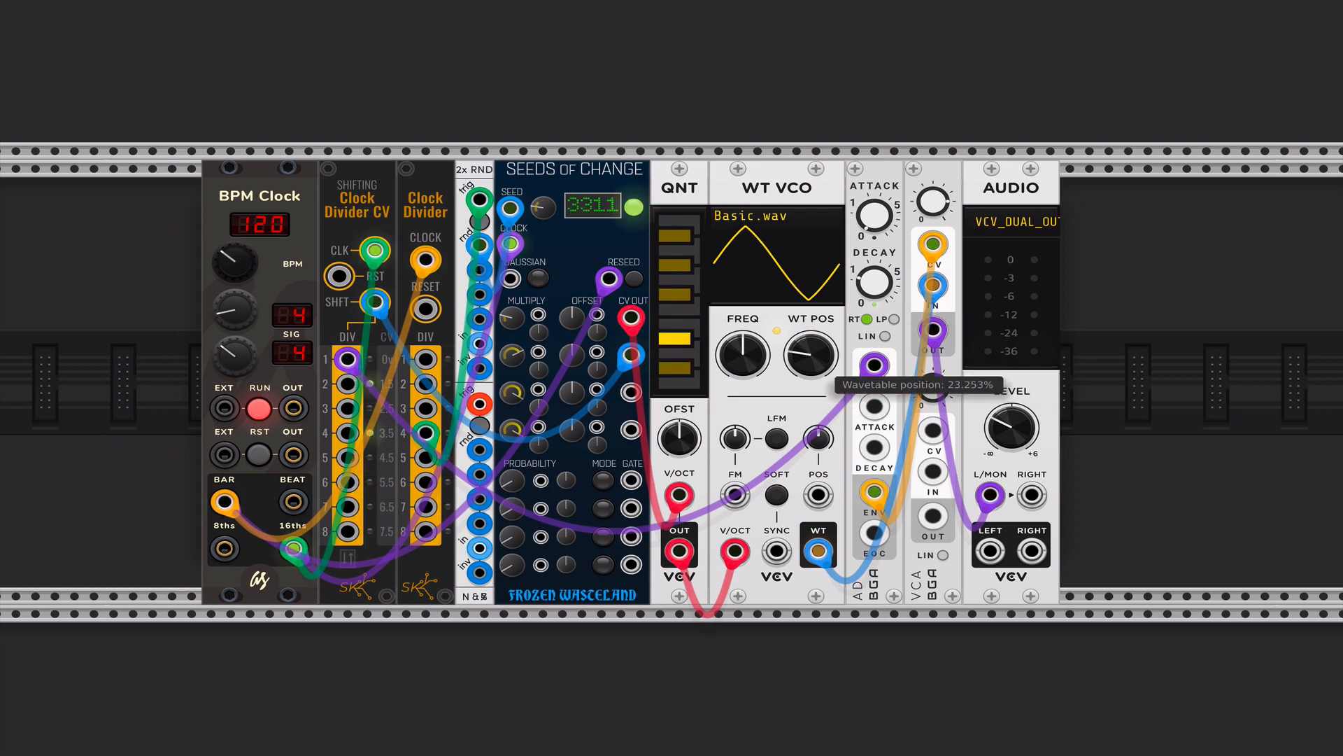
left_click_drag(811, 355, 809, 357)
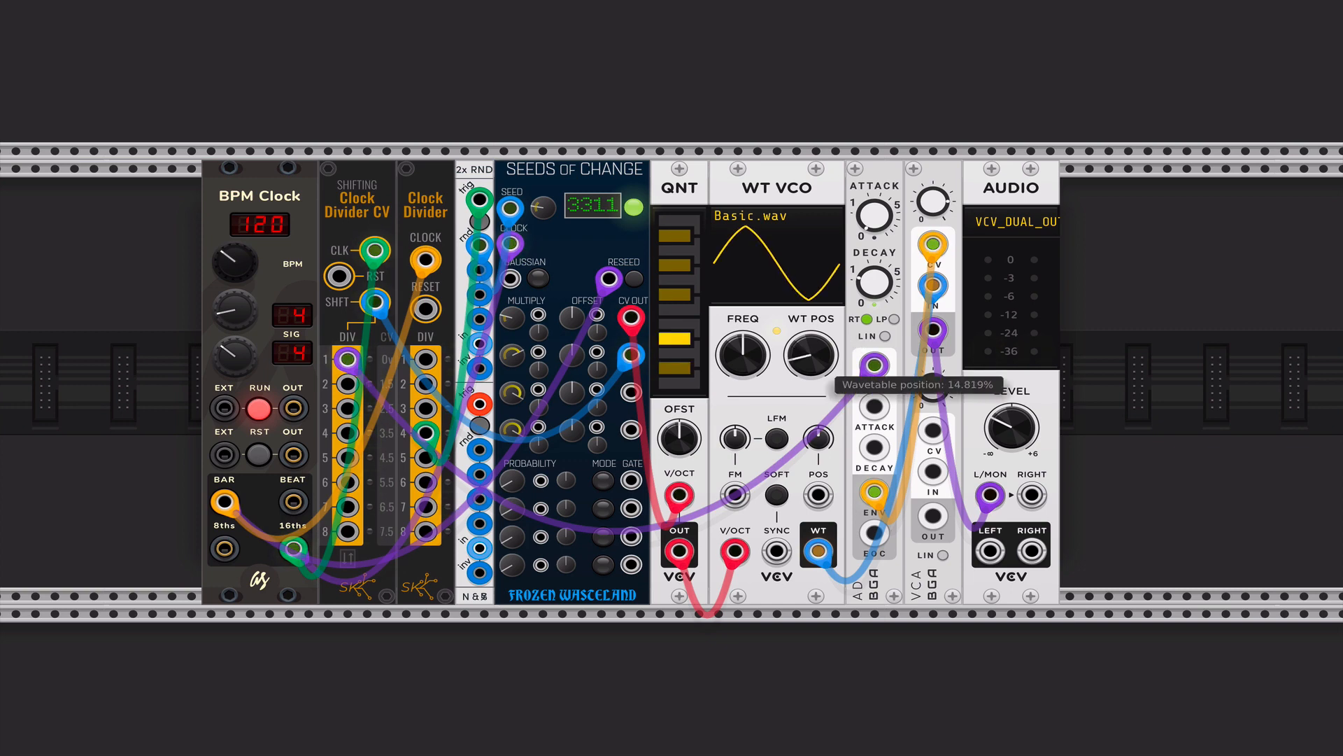
Drop WT VCO by an octave by setting its frequency to 261.63/2 Hz.
mouse_move(749, 362)
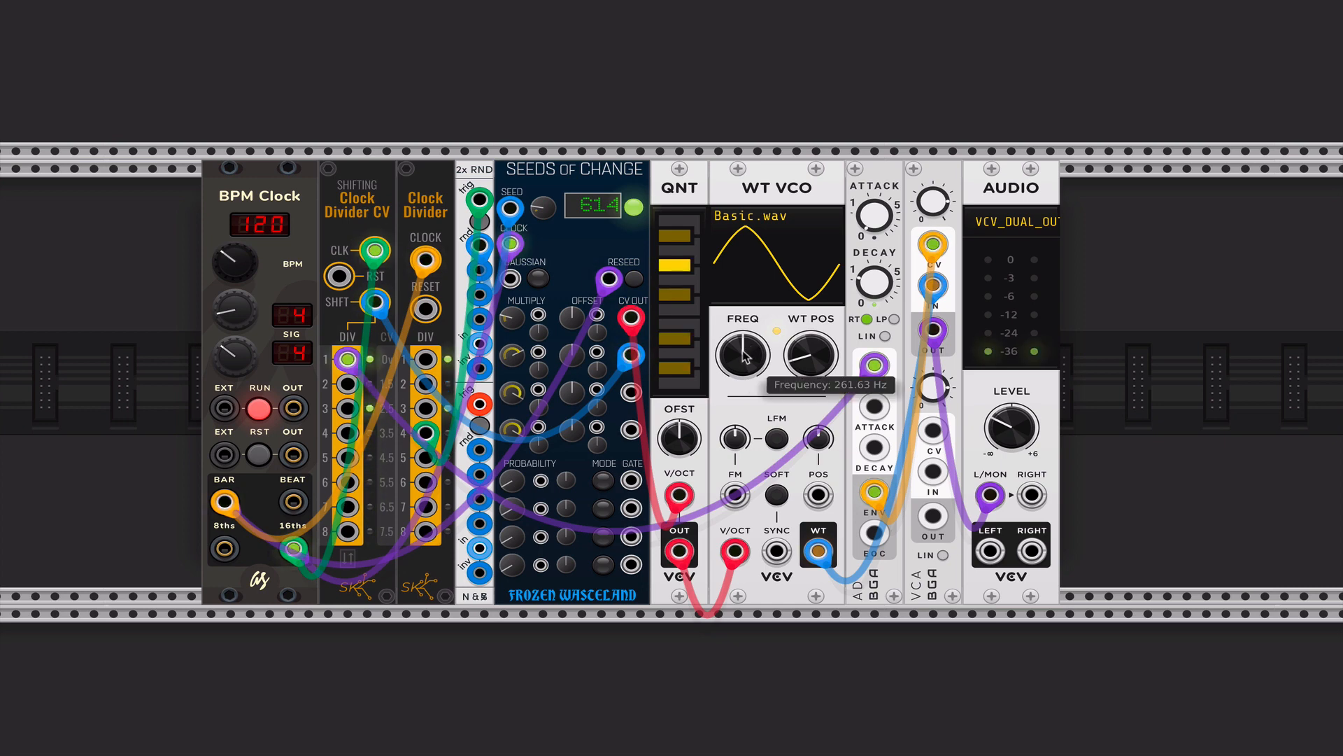
right_click(743, 353)
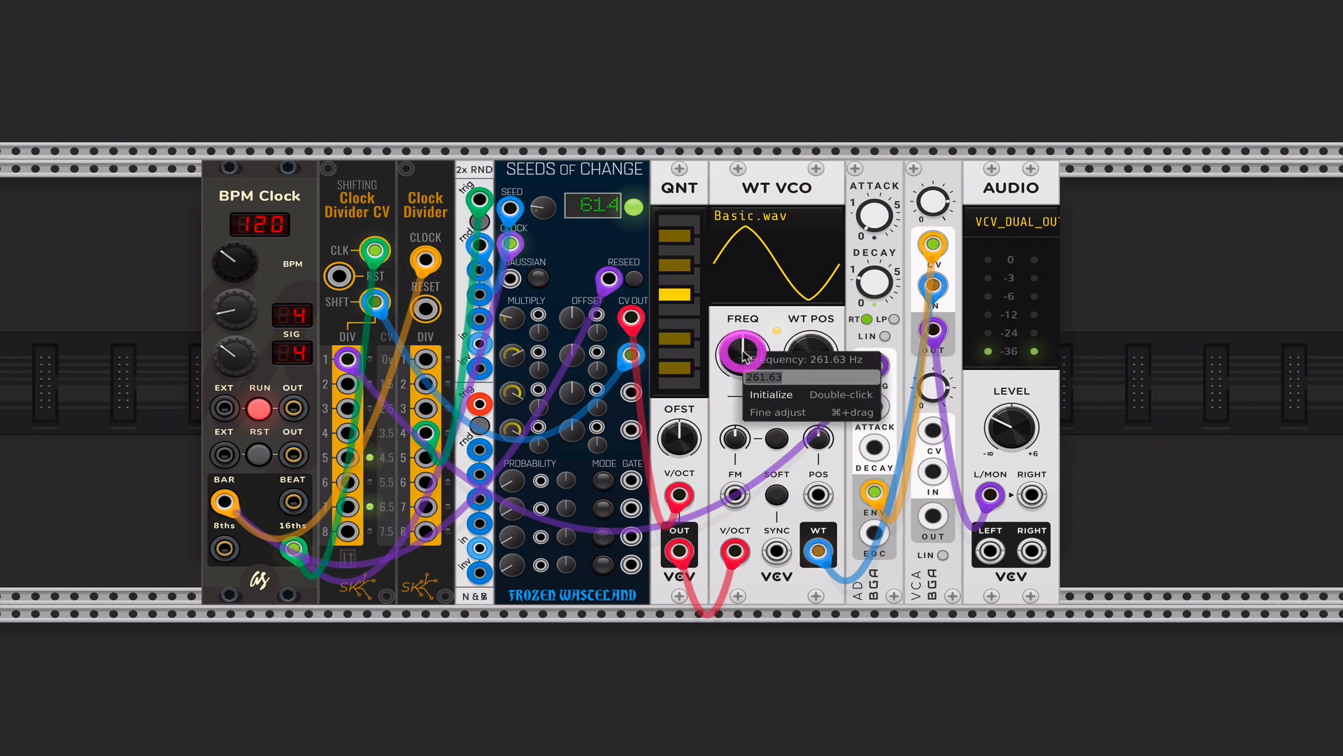
left_click(802, 375)
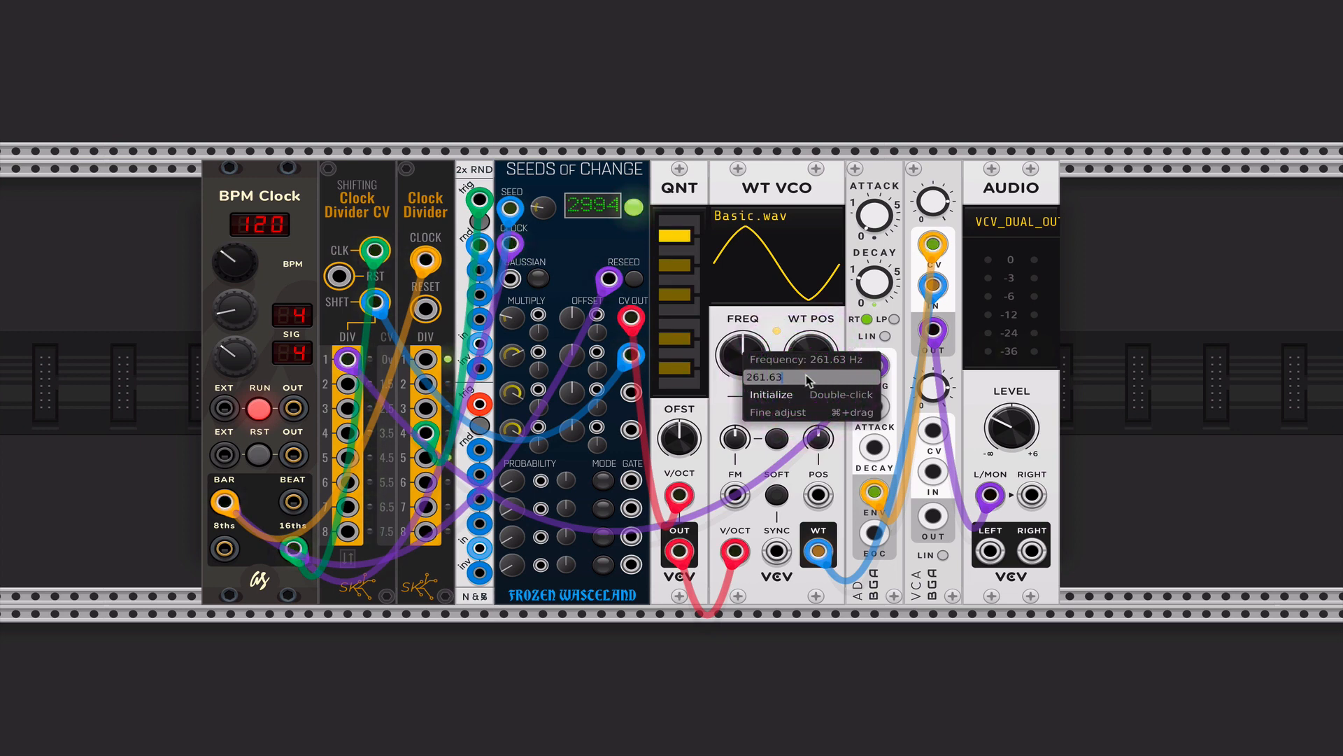
type("/")
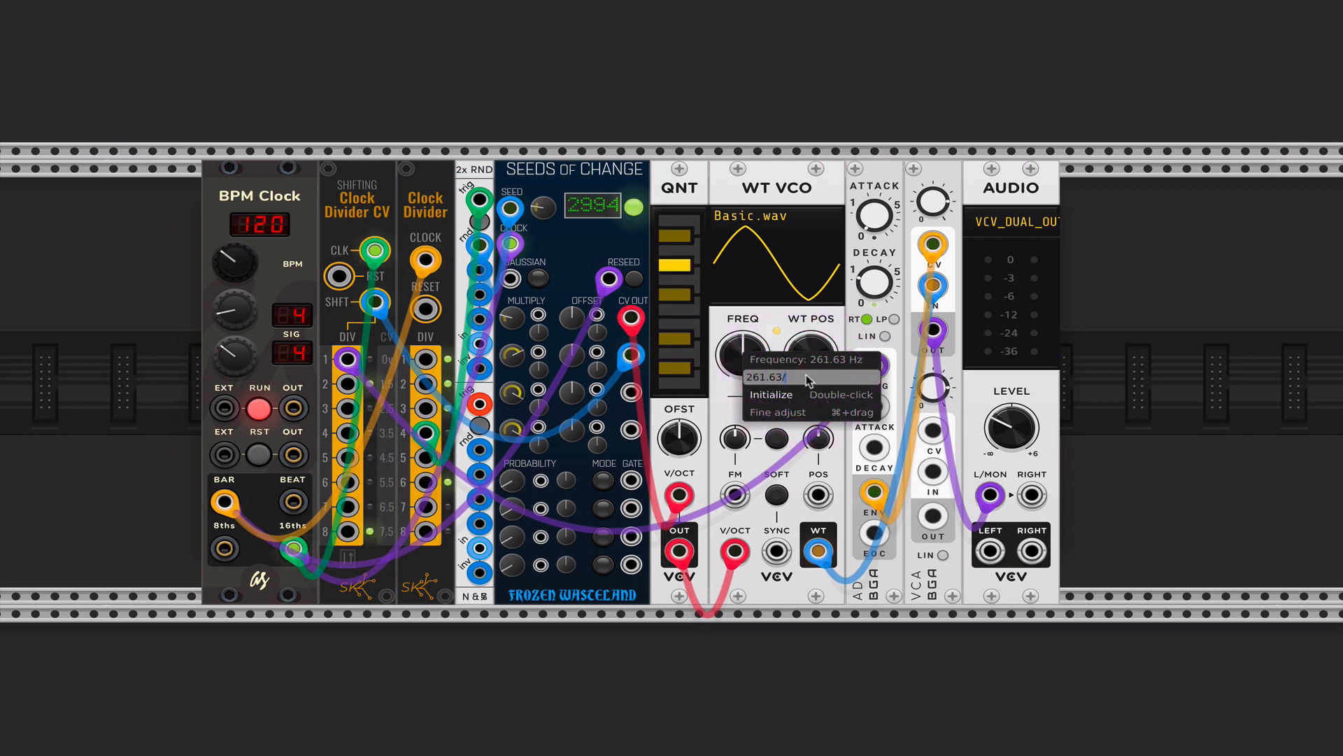
type("2")
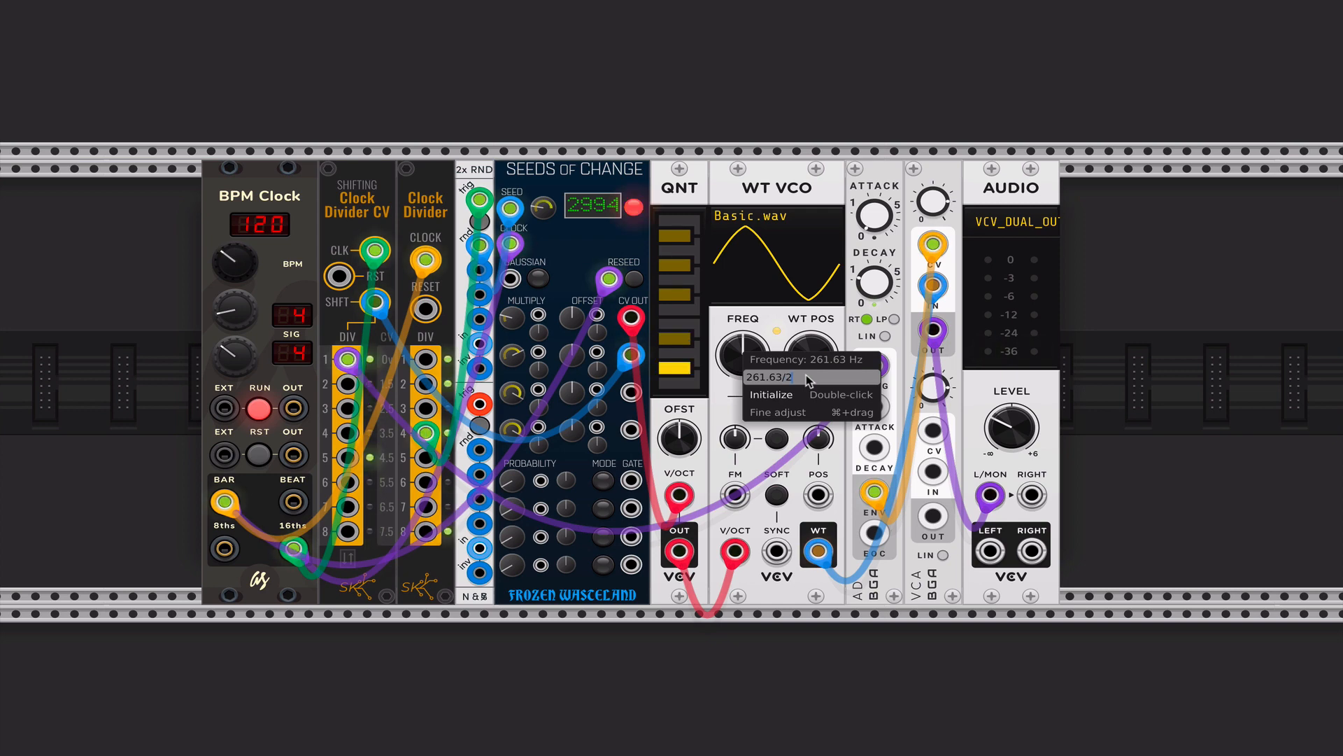
key("Return")
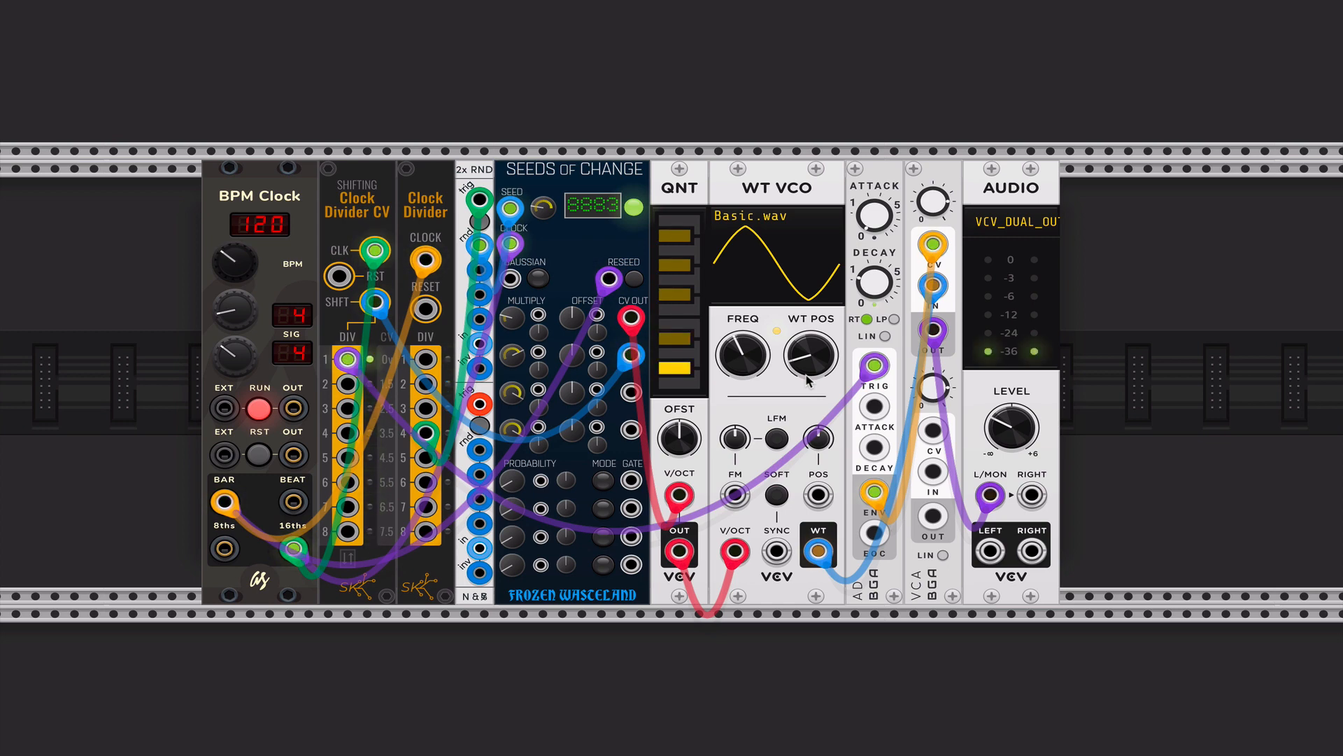
Raise WT VCO's wavetable position to about 42% and fine-tune the envelope's decay.
left_click_drag(802, 347, 802, 328)
left_click_drag(875, 282, 875, 284)
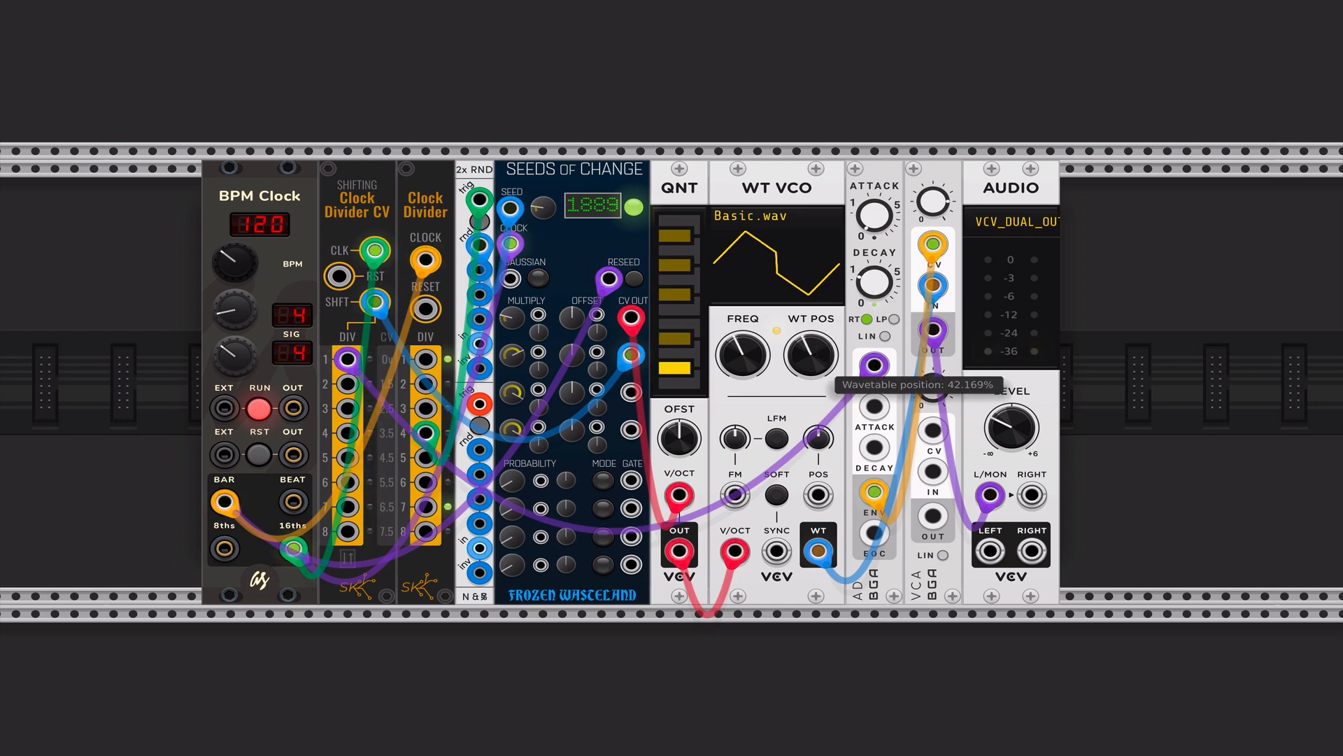
left_click_drag(825, 366, 825, 368)
Readjust the Audio level and move the cables on BPM Clock's 16ths output to its 8ths output.
left_click_drag(1024, 439, 1025, 427)
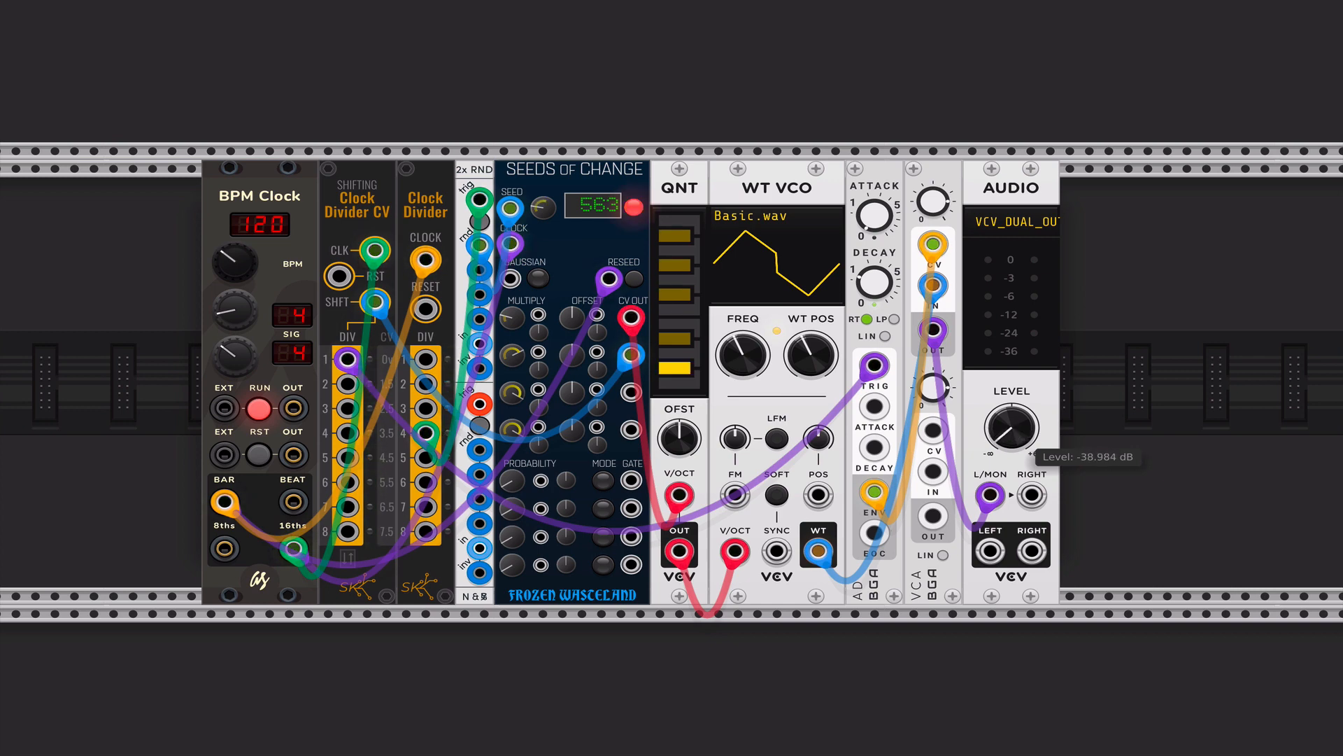
left_click_drag(1025, 428, 1025, 424)
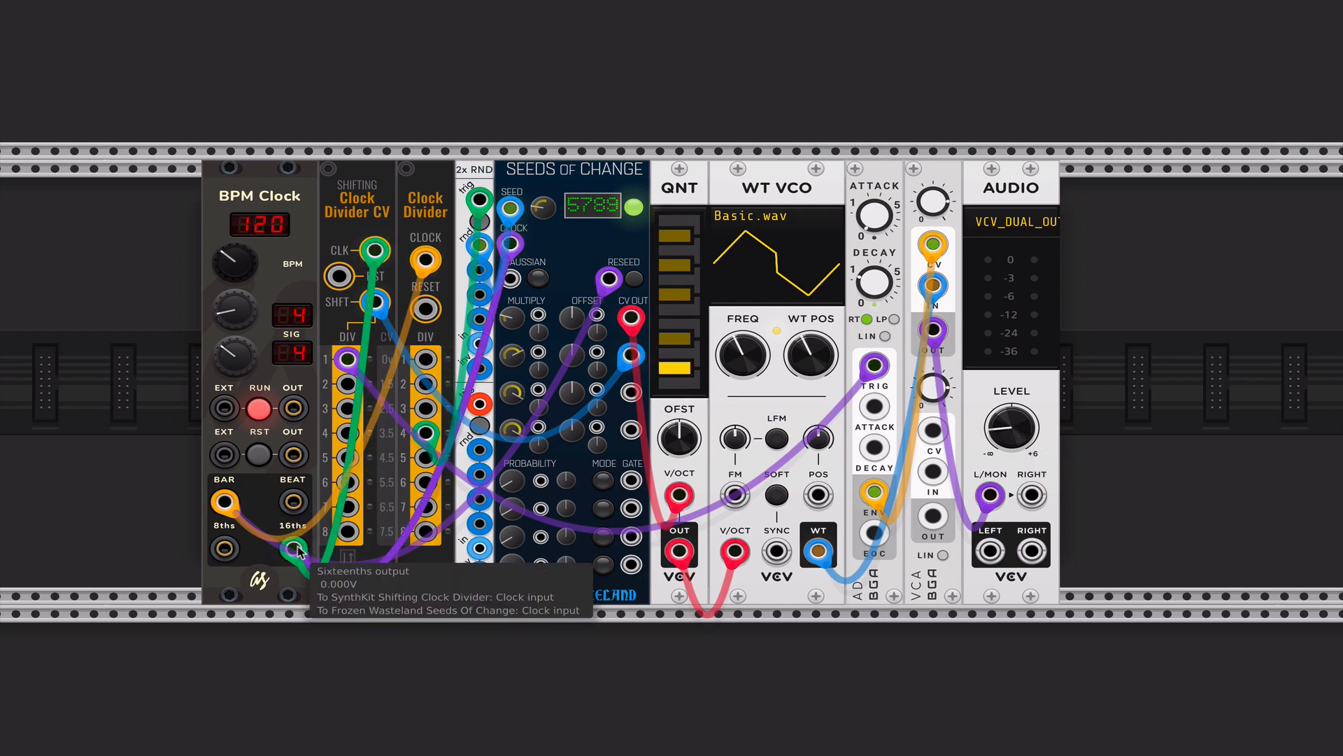
left_click_drag(298, 546, 228, 550)
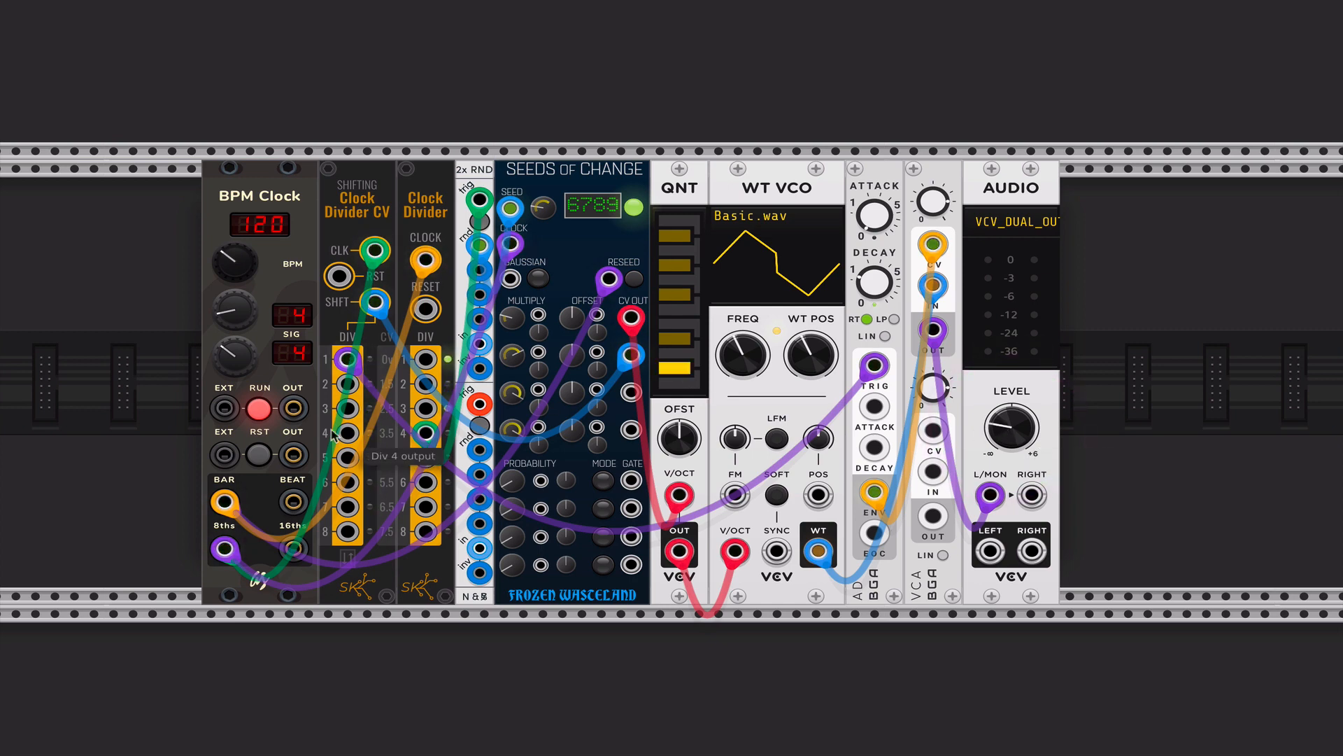
Lengthen the envelope's decay to about 2.5 s and nudge its attack up.
mouse_move(883, 289)
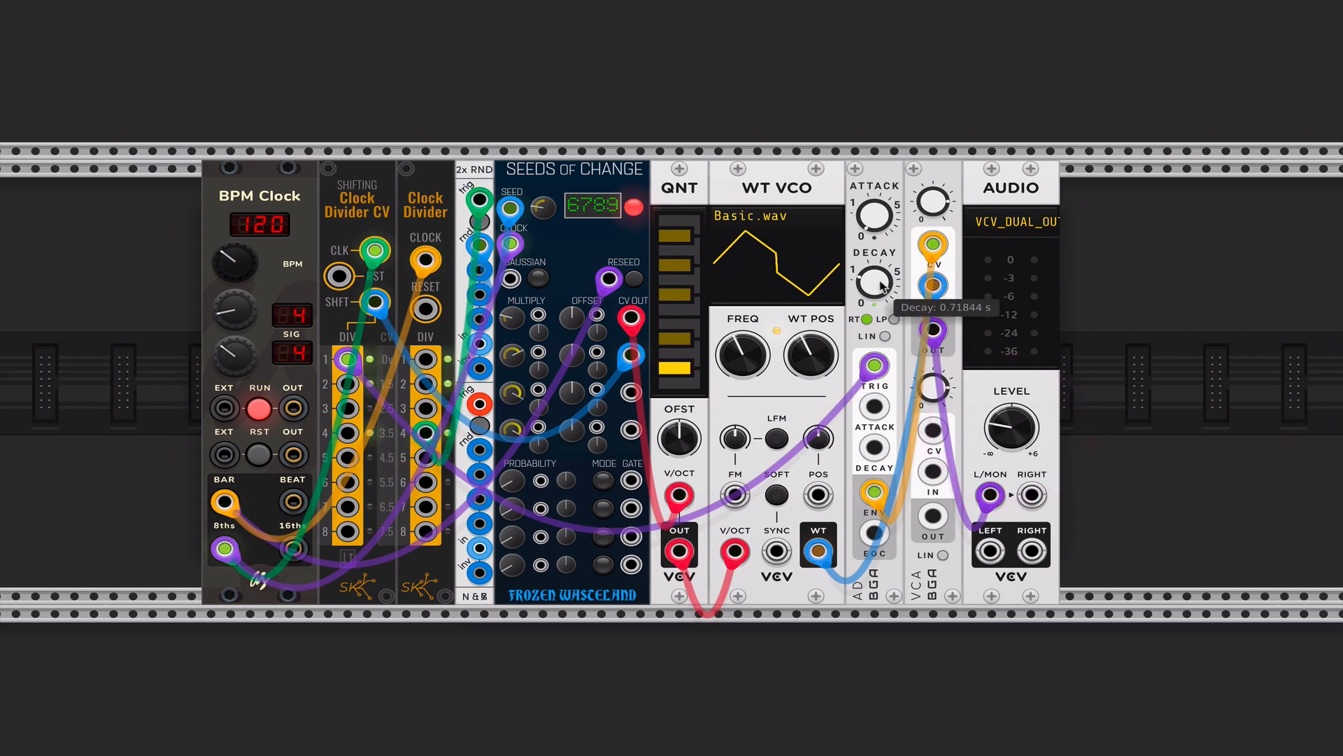
left_click_drag(883, 289, 883, 249)
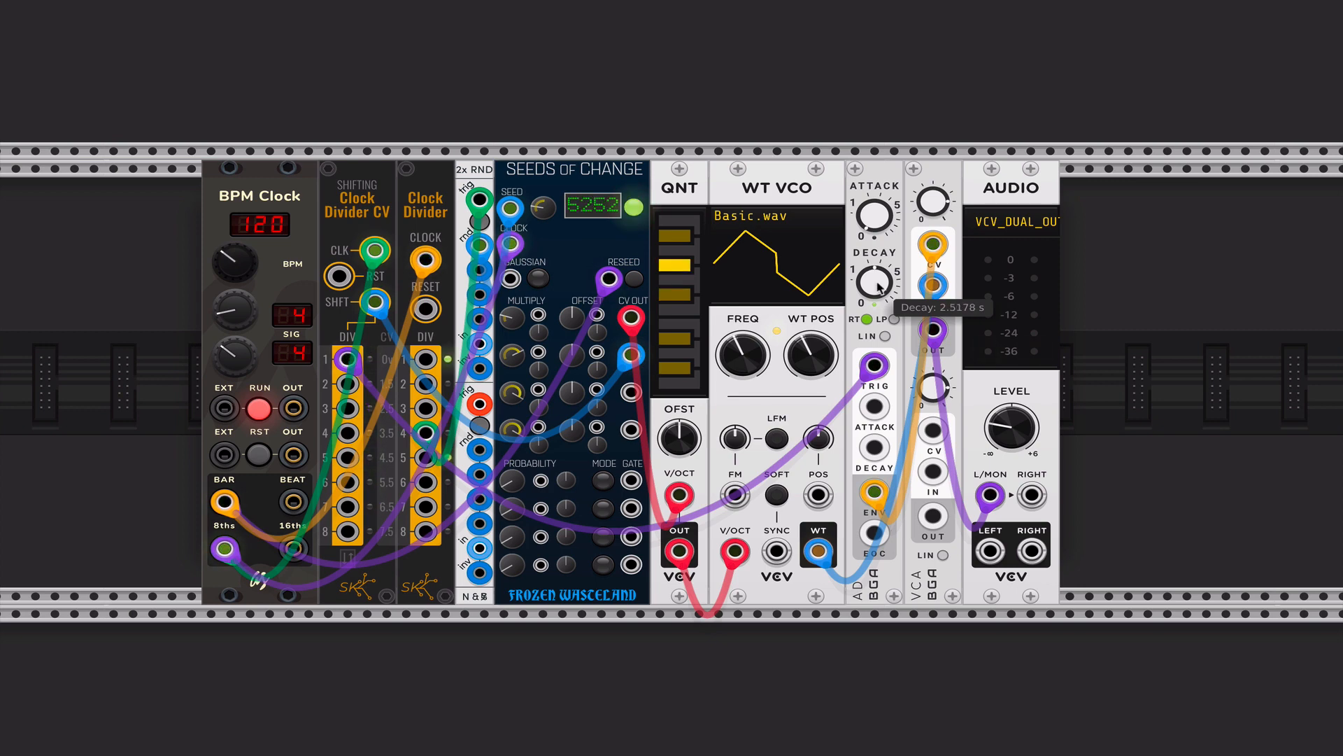
mouse_move(883, 223)
left_click_drag(883, 222, 883, 207)
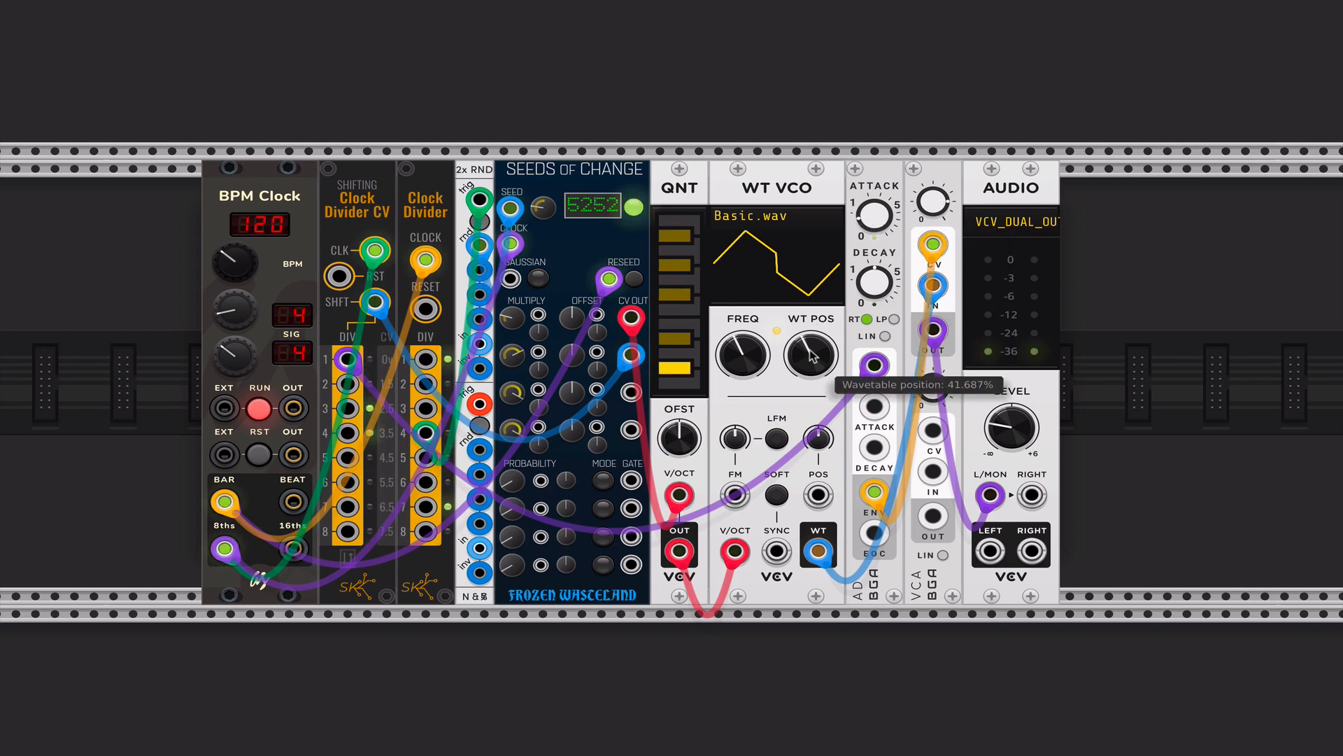
Set WT VCO's wavetable position to about 33% and turn the Audio level down.
mouse_move(825, 360)
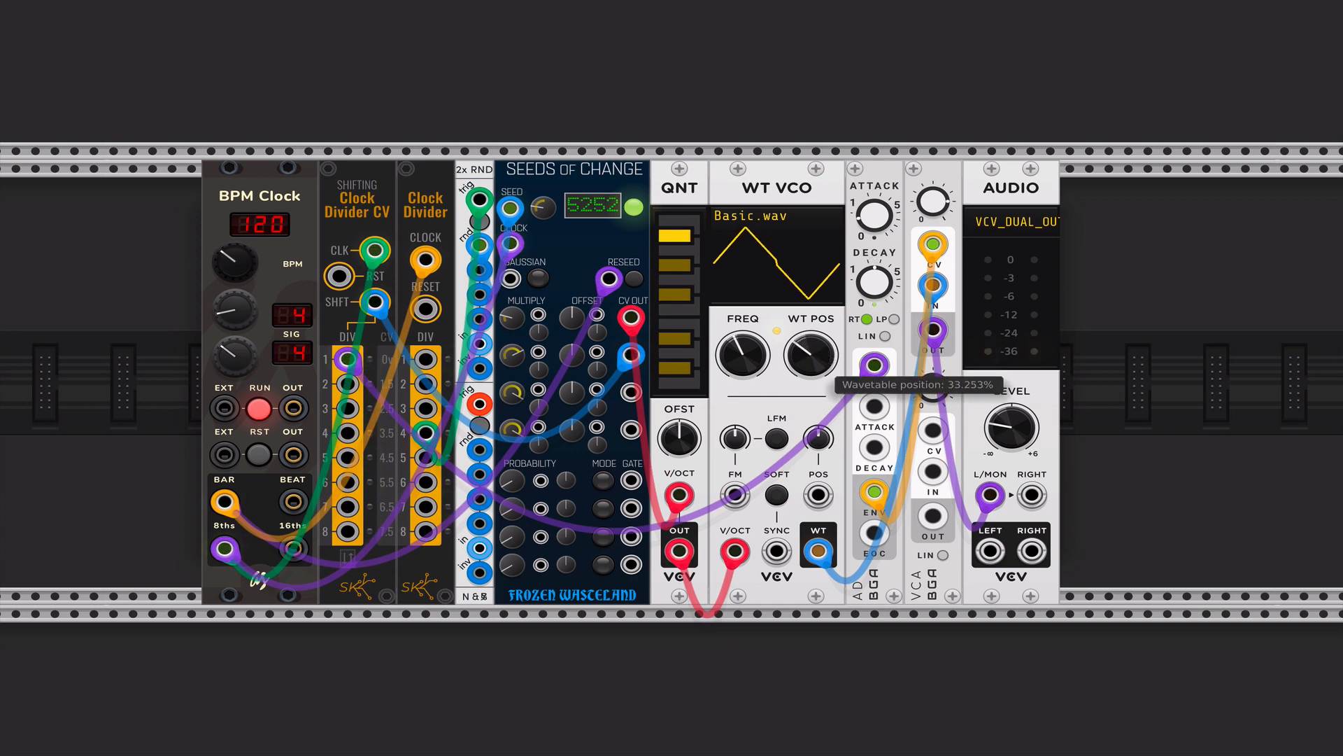
left_click_drag(811, 355, 818, 365)
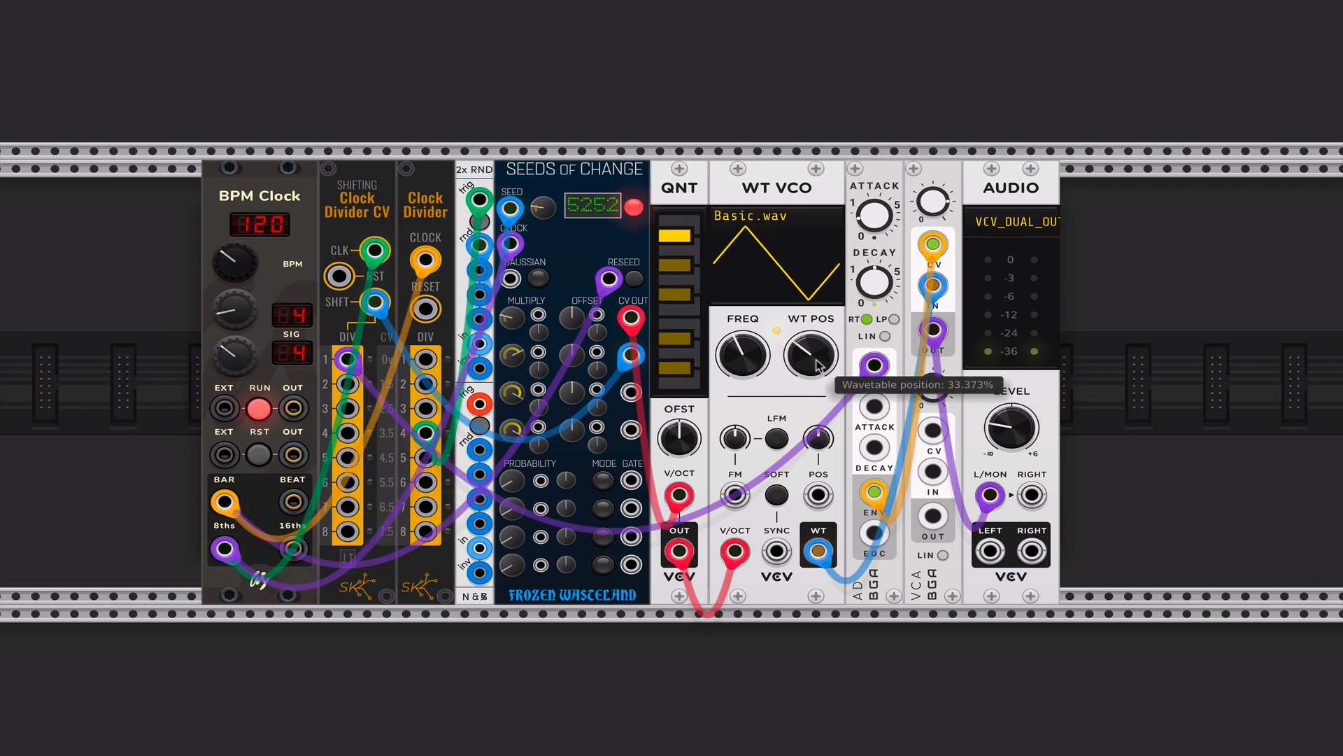
mouse_move(519, 432)
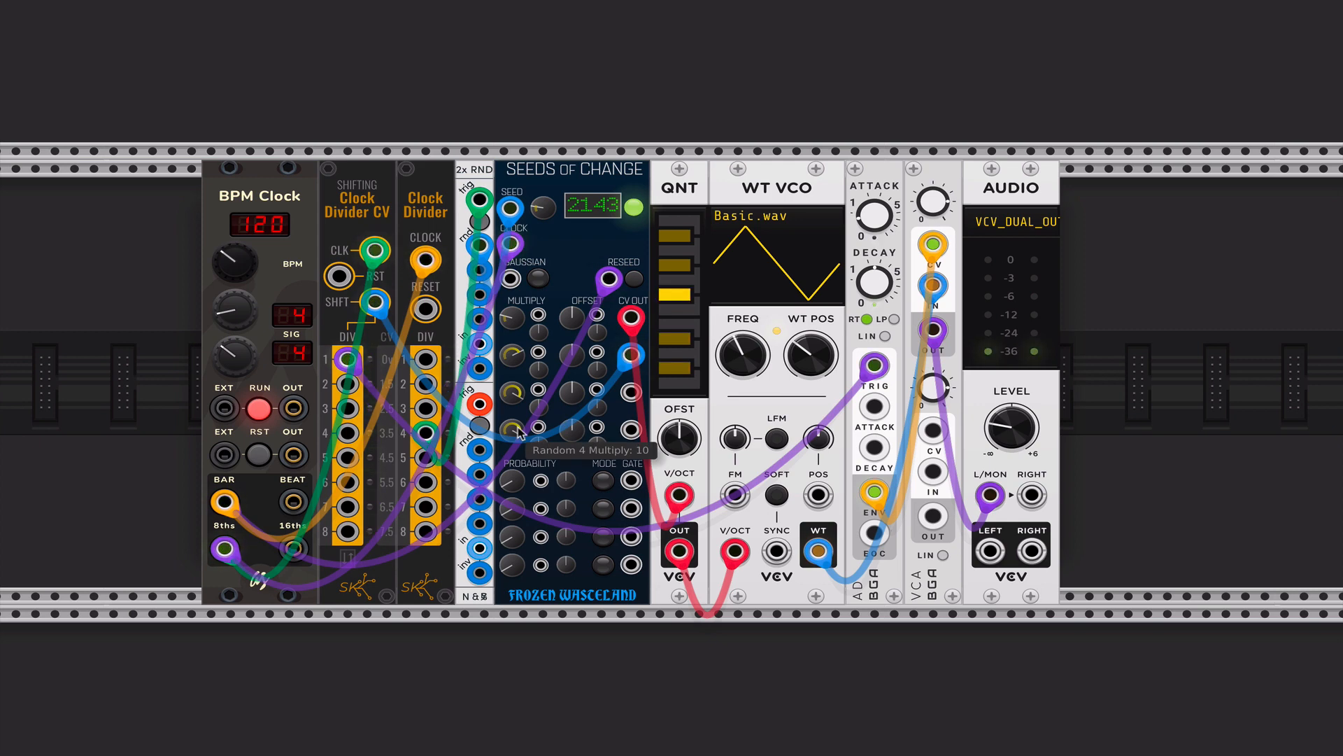
mouse_move(1016, 430)
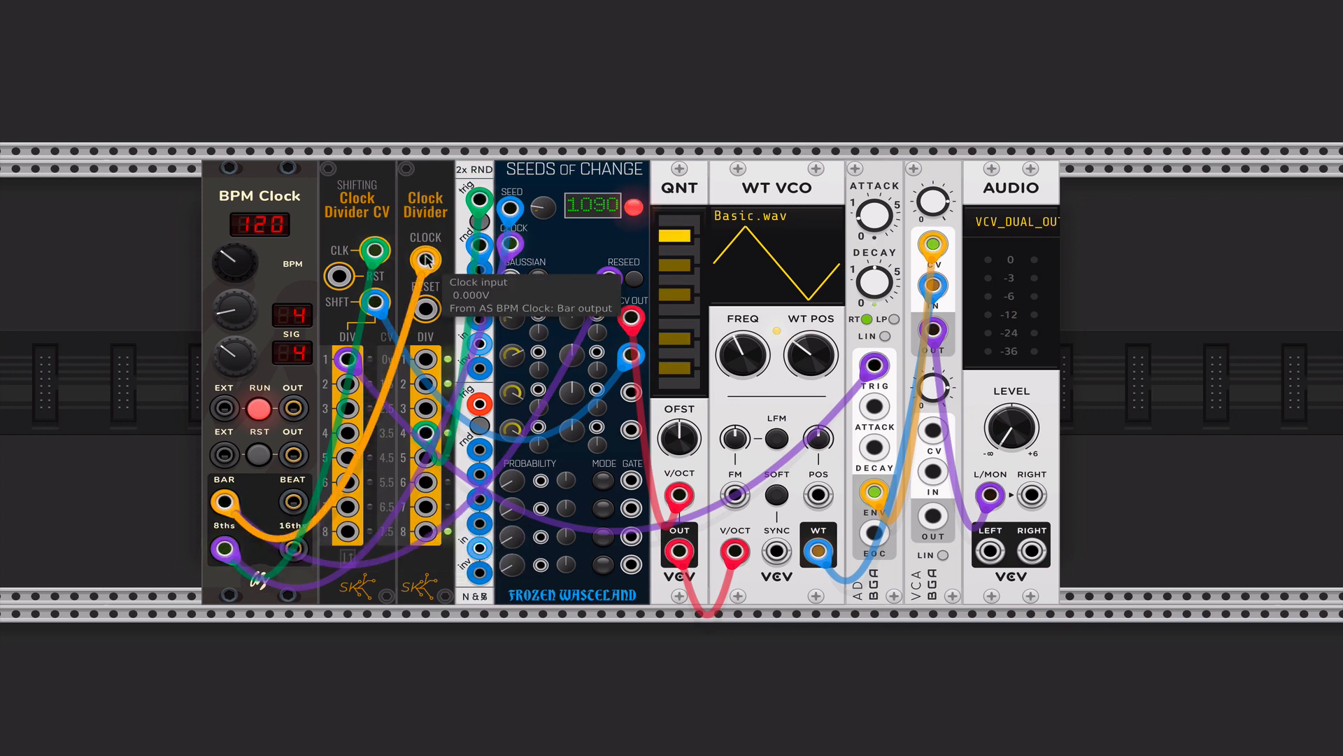
Replace the cable into Clock Divider's CLOCK input with a new one from BPM Clock's BAR output.
left_click_drag(429, 253, 108, 366)
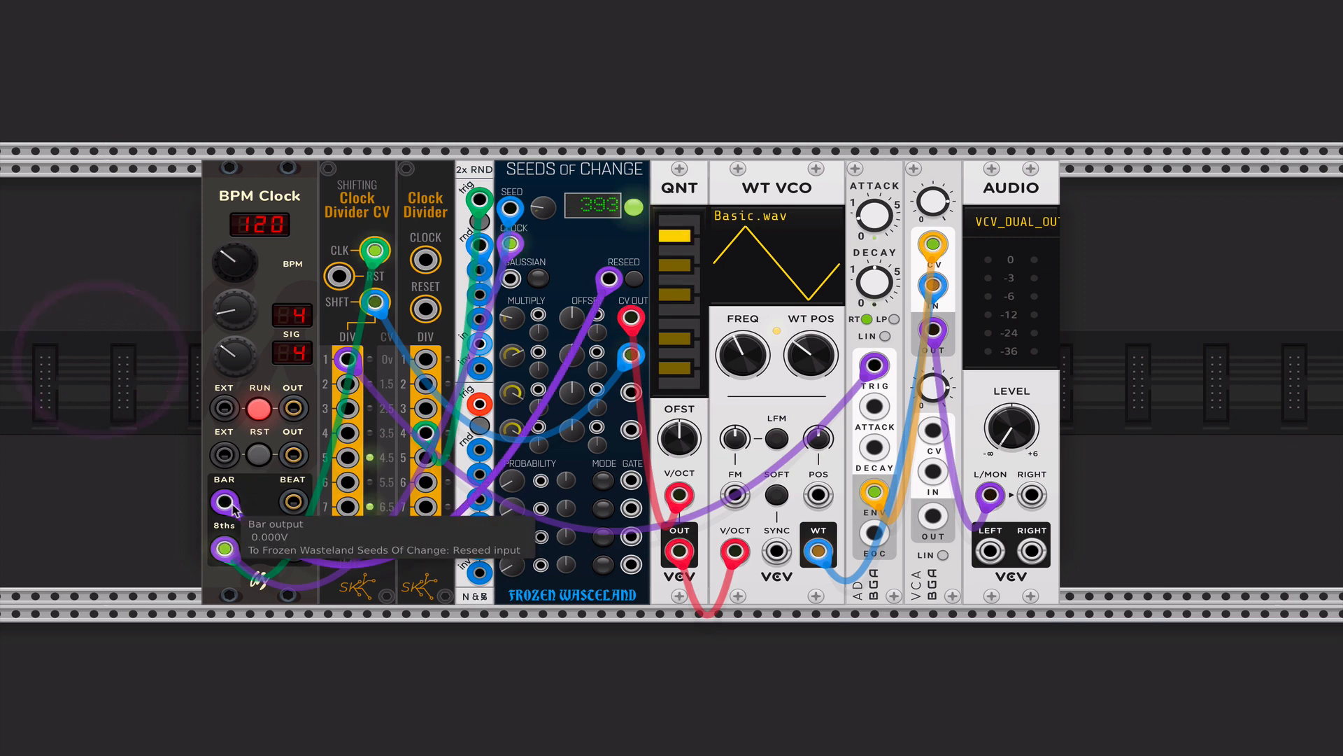
left_click_drag(224, 502, 422, 268)
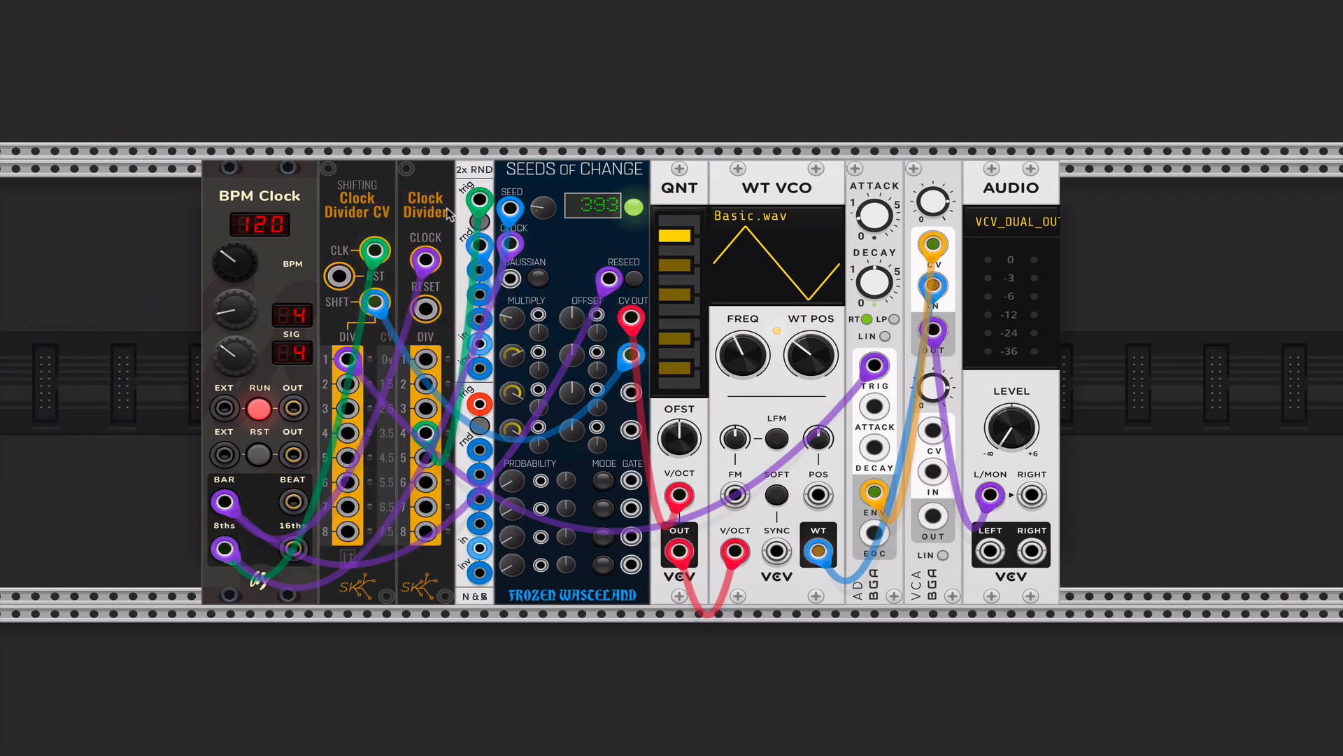
left_click(302, 173)
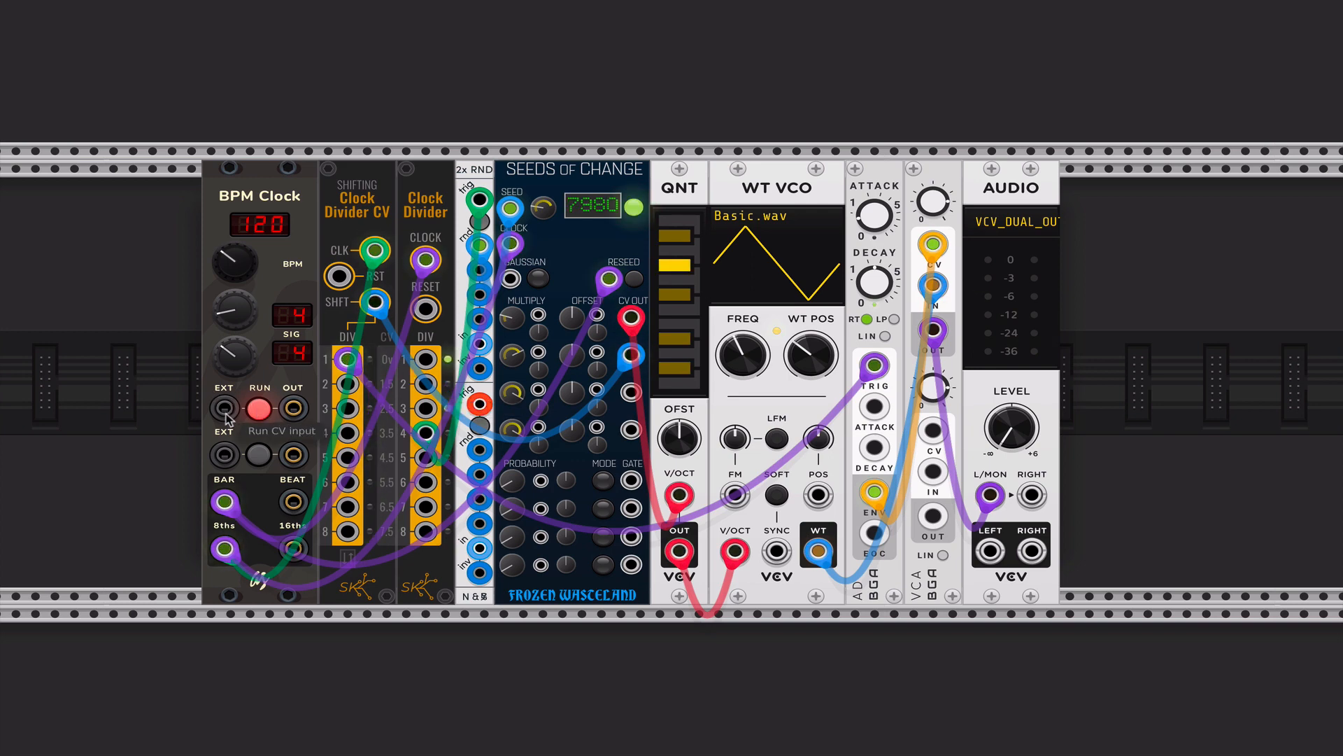
Raise the Audio level to about -14 dB, and stop and reset BPM Clock.
left_click_drag(1006, 435, 1006, 395)
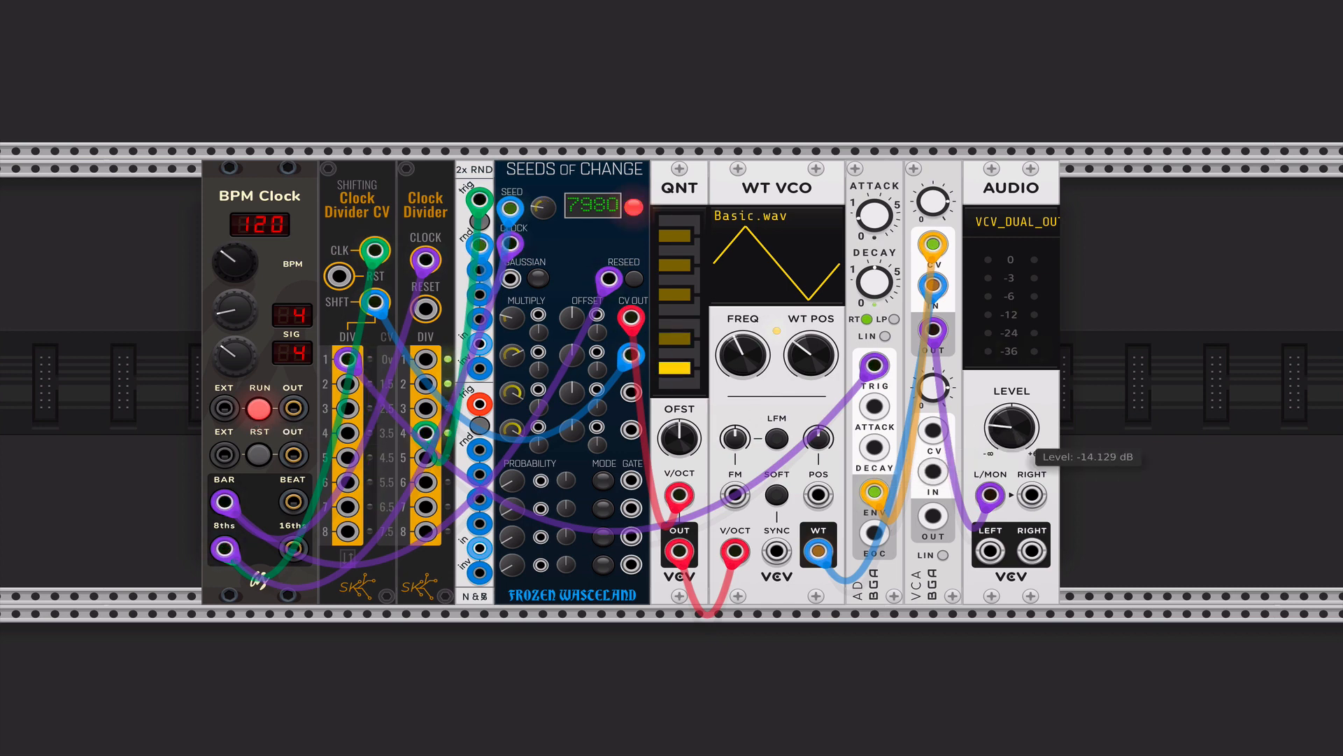
left_click(259, 409)
left_click(259, 408)
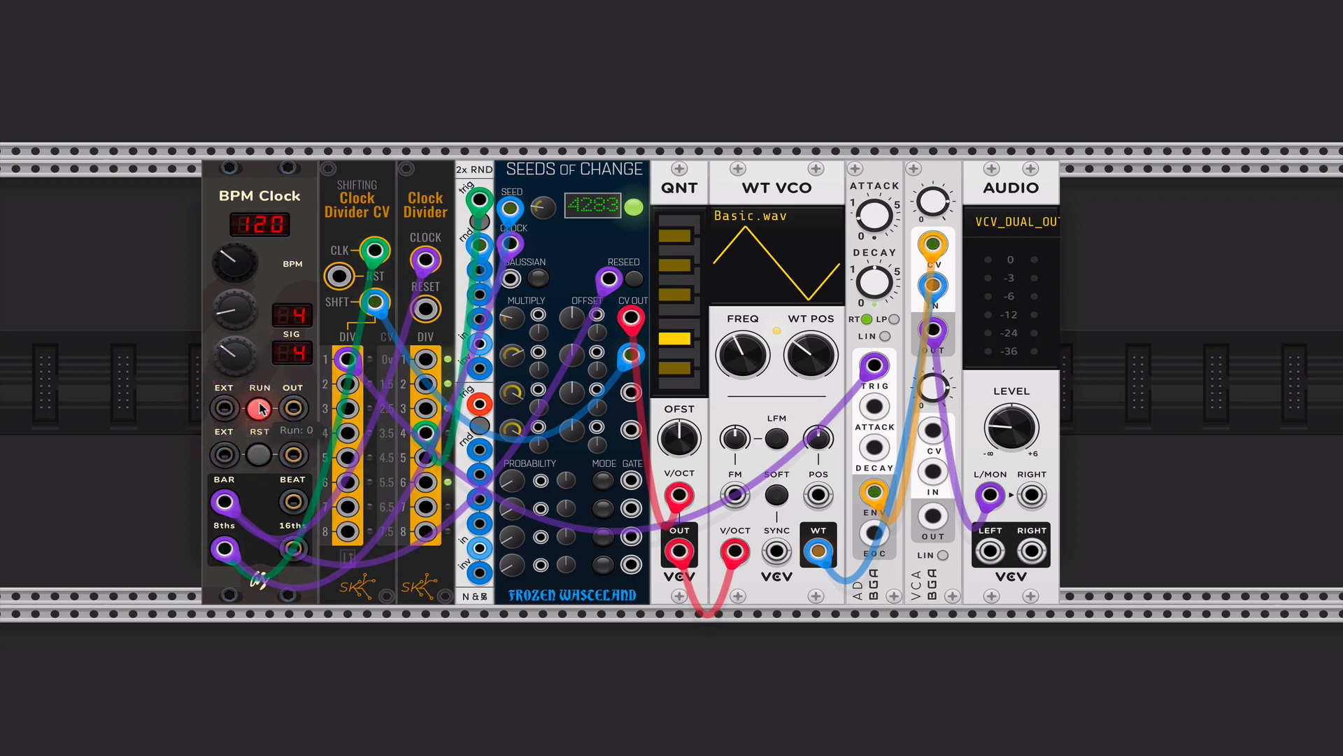
left_click(258, 454)
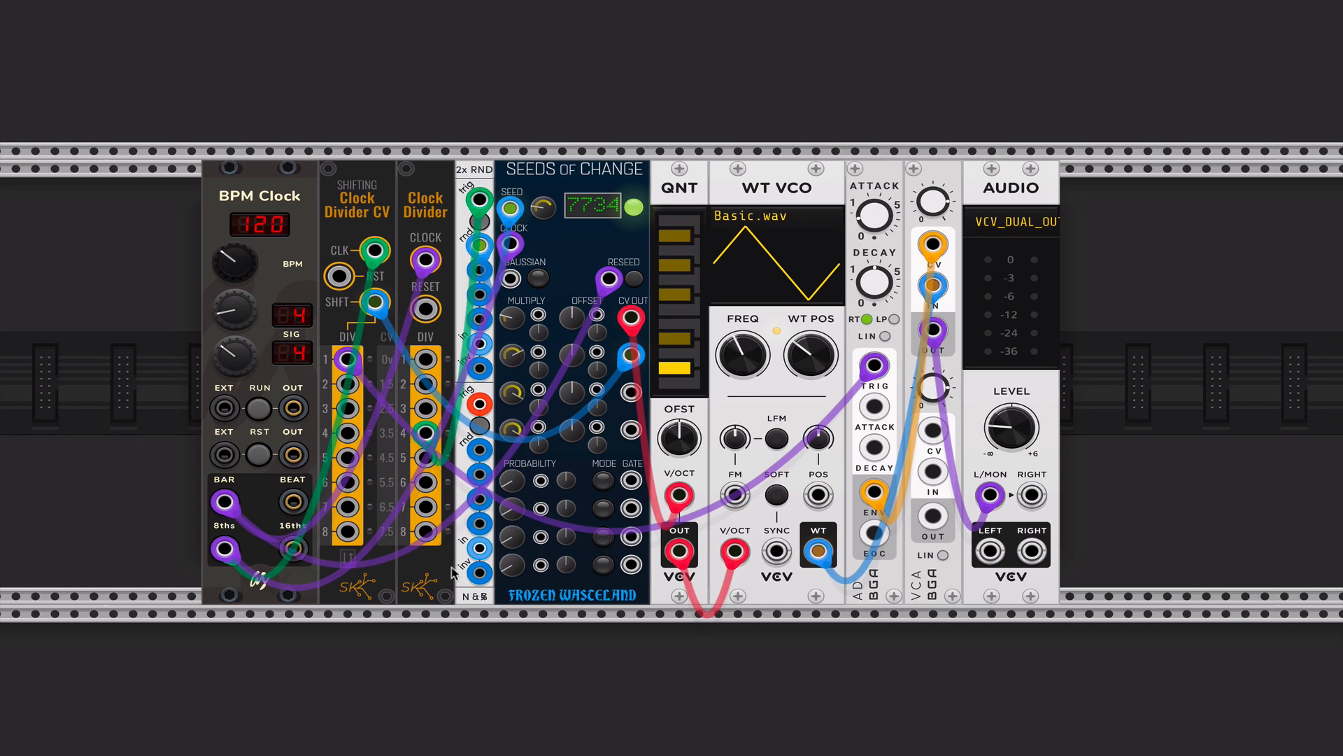
Move BPM Clock away from Clock Divider CV to leave a gap between them, and start the clock running.
left_click_drag(289, 173, 235, 174)
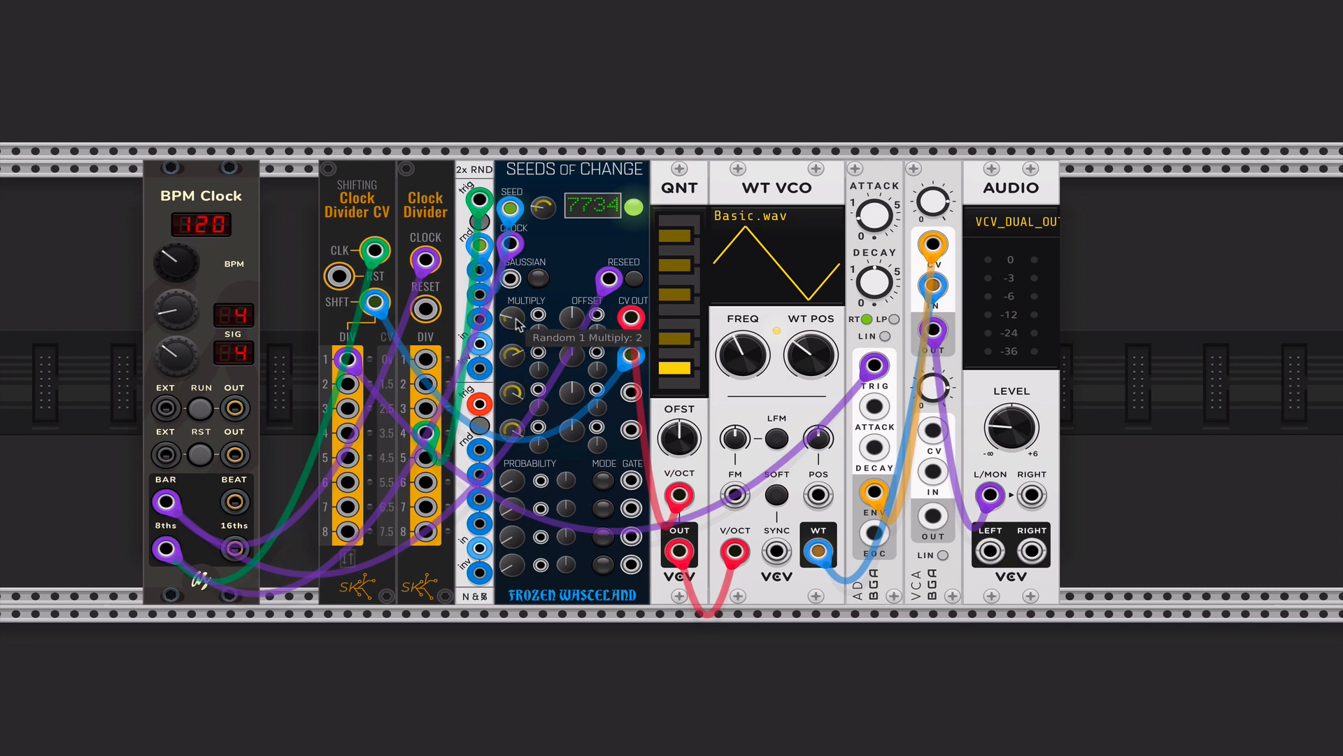
mouse_move(1005, 423)
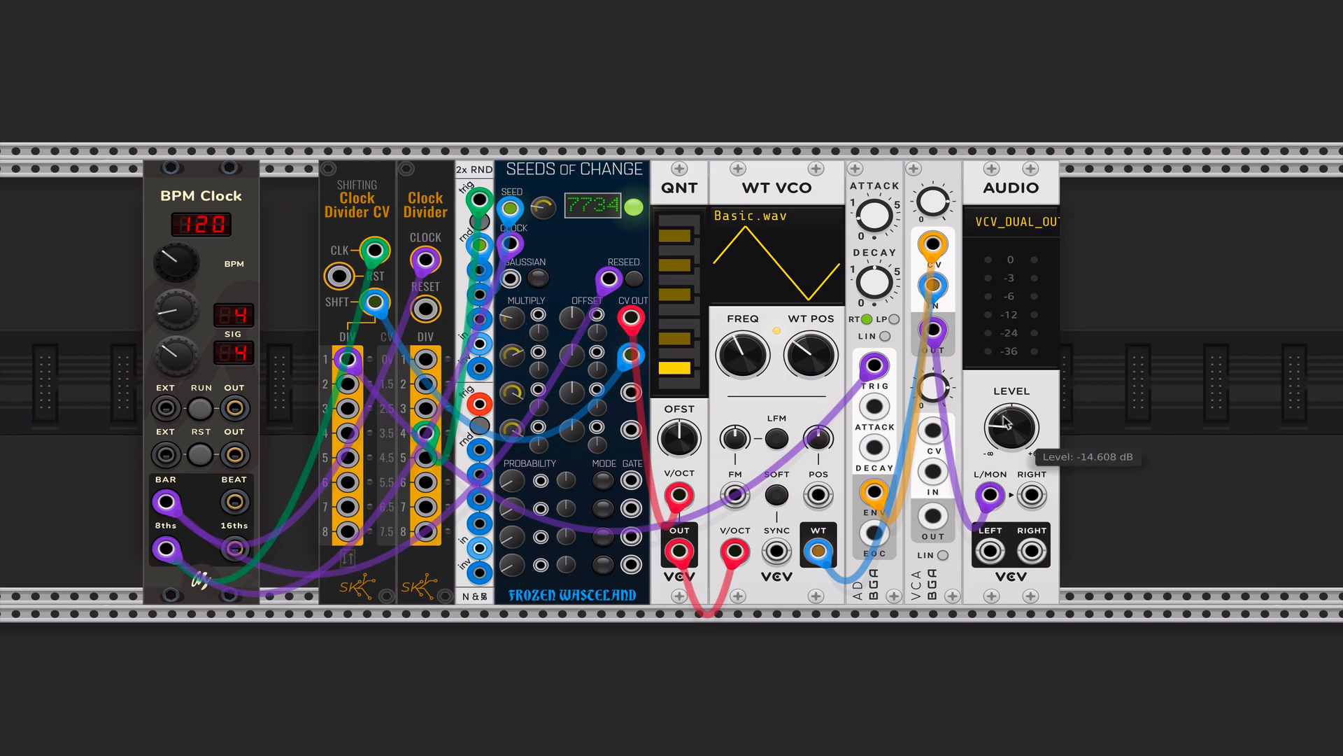
left_click_drag(1003, 425, 1003, 423)
left_click(202, 404)
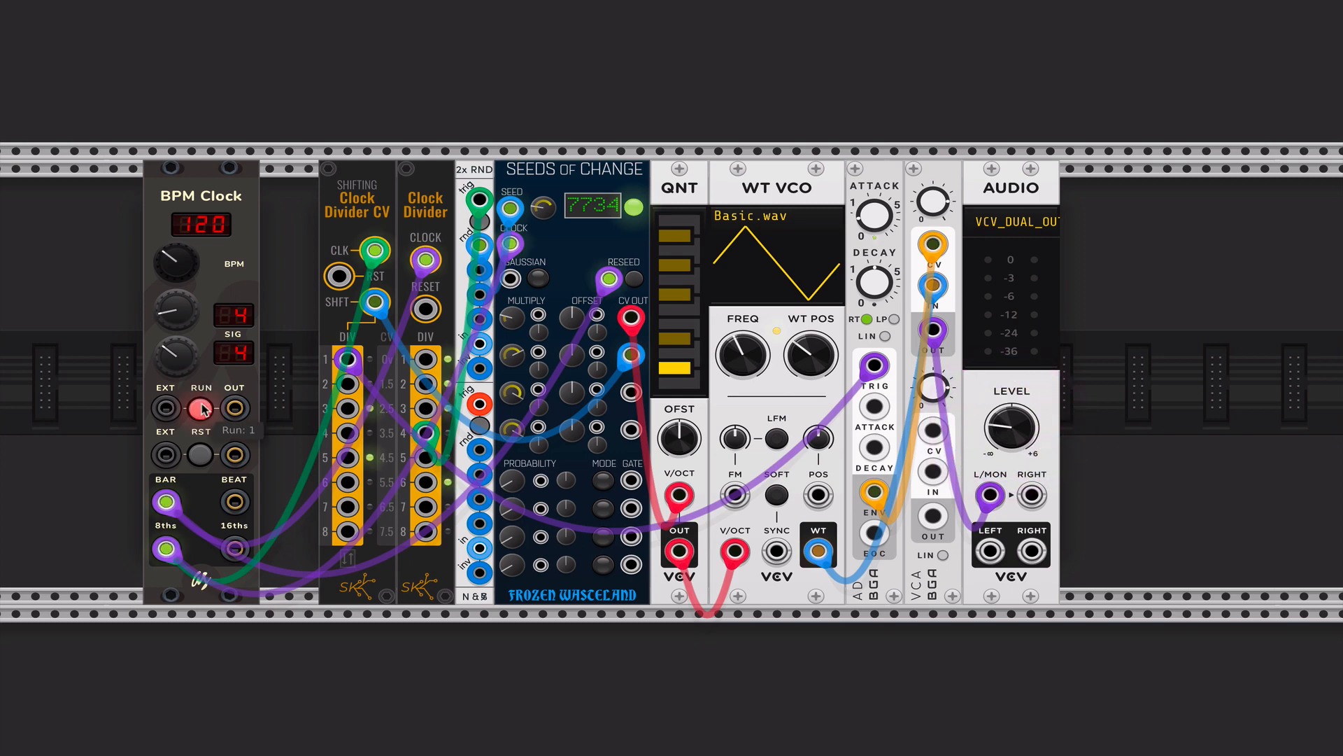
Set Random 1 Multiply on Seeds of Change to 4.
right_click(515, 323)
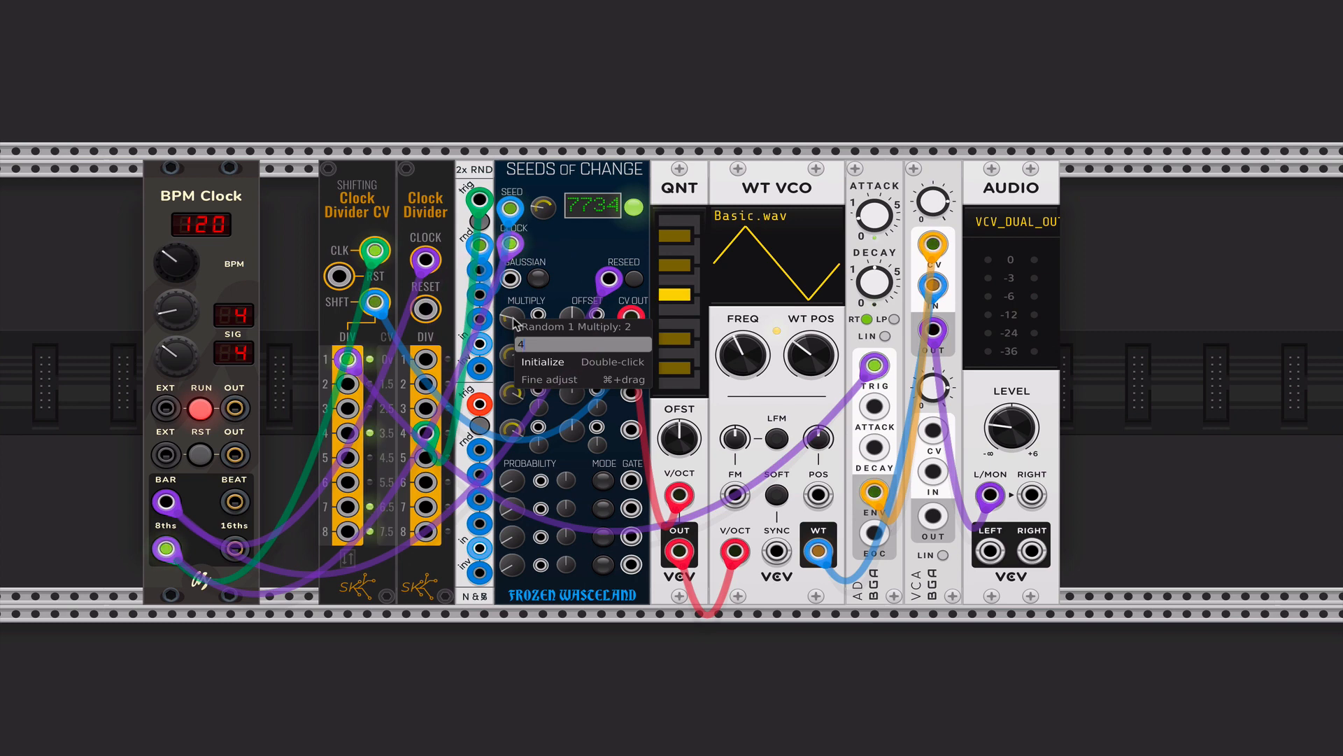
type("4")
key("Return")
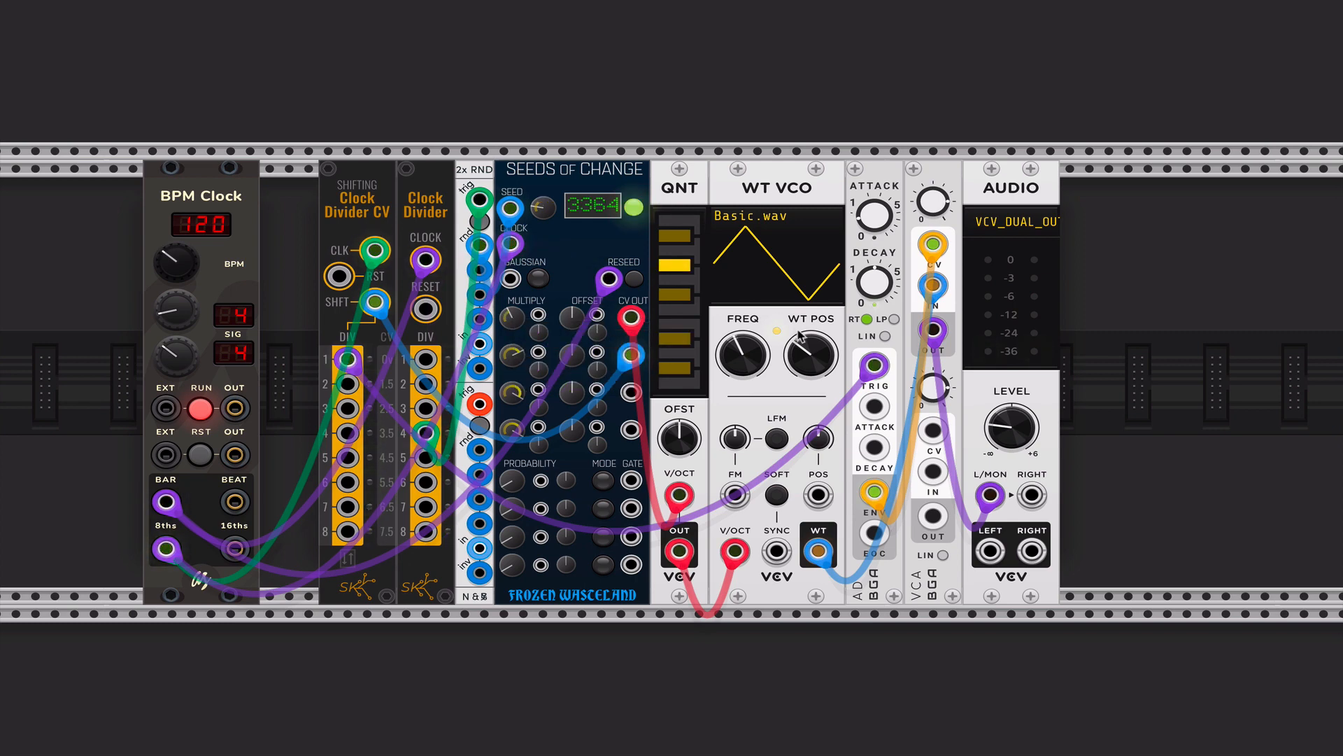
Set Random 1 Multiply on Seeds of Change to 2.
mouse_move(515, 321)
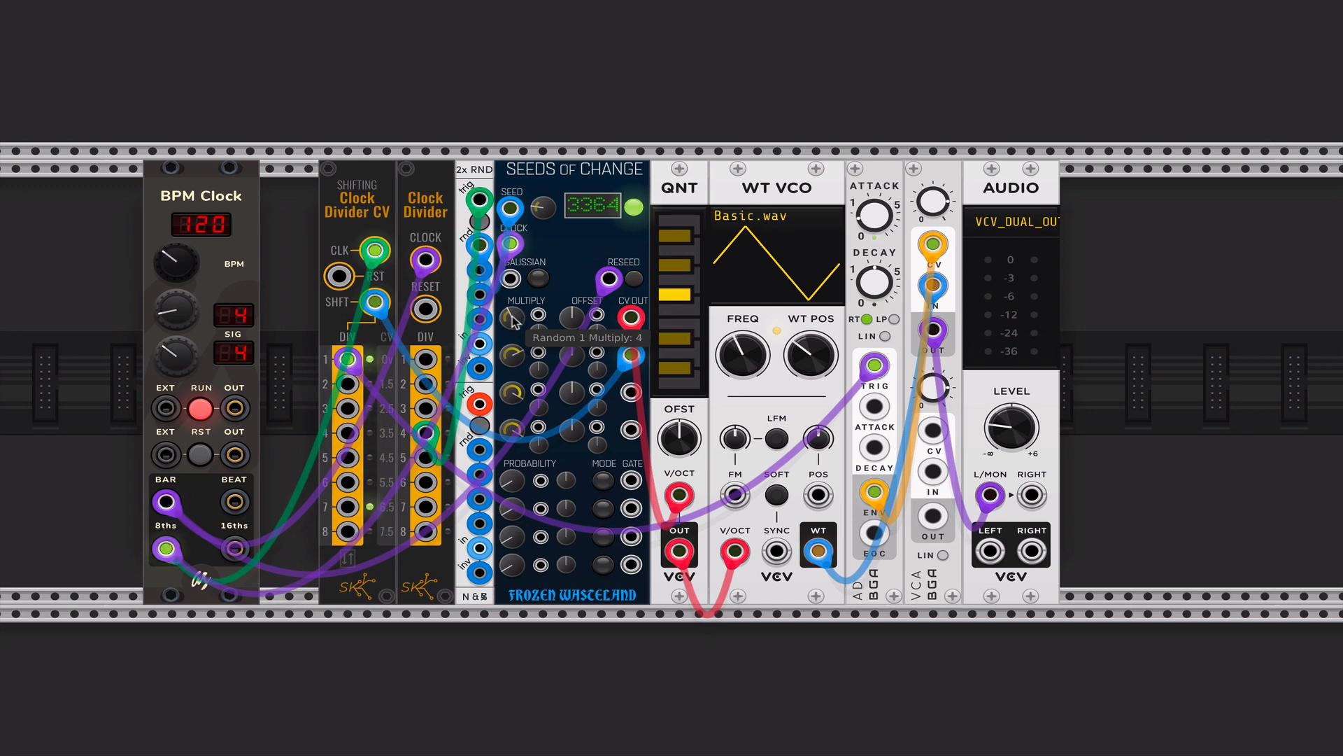
right_click(514, 321)
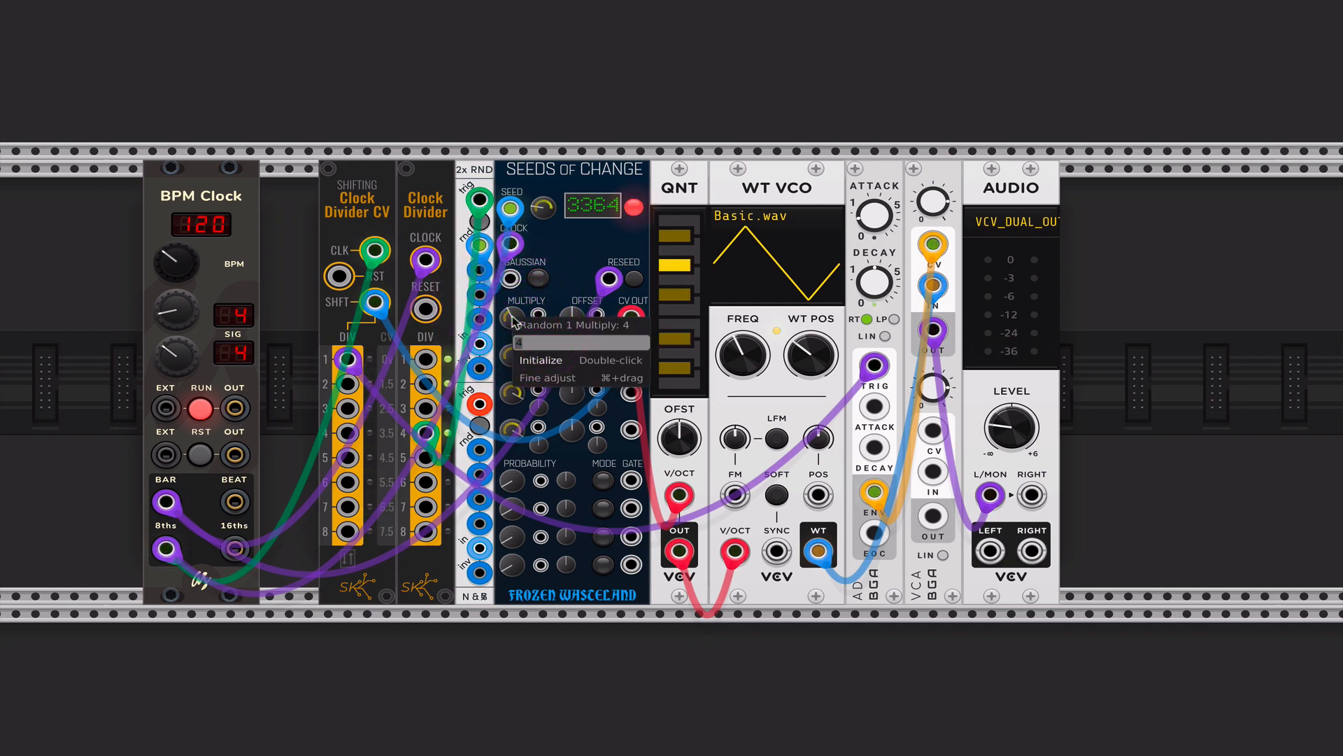
type("2")
key("Return")
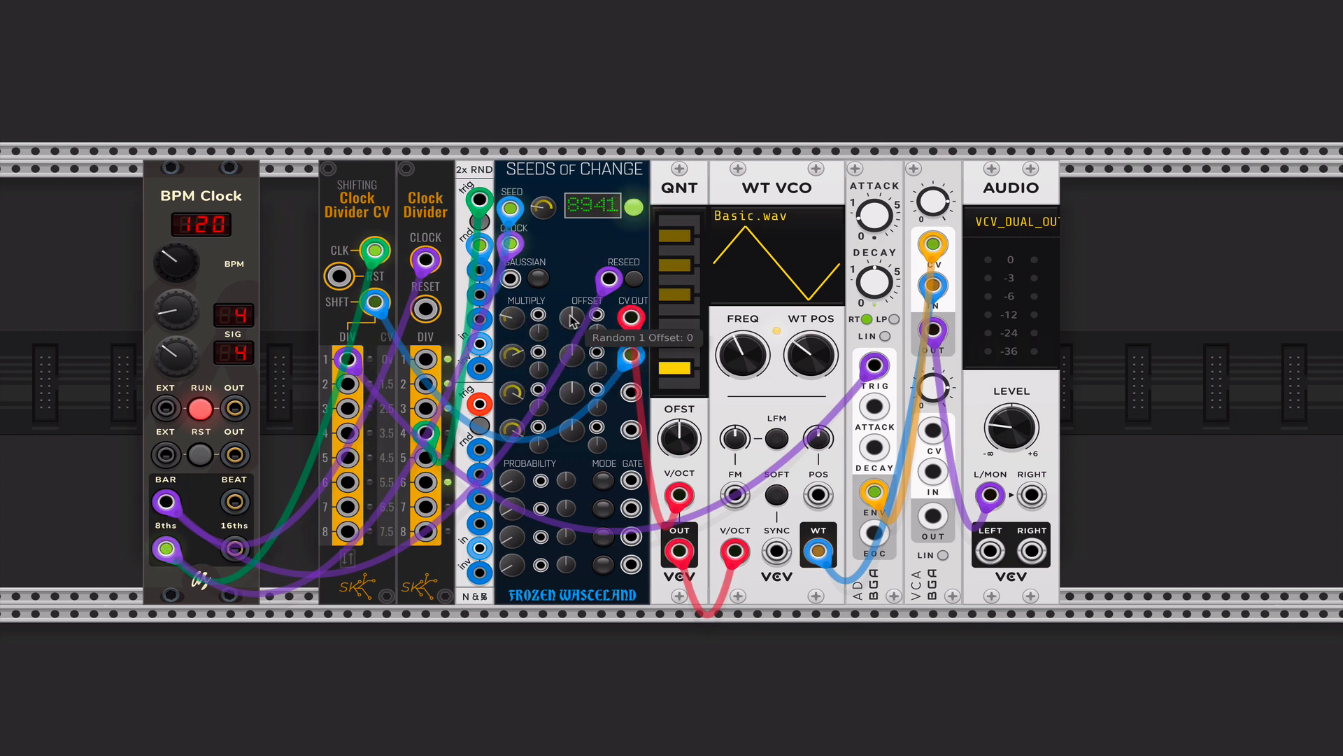
Set Random 1 Offset on Seeds of Change to -1.
left_click_drag(573, 320, 572, 315)
key("Return")
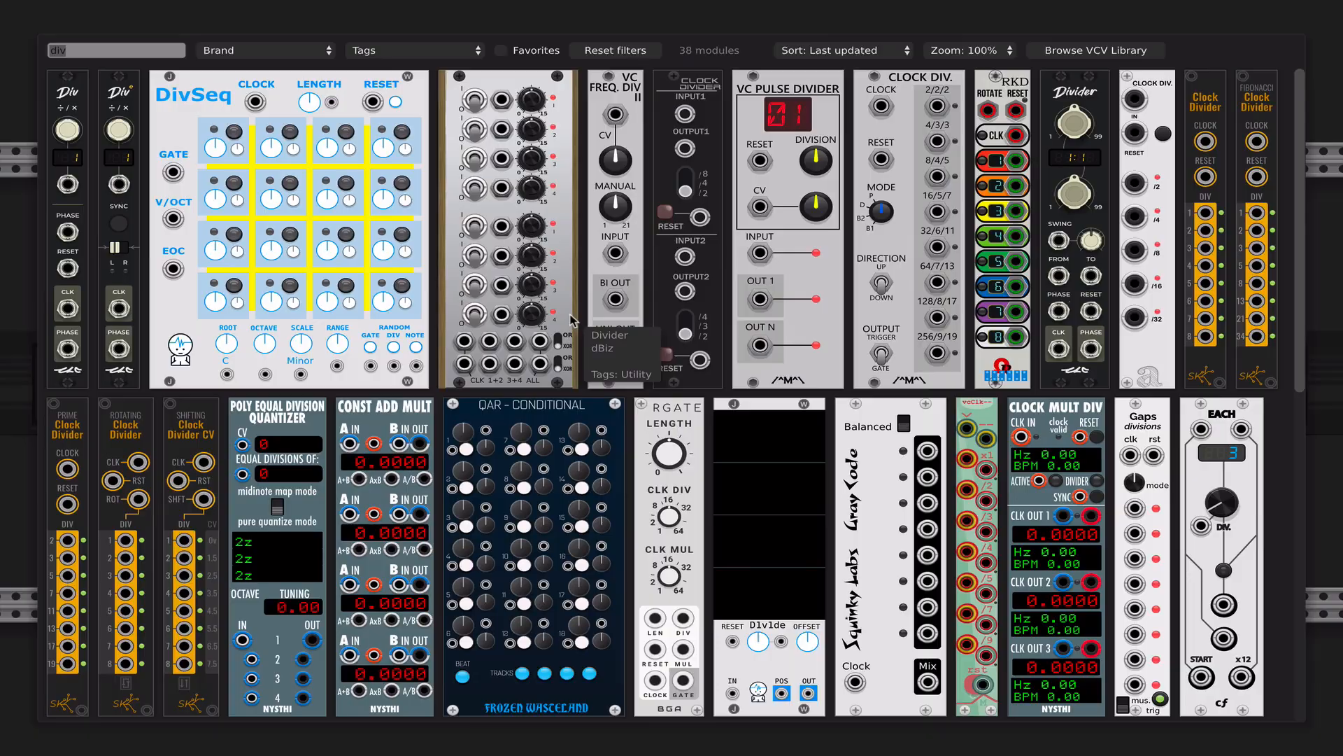
key("Escape")
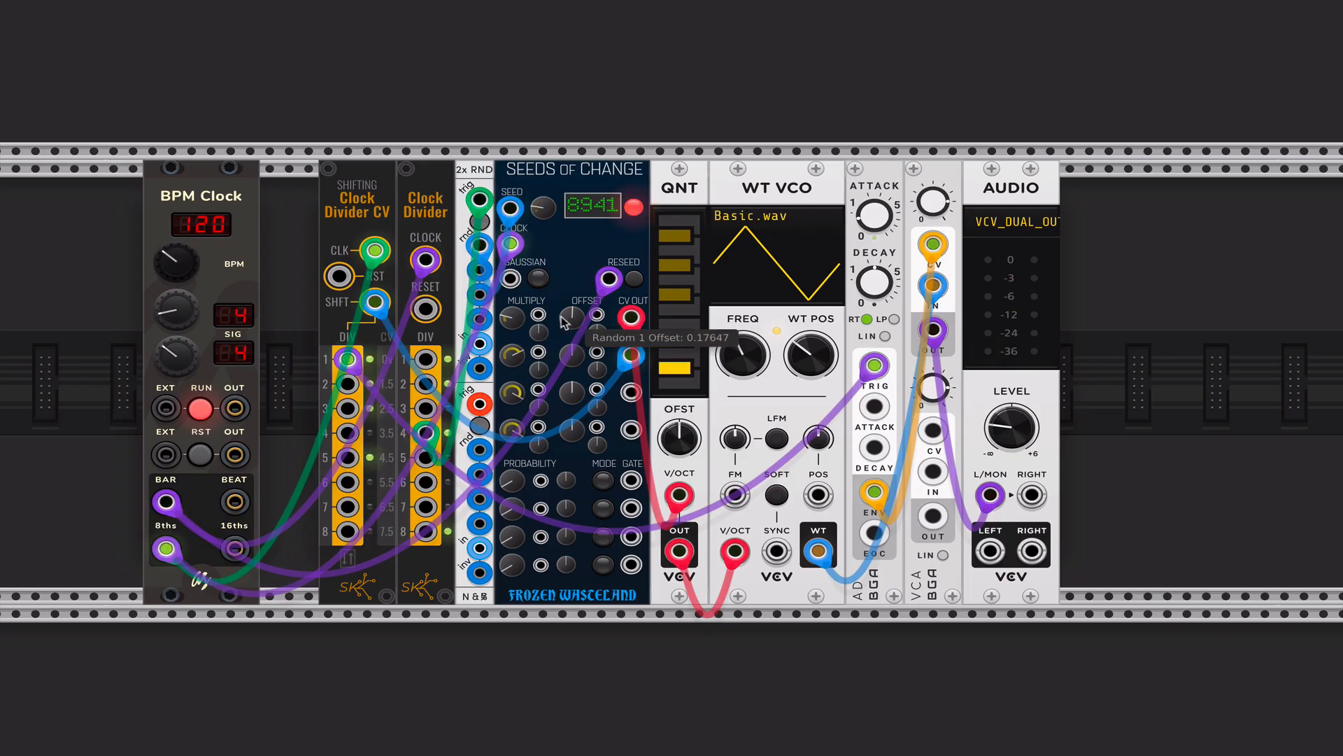
right_click(570, 324)
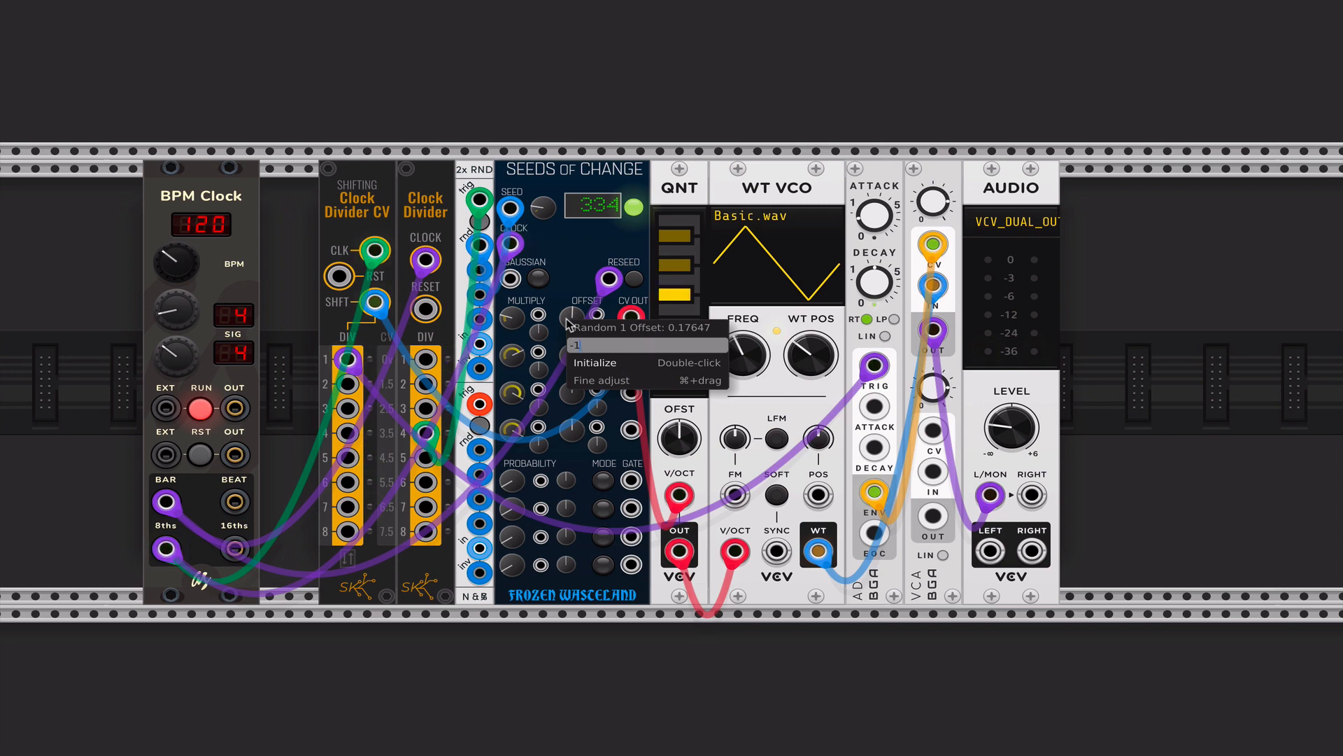
key("Return")
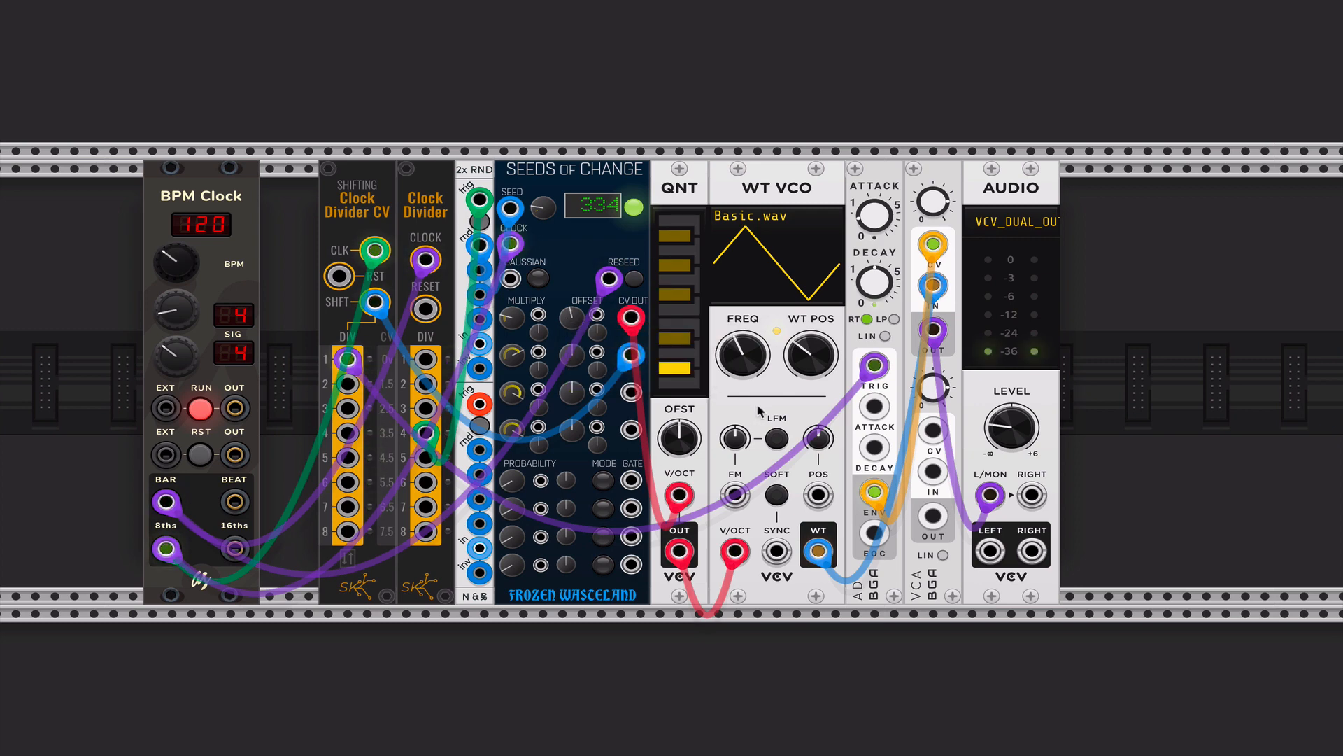
Reset WT VCO's frequency to 261.63 Hz and set Random 1 Offset on Seeds of Change to -2.
mouse_move(750, 351)
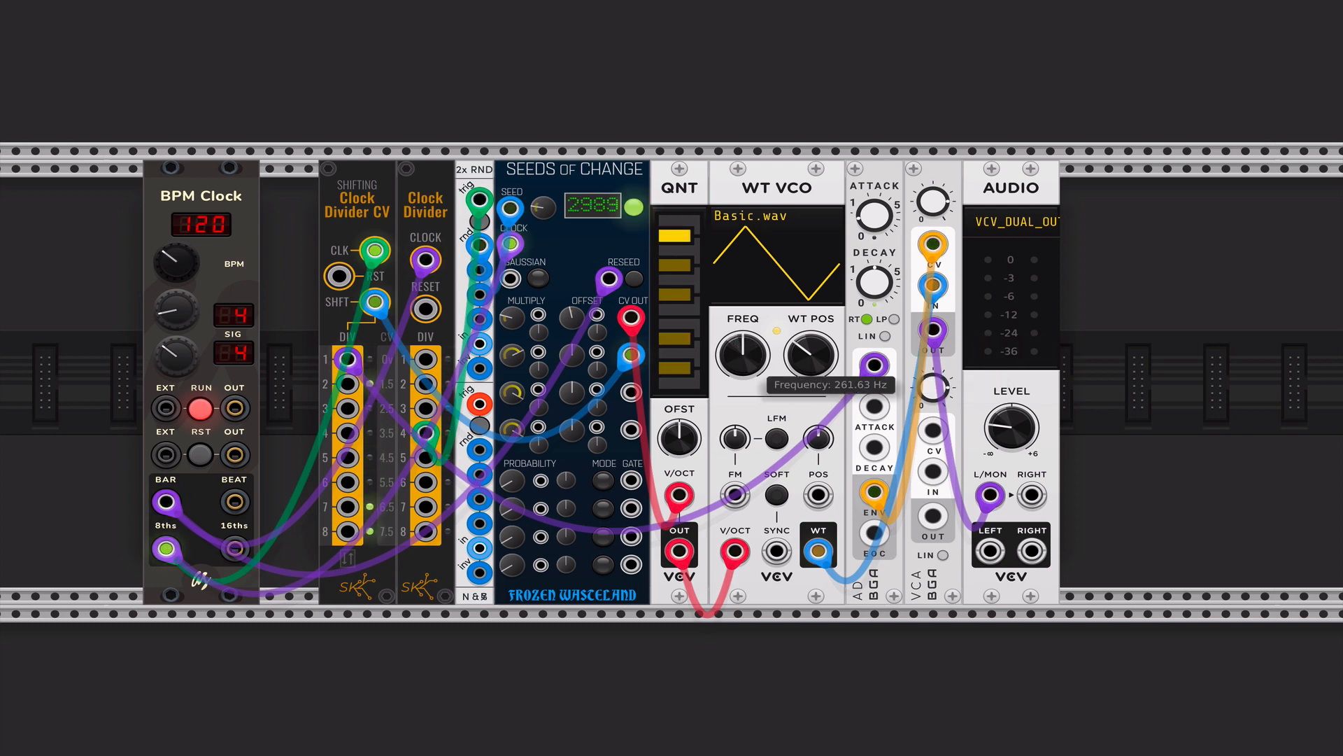
right_click(570, 319)
type("-2")
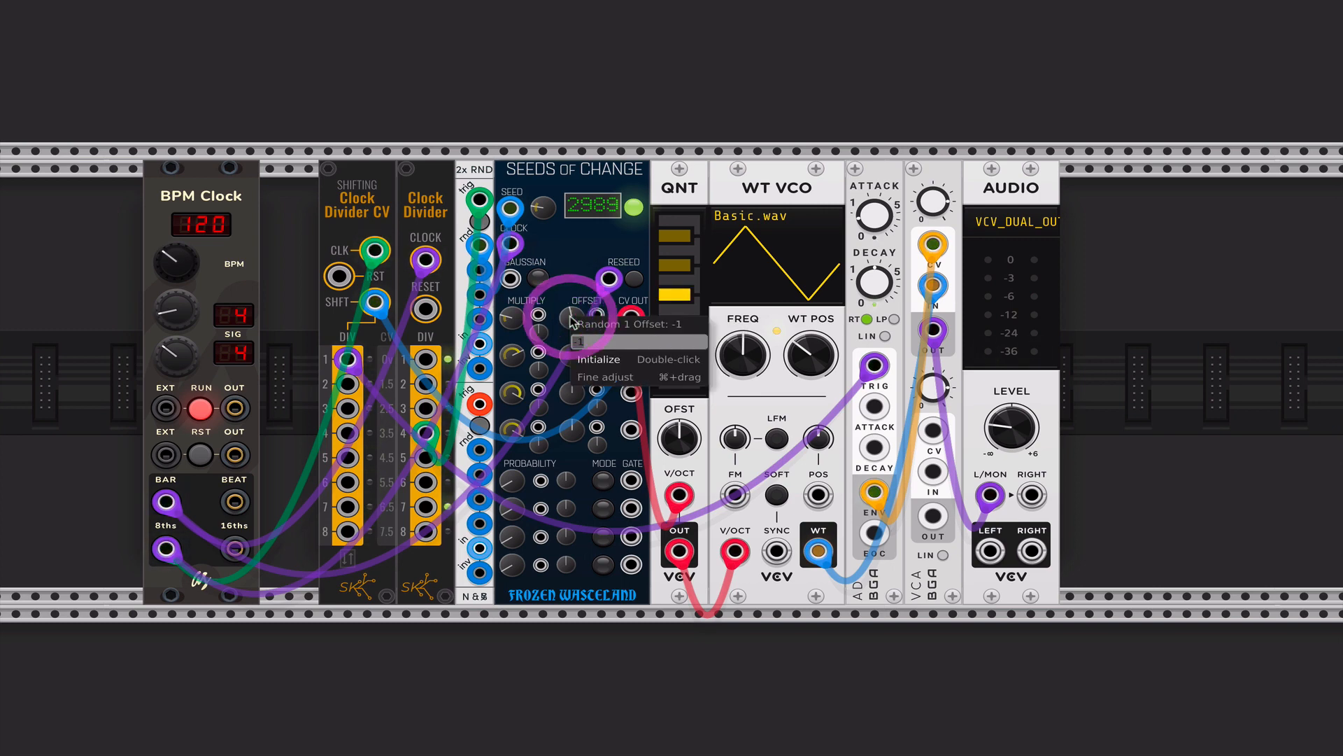
key("Return")
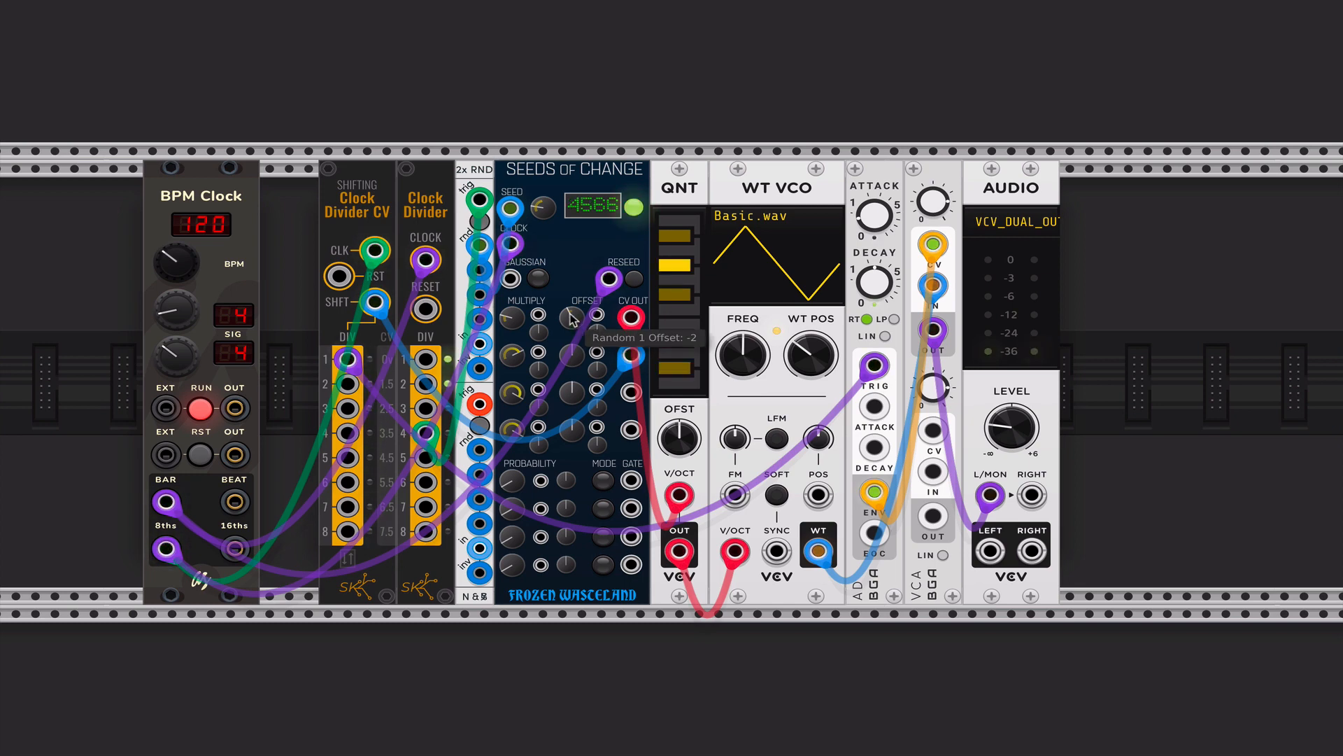
Raise WT VCO's wavetable position slightly and shorten the AD envelope's decay to about 2.6 s.
left_click_drag(837, 342, 838, 336)
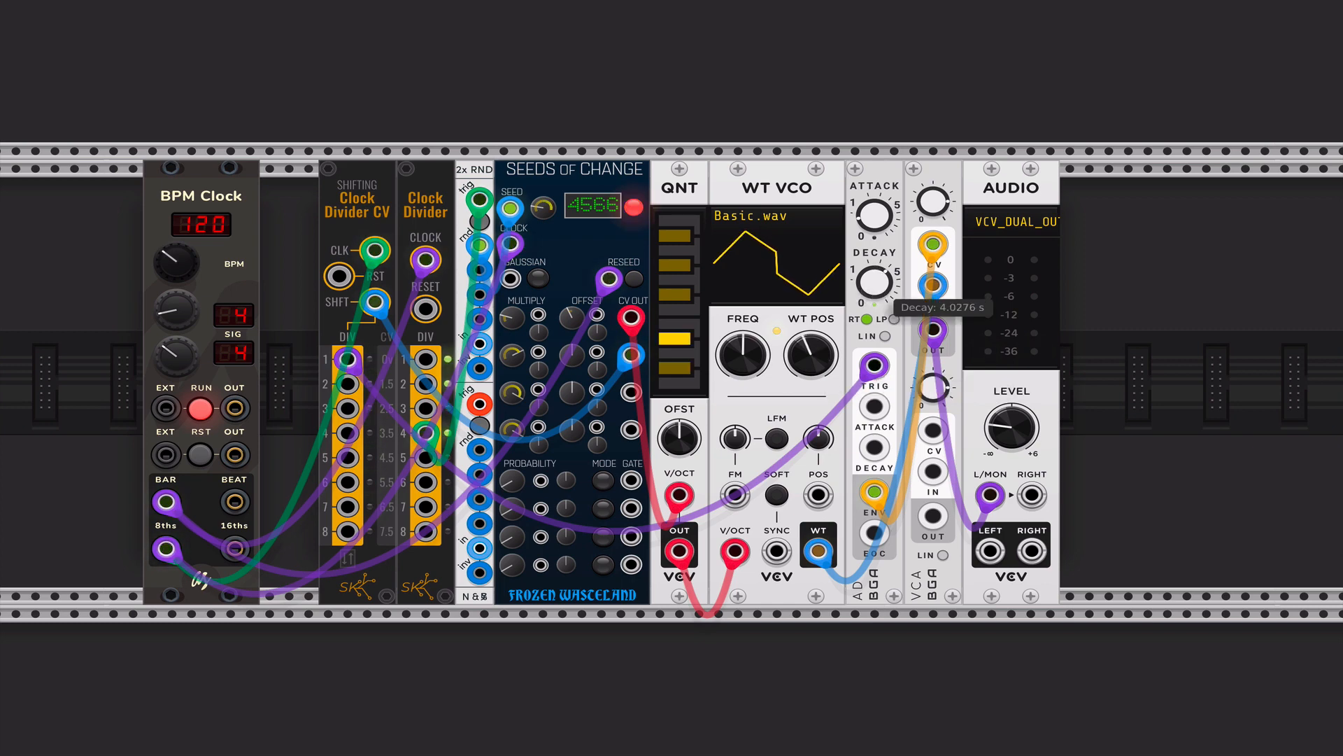
left_click_drag(875, 282, 874, 339)
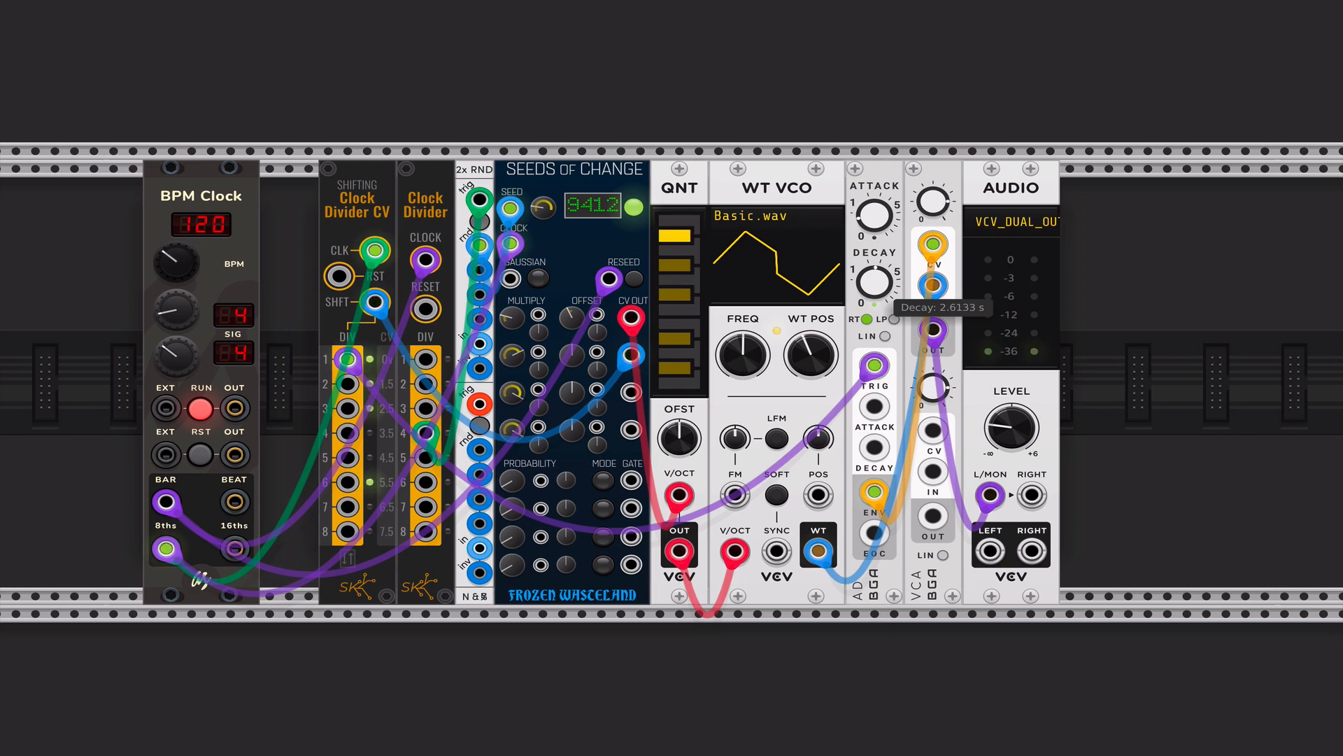
left_click_drag(874, 282, 874, 276)
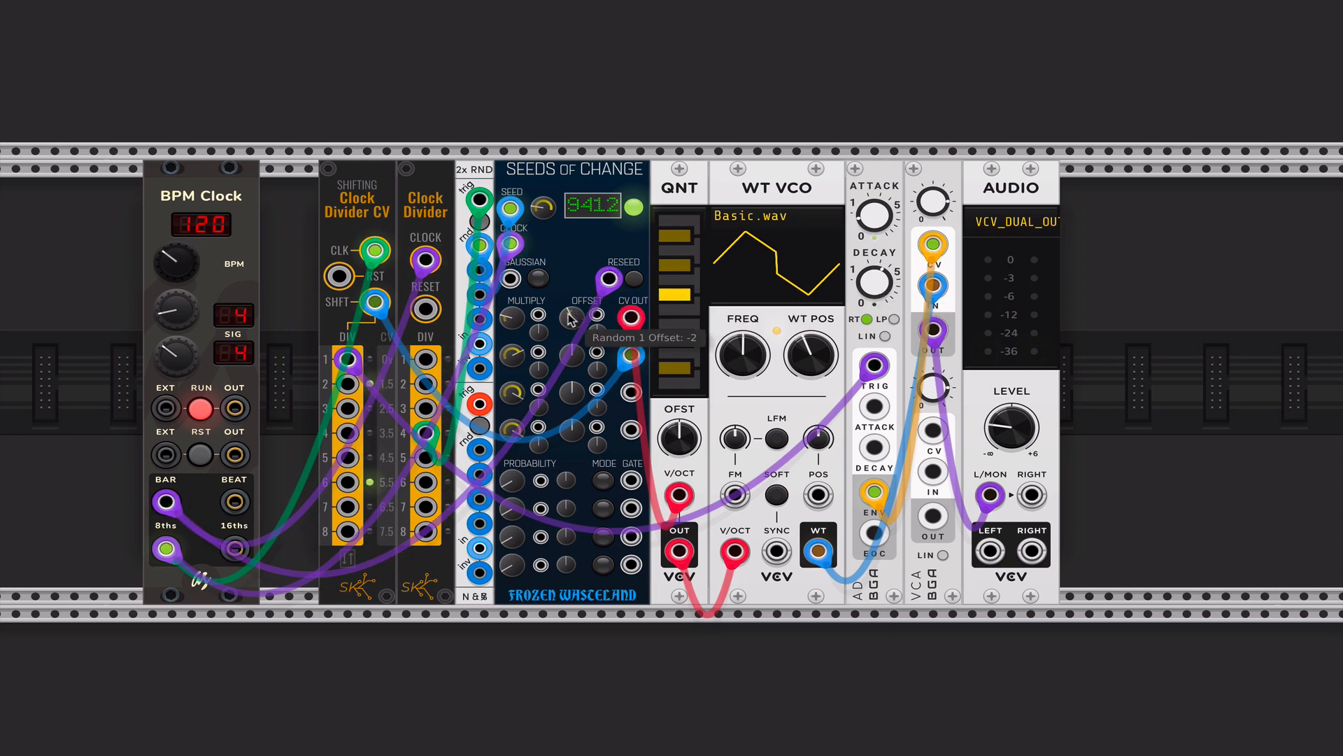
Lower the Audio level slightly and move BPM Clock back against Clock Divider CV.
left_click_drag(1008, 432, 1008, 451)
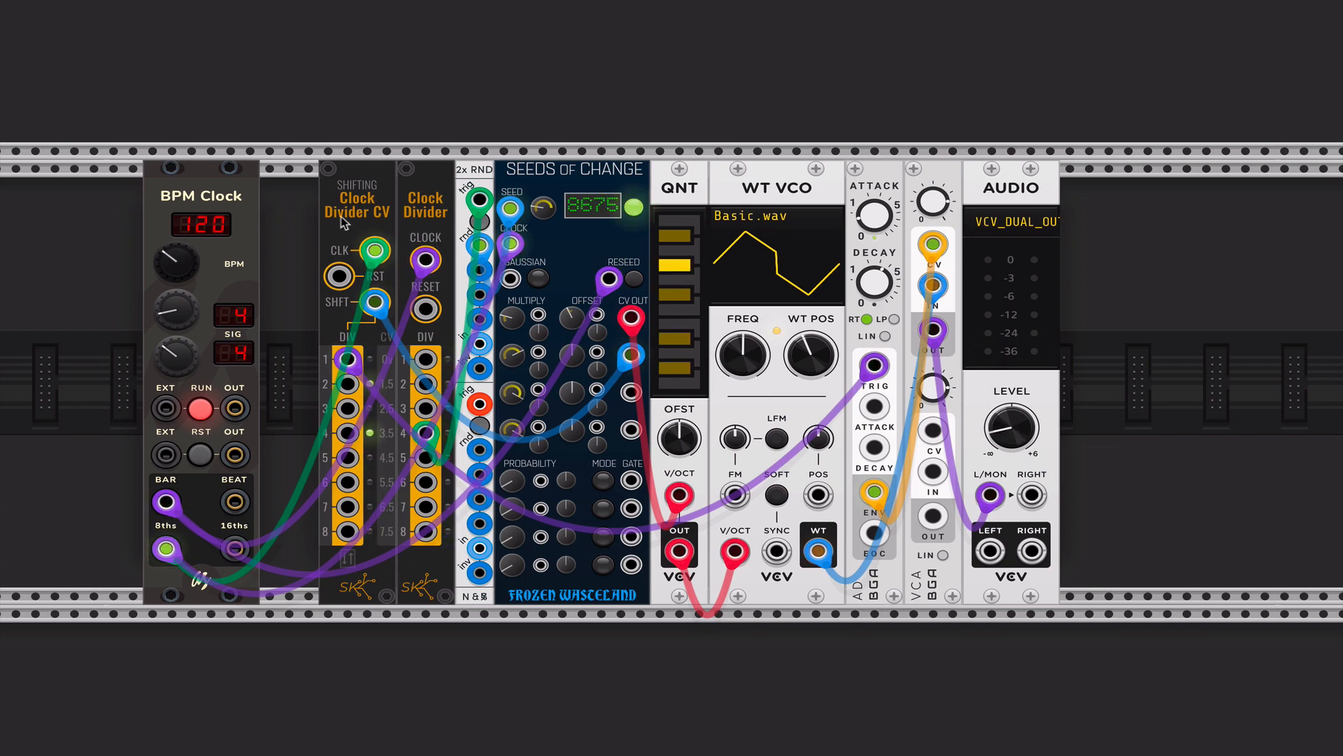
left_click_drag(190, 180, 249, 180)
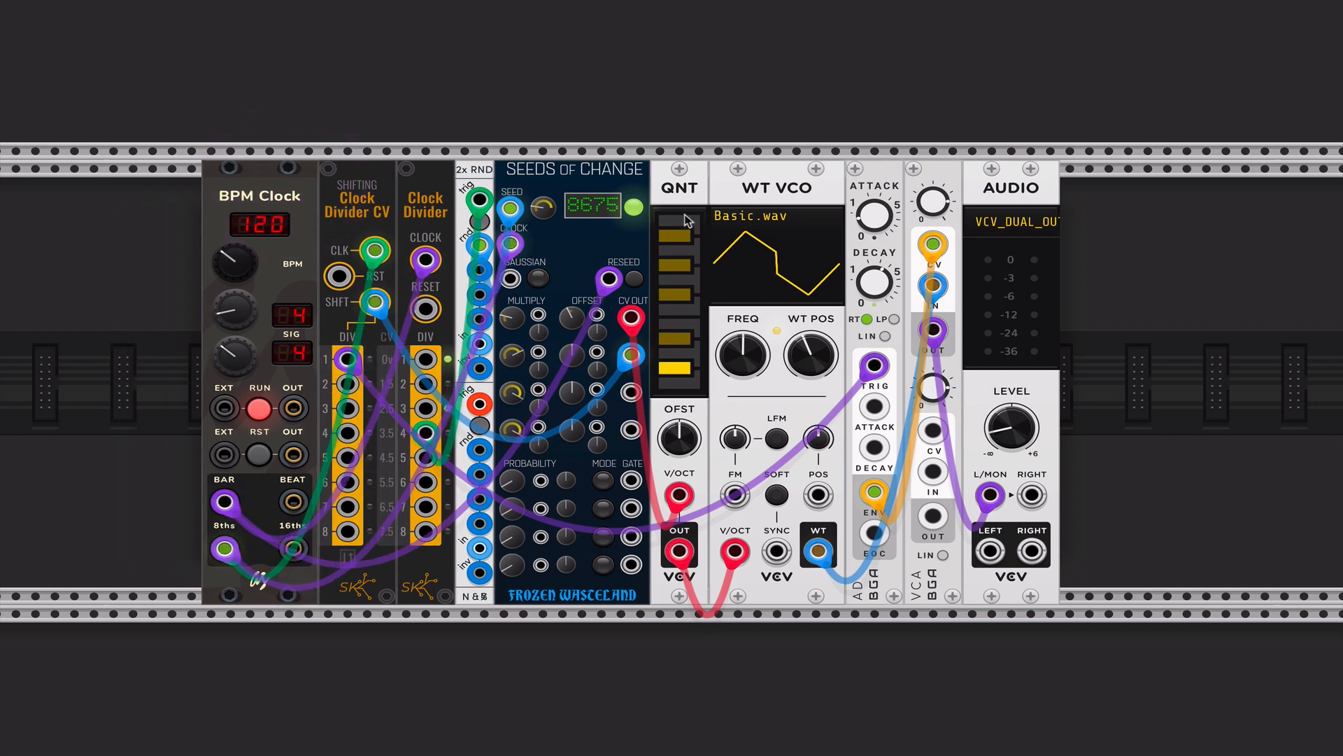
Add the NYSTHI Plateverb reverb module to the rack and move Audio to the far side of it.
right_click(1151, 432)
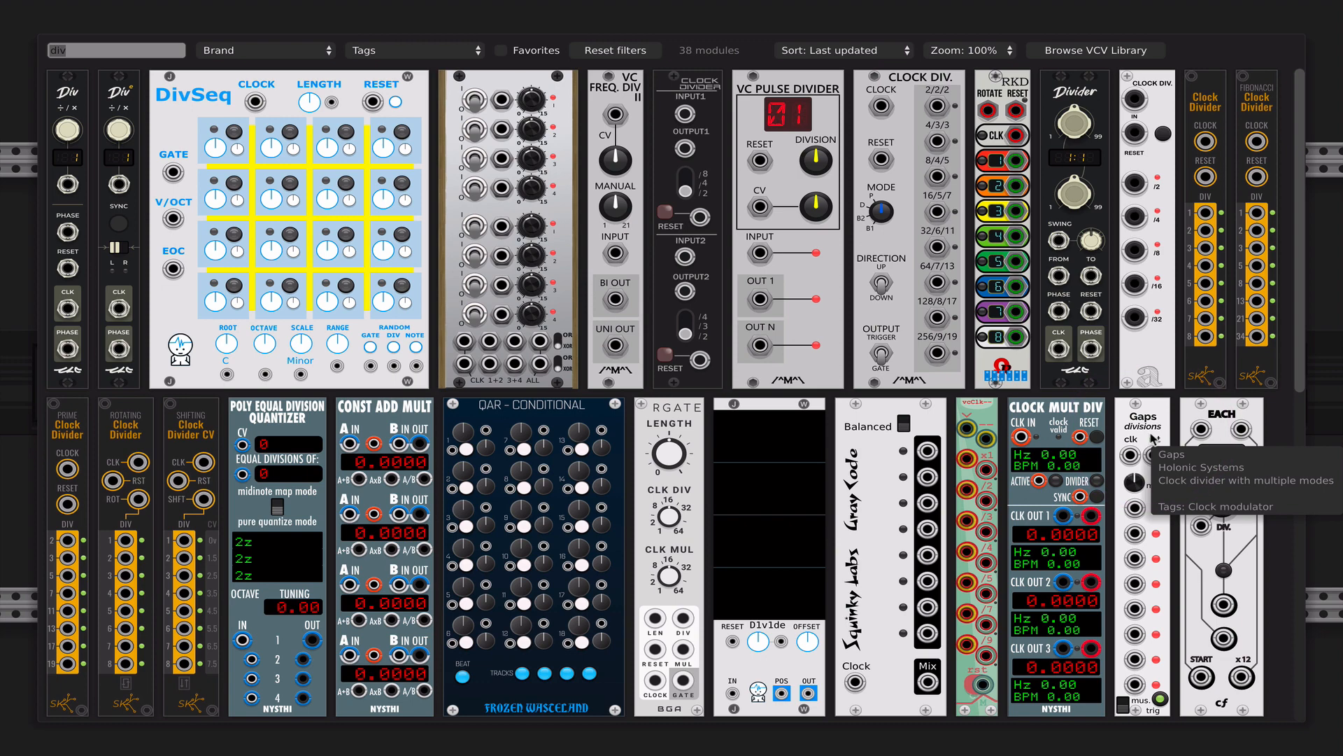
type("rev")
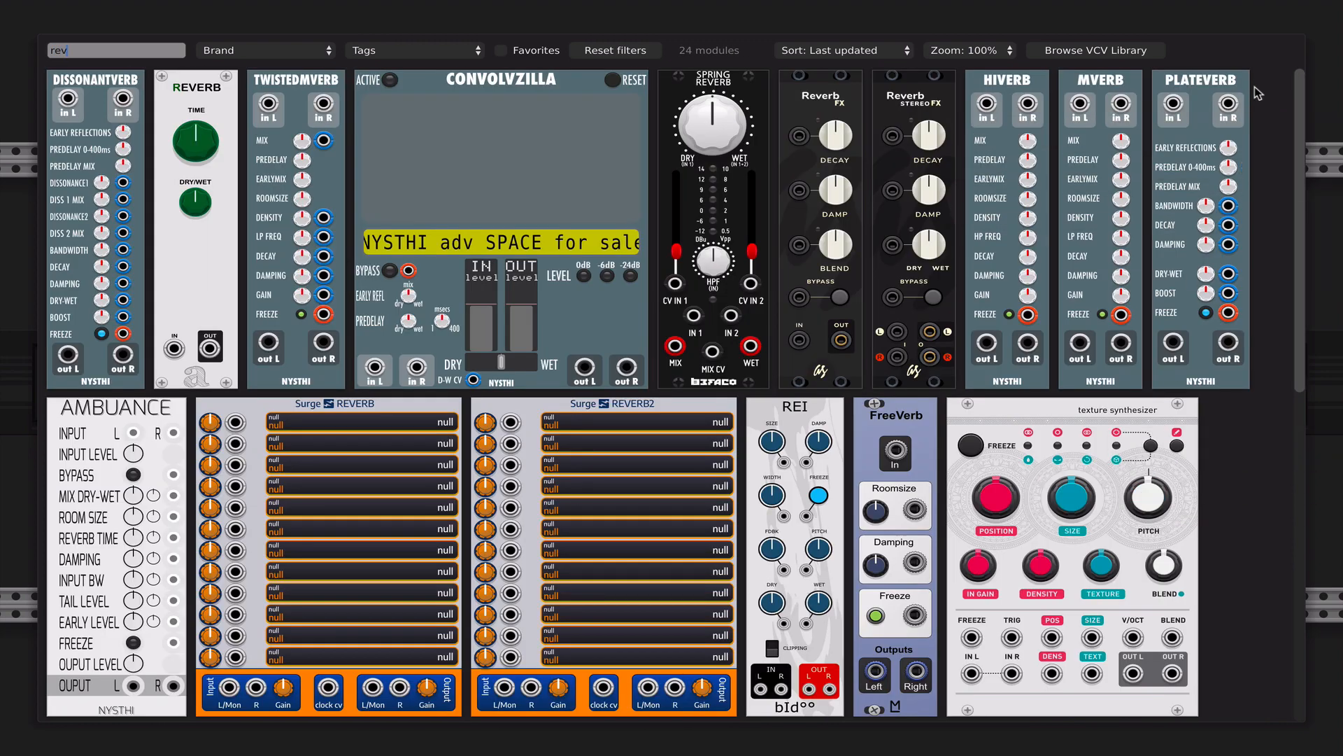
left_click(1199, 140)
scroll(1108, 242, "right", 3)
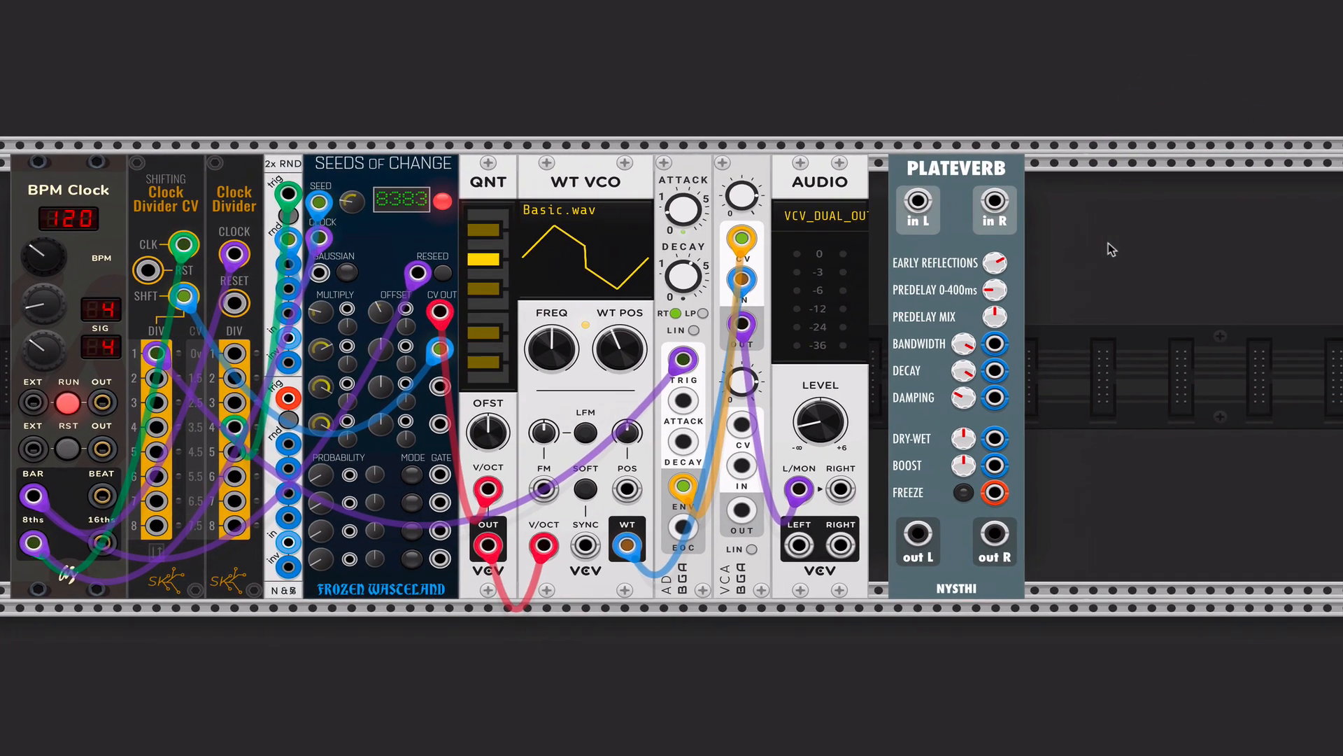
left_click_drag(820, 182, 1171, 182)
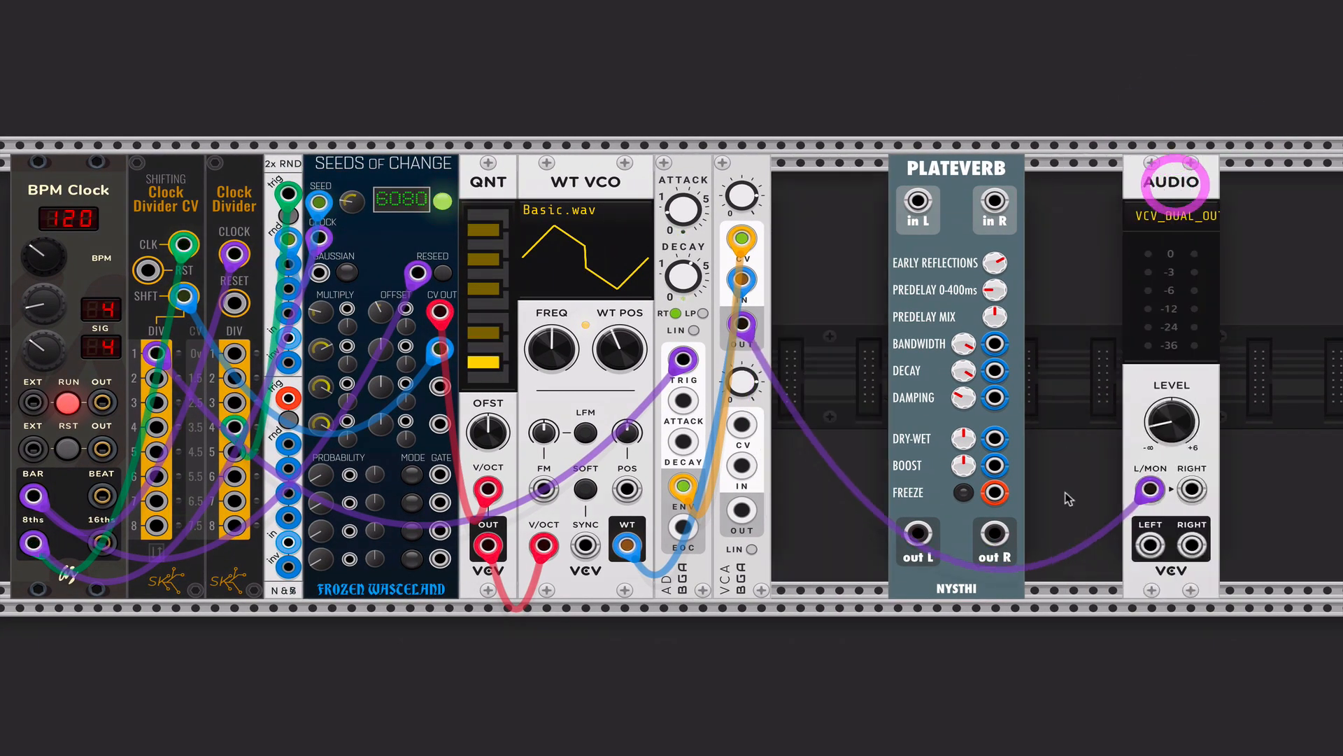
Route the VCA output into Plateverb's in L, and connect its out L and out R to Audio's L/MON and RIGHT inputs.
left_click_drag(1148, 492, 919, 200)
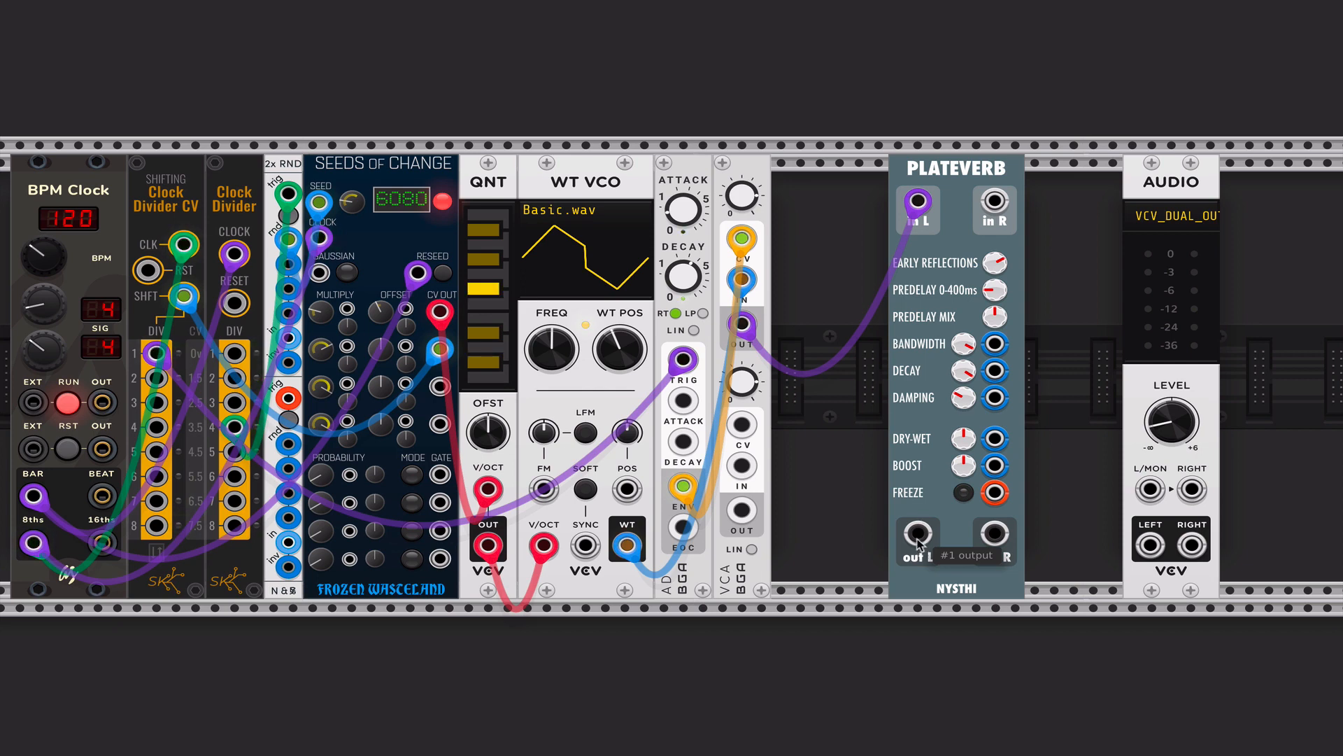
left_click_drag(918, 538, 1148, 490)
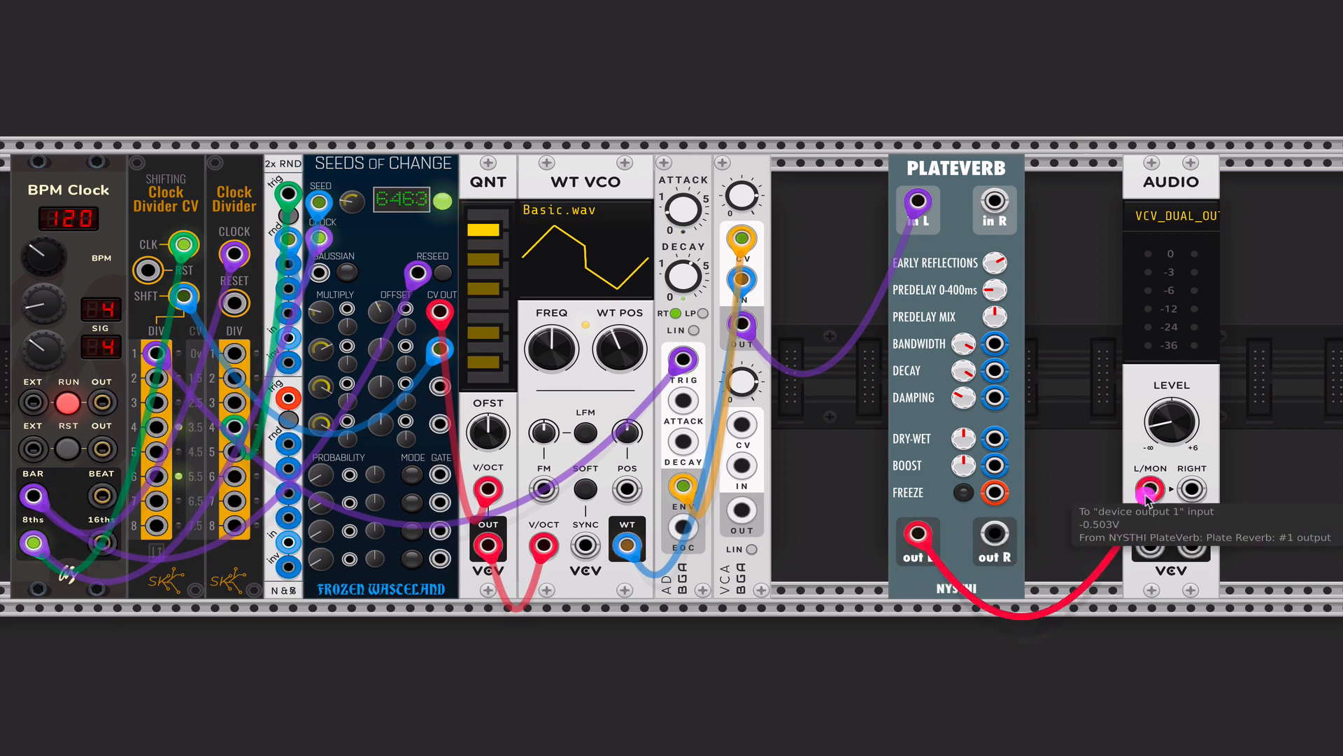
left_click_drag(994, 533, 1193, 493)
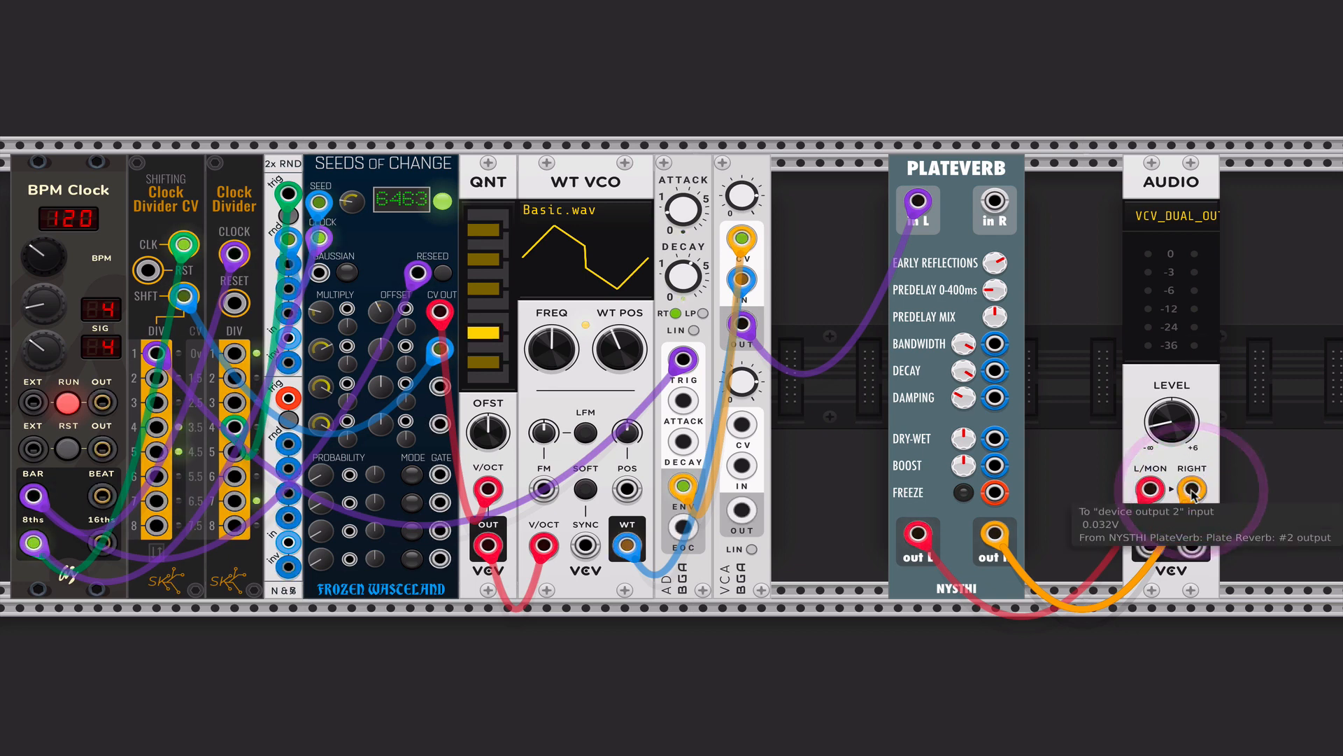
Close the gaps between VCA, Plateverb and Audio, and lower Plateverb's Dry-Wet to about 0.24.
left_click_drag(936, 158, 817, 157)
left_click_drag(1180, 157, 965, 159)
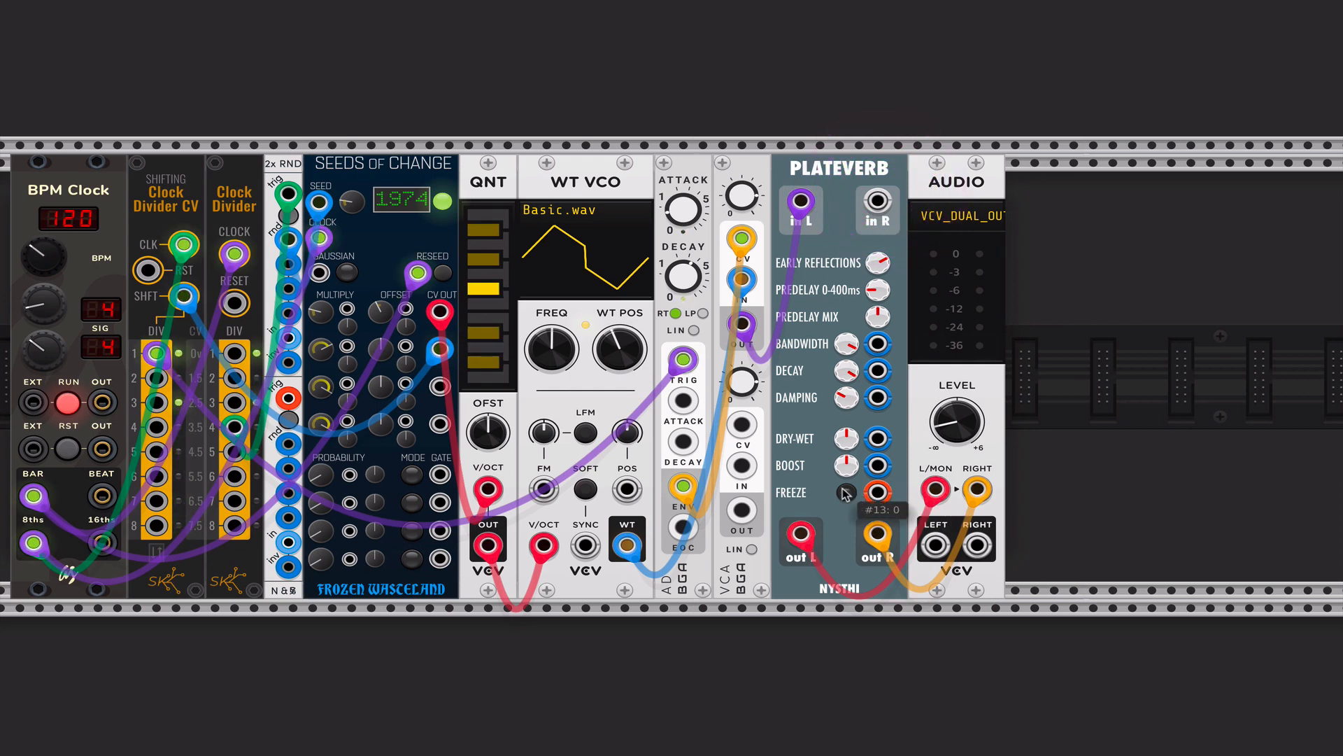
left_click_drag(847, 438, 847, 446)
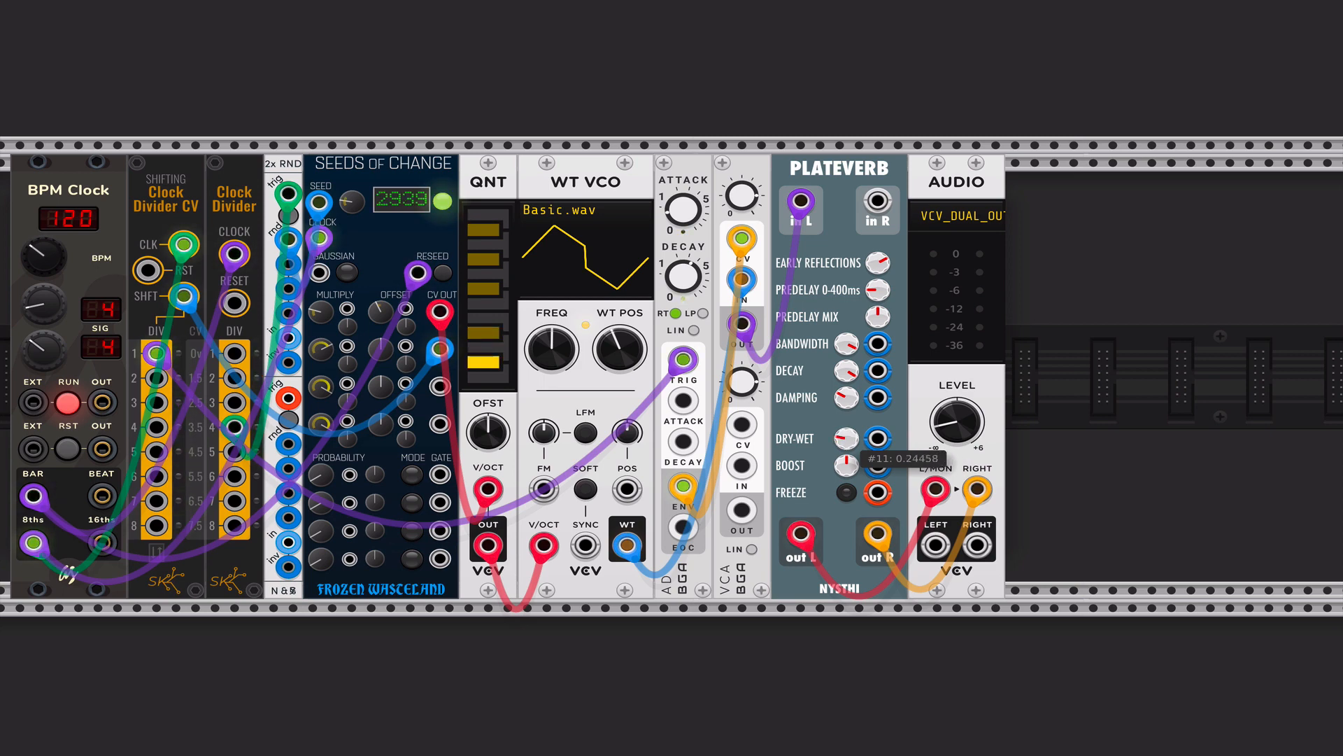
Adjust WT VCO's wavetable position to about 52%.
scroll(852, 439, "left", 5)
scroll(852, 439, "up", 1)
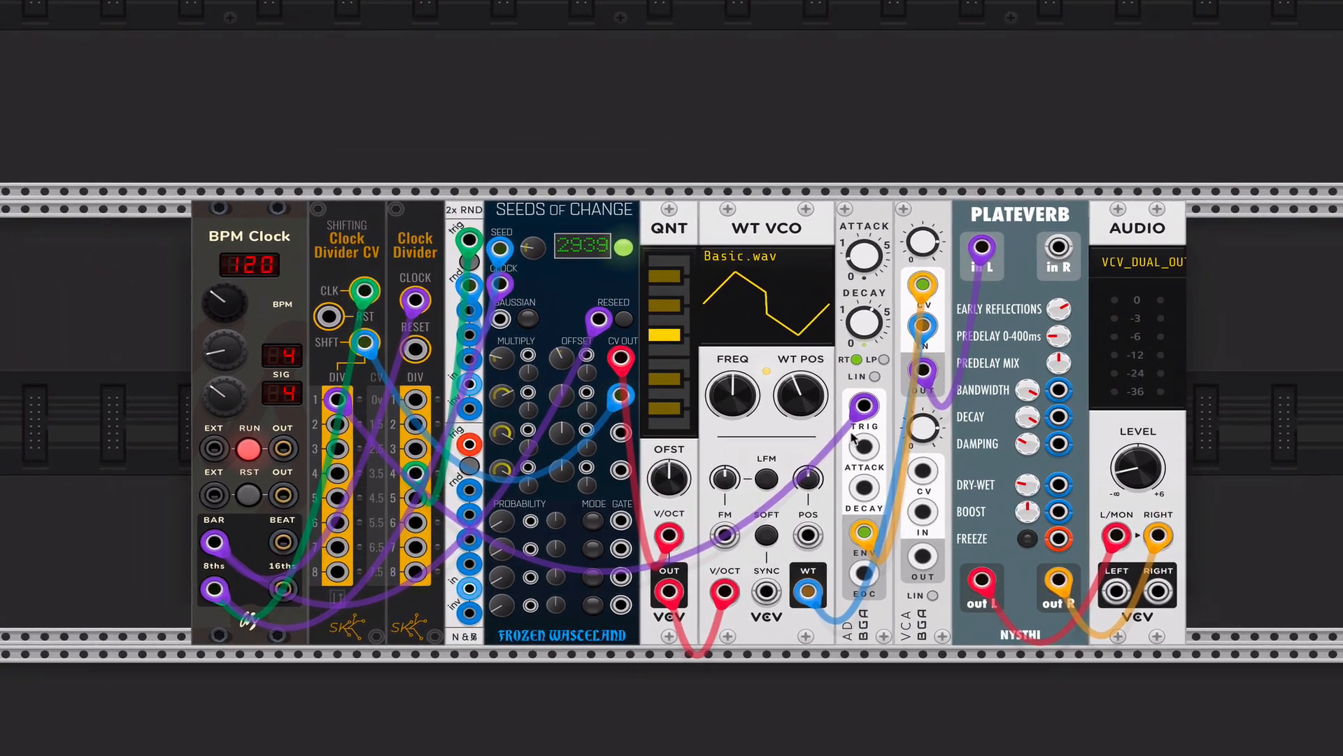
mouse_move(800, 395)
left_mouse_down()
mouse_move(799, 356)
mouse_move(800, 413)
left_mouse_up()
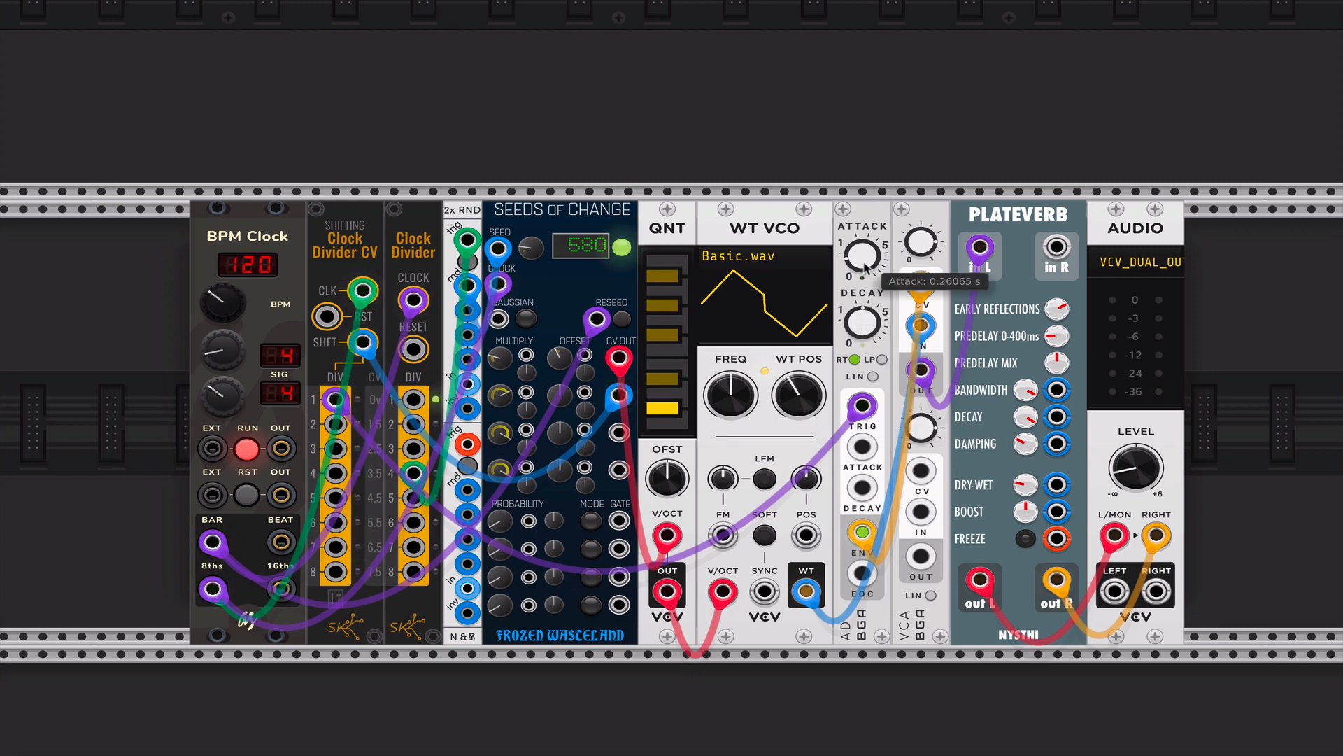
mouse_move(799, 393)
left_mouse_down()
mouse_move(798, 367)
mouse_move(800, 402)
left_mouse_up()
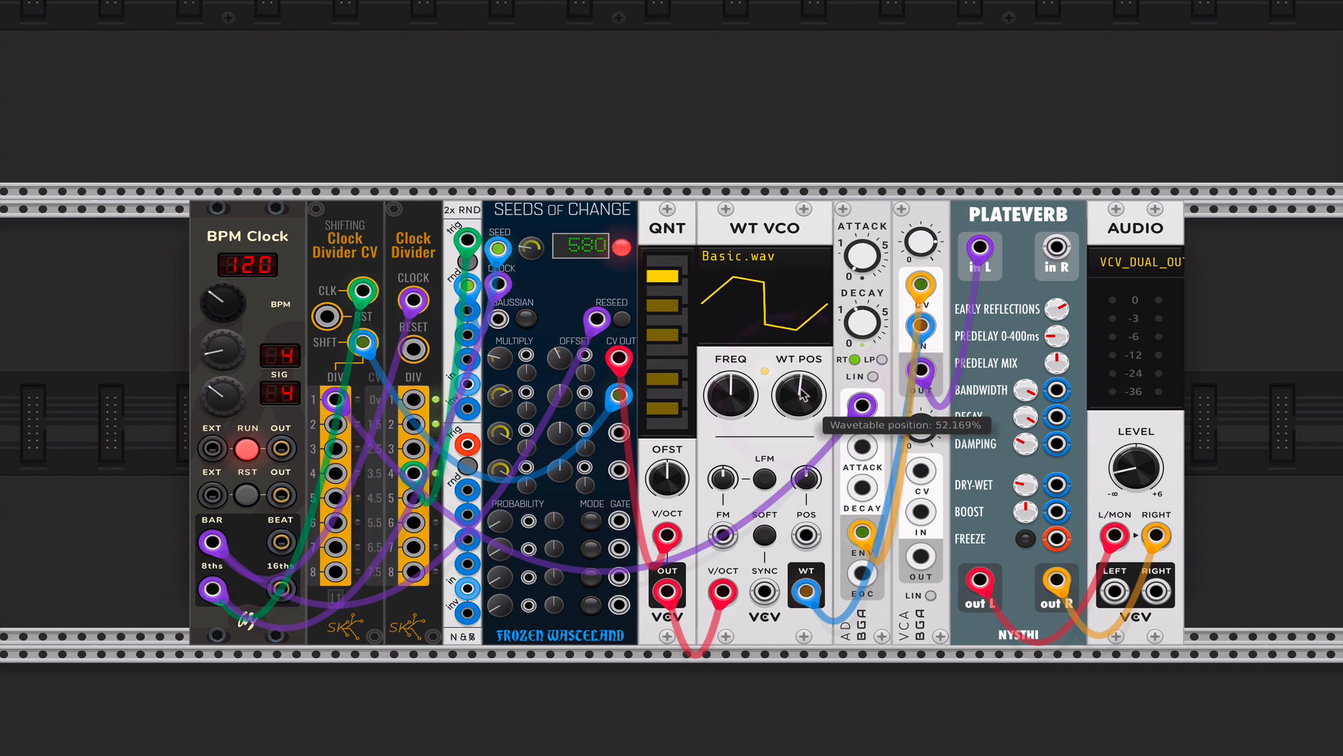
Move the clock cabling from BPM Clock's 8ths output to its 16ths output, and sweep WT VCO's wavetable position down and back up.
left_click_drag(213, 590, 279, 590)
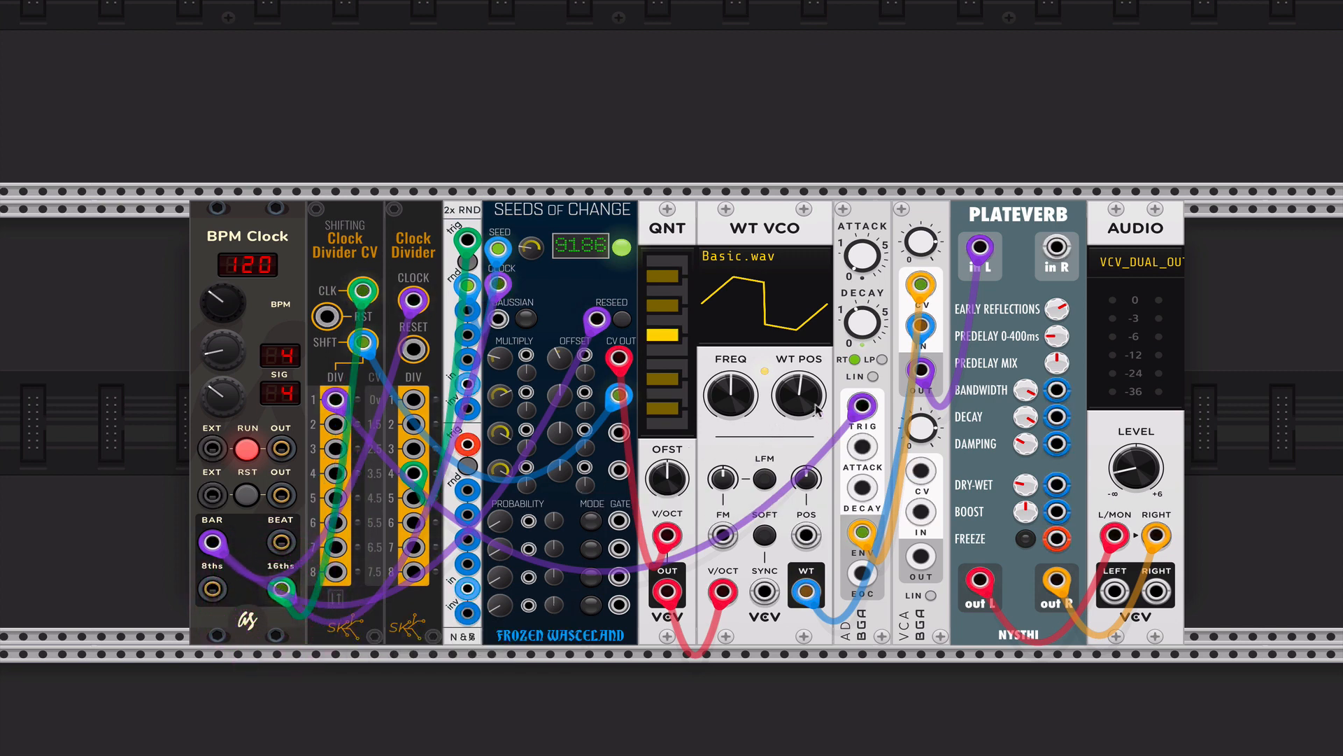
left_click_drag(818, 411, 817, 448)
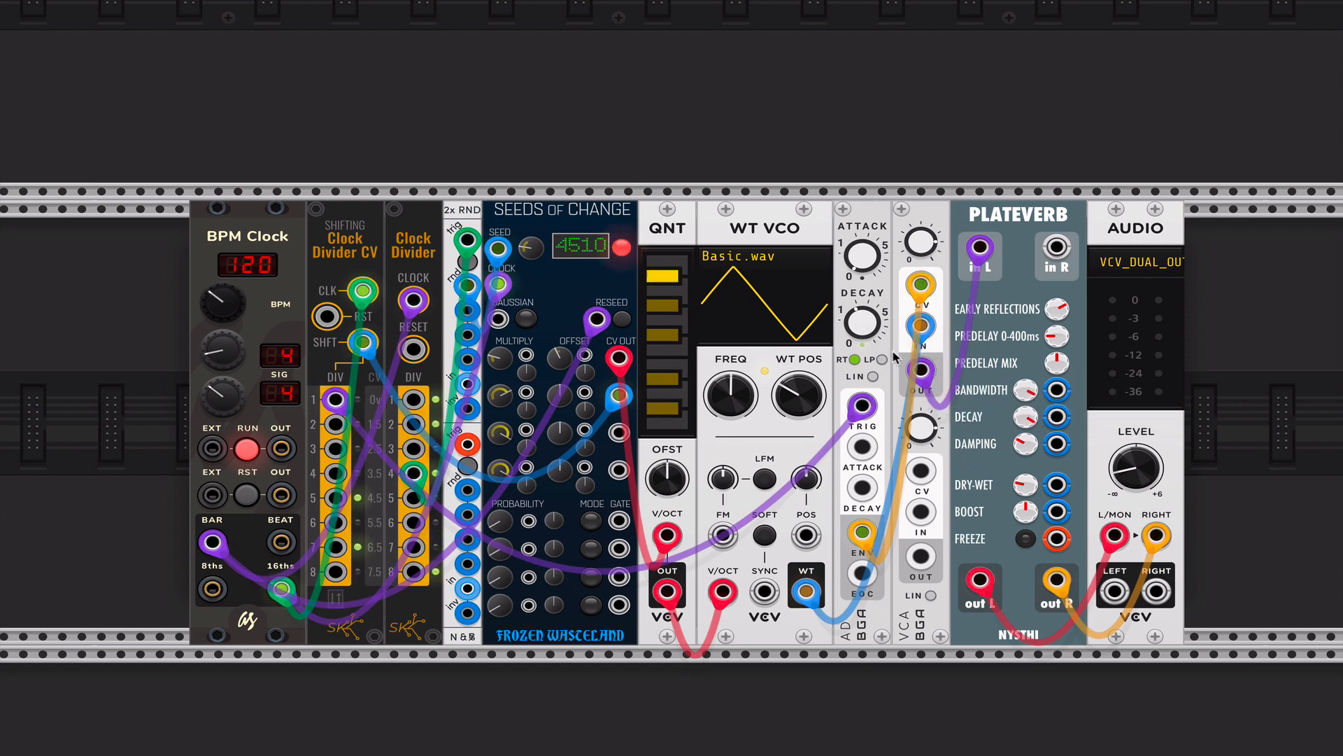
left_click_drag(799, 396, 799, 335)
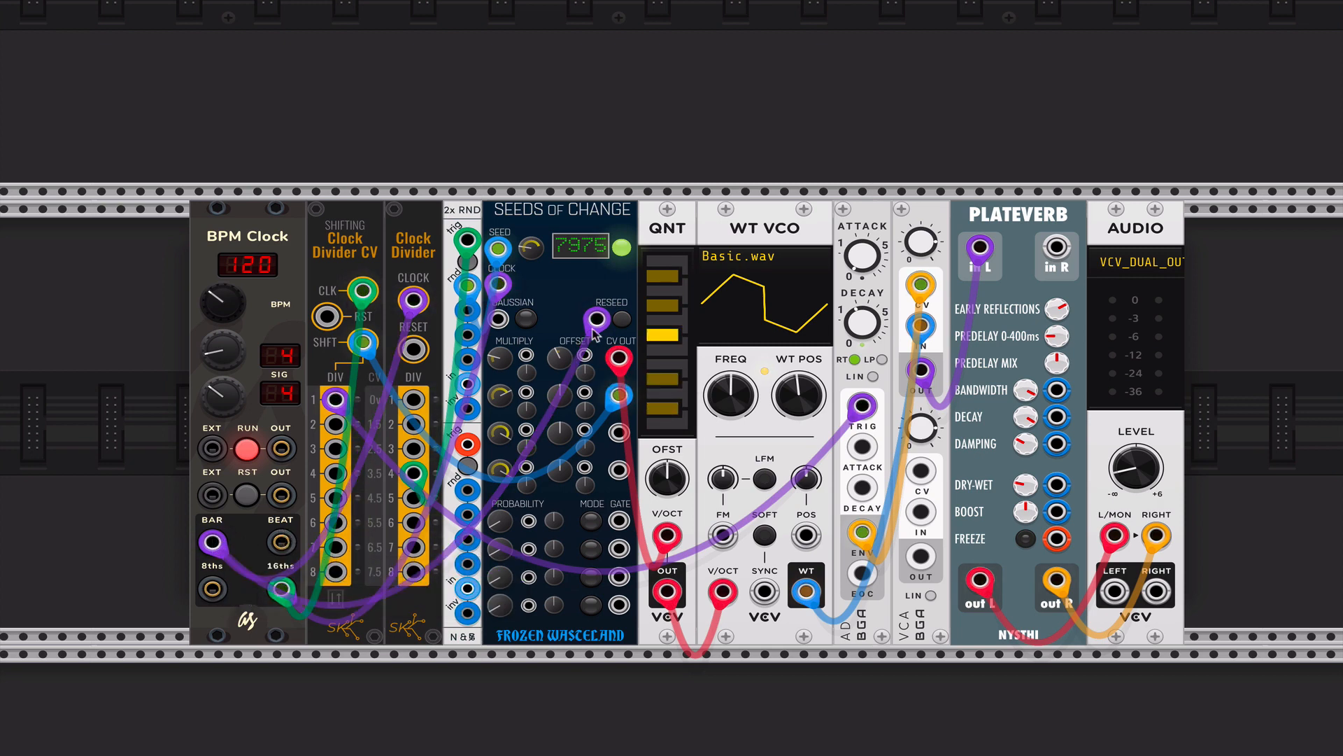
Replace the cable into Seeds of Change's RESEED input with a new one from BPM Clock's BEAT output.
left_click_drag(597, 319, 79, 557)
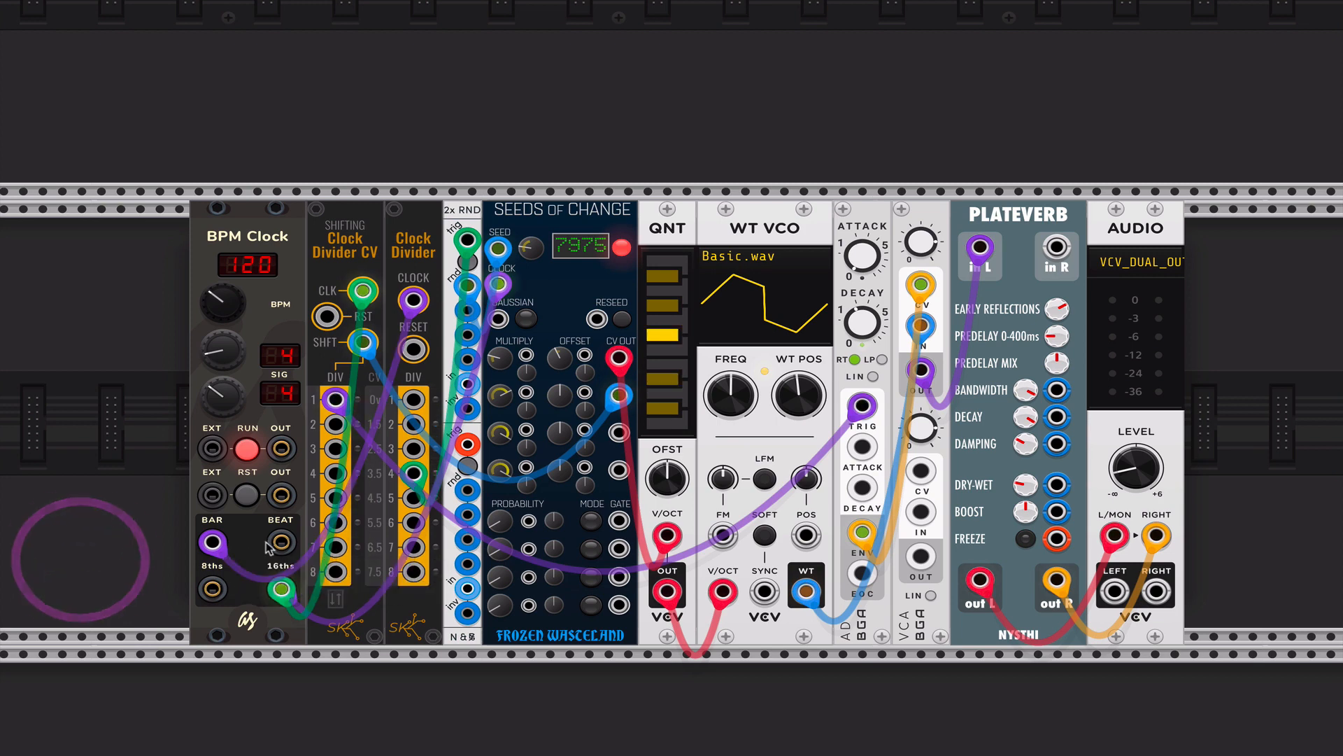
left_click_drag(281, 541, 597, 321)
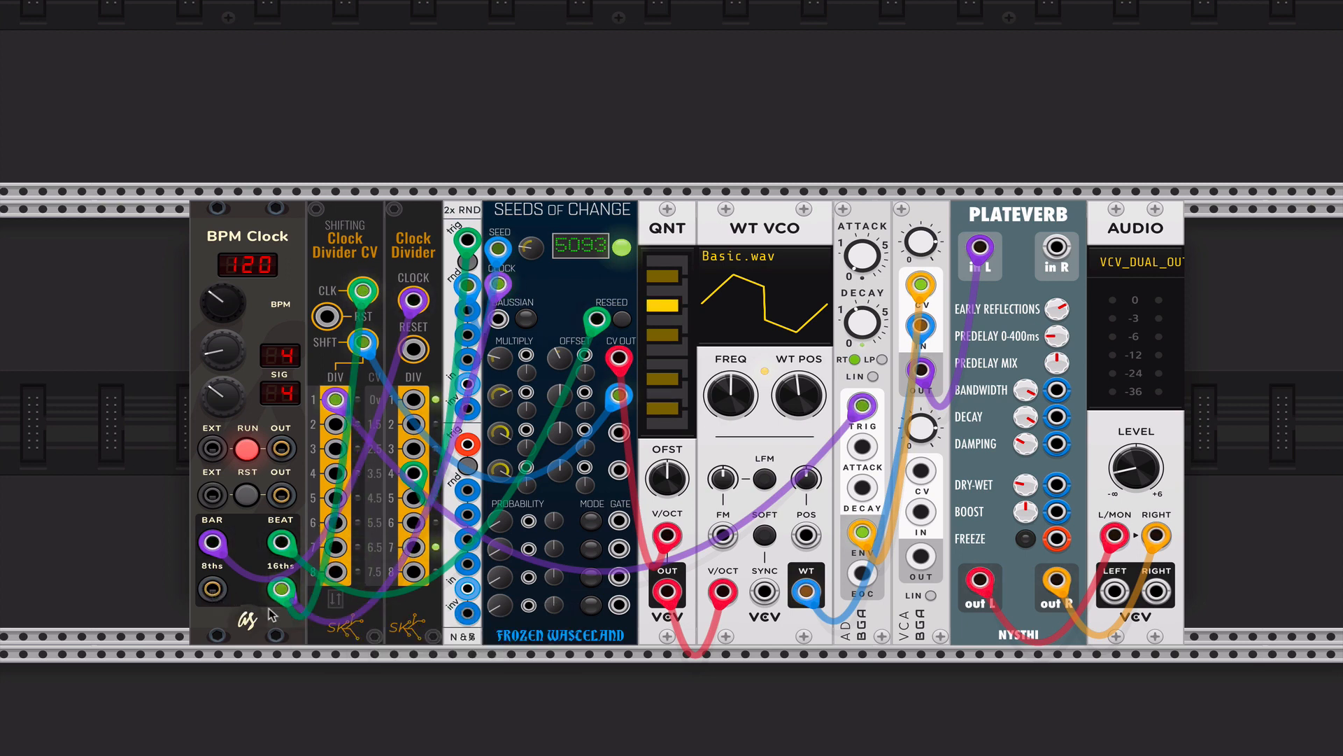
Raise WT VCO's wavetable position above the halfway point and lengthen the AD envelope's decay slightly.
mouse_move(798, 394)
left_mouse_down()
mouse_move(799, 382)
mouse_move(799, 417)
mouse_move(799, 405)
left_mouse_up()
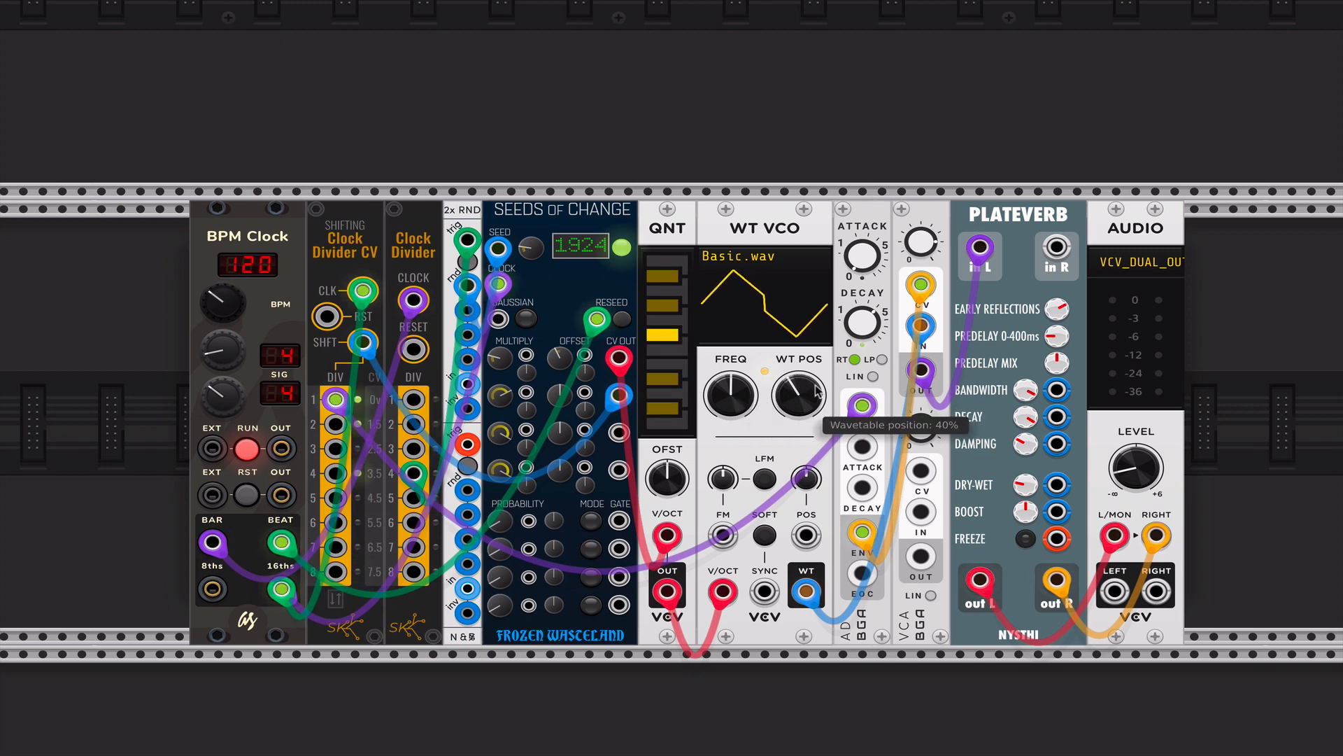
left_click_drag(799, 396, 799, 391)
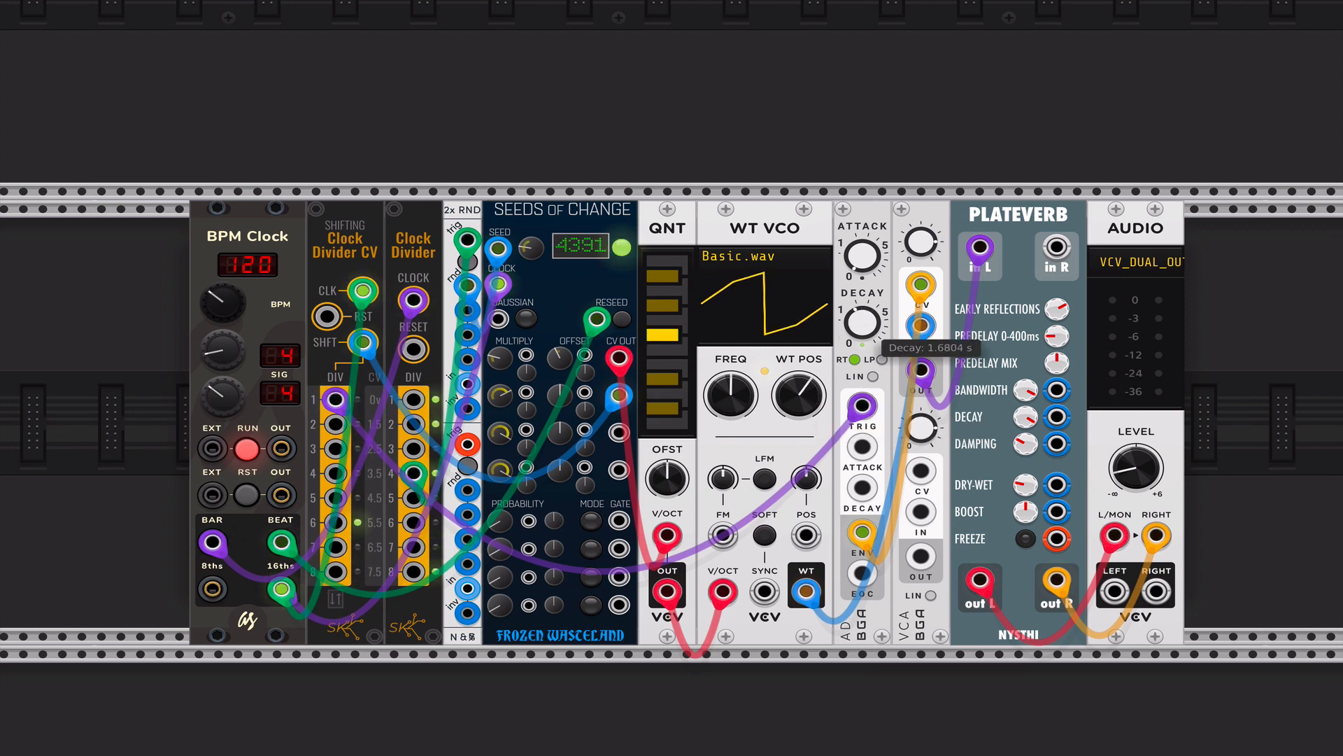
left_click_drag(862, 322, 863, 318)
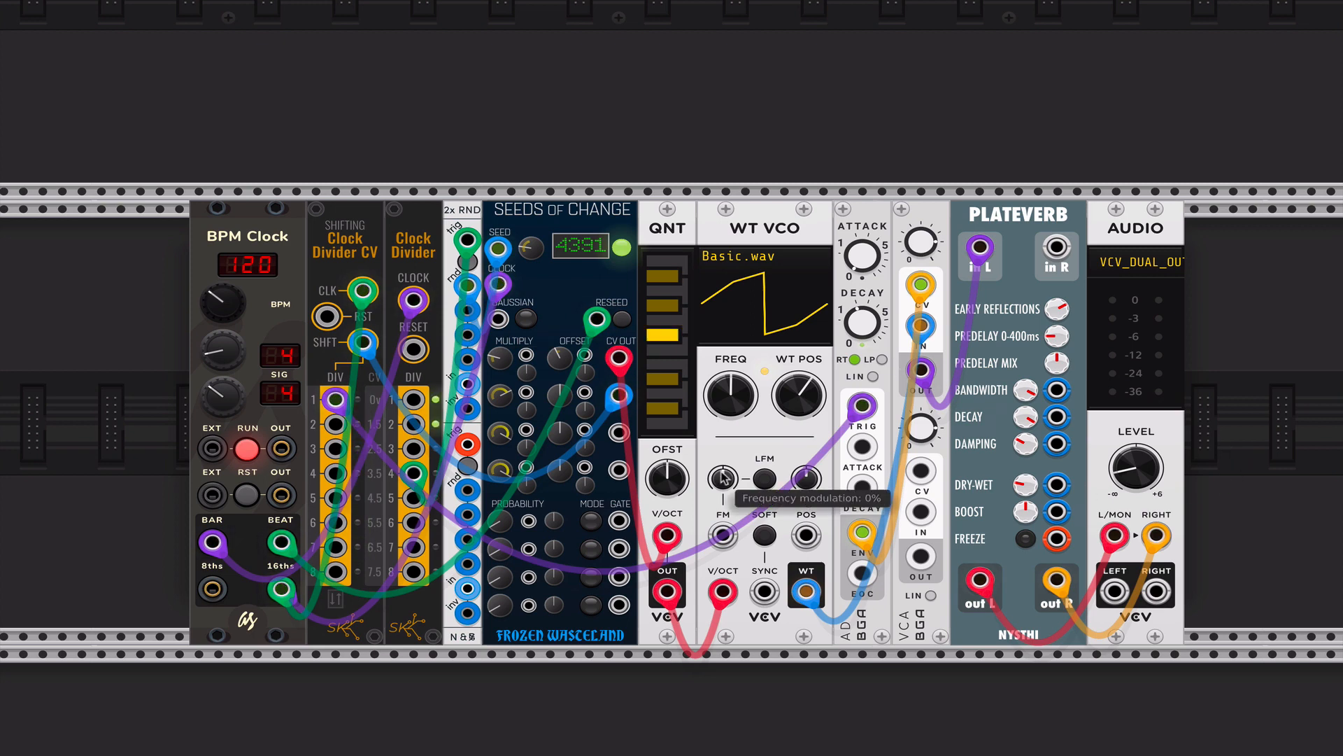
Adjust the output level on the AUDIO module slightly.
mouse_move(1119, 466)
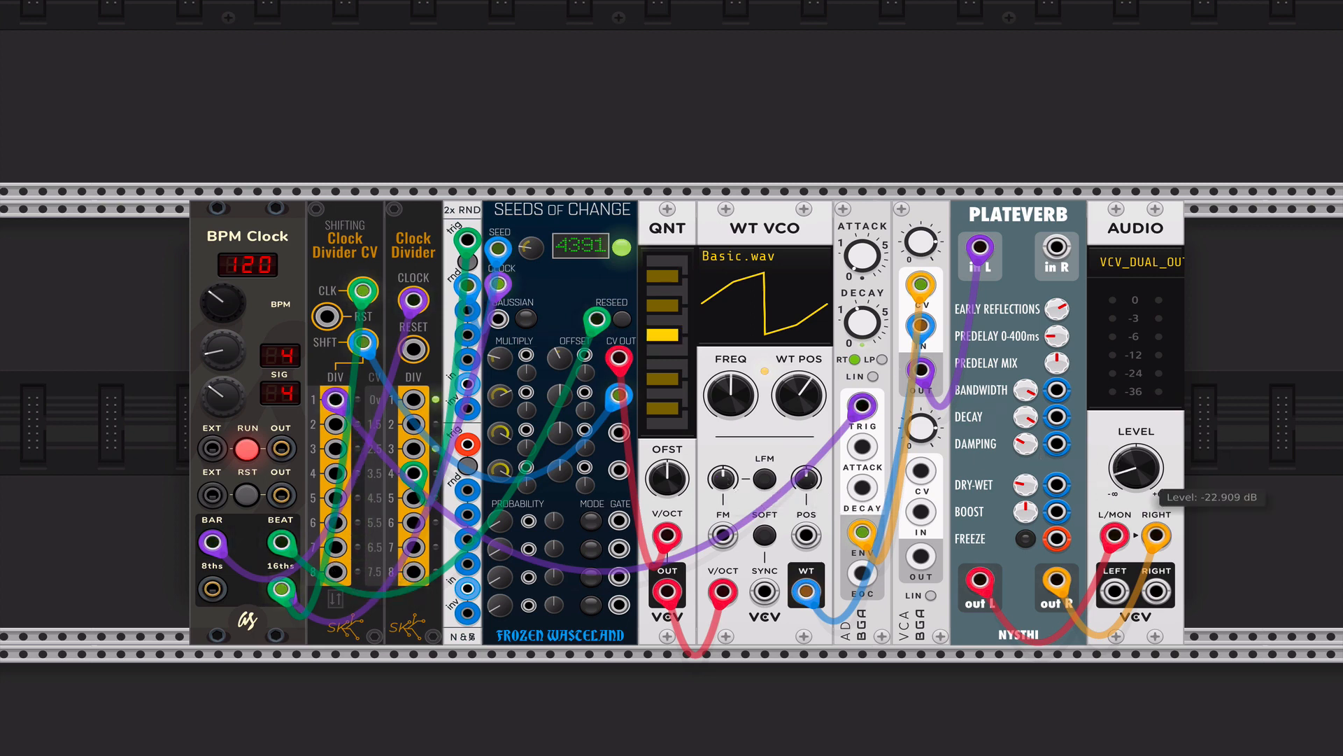
left_click_drag(1136, 467, 1119, 458)
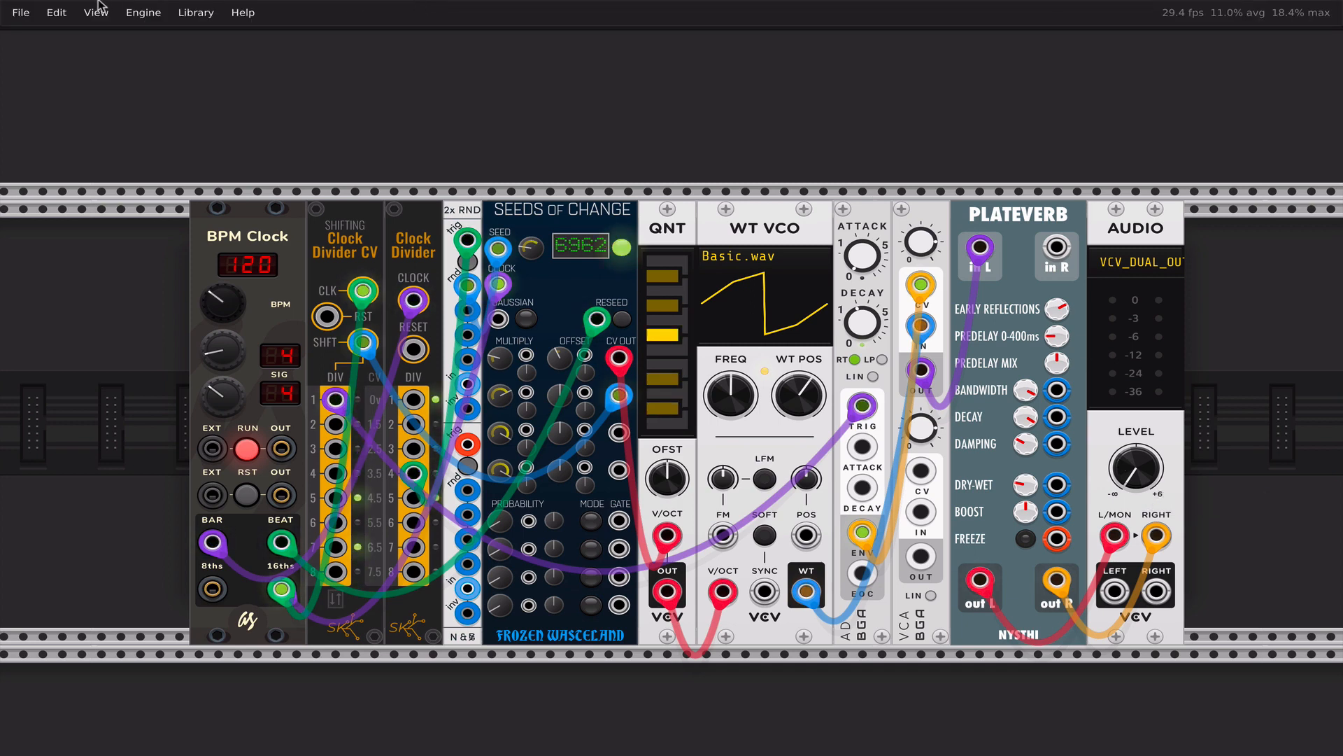
Turn off fullscreen mode so the rack runs in a regular window.
left_click(57, 13)
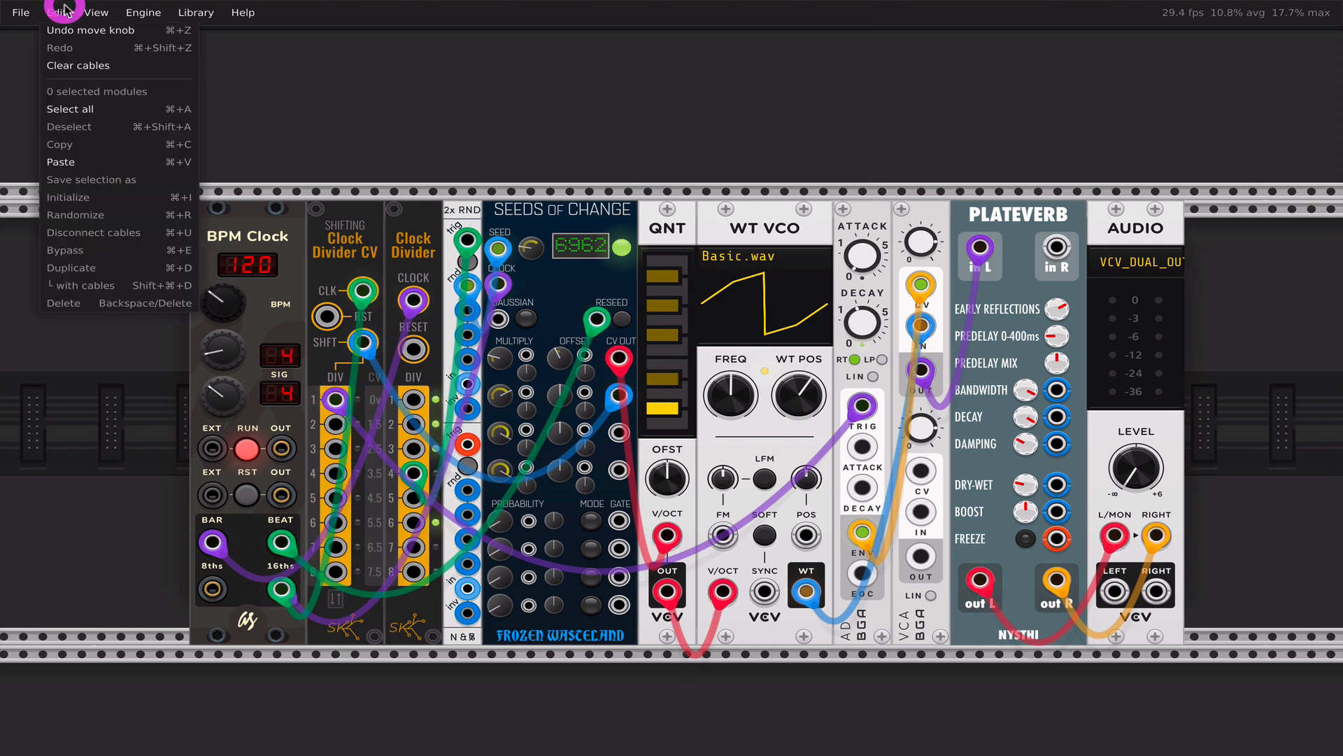
left_click(94, 12)
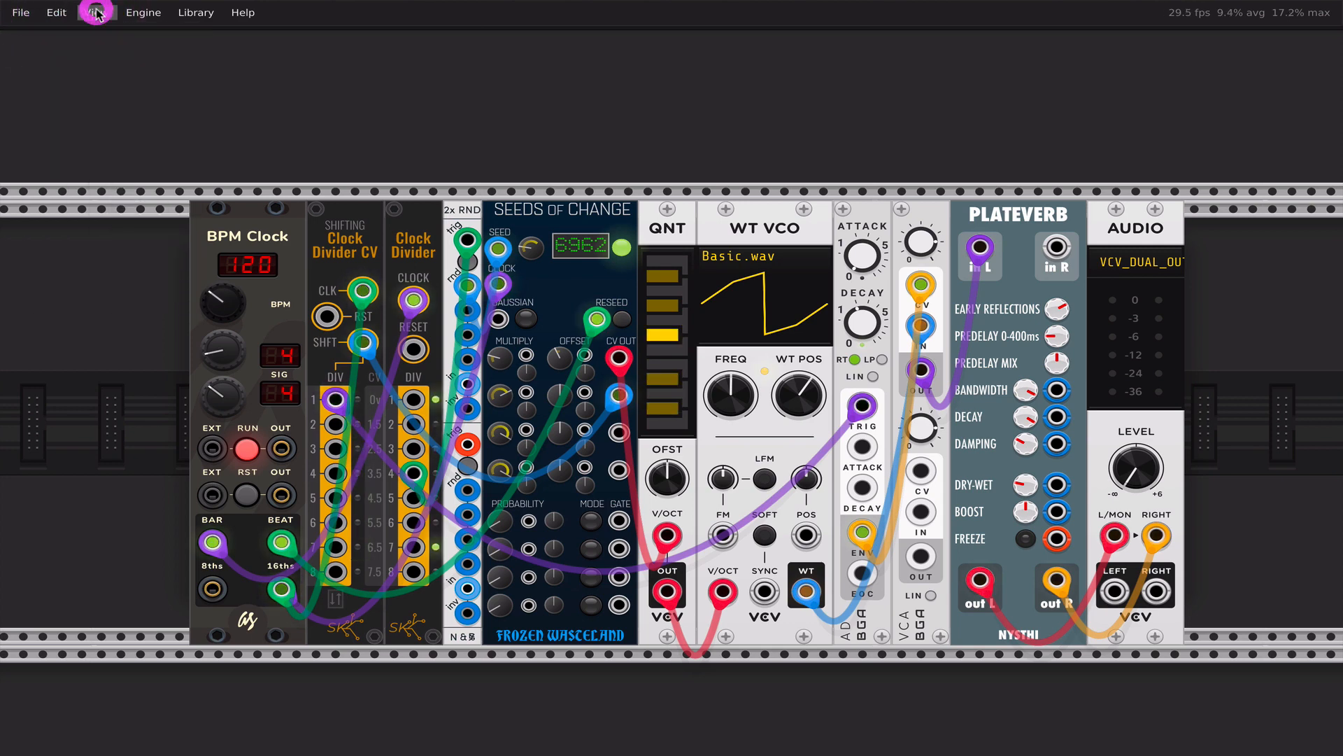
left_click(94, 12)
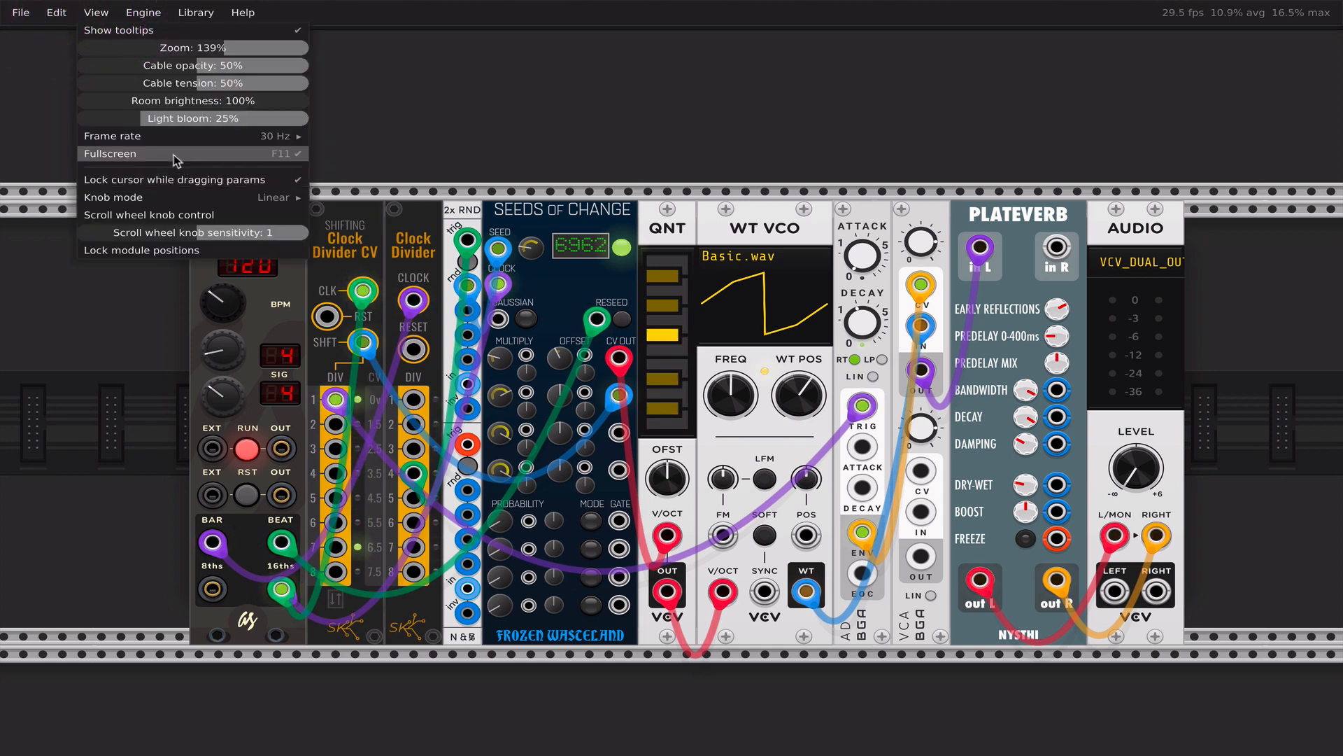
left_click(151, 156)
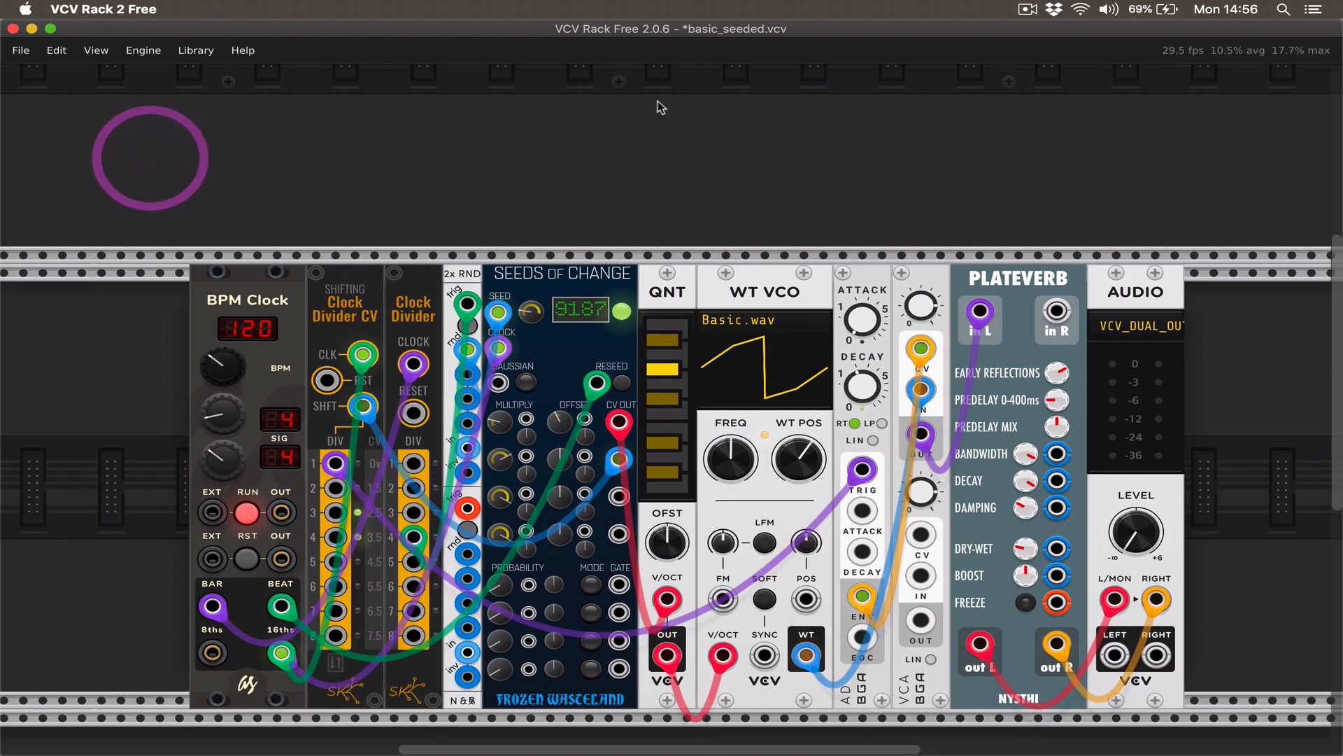
left_click(1027, 9)
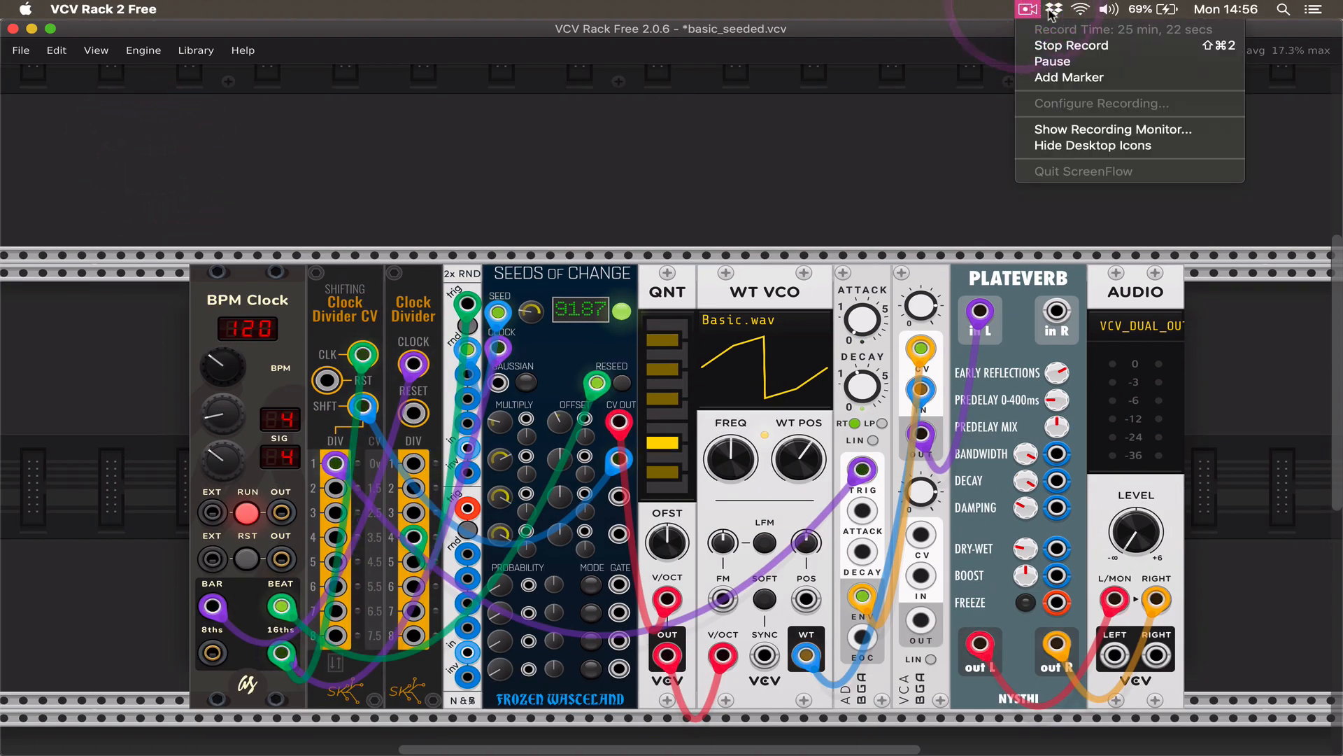